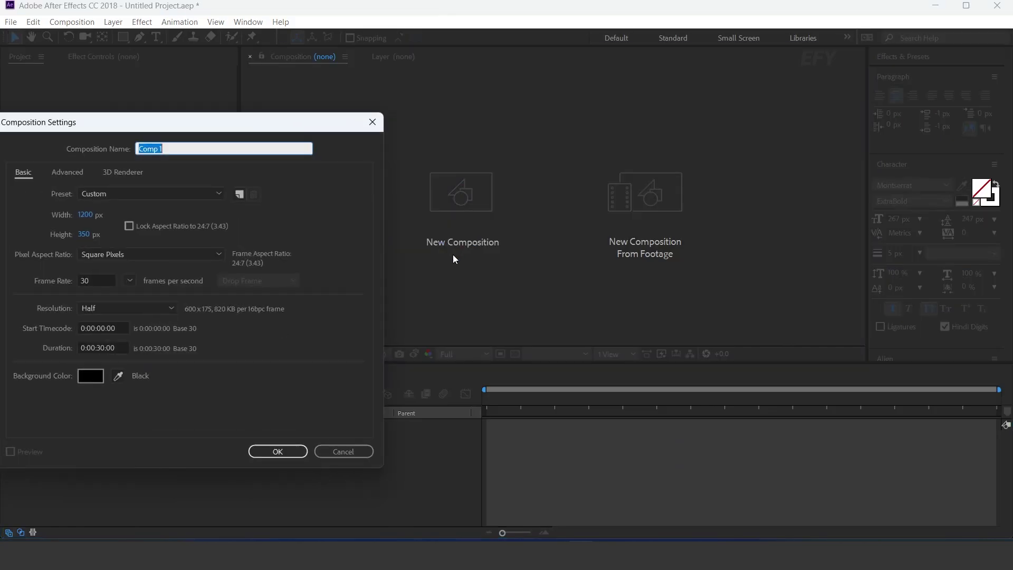
Step: Create a 1920 x 1080 px composition named "main comp"
{"action": "left_click_drag", "start_coordinate": [224, 126], "coordinate": [546, 121]}
{"action": "left_click", "coordinate": [411, 213]}
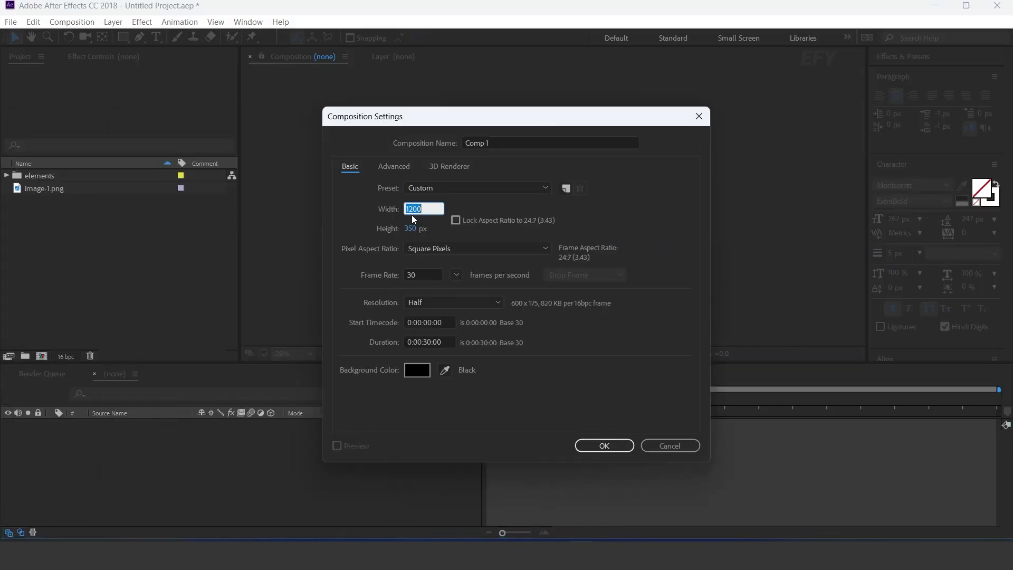
{"action": "type", "text": "1920"}
{"action": "key", "text": "Tab"}
{"action": "type", "text": "10"}
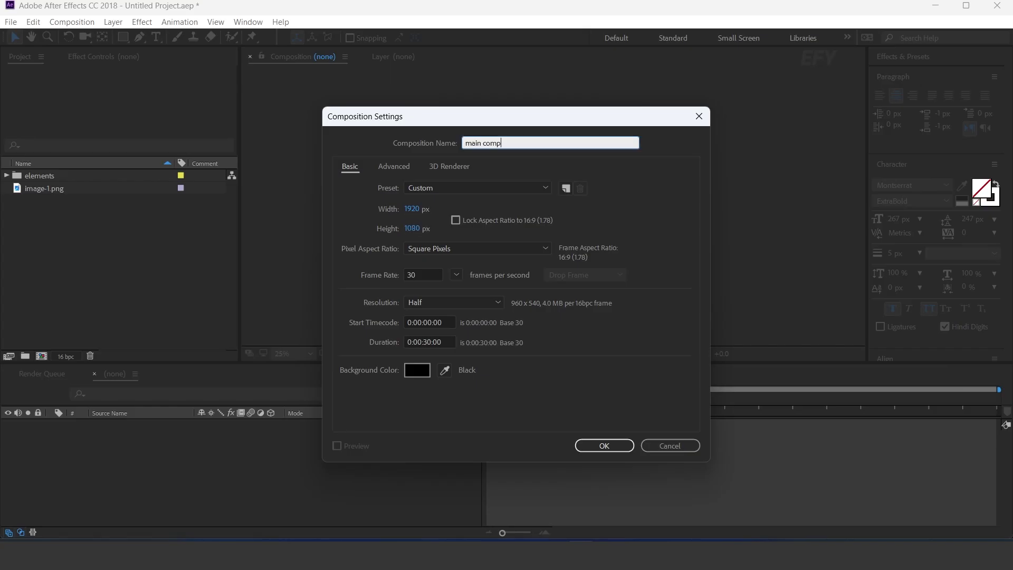
{"action": "key", "text": "Return"}
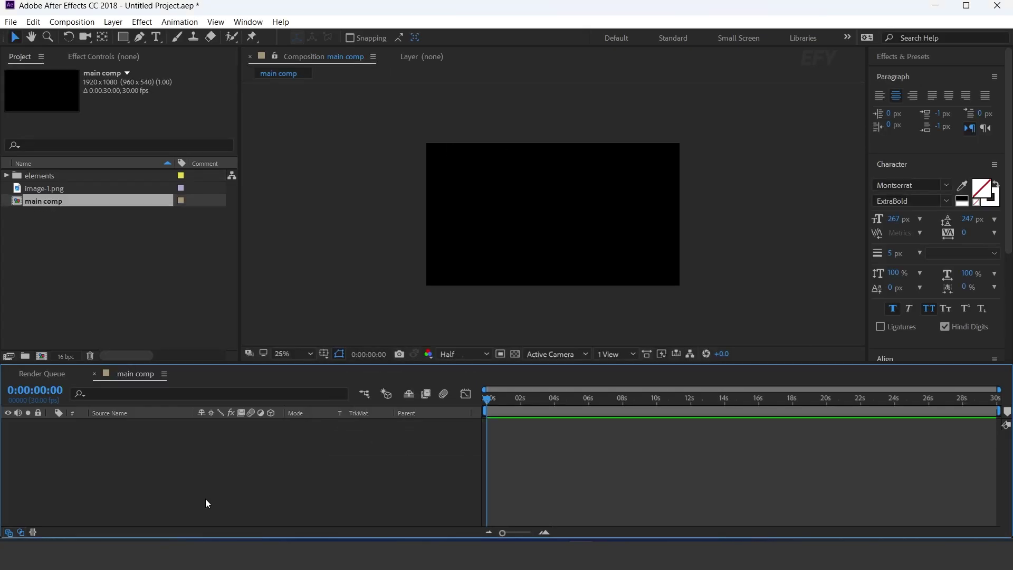
Step: Add a black solid at 1920 x 1080 px to main comp and apply the Gradient Ramp effect to it
{"action": "right_click", "coordinate": [395, 439]}
{"action": "mouse_move", "coordinate": [430, 298]}
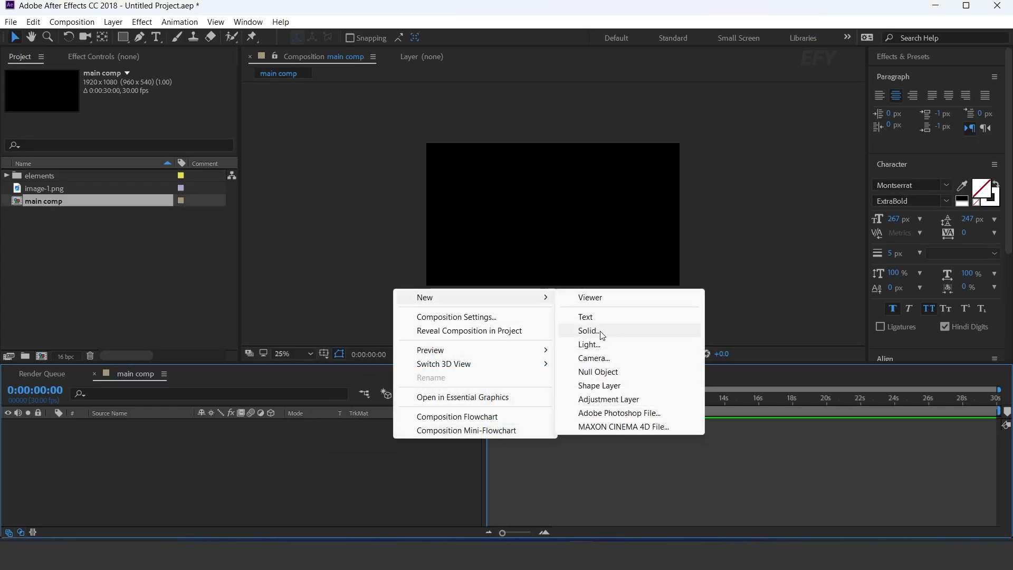
{"action": "left_click", "coordinate": [600, 331]}
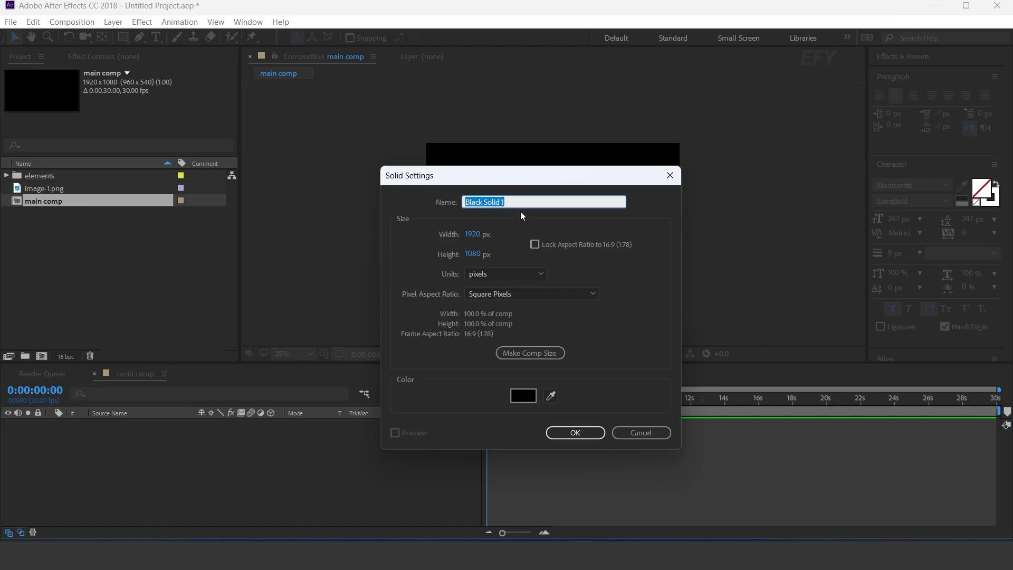
{"action": "left_click", "coordinate": [575, 432]}
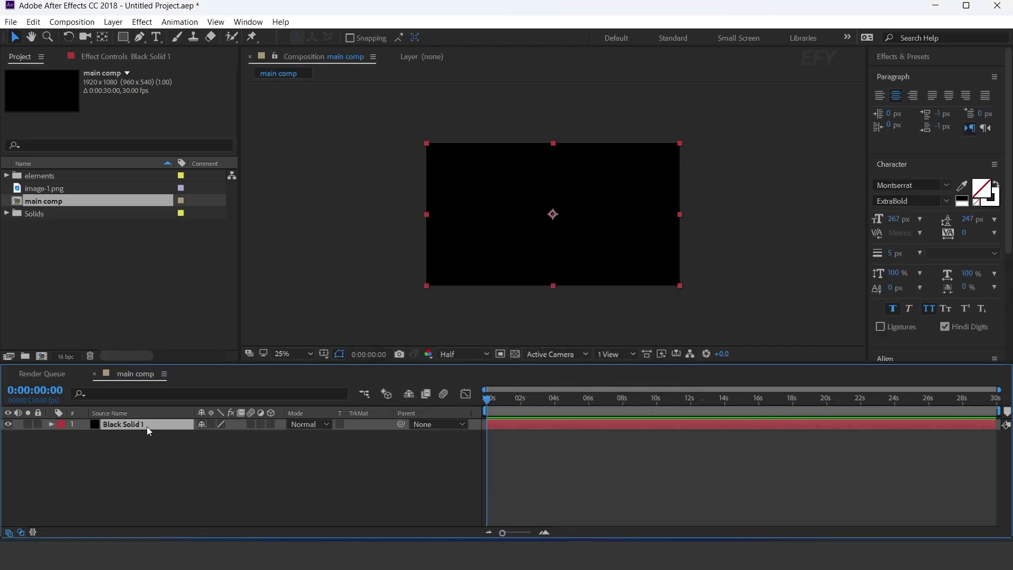
{"action": "key", "text": "ctrl+space"}
{"action": "type", "text": "gr"}
{"action": "key", "text": "Return"}
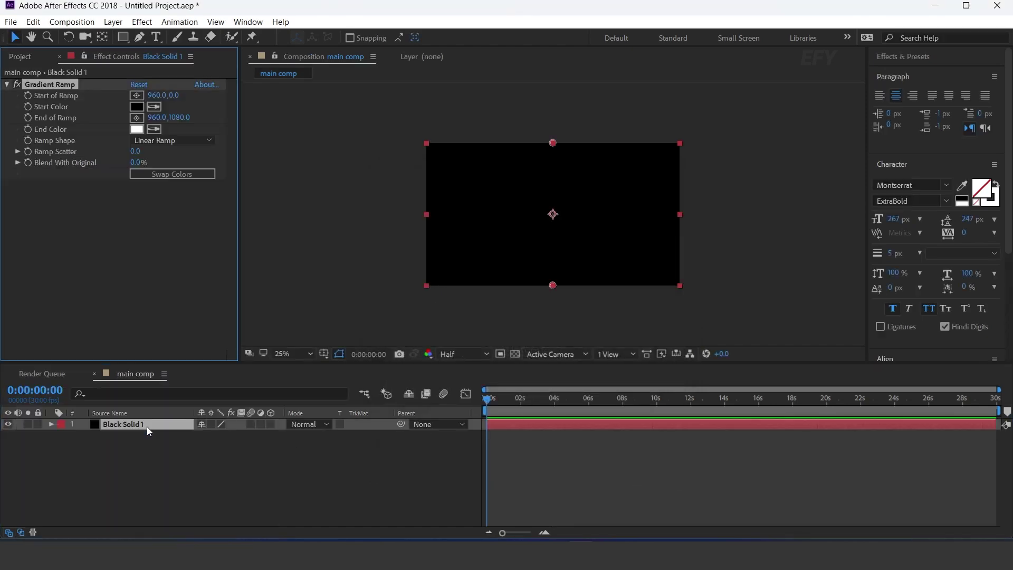
Step: Set the Gradient Ramp's start color to medium blue and its end color to dark blue 05364D
{"action": "left_click", "coordinate": [136, 107]}
{"action": "left_click", "coordinate": [393, 228]}
{"action": "left_click", "coordinate": [527, 156]}
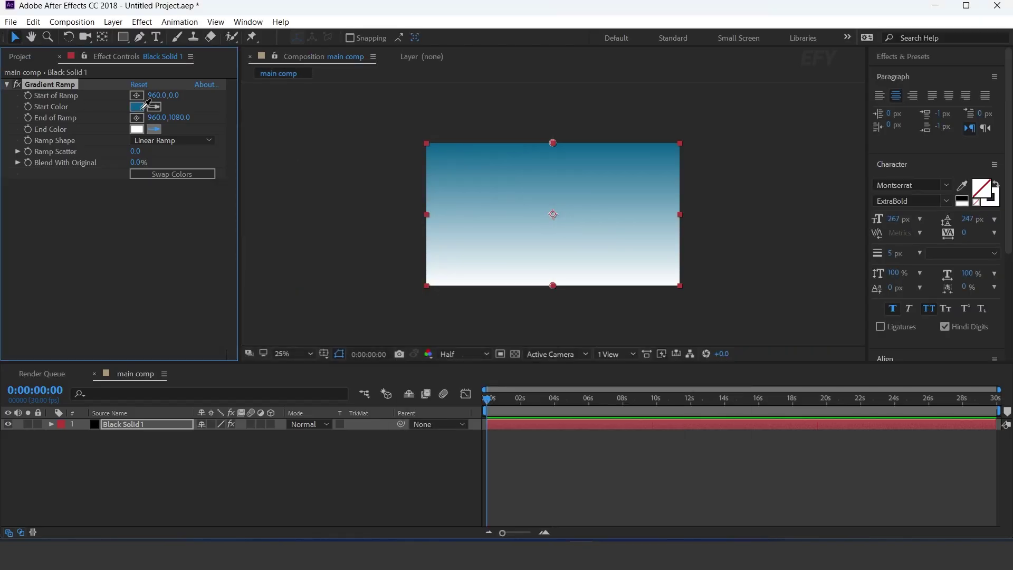
{"action": "left_click", "coordinate": [136, 129]}
{"action": "left_click_drag", "start_coordinate": [396, 226], "coordinate": [395, 269]}
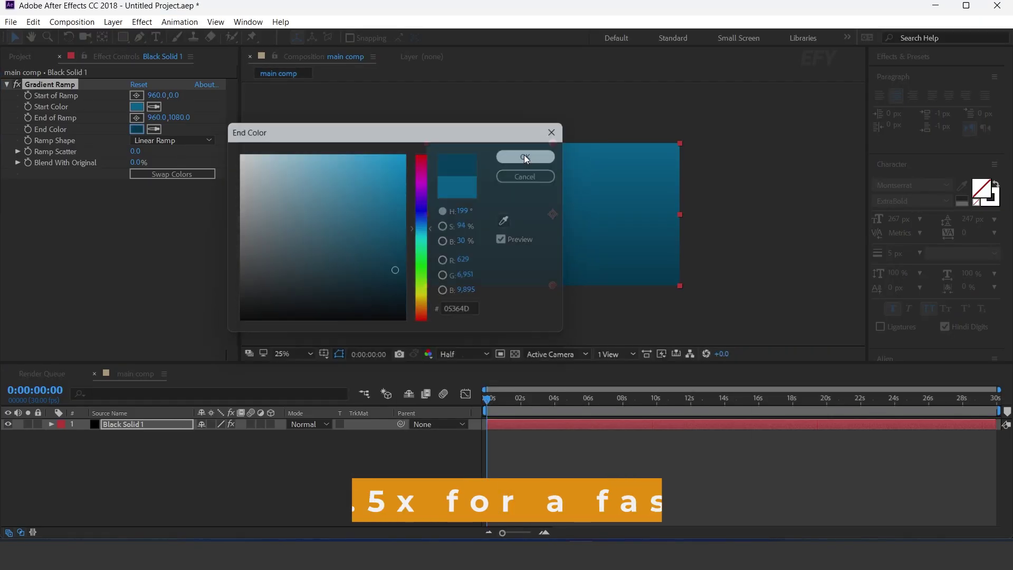
{"action": "left_click", "coordinate": [525, 157]}
Step: Slant the gradient by moving the ramp's start point to about 1140, -104 and its end point to about 800, 1344
{"action": "left_click_drag", "start_coordinate": [553, 143], "coordinate": [594, 128]}
{"action": "left_click_drag", "start_coordinate": [553, 286], "coordinate": [531, 319]}
{"action": "left_click_drag", "start_coordinate": [594, 129], "coordinate": [577, 128]}
{"action": "left_click", "coordinate": [337, 475]}
Step: Create a 1920 x 1920 px composition named "placeholder-1"
{"action": "left_click", "coordinate": [20, 56]}
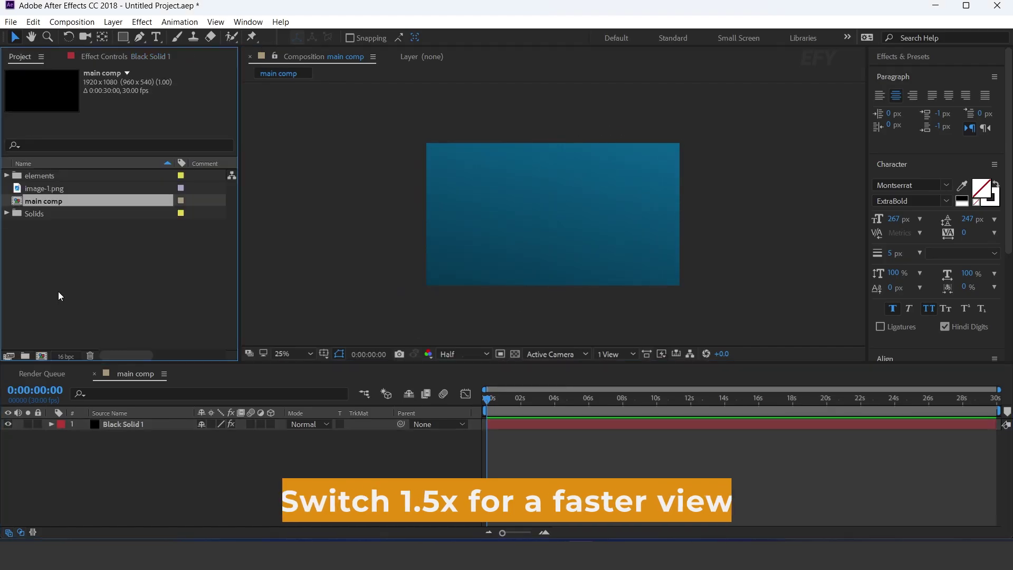
{"action": "left_click", "coordinate": [59, 296]}
{"action": "left_click", "coordinate": [42, 356]}
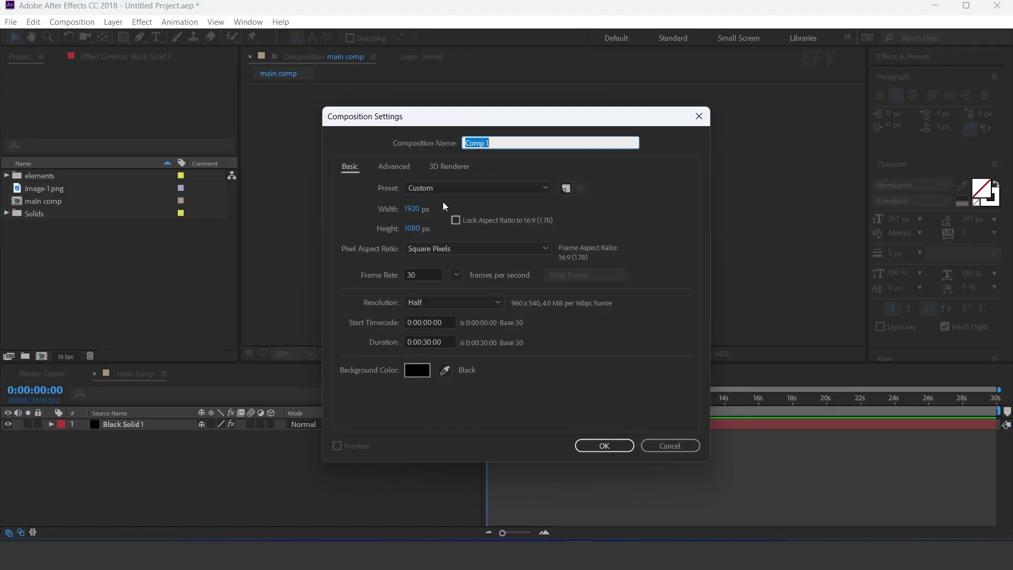
{"action": "left_click", "coordinate": [412, 228]}
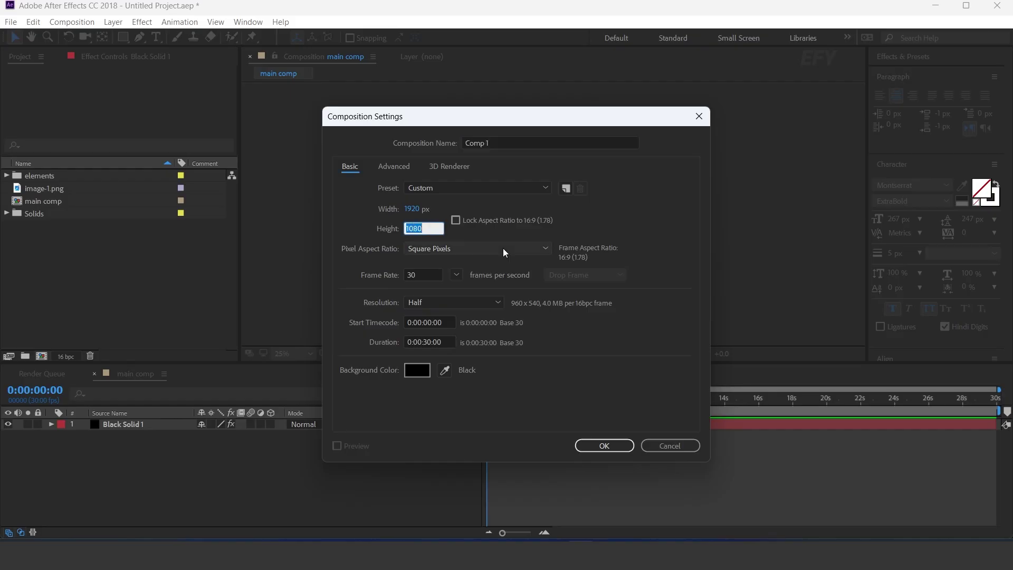
{"action": "type", "text": "1920"}
{"action": "left_click_drag", "start_coordinate": [513, 143], "coordinate": [425, 143]}
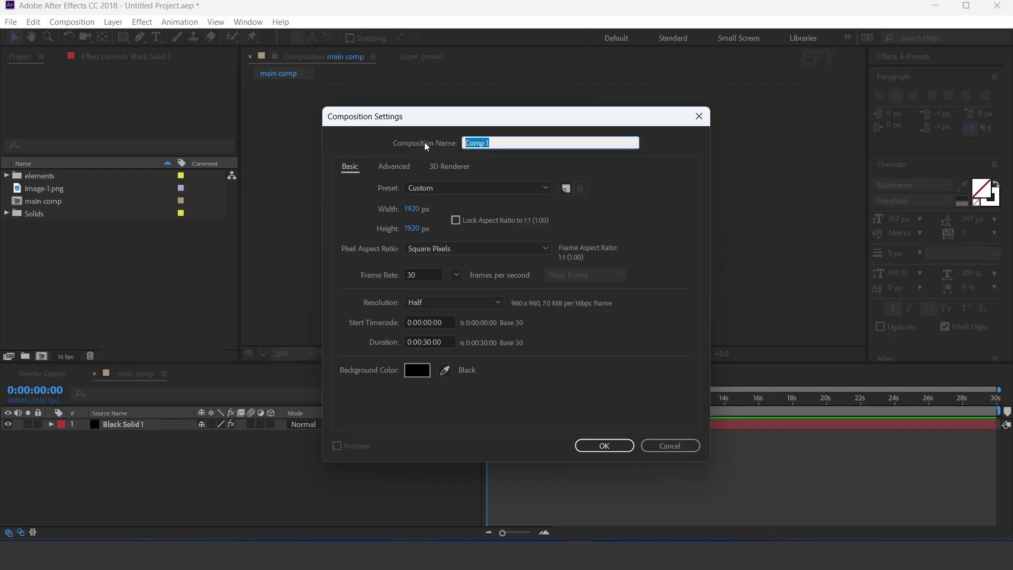
{"action": "type", "text": "placehol"}
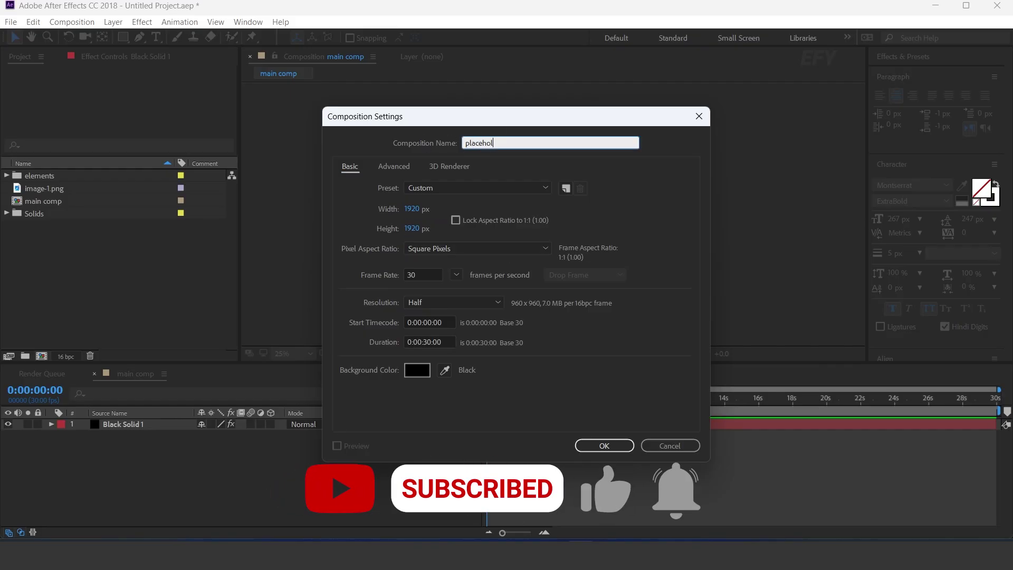
{"action": "type", "text": "der-1"}
{"action": "key", "text": "Return"}
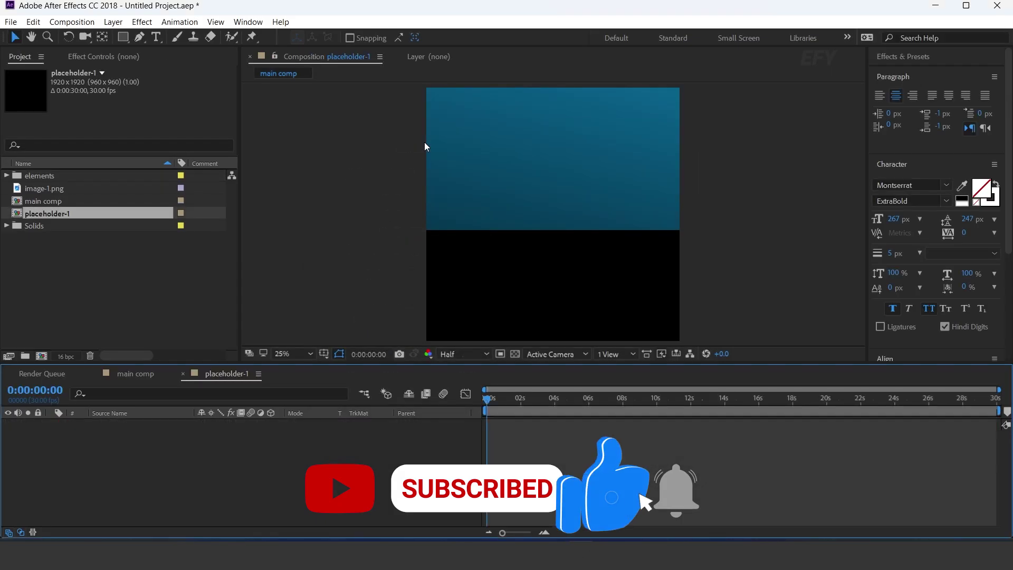
Step: Place image-1.png in the placeholder-1 composition and scale it down so the whole figure fits the frame
{"action": "left_click", "coordinate": [18, 191]}
{"action": "left_click_drag", "start_coordinate": [18, 191], "coordinate": [217, 448]}
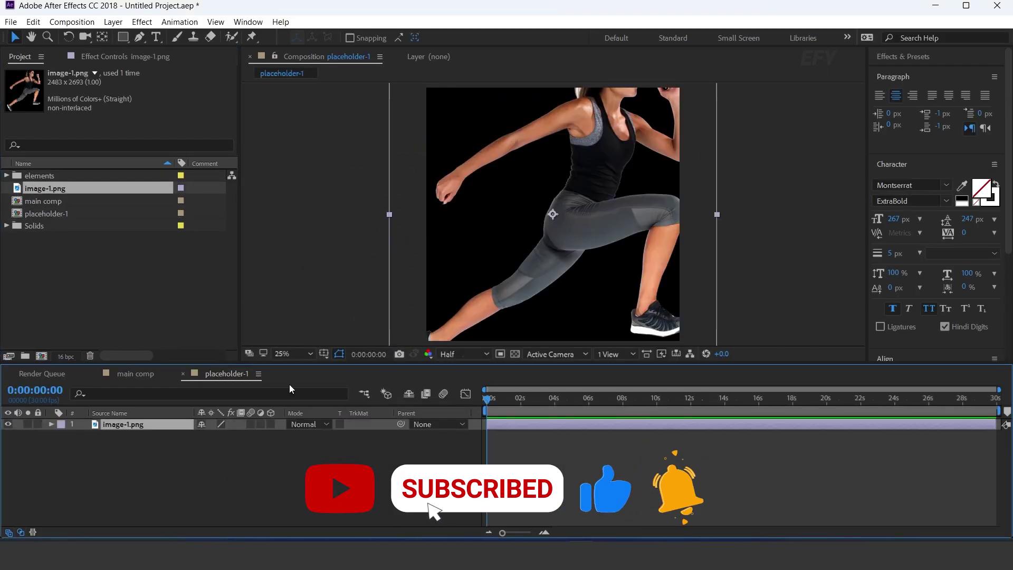
{"action": "key", "text": "comma"}
{"action": "key", "text": "ctrl+alt+shift+h"}
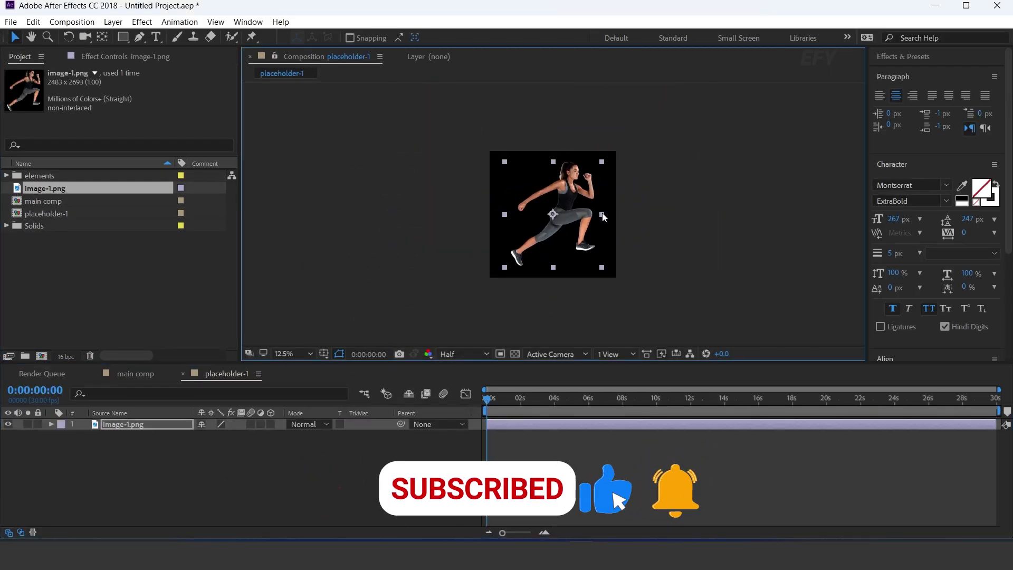
{"action": "left_click", "coordinate": [696, 211]}
{"action": "key", "text": "period"}
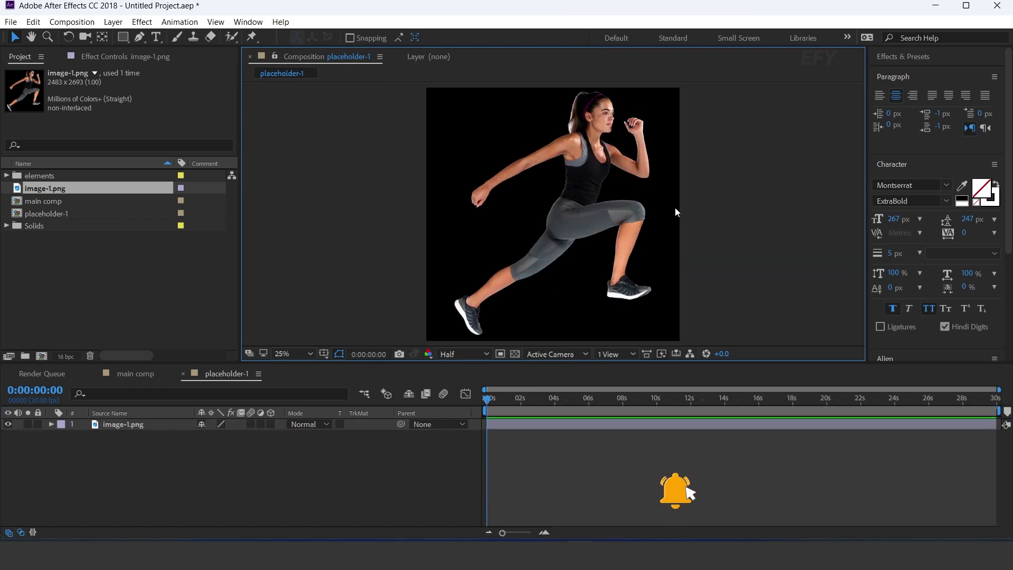
Step: Add placeholder-1 to main comp above the black solid, scaled down slightly and shifted lower so the runner's head fits
{"action": "left_click", "coordinate": [182, 374]}
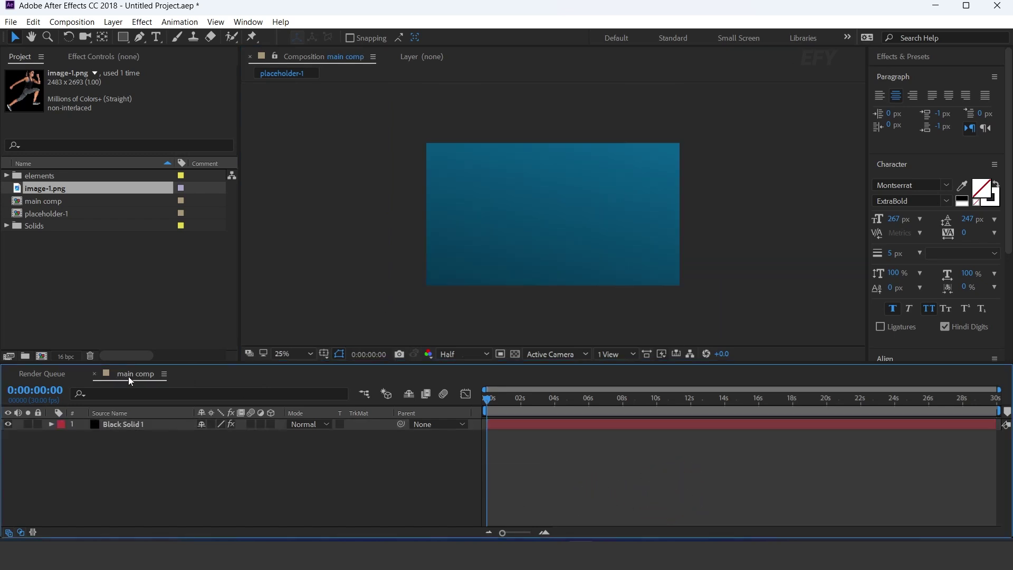
{"action": "left_click", "coordinate": [129, 270]}
{"action": "left_click", "coordinate": [15, 214]}
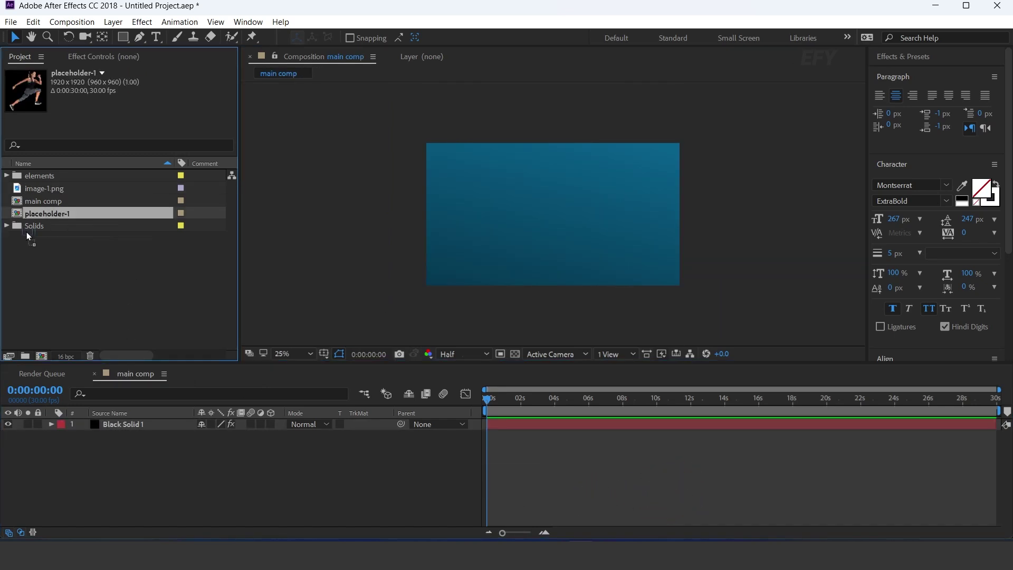
{"action": "left_click_drag", "start_coordinate": [29, 236], "coordinate": [153, 424]}
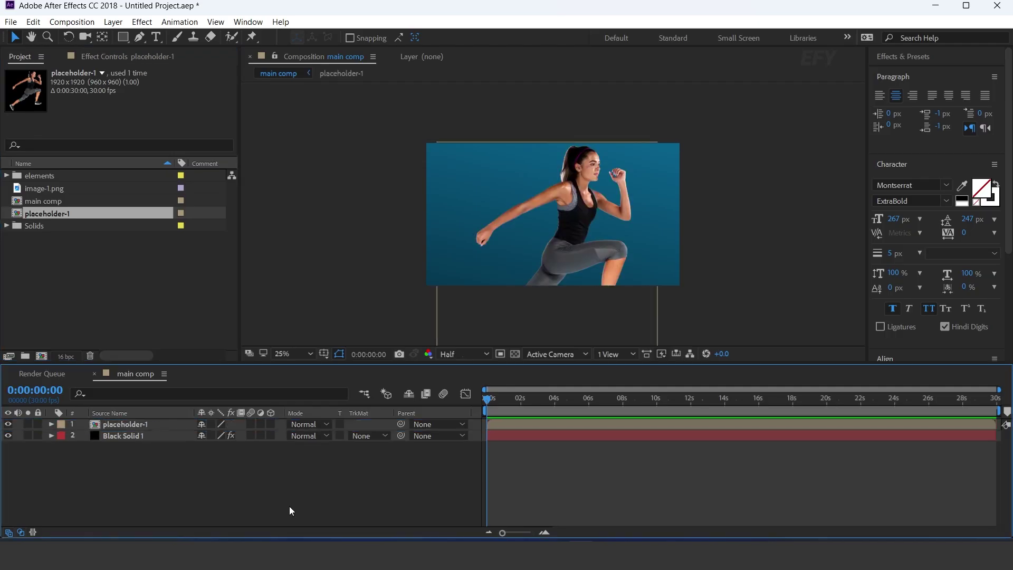
Step: Set the placeholder-1 layer's opacity to 15% and collapse its properties
{"action": "left_click", "coordinate": [116, 423]}
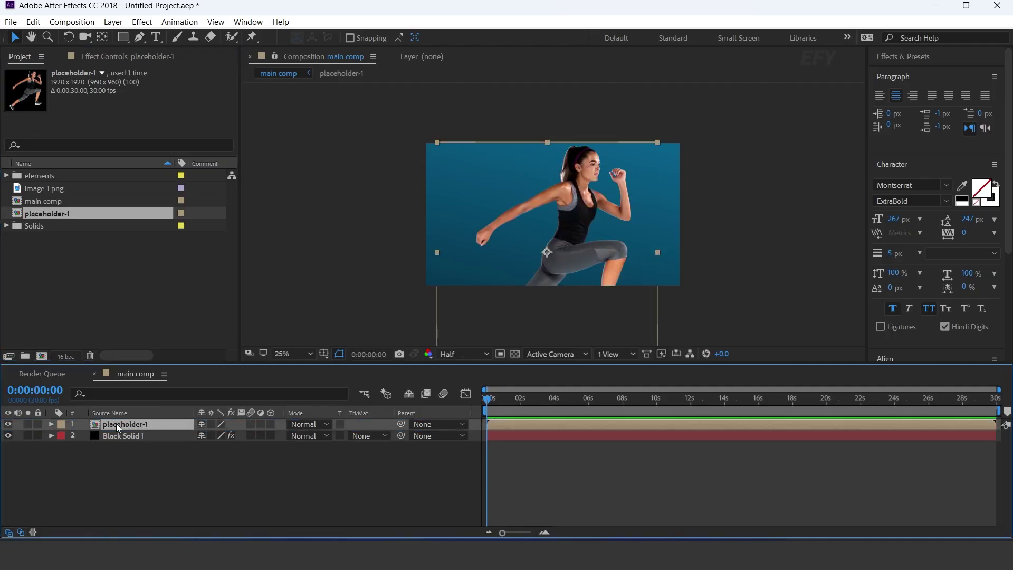
{"action": "key", "text": "t"}
{"action": "left_click", "coordinate": [203, 435]}
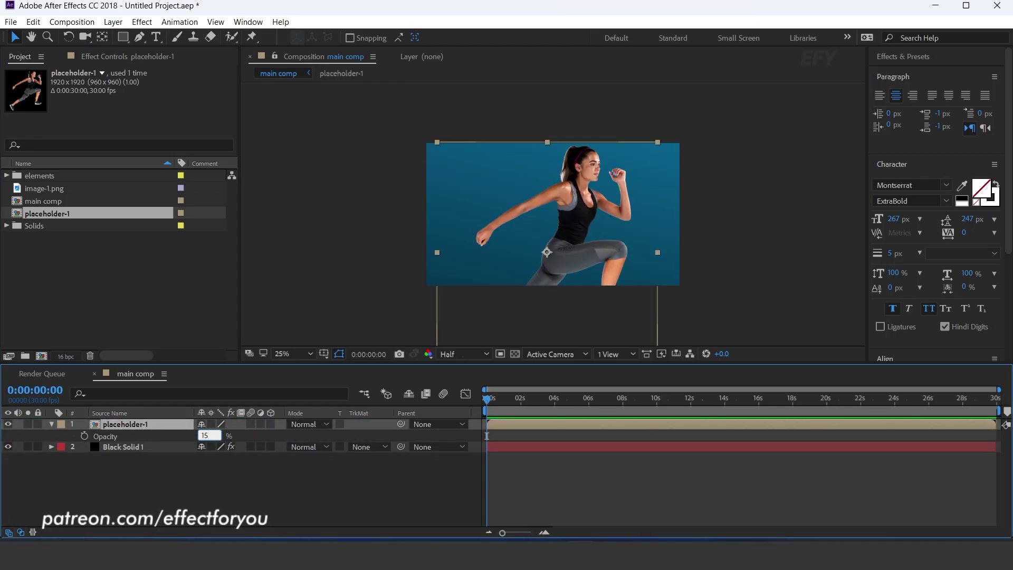
{"action": "key", "text": "Return"}
{"action": "left_click", "coordinate": [325, 488]}
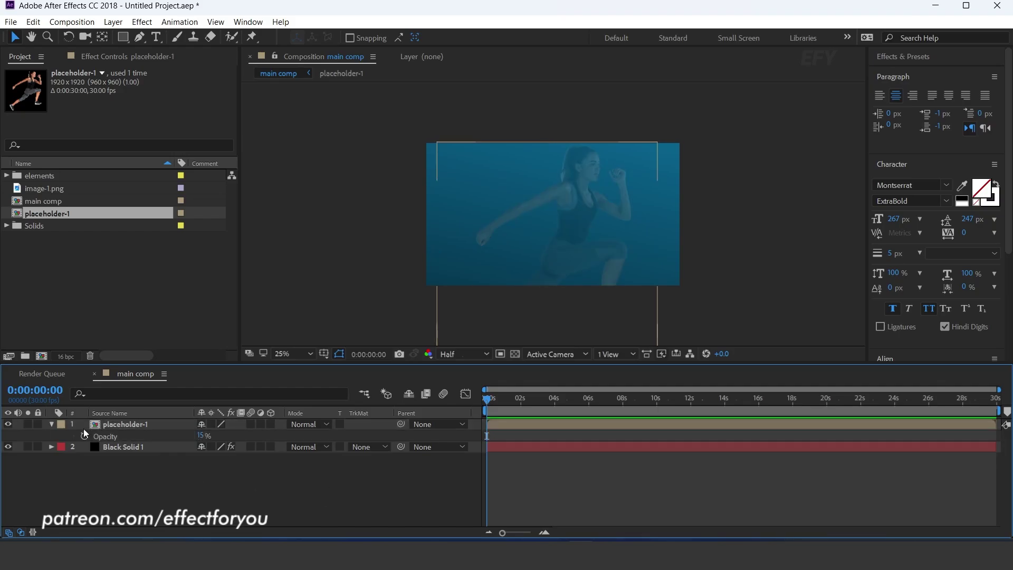
{"action": "left_click", "coordinate": [52, 424]}
Step: Create a 2000 x 2000 px composition named "BG shape"
{"action": "key", "text": "ctrl+n"}
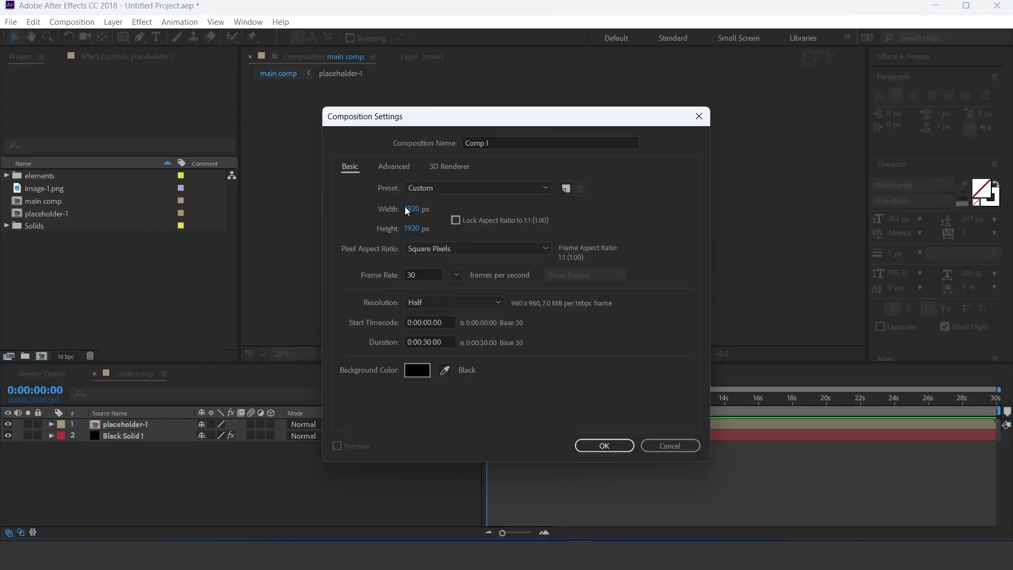
{"action": "type", "text": "2000"}
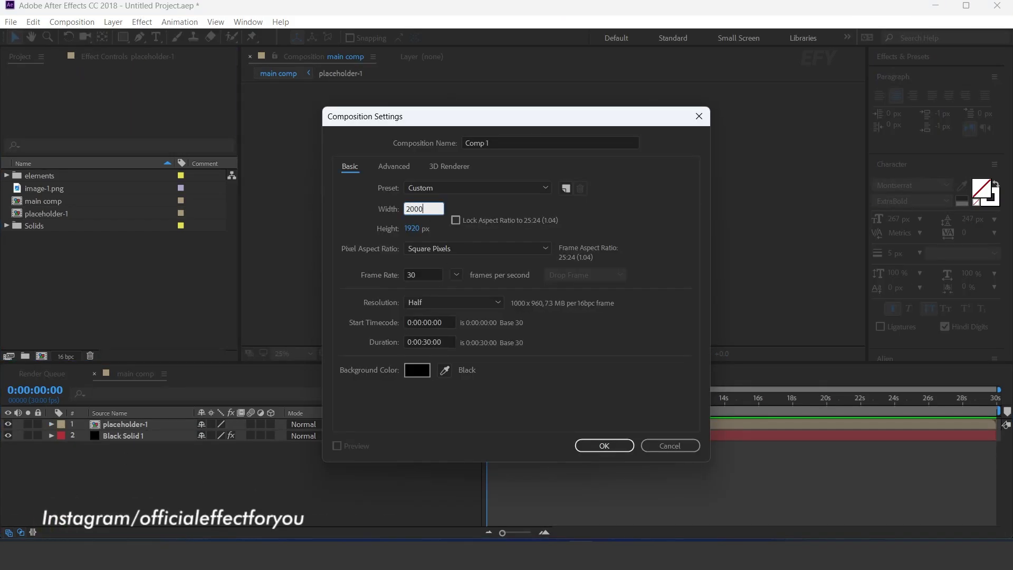
{"action": "key", "text": "Tab"}
{"action": "type", "text": "2000"}
{"action": "triple_click", "coordinate": [508, 149]}
{"action": "type", "text": "BG shape"}
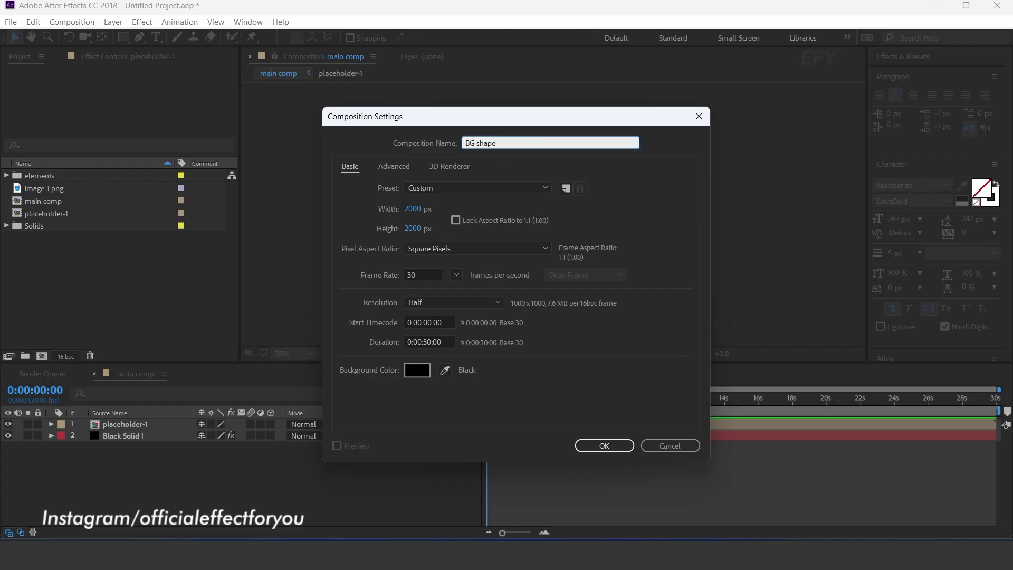
{"action": "key", "text": "Return"}
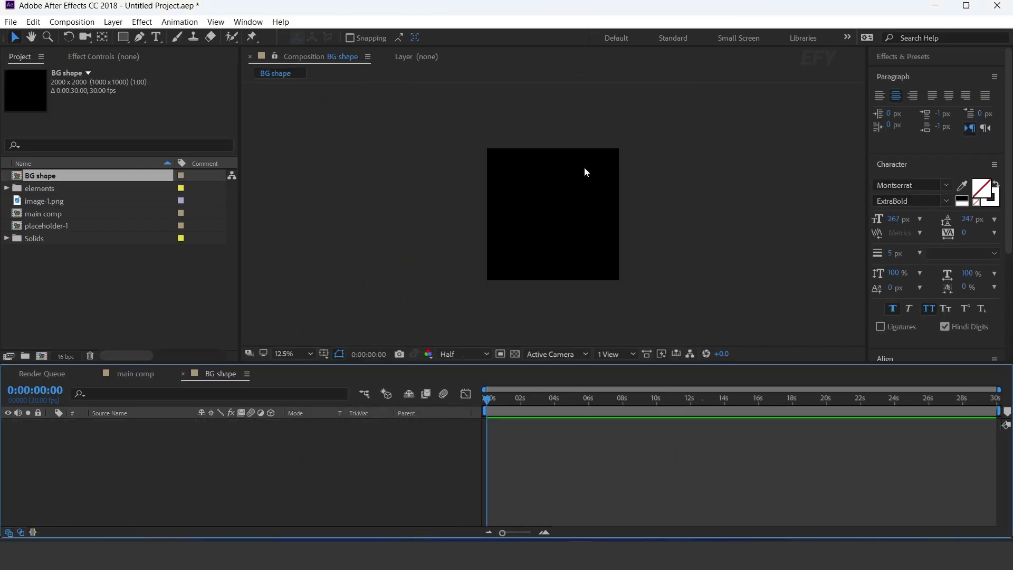
Step: Draw a closed, white-filled rounded blob with three curved Pen points, filling most of the BG shape composition
{"action": "left_click", "coordinate": [65, 310]}
{"action": "left_click", "coordinate": [140, 41]}
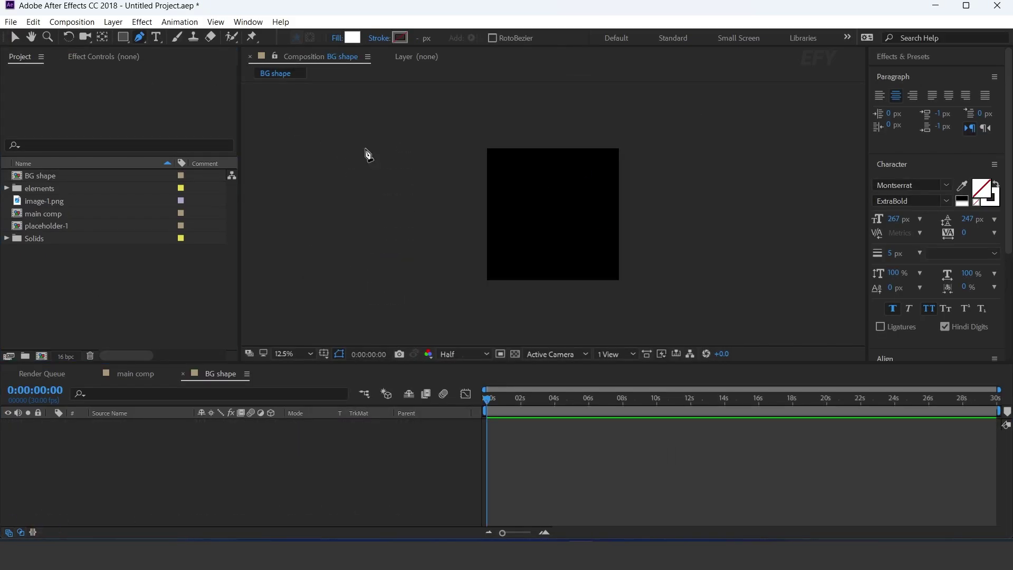
{"action": "scroll", "coordinate": [554, 203], "scroll_direction": "up", "scroll_amount": 1}
{"action": "scroll", "coordinate": [554, 203], "scroll_direction": "down", "scroll_amount": 1}
{"action": "left_click", "coordinate": [519, 175]}
{"action": "left_click_drag", "start_coordinate": [597, 192], "coordinate": [613, 234]}
{"action": "mouse_move", "coordinate": [555, 264]}
{"action": "left_mouse_down"}
{"action": "mouse_move", "coordinate": [511, 255]}
{"action": "mouse_move", "coordinate": [503, 240]}
{"action": "left_mouse_up"}
{"action": "left_click_drag", "start_coordinate": [519, 175], "coordinate": [536, 161]}
{"action": "scroll", "coordinate": [624, 203], "scroll_direction": "up", "scroll_amount": 1}
{"action": "left_click_drag", "start_coordinate": [642, 171], "coordinate": [647, 172]}
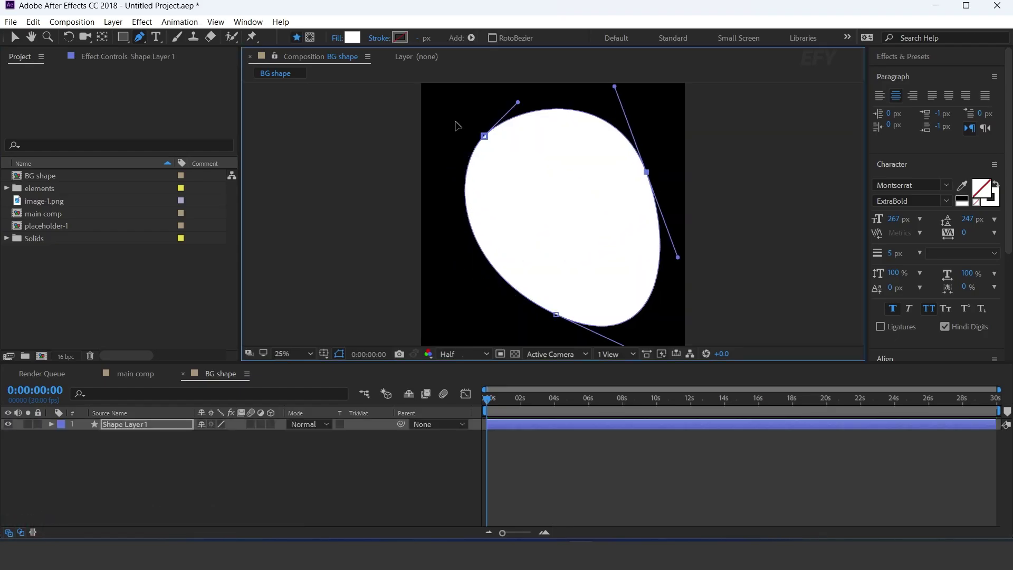
{"action": "left_click", "coordinate": [15, 37]}
{"action": "left_click", "coordinate": [243, 464]}
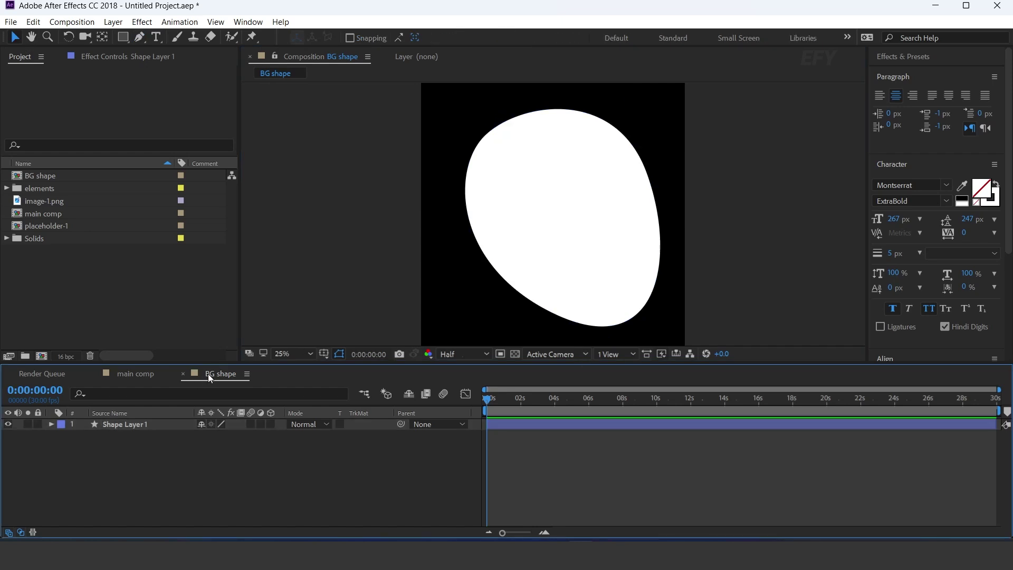
Step: Add BG shape to main comp as the uppermost layer and shift it toward the frame's left side
{"action": "left_click", "coordinate": [182, 373]}
{"action": "left_click", "coordinate": [63, 310]}
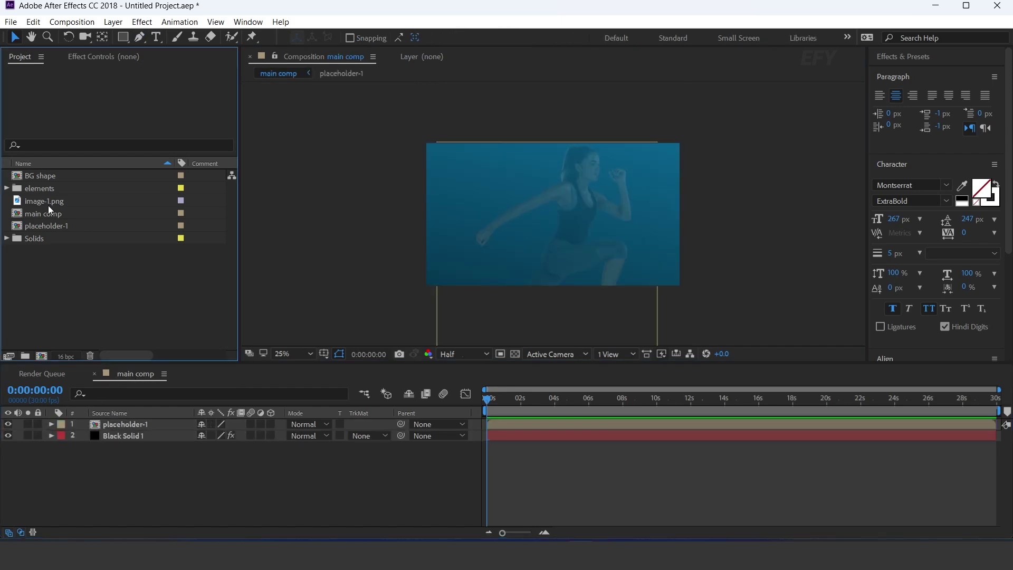
{"action": "left_click", "coordinate": [43, 177]}
{"action": "left_click_drag", "start_coordinate": [113, 377], "coordinate": [154, 422]}
{"action": "left_click_drag", "start_coordinate": [610, 198], "coordinate": [529, 206]}
Step: Rotate the BG shape layer to -26° and position it so the blob covers only the frame's upper-left corner
{"action": "key", "text": "r"}
{"action": "mouse_move", "coordinate": [214, 436]}
{"action": "left_mouse_down"}
{"action": "mouse_move", "coordinate": [196, 435]}
{"action": "mouse_move", "coordinate": [207, 435]}
{"action": "left_mouse_up"}
{"action": "left_click_drag", "start_coordinate": [343, 216], "coordinate": [359, 213]}
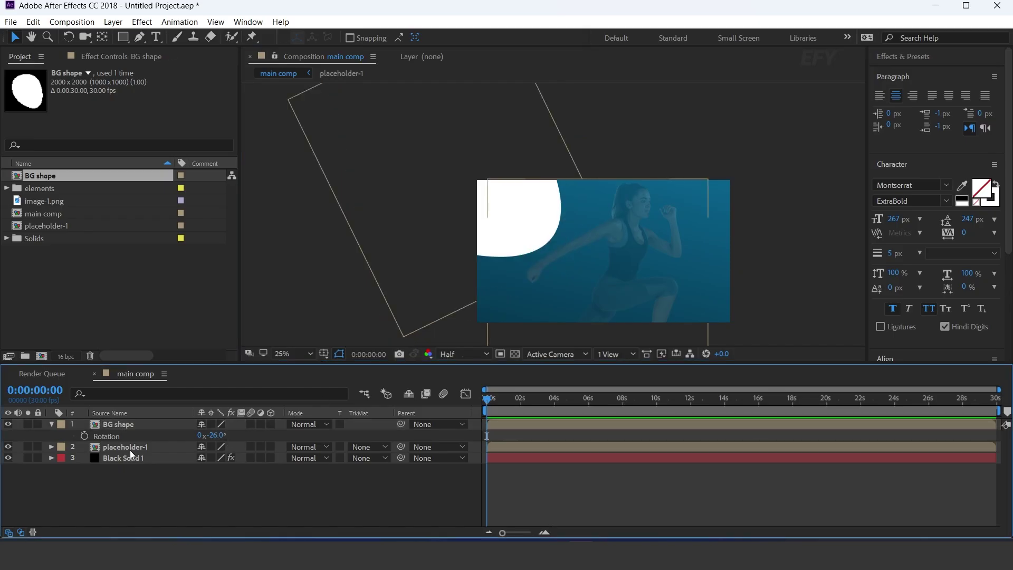
Step: Copy the Gradient Ramp effect from Black Solid 1 onto the BG shape layer
{"action": "left_click", "coordinate": [133, 448]}
{"action": "left_click", "coordinate": [122, 458]}
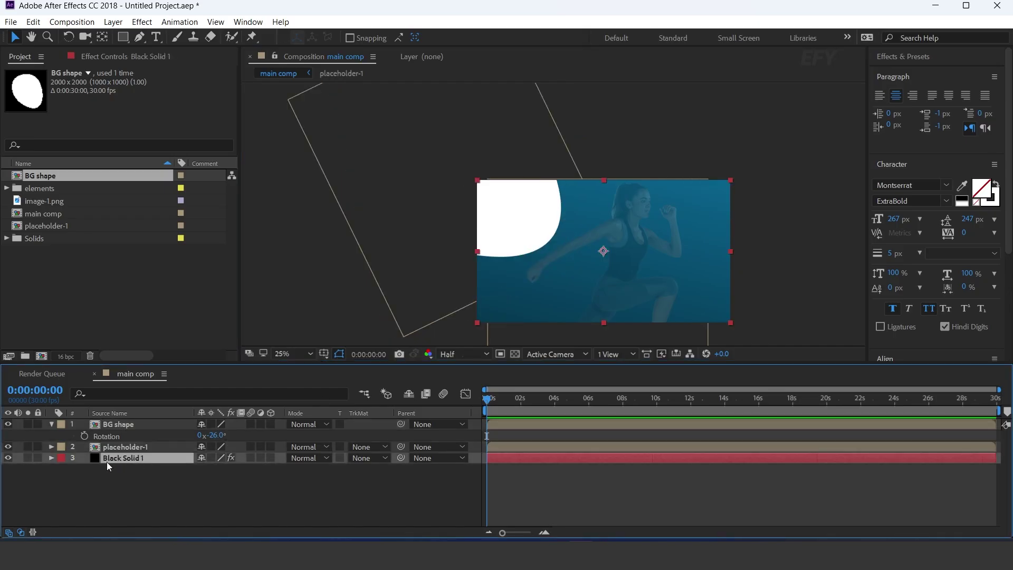
{"action": "key", "text": "F3"}
{"action": "left_click", "coordinate": [55, 85]}
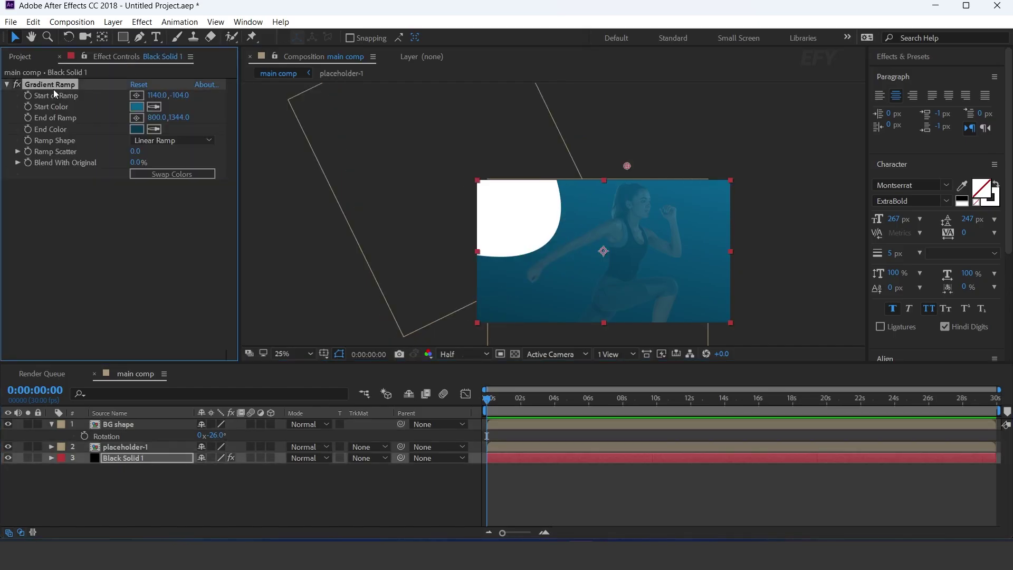
{"action": "left_click", "coordinate": [120, 435]}
{"action": "key", "text": "ctrl+v"}
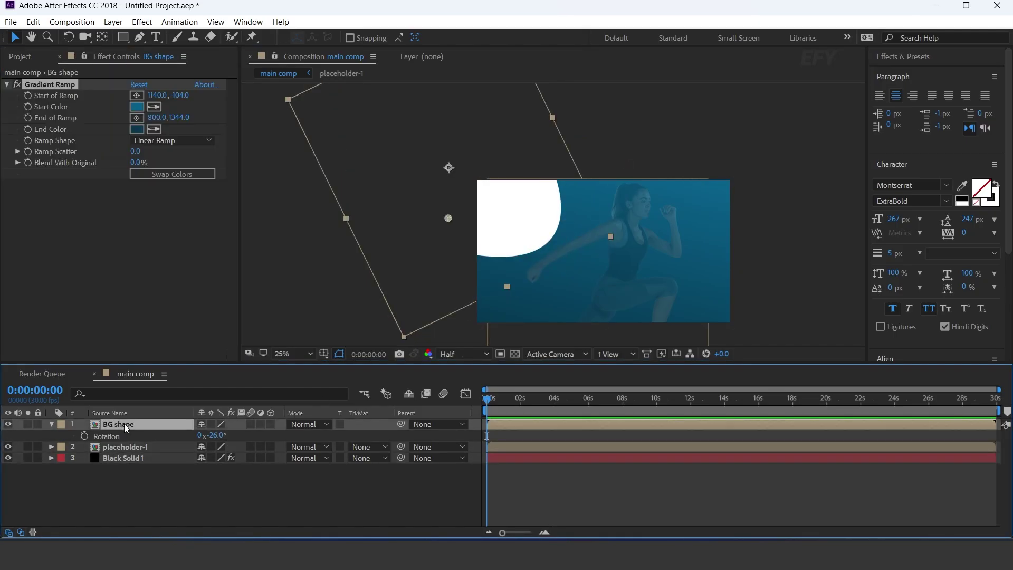
Step: Set the End Color of BG shape's Gradient Ramp to white
{"action": "left_click", "coordinate": [137, 129]}
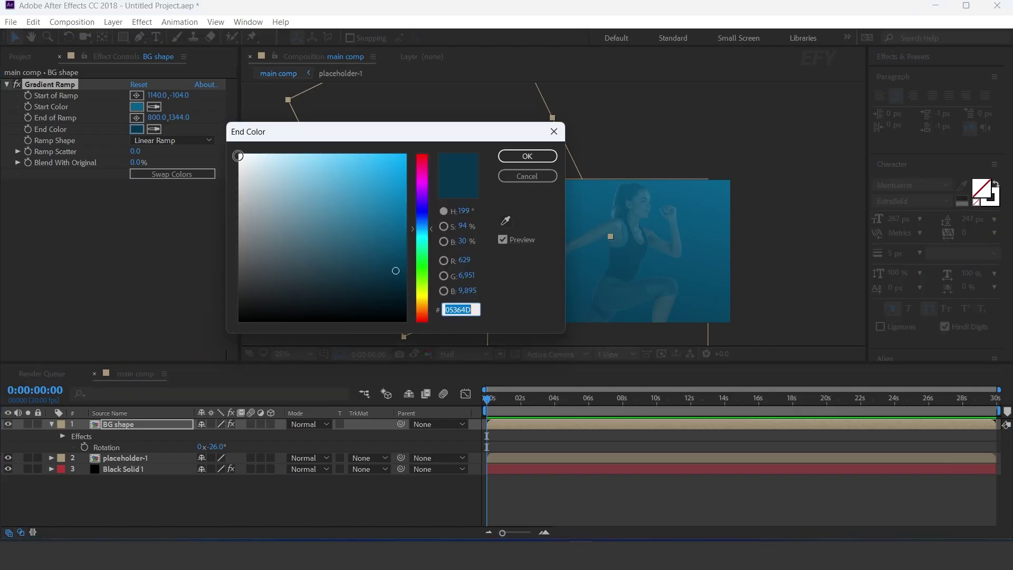
{"action": "left_click", "coordinate": [239, 157]}
{"action": "left_click", "coordinate": [528, 157]}
Step: Reposition BG shape's gradient points, placing Start of Ramp at about 2120, 811 and End of Ramp at about 367, 1917
{"action": "left_click_drag", "start_coordinate": [622, 168], "coordinate": [621, 198]}
{"action": "scroll", "coordinate": [524, 211], "scroll_direction": "down", "scroll_amount": 1}
{"action": "left_click_drag", "start_coordinate": [500, 231], "coordinate": [532, 270]}
{"action": "left_click_drag", "start_coordinate": [475, 137], "coordinate": [538, 171]}
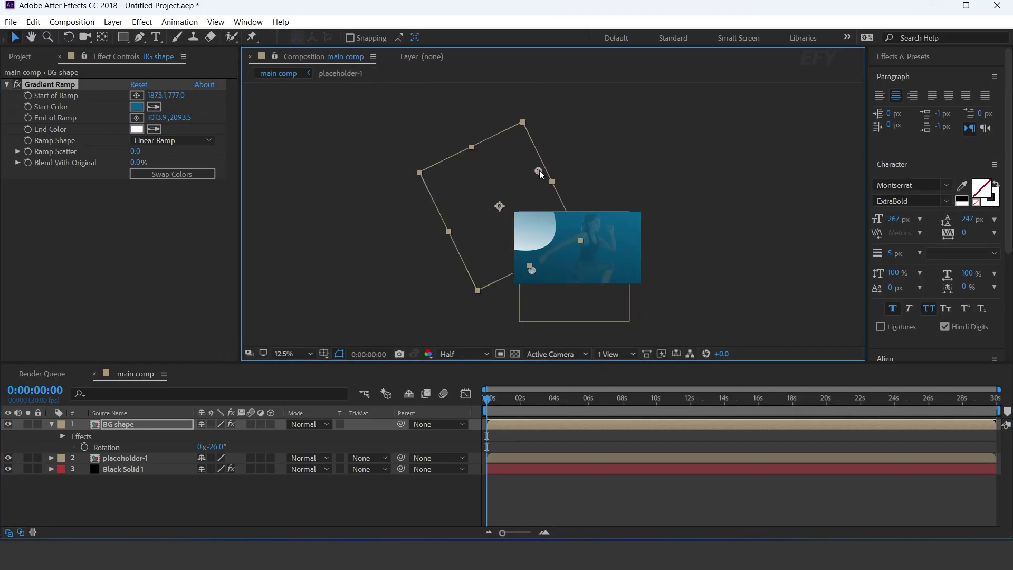
{"action": "left_click_drag", "start_coordinate": [532, 270], "coordinate": [494, 276]}
{"action": "left_click_drag", "start_coordinate": [546, 170], "coordinate": [565, 180]}
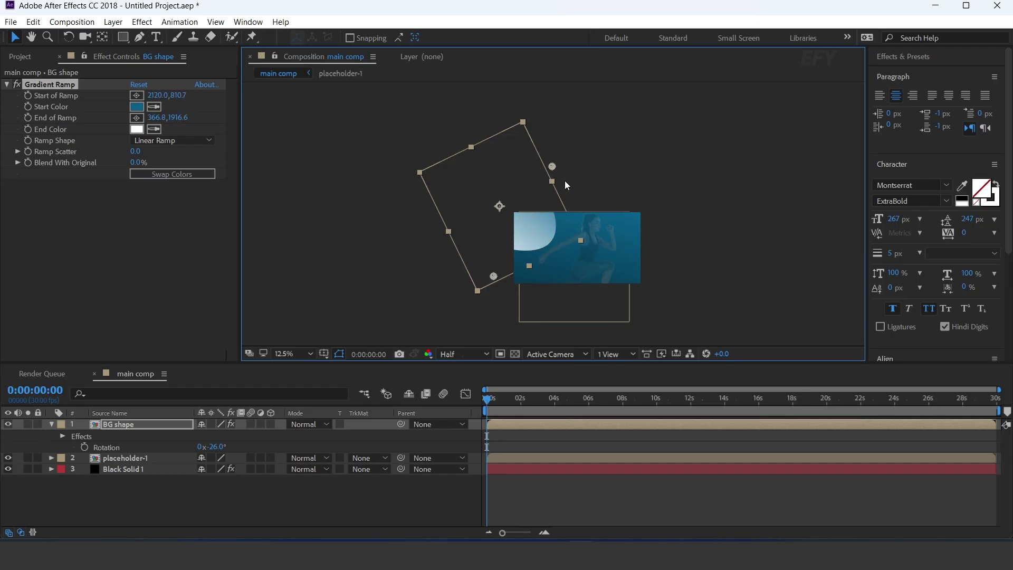
{"action": "key", "text": "period"}
{"action": "left_click", "coordinate": [496, 150]}
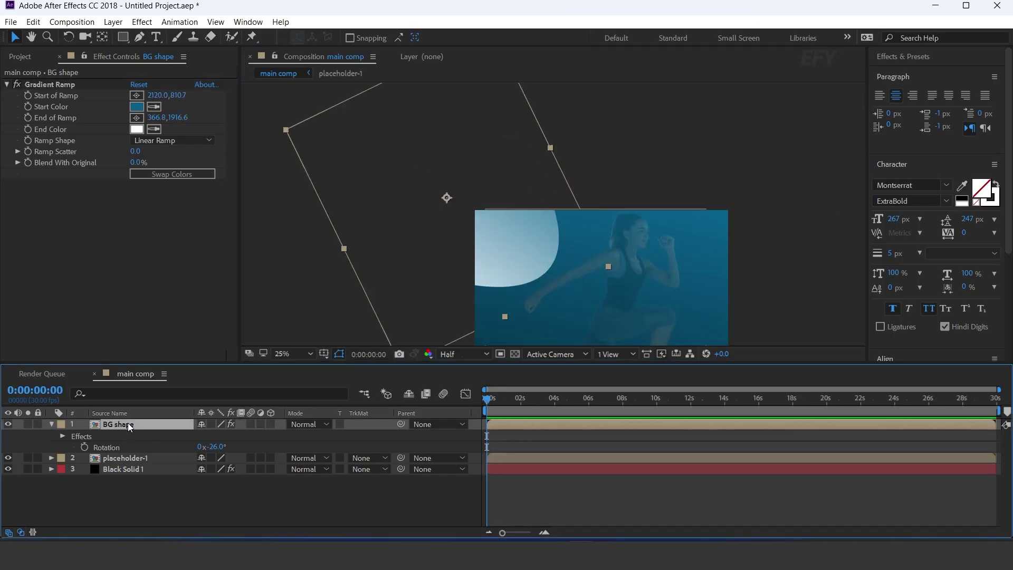
Step: Add Position and Rotation keyframes to the BG shape layer at 0:00:01:01
{"action": "key", "text": "shift+p"}
{"action": "key", "text": "="}
{"action": "key", "text": "="}
{"action": "left_click_drag", "start_coordinate": [489, 402], "coordinate": [561, 400]}
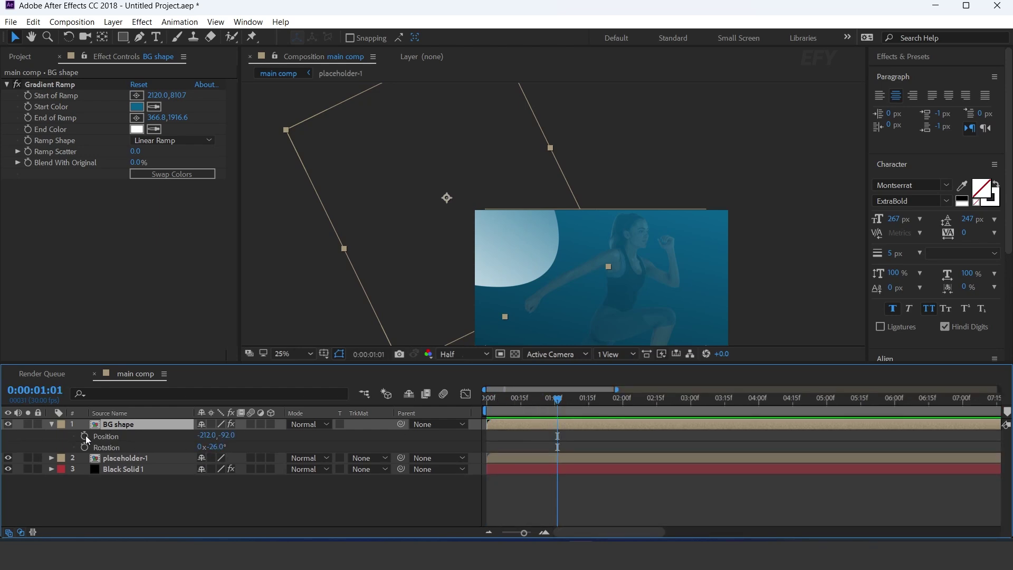
{"action": "left_click", "coordinate": [85, 437]}
{"action": "left_click", "coordinate": [85, 448]}
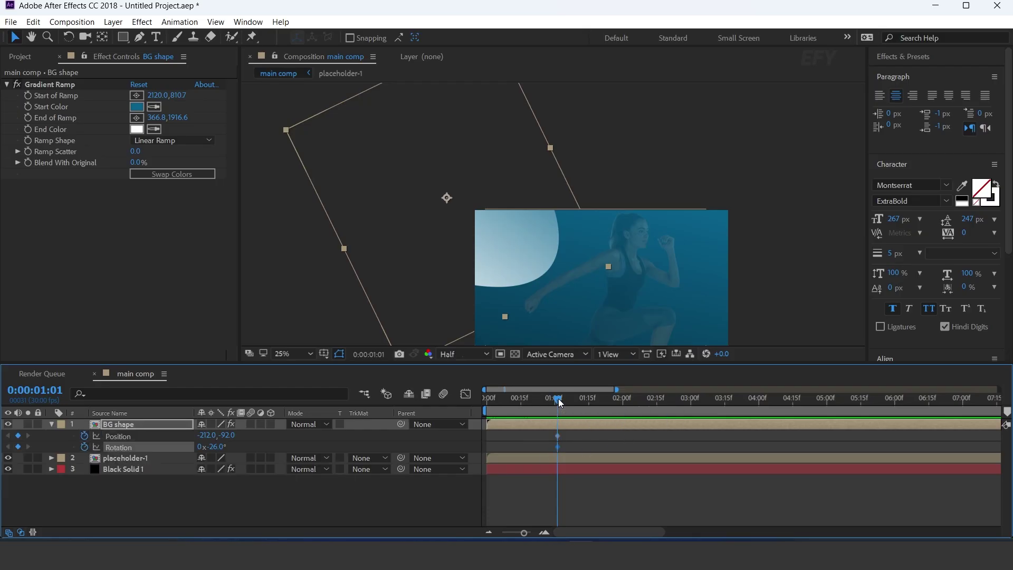
Step: At 0:00:00:00, move BG shape off-frame to about -1268, -604, set its rotation to 41°, and preview the animation
{"action": "left_click_drag", "start_coordinate": [561, 403], "coordinate": [470, 399]}
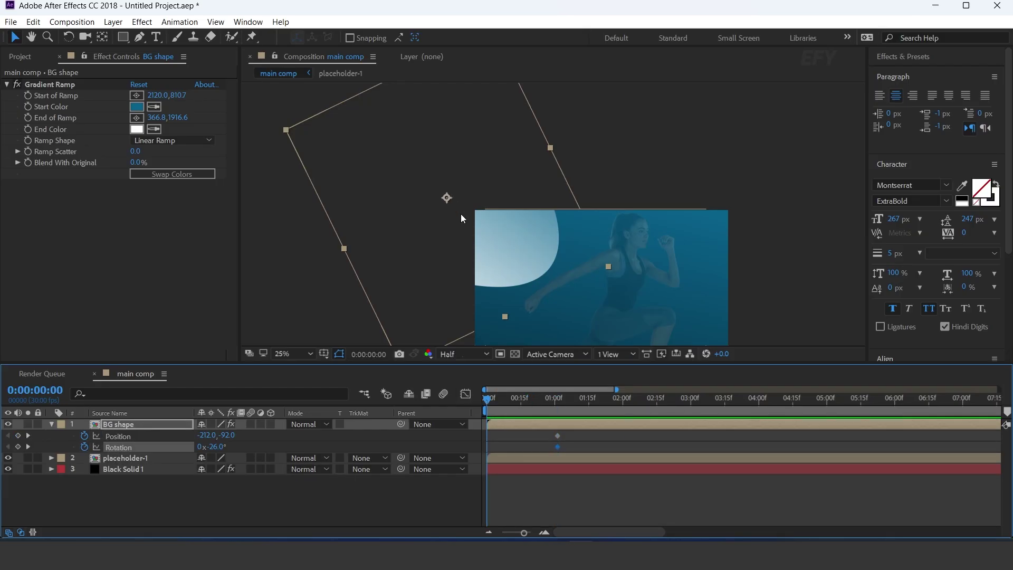
{"action": "left_click_drag", "start_coordinate": [445, 203], "coordinate": [321, 148]}
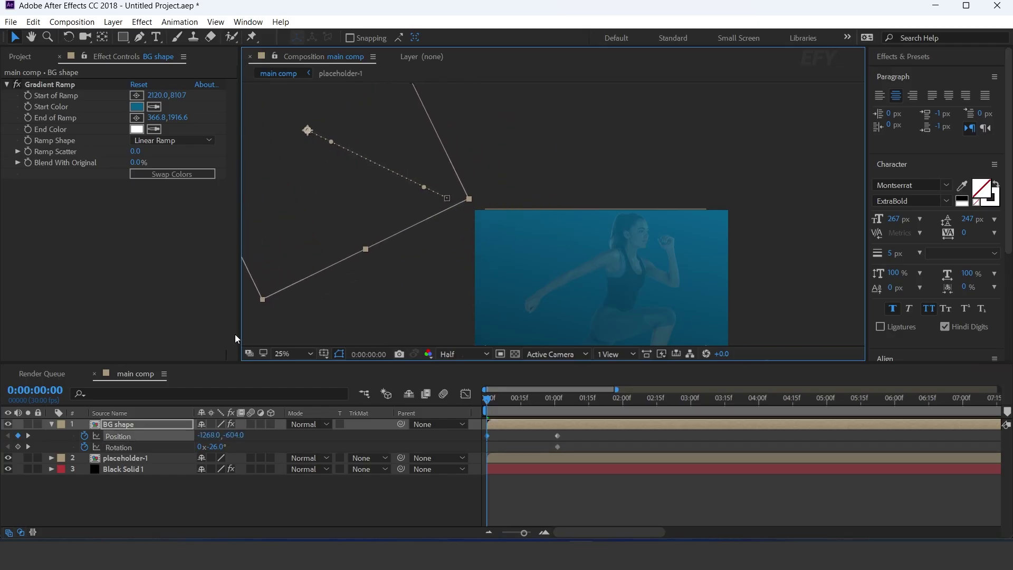
{"action": "left_click_drag", "start_coordinate": [220, 452], "coordinate": [264, 449]}
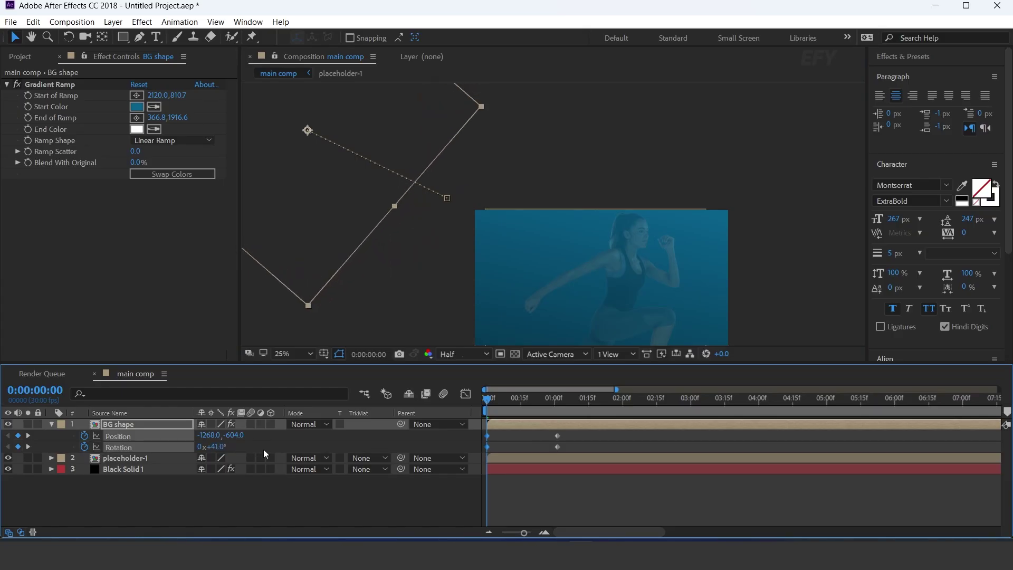
{"action": "left_click", "coordinate": [584, 433]}
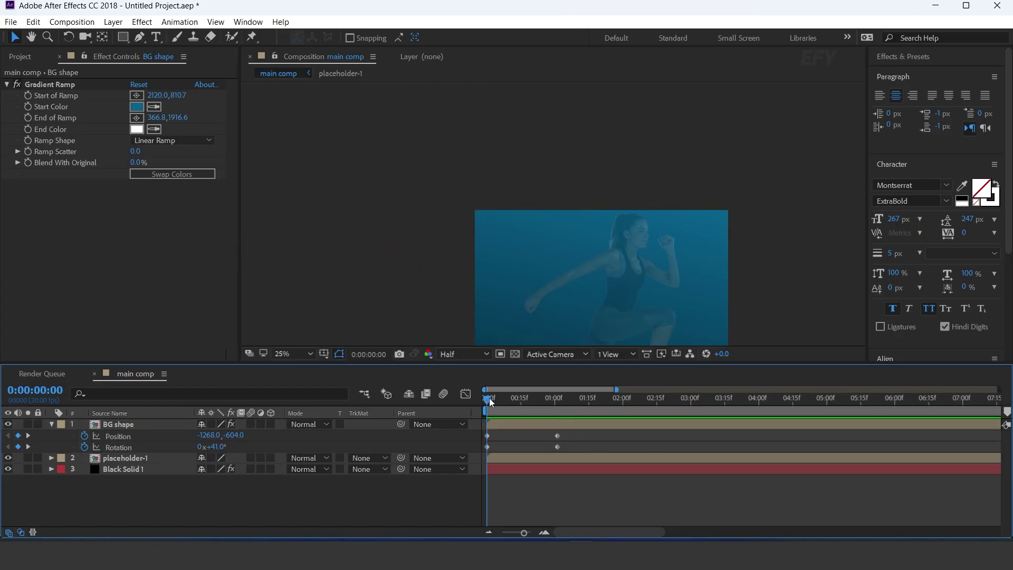
{"action": "key", "text": "space"}
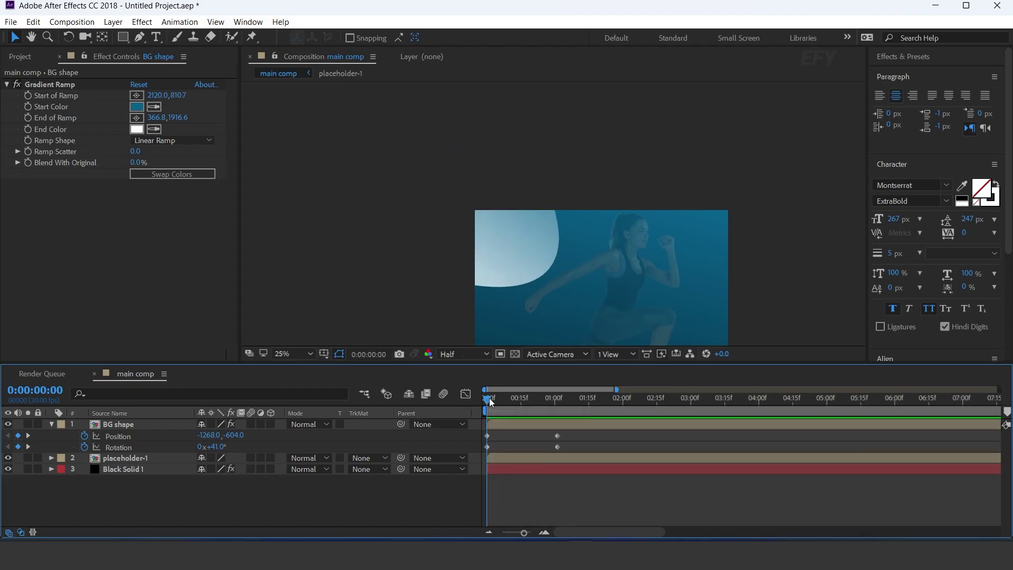
{"action": "key", "text": "space"}
Step: Apply Easy Ease to all of BG shape's Position and Rotation keyframes
{"action": "left_click_drag", "start_coordinate": [587, 434], "coordinate": [481, 450]}
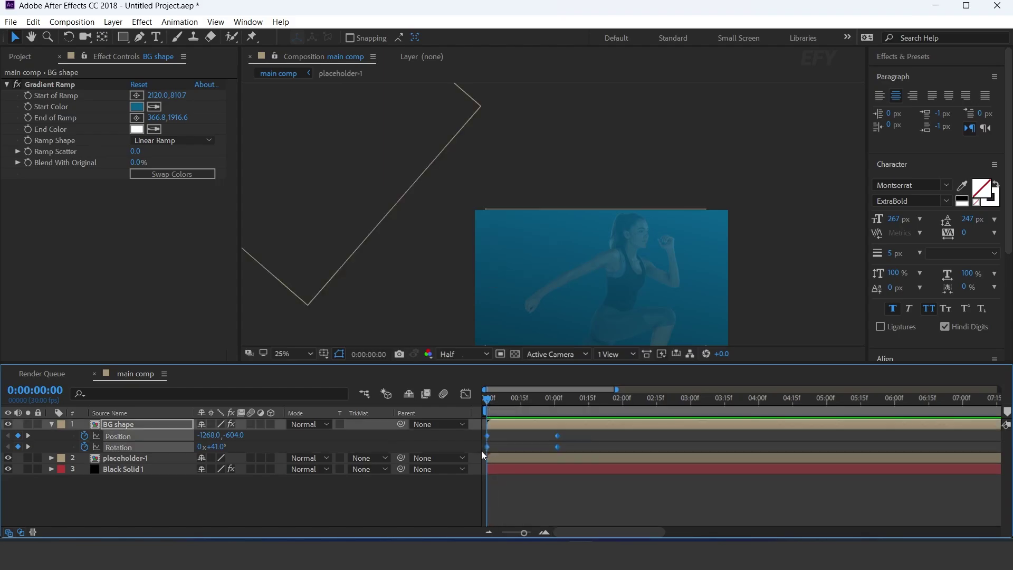
{"action": "right_click", "coordinate": [583, 435]}
{"action": "mouse_move", "coordinate": [610, 426]}
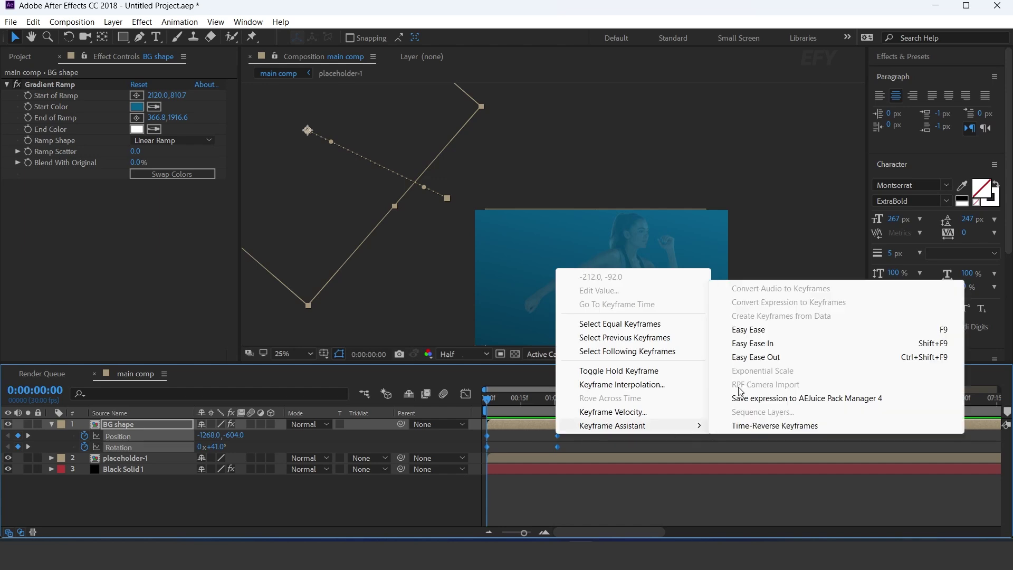
{"action": "left_click", "coordinate": [762, 331]}
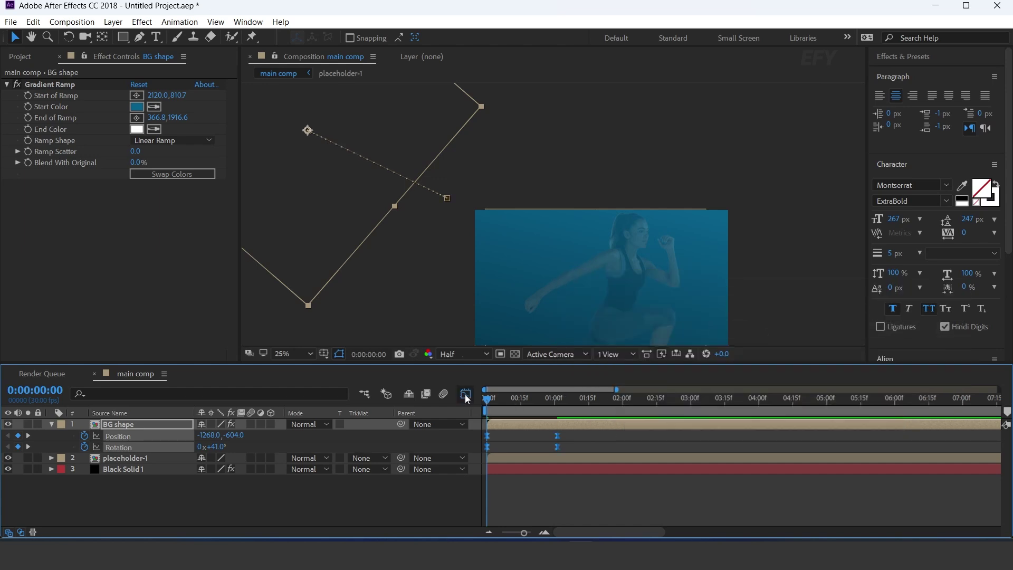
Step: Reshape the speed graph of BG shape's keyframes to start fast and slow down gradually, and preview the entrance
{"action": "left_click", "coordinate": [465, 394]}
{"action": "left_click_drag", "start_coordinate": [551, 506], "coordinate": [527, 498]}
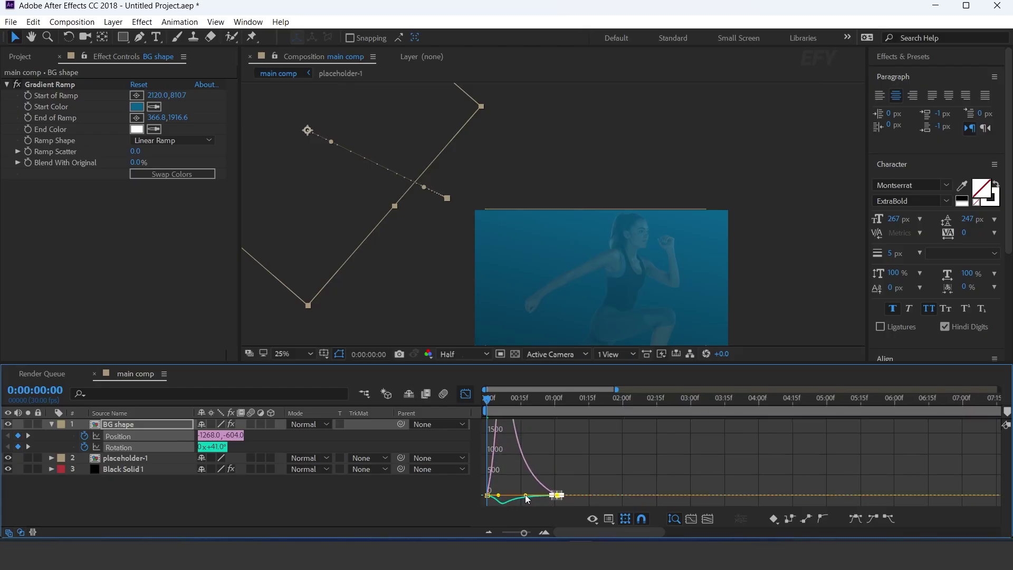
{"action": "left_click", "coordinate": [466, 395]}
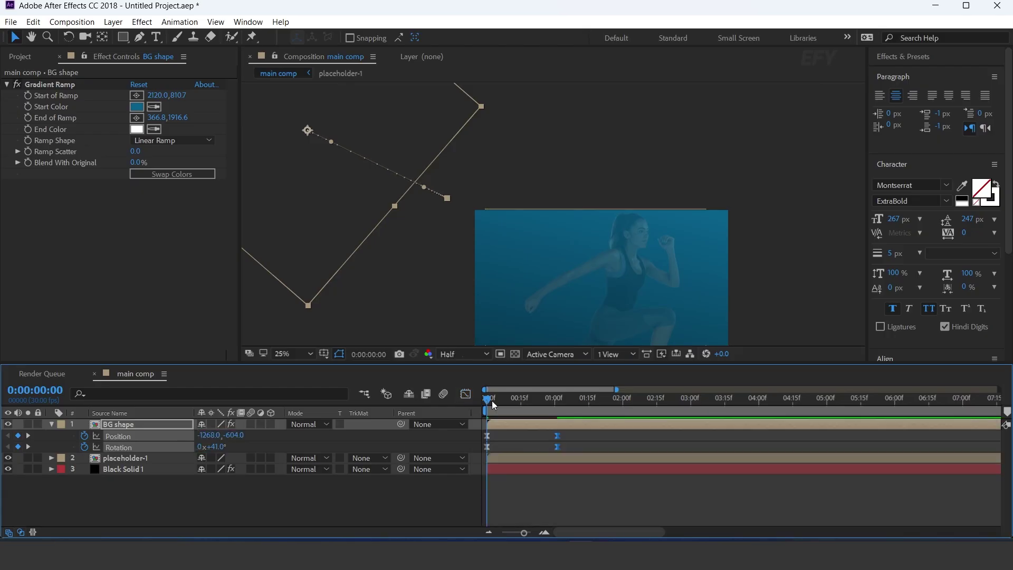
{"action": "key", "text": "space"}
{"action": "left_click", "coordinate": [522, 402]}
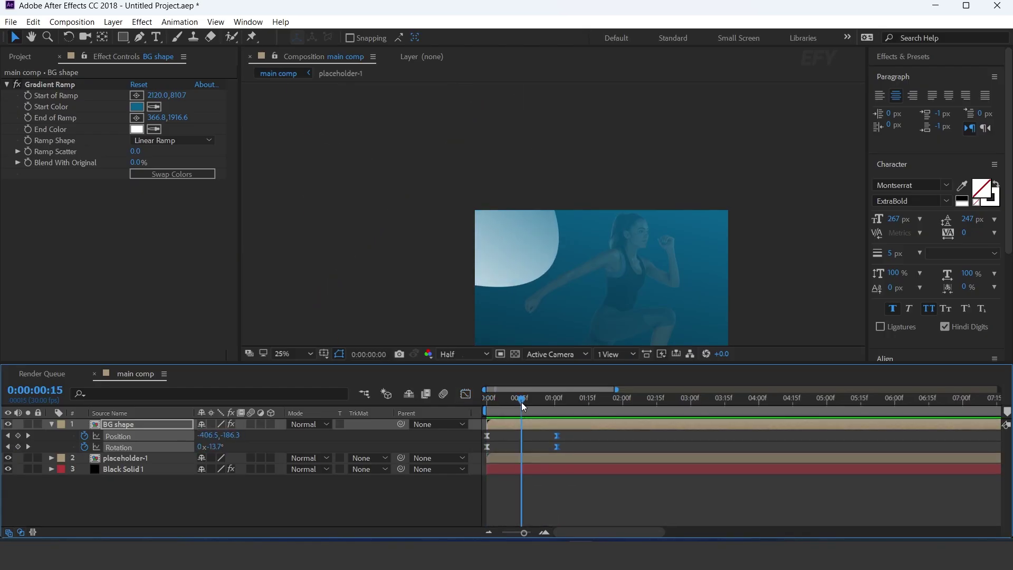
{"action": "left_click_drag", "start_coordinate": [521, 402], "coordinate": [474, 405]}
{"action": "left_click", "coordinate": [509, 498]}
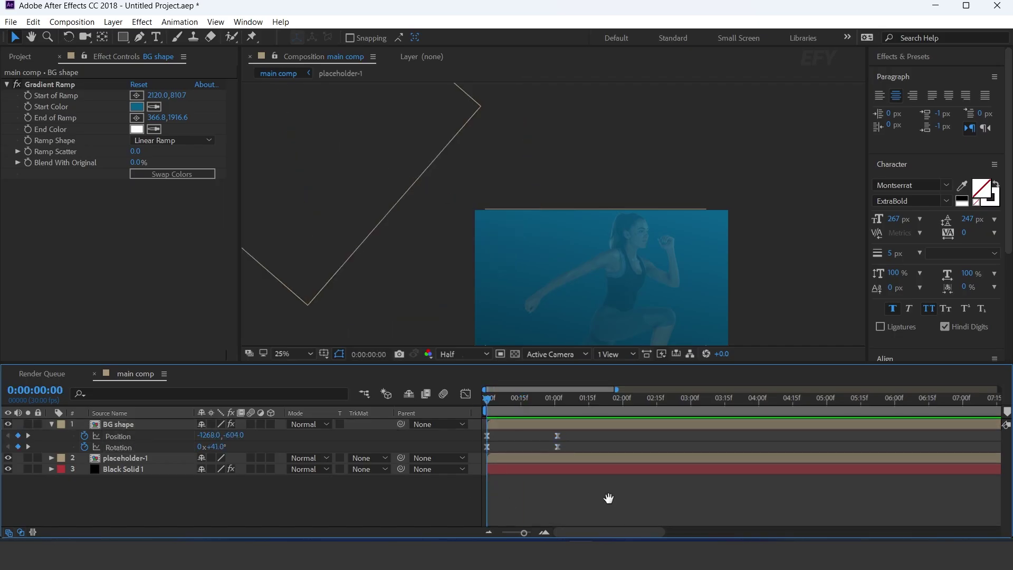
{"action": "key", "text": "space"}
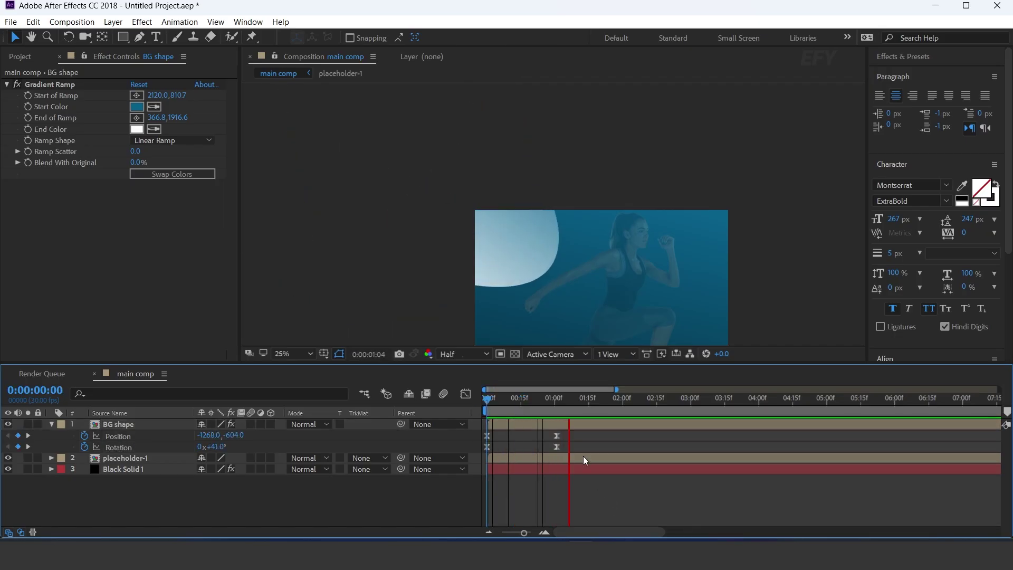
{"action": "key", "text": "space"}
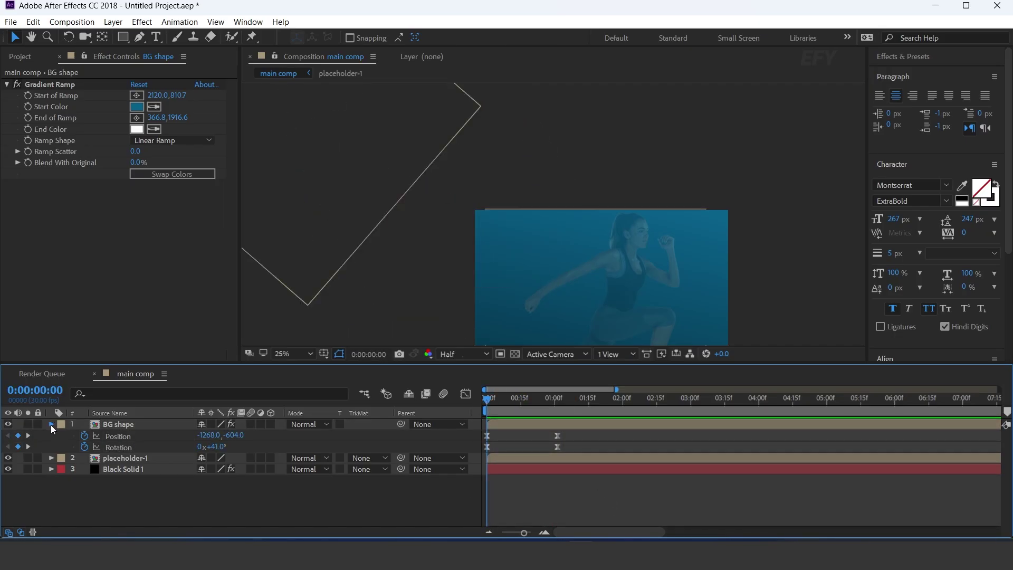
Step: Duplicate the BG shape layer and reveal the copy's keyframes at 0:00:01:01
{"action": "left_click", "coordinate": [51, 425]}
{"action": "left_click", "coordinate": [130, 424]}
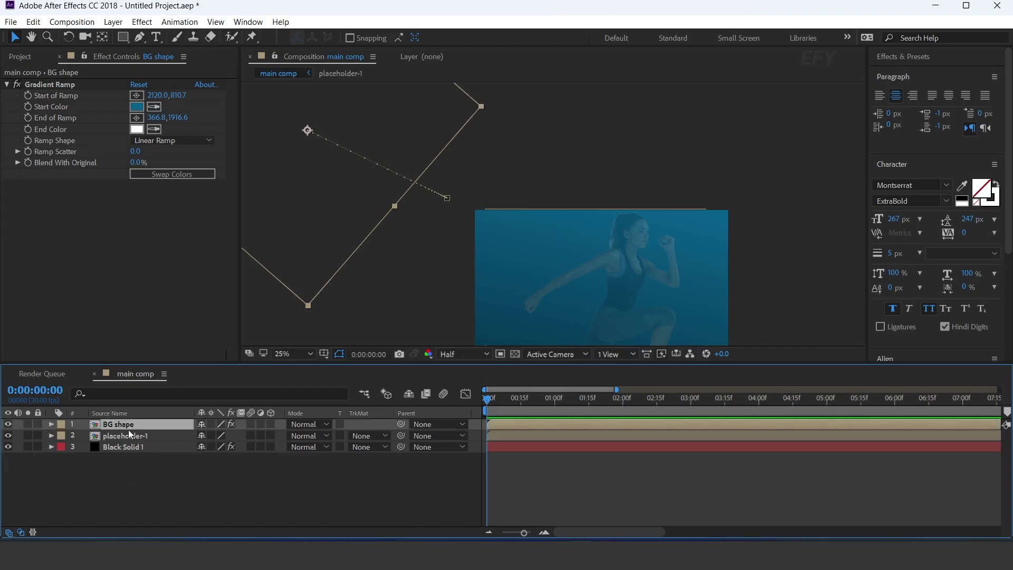
{"action": "key", "text": "ctrl+d"}
{"action": "key", "text": "u"}
{"action": "key", "text": "k"}
{"action": "key", "text": "Page_Down"}
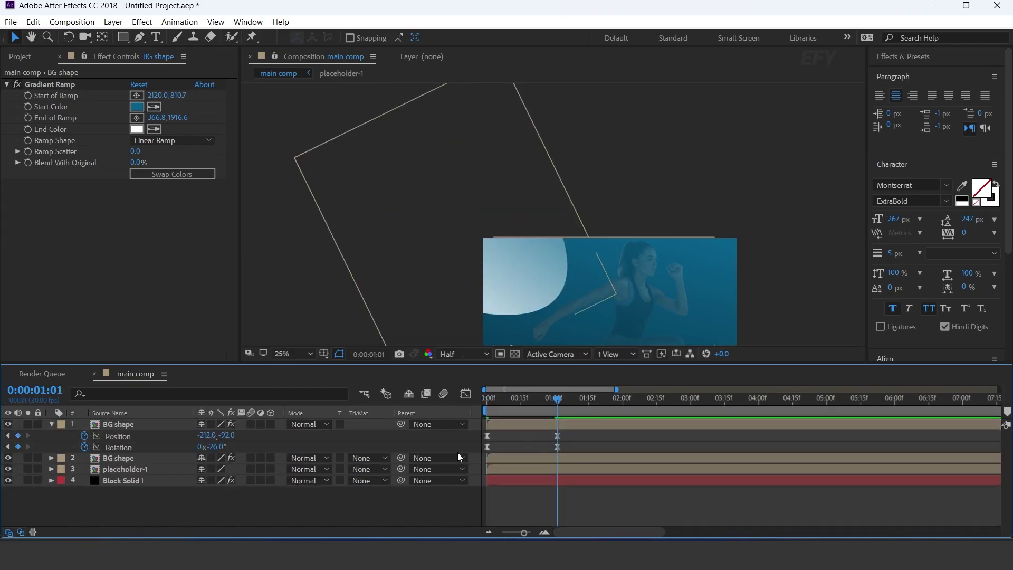
Step: Animate the duplicate from off-frame at 3228, -212 to 2372, 116 with 98° end rotation on the frame's right side, and preview it
{"action": "left_click_drag", "start_coordinate": [579, 434], "coordinate": [448, 452]}
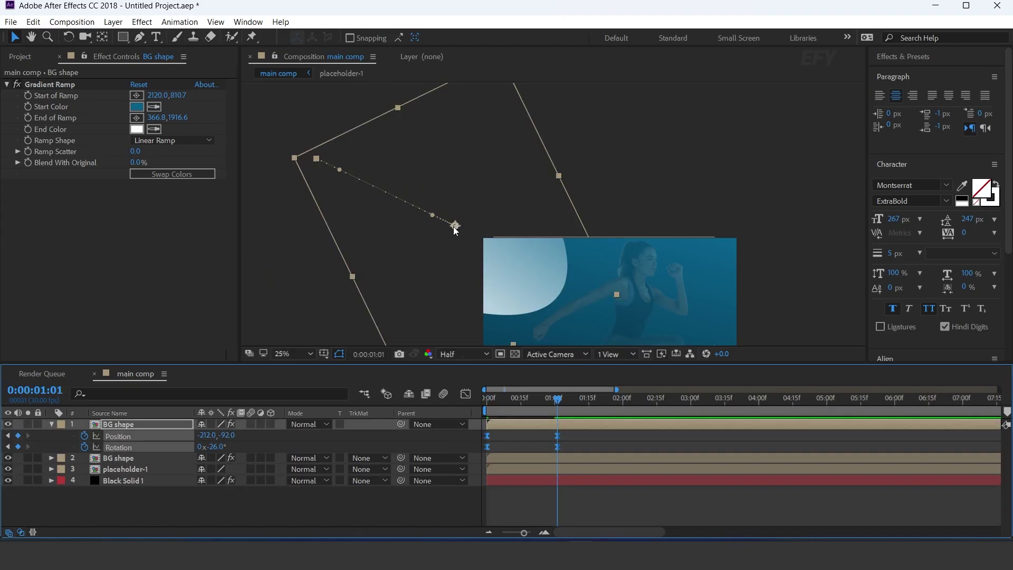
{"action": "left_click_drag", "start_coordinate": [455, 227], "coordinate": [719, 207]}
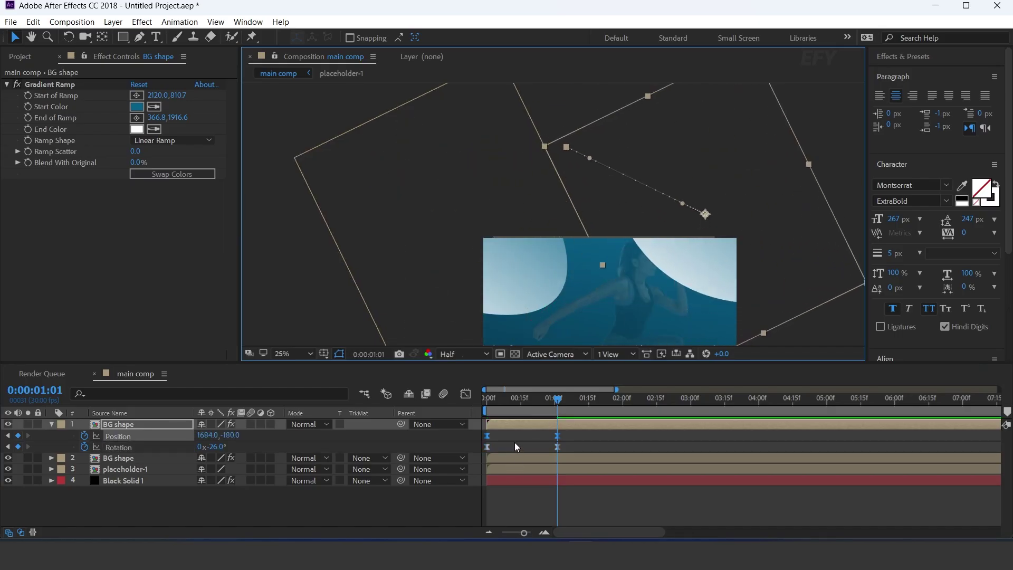
{"action": "left_click", "coordinate": [560, 431]}
{"action": "left_click", "coordinate": [557, 427]}
{"action": "left_click", "coordinate": [566, 148]}
{"action": "left_click_drag", "start_coordinate": [566, 148], "coordinate": [829, 148]}
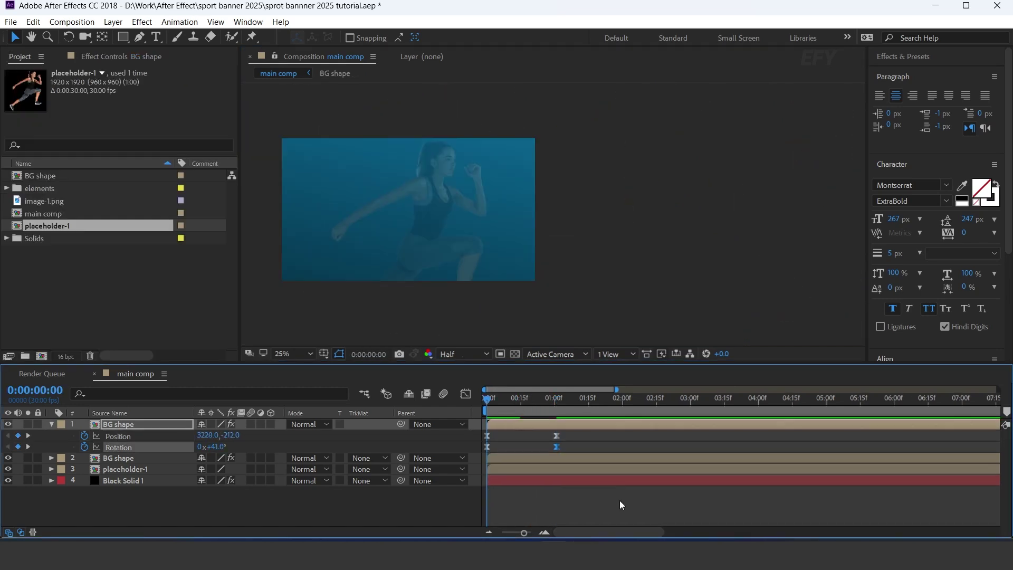
{"action": "key", "text": "space"}
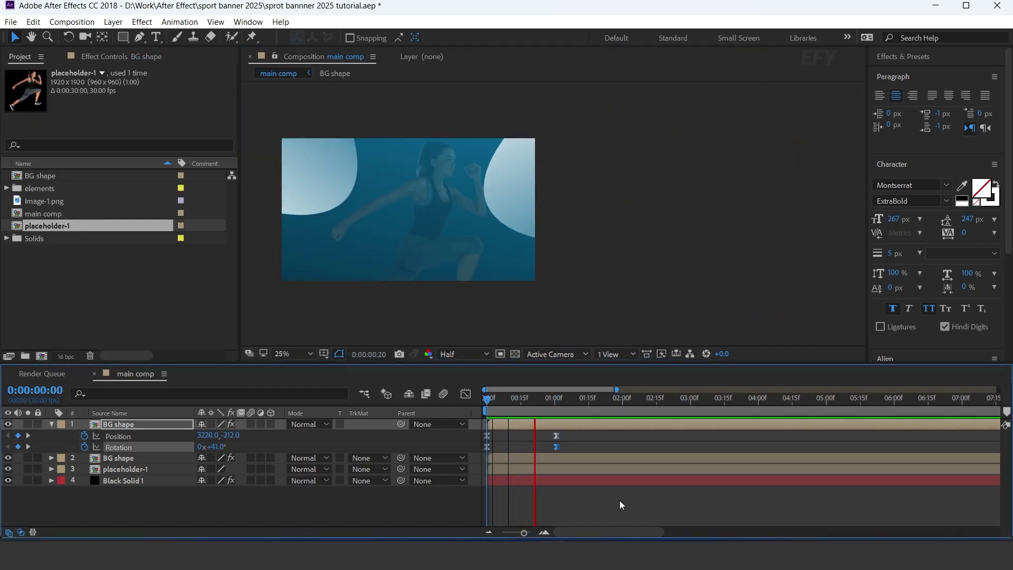
{"action": "left_click", "coordinate": [554, 398]}
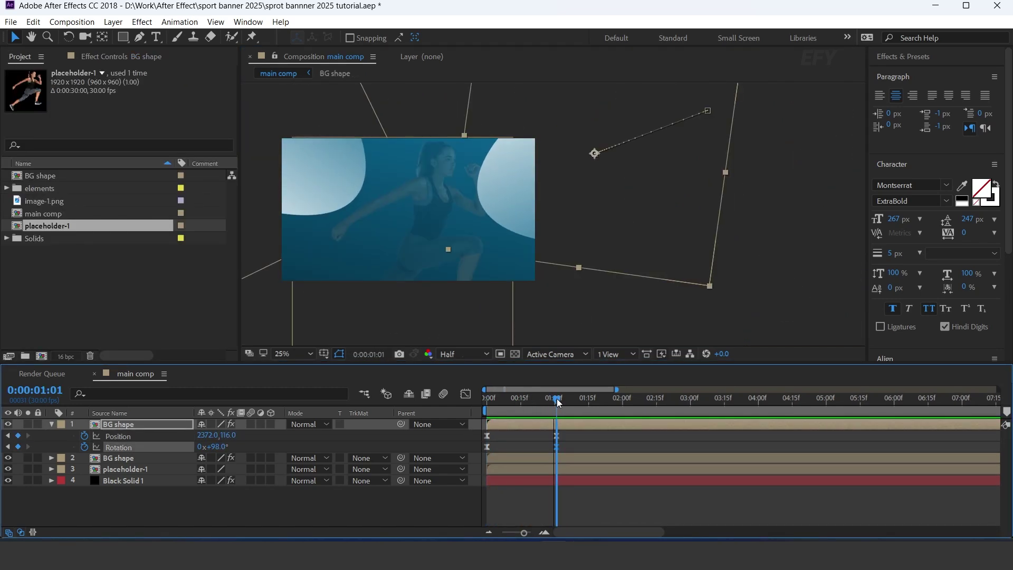
{"action": "left_click_drag", "start_coordinate": [665, 288], "coordinate": [690, 288]}
{"action": "left_click", "coordinate": [338, 499]}
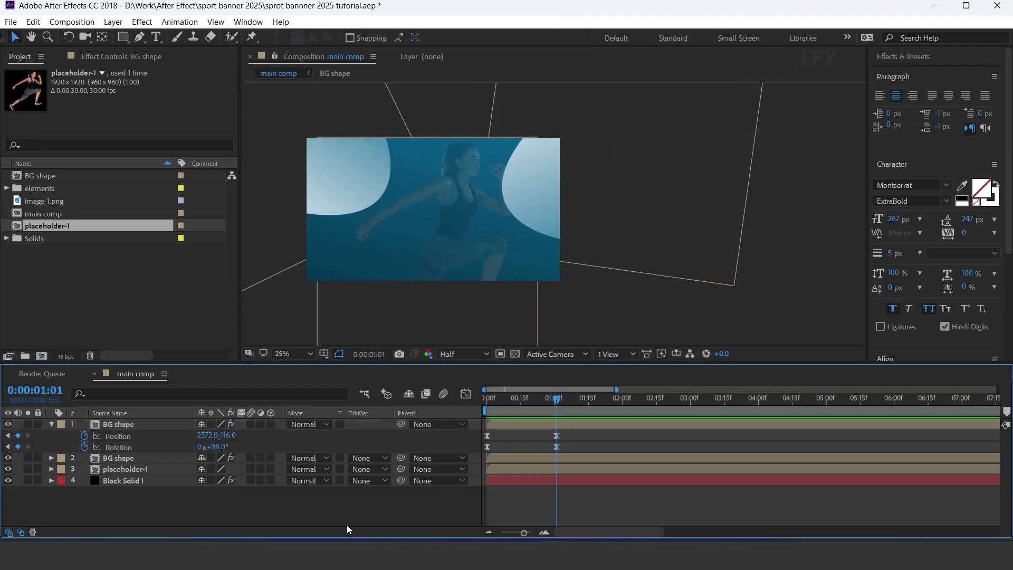
{"action": "left_click", "coordinate": [52, 424]}
Step: Add splash-1.png near the runner's outstretched hand below both BG shape layers, and splash-2.png near her legs as the uppermost layer
{"action": "left_click", "coordinate": [133, 292]}
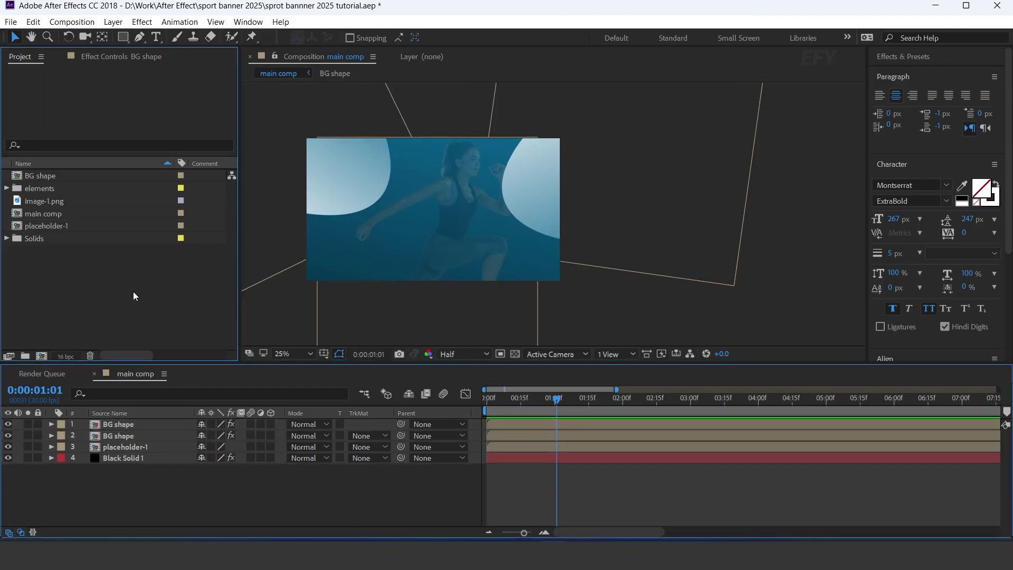
{"action": "left_click", "coordinate": [7, 189]}
{"action": "left_click", "coordinate": [63, 228]}
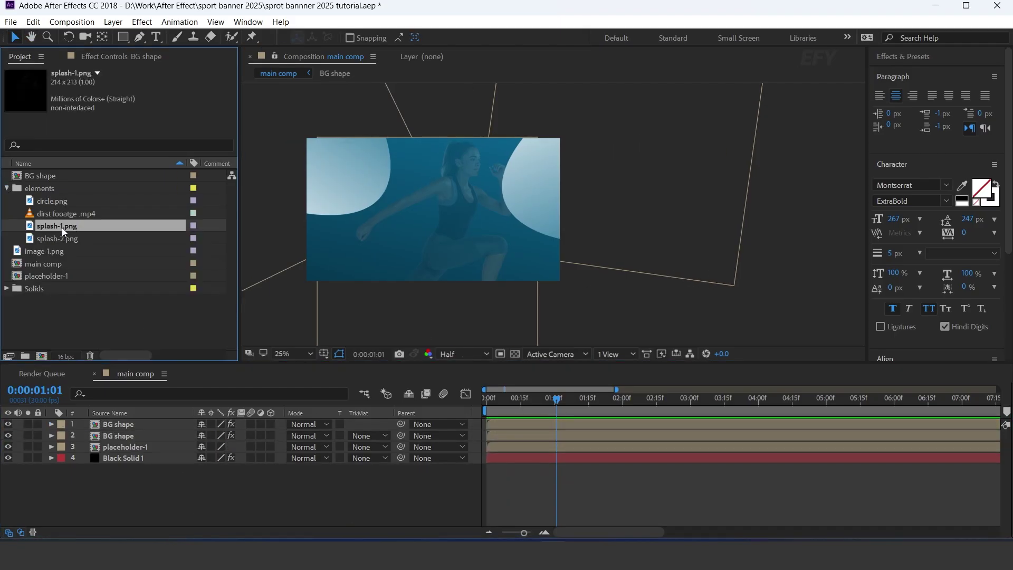
{"action": "left_click_drag", "start_coordinate": [32, 228], "coordinate": [139, 441]}
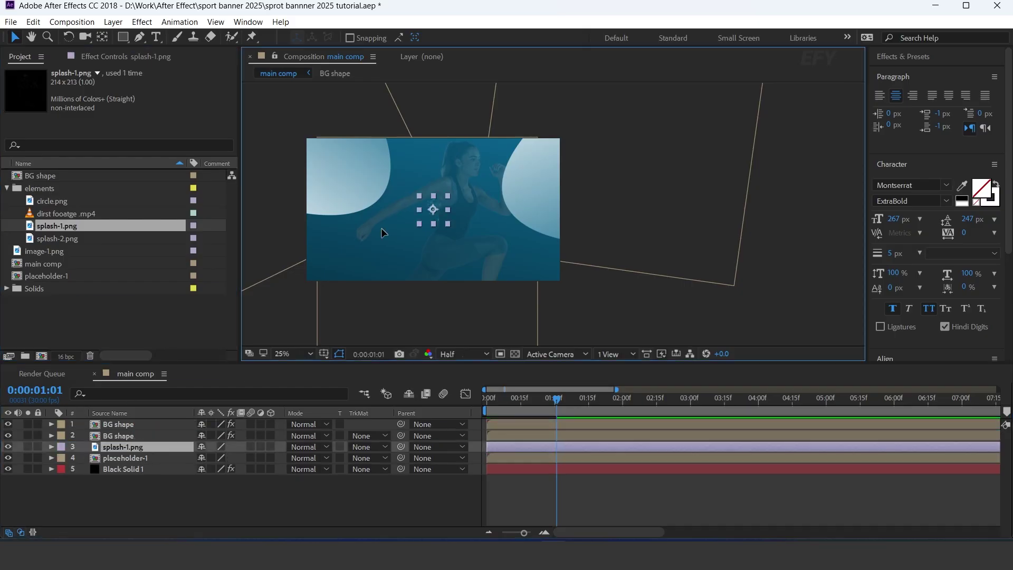
{"action": "left_click_drag", "start_coordinate": [53, 238], "coordinate": [511, 257]}
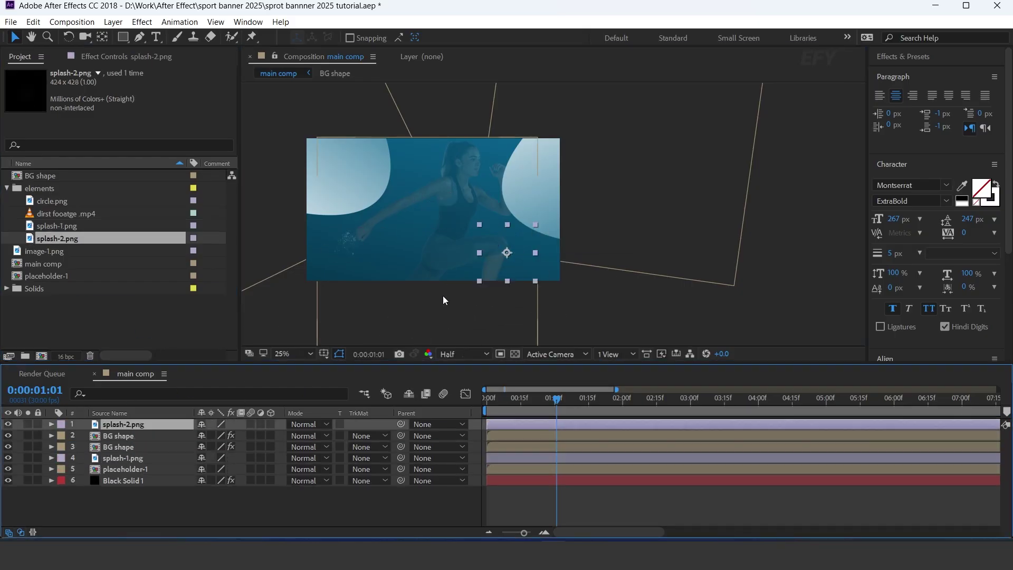
Step: Move splash-2.png below both BG shape layers, directly above splash-1.png
{"action": "left_click_drag", "start_coordinate": [123, 424], "coordinate": [125, 454]}
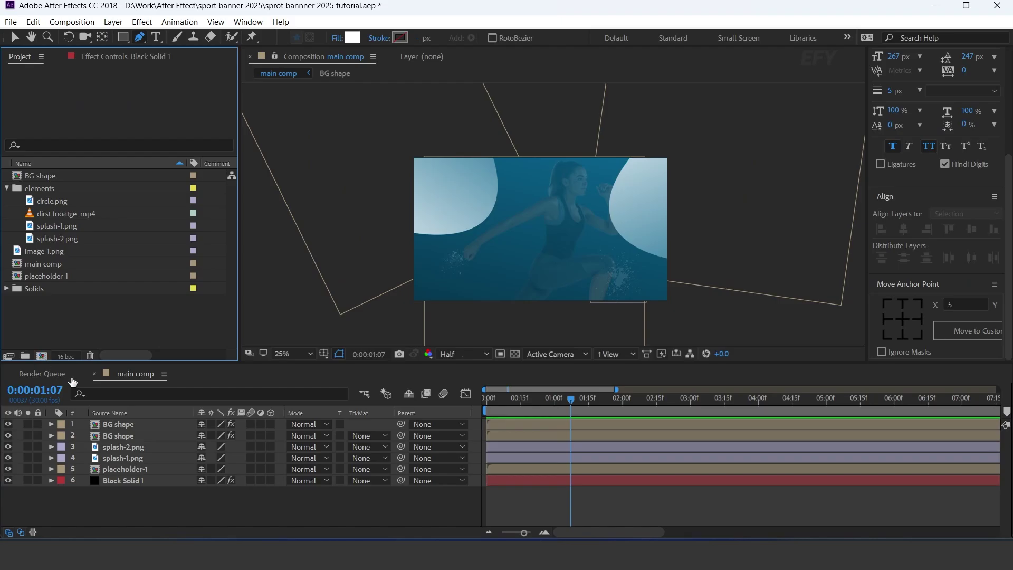
Step: Create a 1200 × 350 px composition named arrow
{"action": "key", "text": "ctrl+n"}
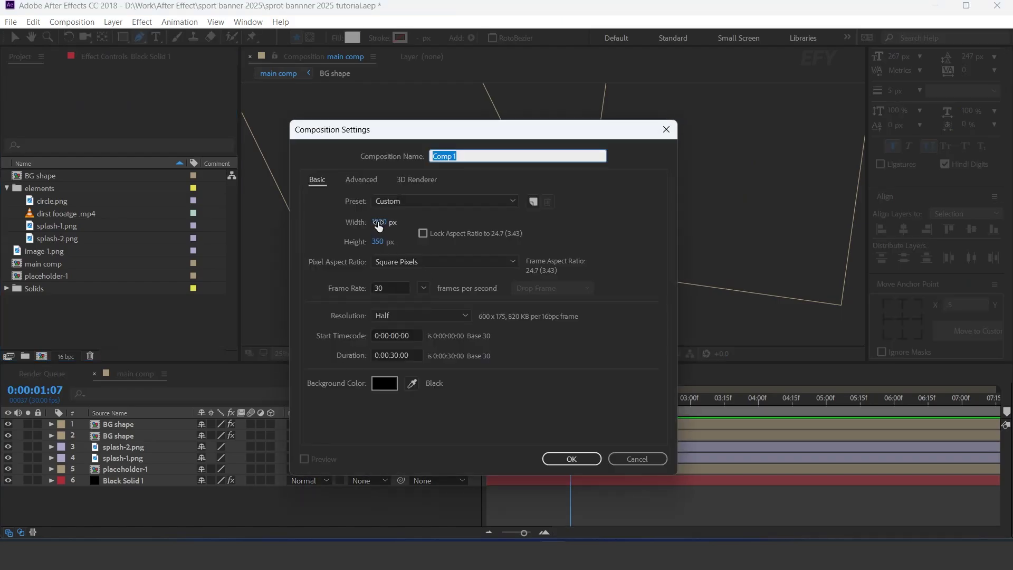
{"action": "left_click", "coordinate": [379, 222]}
{"action": "type", "text": "1200"}
{"action": "key", "text": "Tab"}
{"action": "key", "text": "Tab"}
{"action": "type", "text": "arr"}
{"action": "key", "text": "Return"}
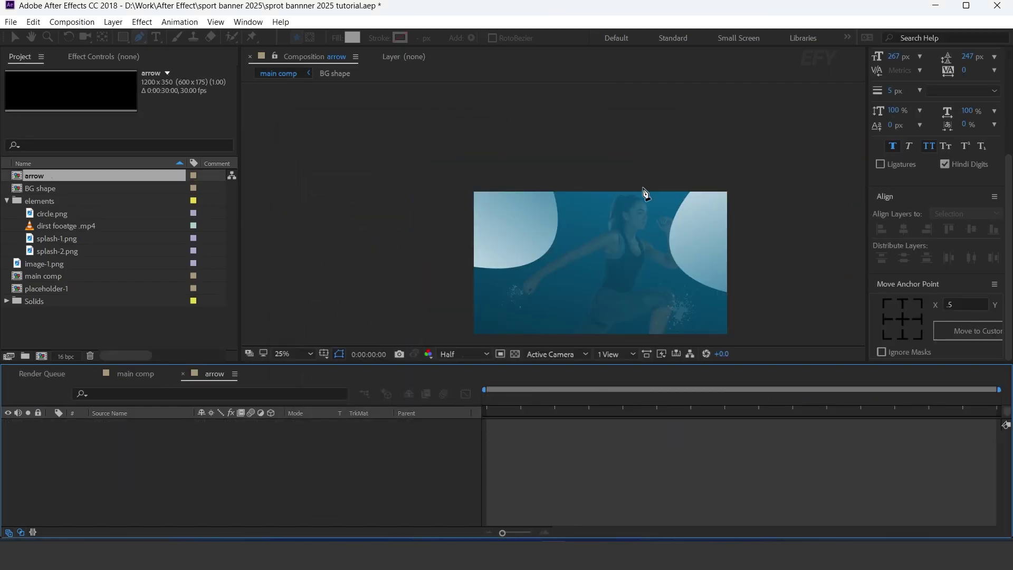
{"action": "key", "text": "period"}
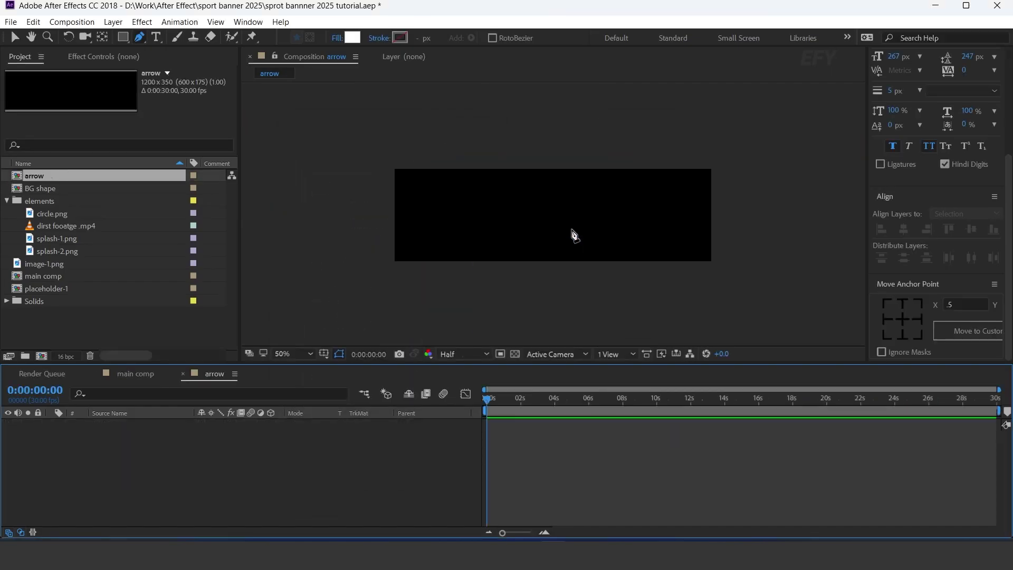
Step: Draw a white chevron pointing right with the Pen tool, about 140 px wide and 240 px tall, near the arrow composition's left edge
{"action": "left_click", "coordinate": [139, 38]}
{"action": "key", "text": "period"}
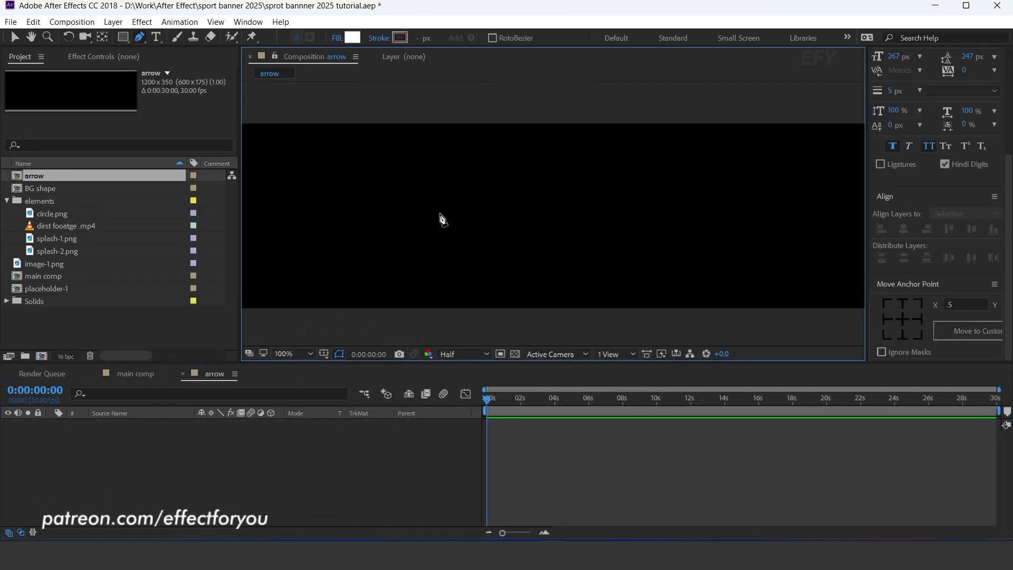
{"action": "left_click_drag", "start_coordinate": [472, 206], "coordinate": [588, 201]}
{"action": "left_click", "coordinate": [387, 158]}
{"action": "left_click", "coordinate": [428, 158]}
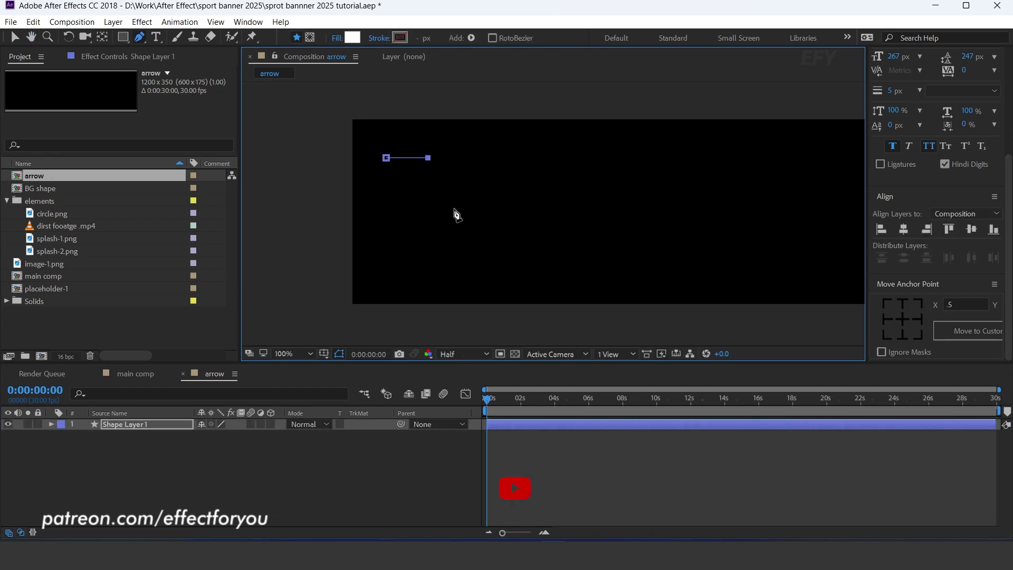
{"action": "left_click", "coordinate": [461, 220]}
{"action": "left_click", "coordinate": [403, 287]}
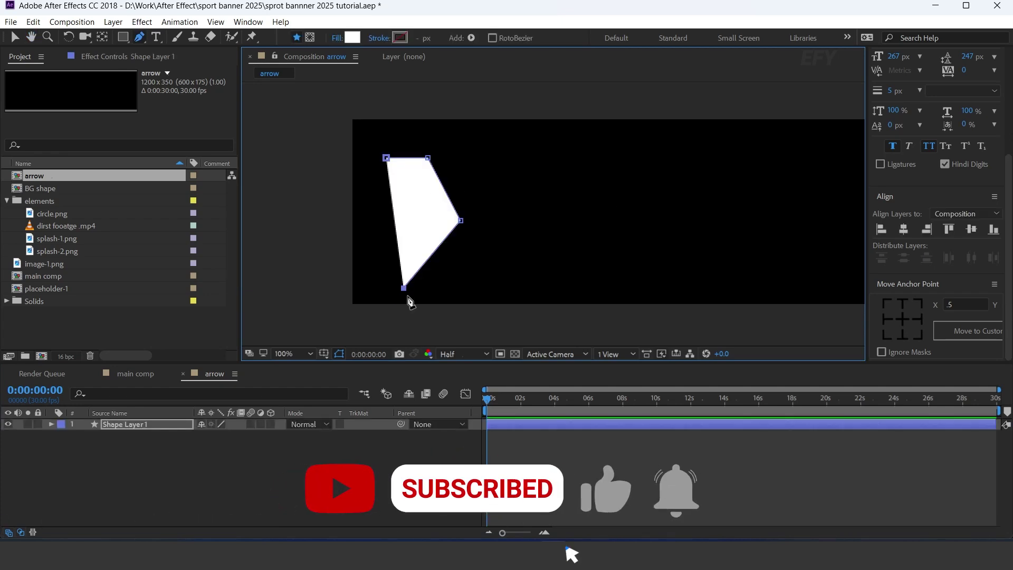
{"action": "left_click_drag", "start_coordinate": [404, 288], "coordinate": [418, 289]}
{"action": "left_click", "coordinate": [385, 286]}
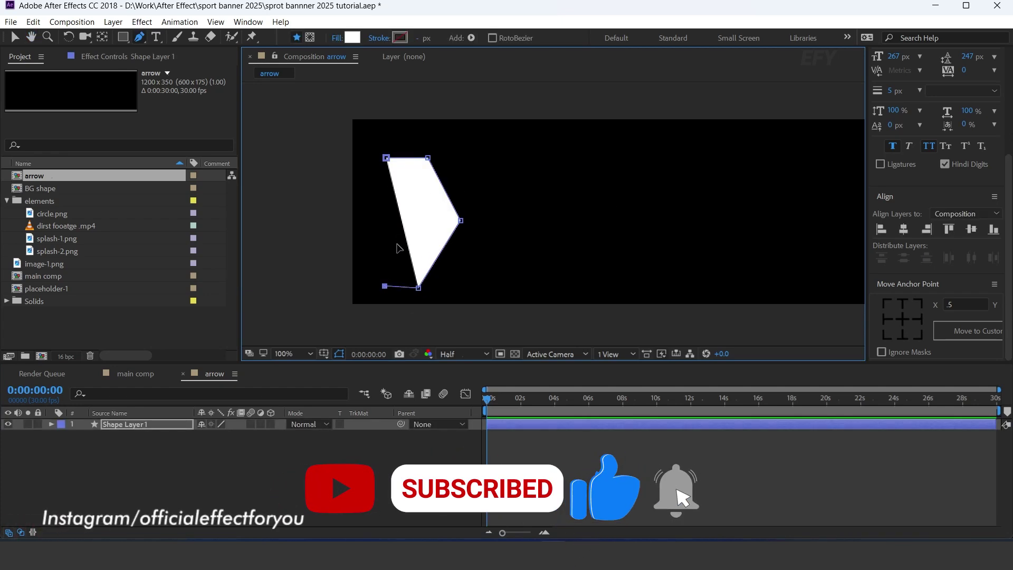
{"action": "left_click", "coordinate": [423, 219]}
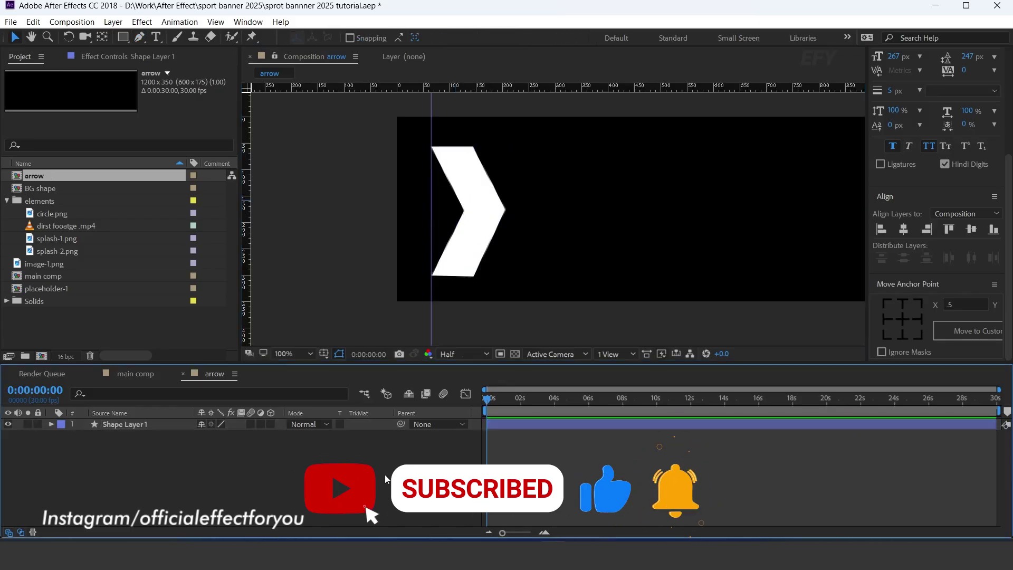
Step: Add a Repeater to the chevron's shape layer and reveal its settings
{"action": "left_click", "coordinate": [67, 428]}
{"action": "left_click", "coordinate": [52, 425]}
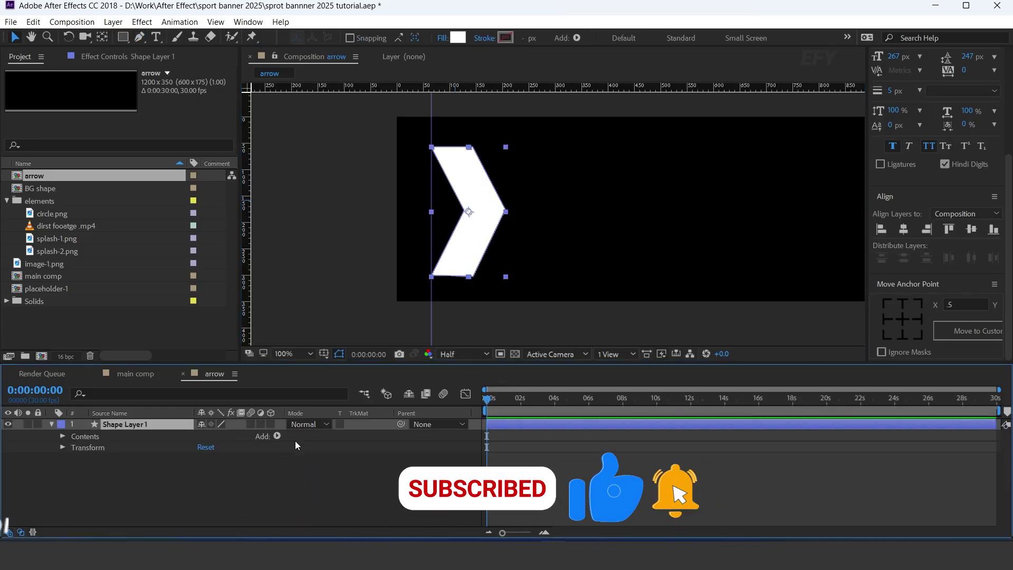
{"action": "left_click", "coordinate": [277, 436]}
{"action": "left_click", "coordinate": [265, 331]}
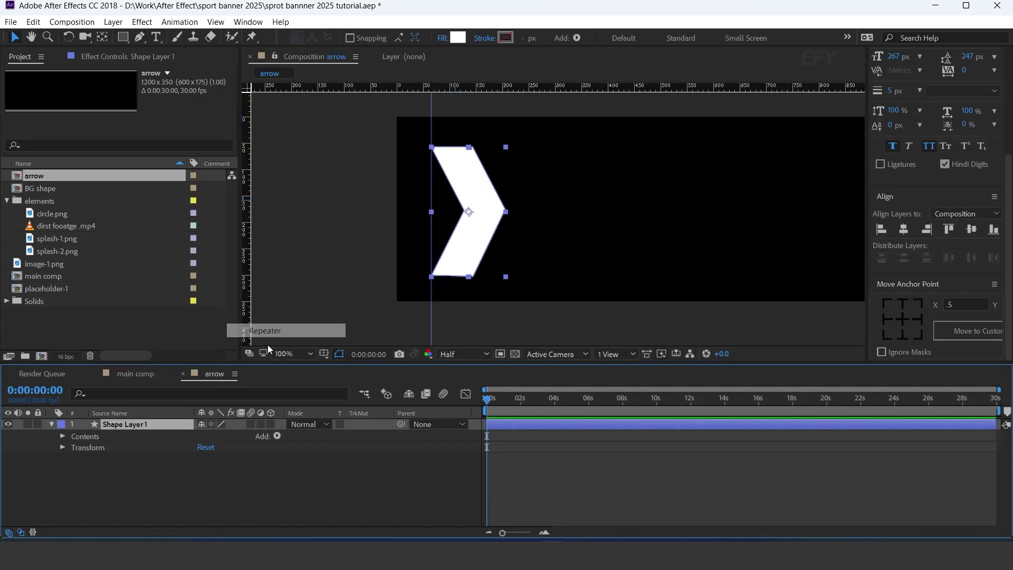
{"action": "left_click", "coordinate": [74, 459]}
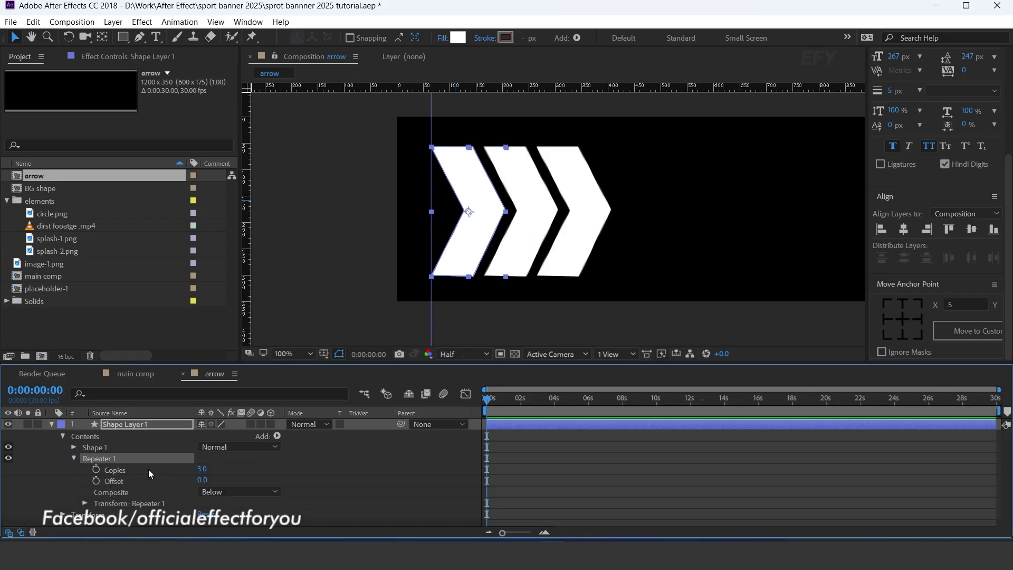
Step: Set the Repeater's transform position to 140, 0 and its copies to 40 so chevrons fill the frame's width
{"action": "left_click", "coordinate": [85, 504]}
{"action": "scroll", "coordinate": [158, 475], "scroll_direction": "down", "scroll_amount": 2}
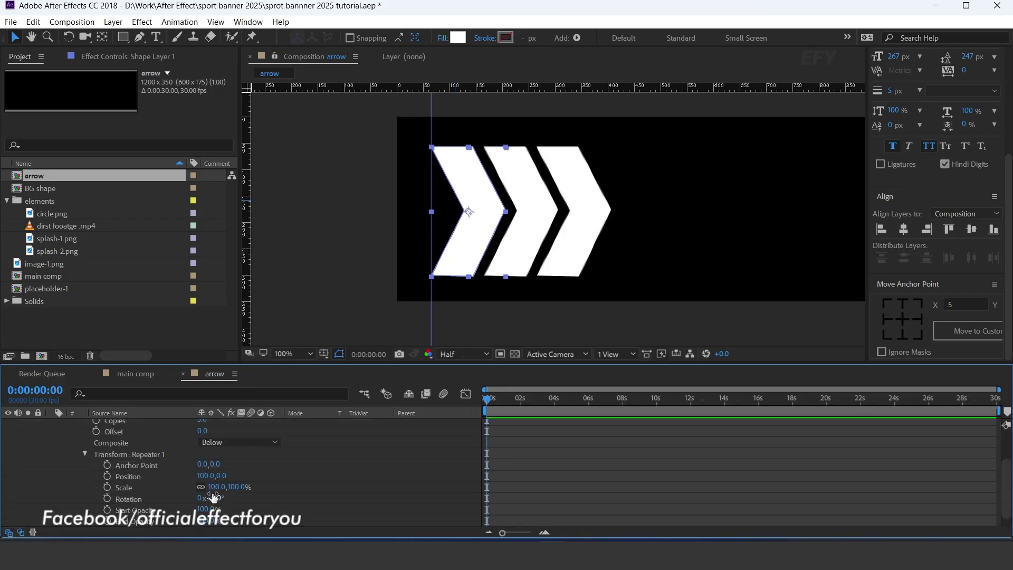
{"action": "left_click", "coordinate": [206, 475]}
{"action": "type", "text": "140"}
{"action": "key", "text": "Return"}
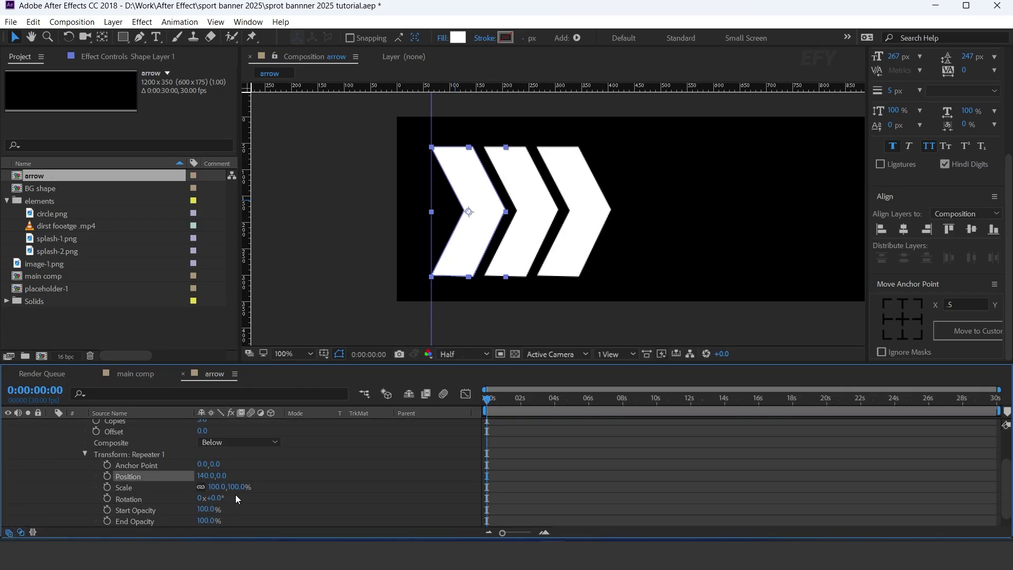
{"action": "scroll", "coordinate": [218, 467], "scroll_direction": "up", "scroll_amount": 2}
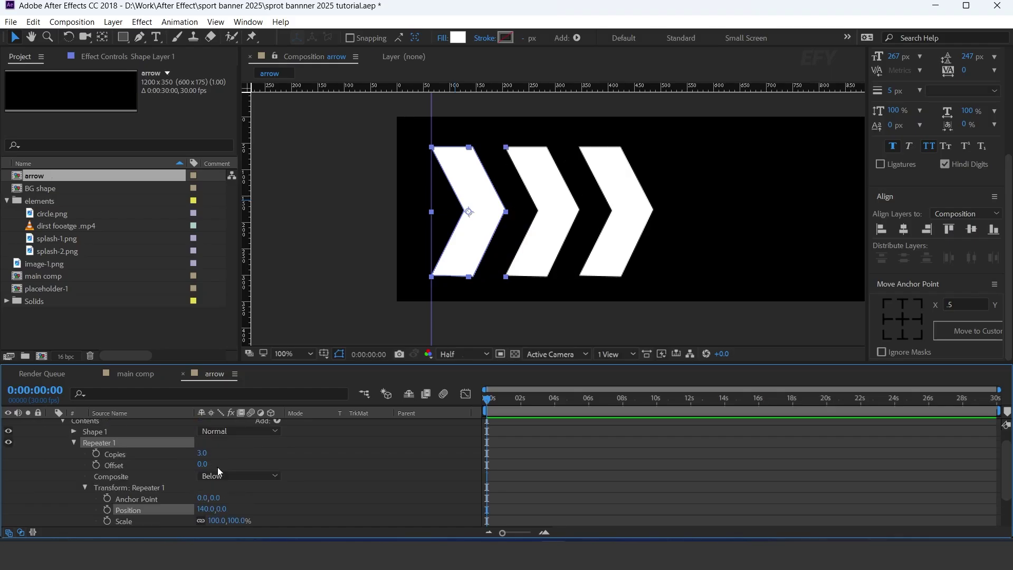
{"action": "left_click", "coordinate": [202, 453]}
{"action": "type", "text": "40"}
{"action": "key", "text": "Return"}
{"action": "key", "text": "comma"}
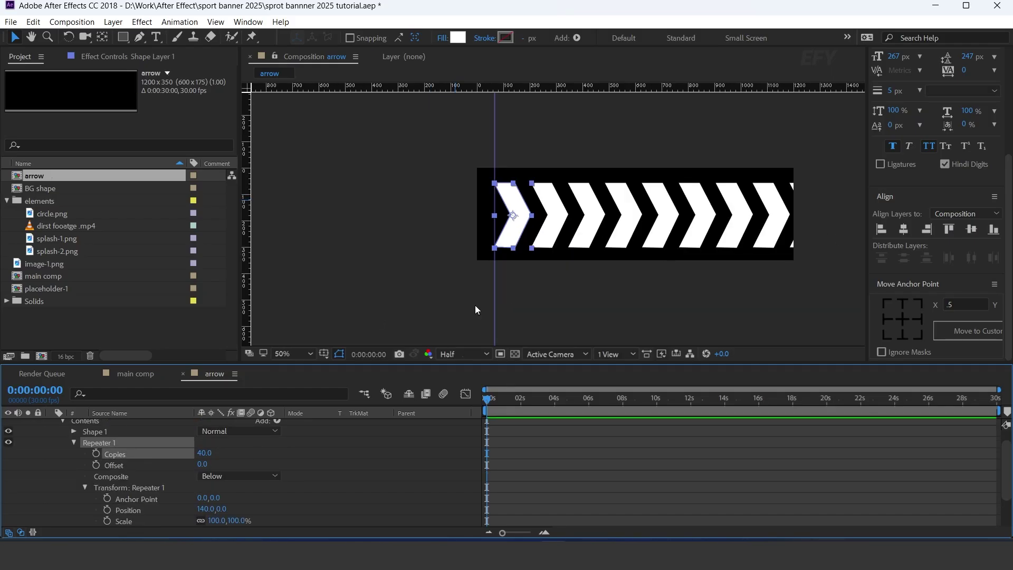
{"action": "left_click", "coordinate": [430, 448]}
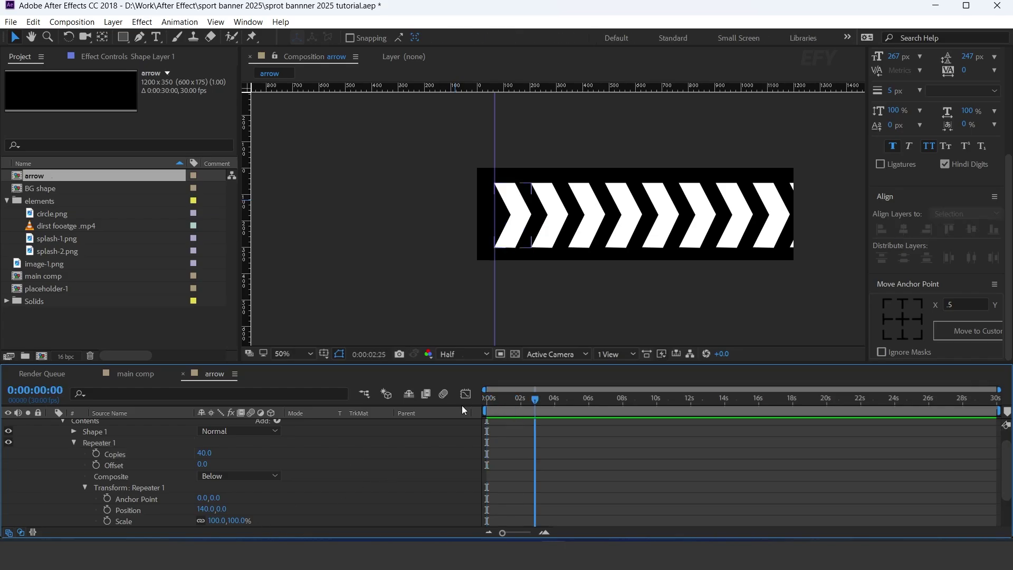
Step: Keyframe the Repeater's Offset from -42 at 0:00:00:00 to 12 at 0:00:04:24
{"action": "left_click", "coordinate": [95, 465]}
{"action": "left_click_drag", "start_coordinate": [202, 464], "coordinate": [171, 465]}
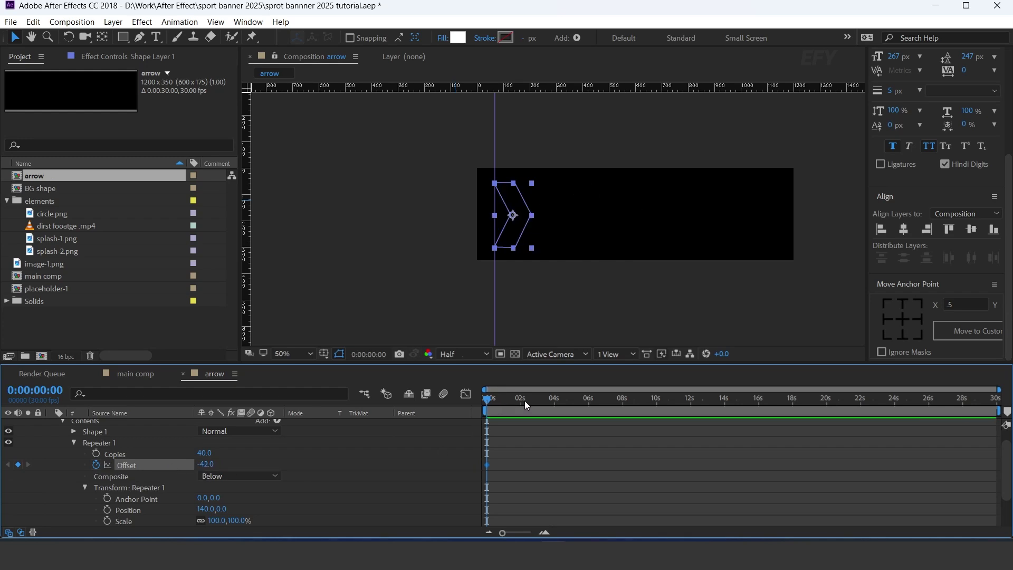
{"action": "left_click_drag", "start_coordinate": [524, 401], "coordinate": [568, 404]}
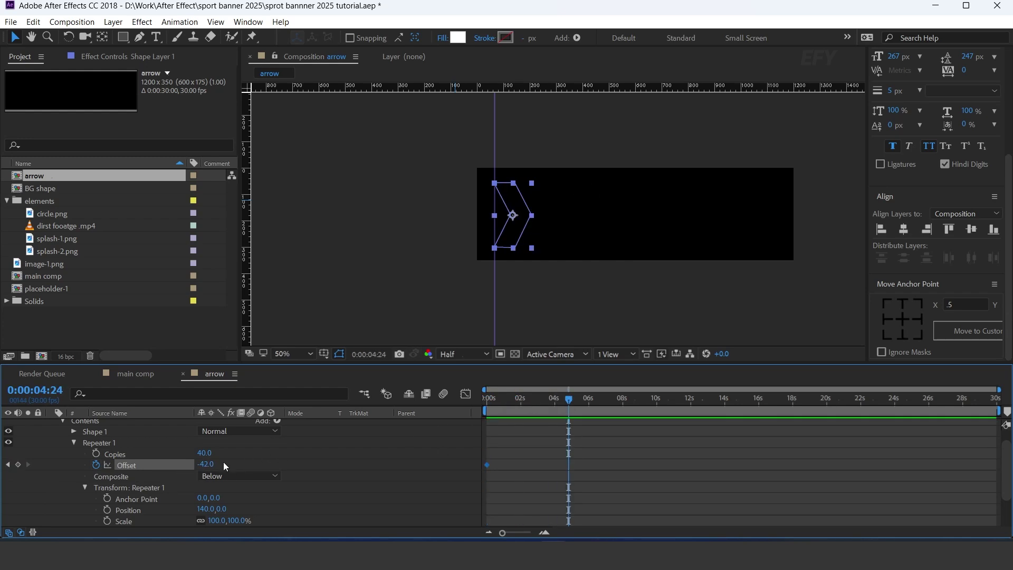
{"action": "left_click_drag", "start_coordinate": [209, 463], "coordinate": [243, 465]}
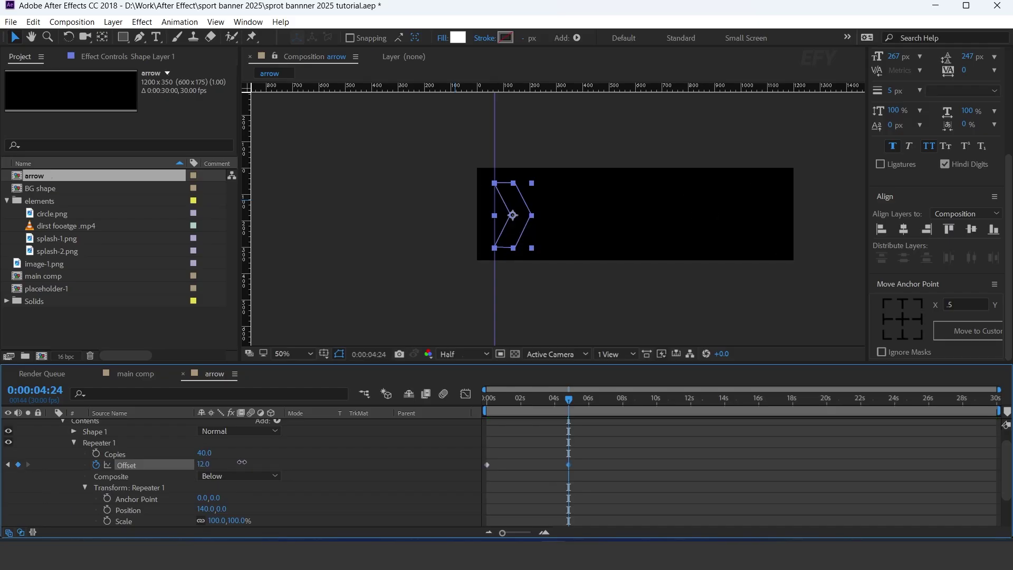
{"action": "left_click", "coordinate": [597, 460]}
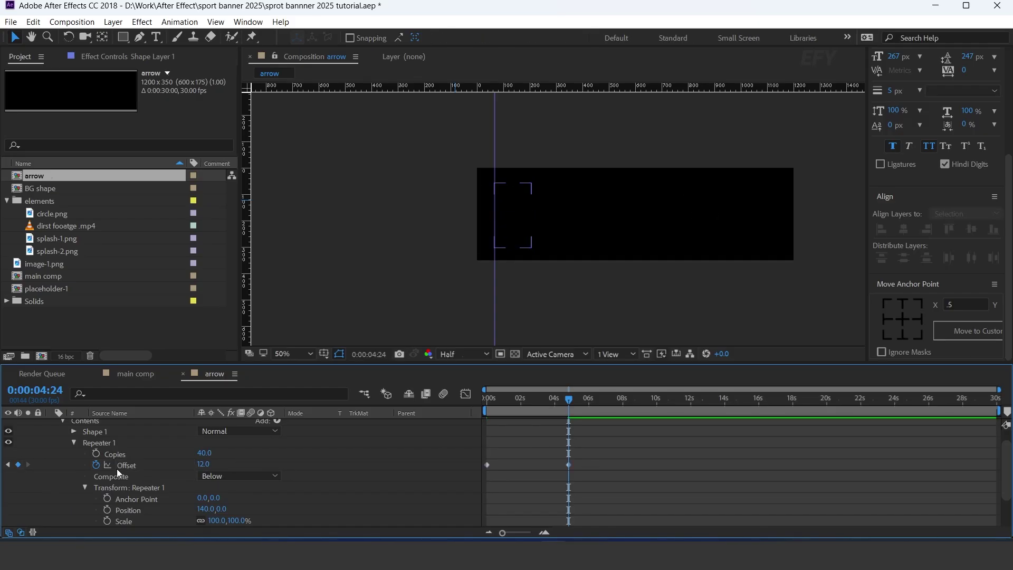
Step: Add the expression loopOut() to the Repeater's Offset
{"action": "left_click", "coordinate": [96, 464], "text": "alt"}
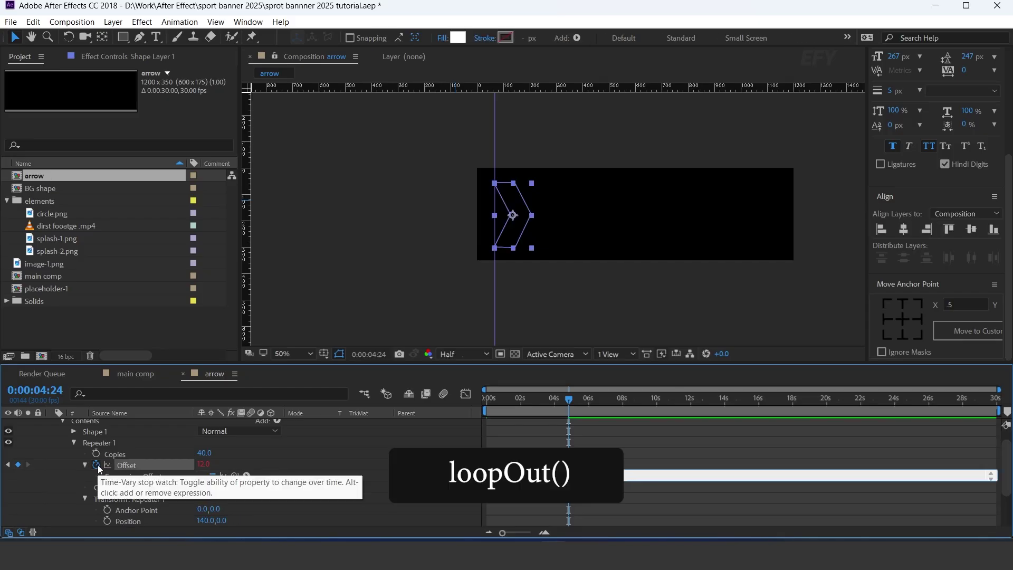
{"action": "type", "text": "loopOut()"}
{"action": "key", "text": "KP_Enter"}
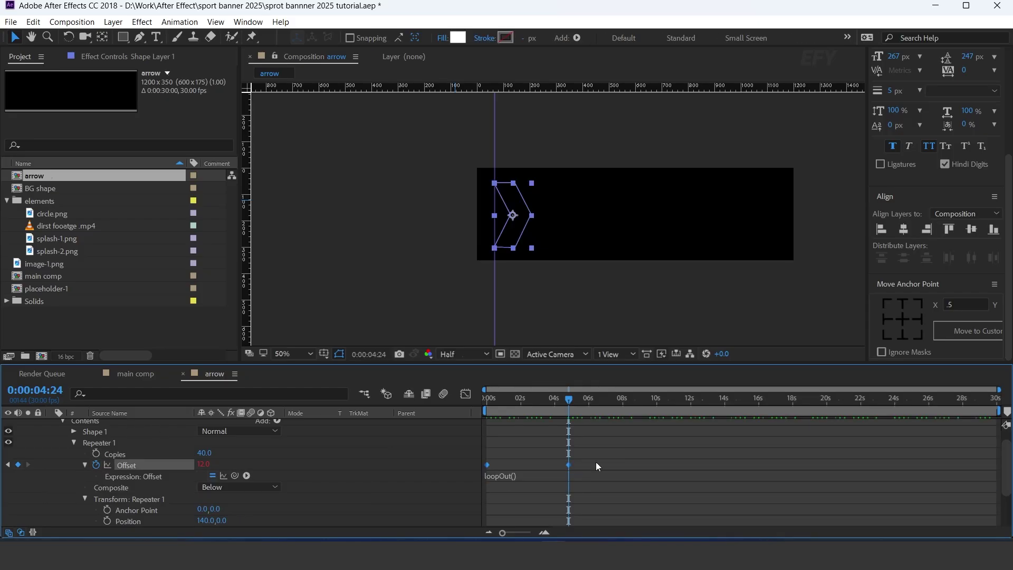
Step: Preview the moving chevrons and delay the last Offset keyframe to about 6 seconds to slow them down
{"action": "left_click", "coordinate": [494, 400]}
{"action": "key", "text": "space"}
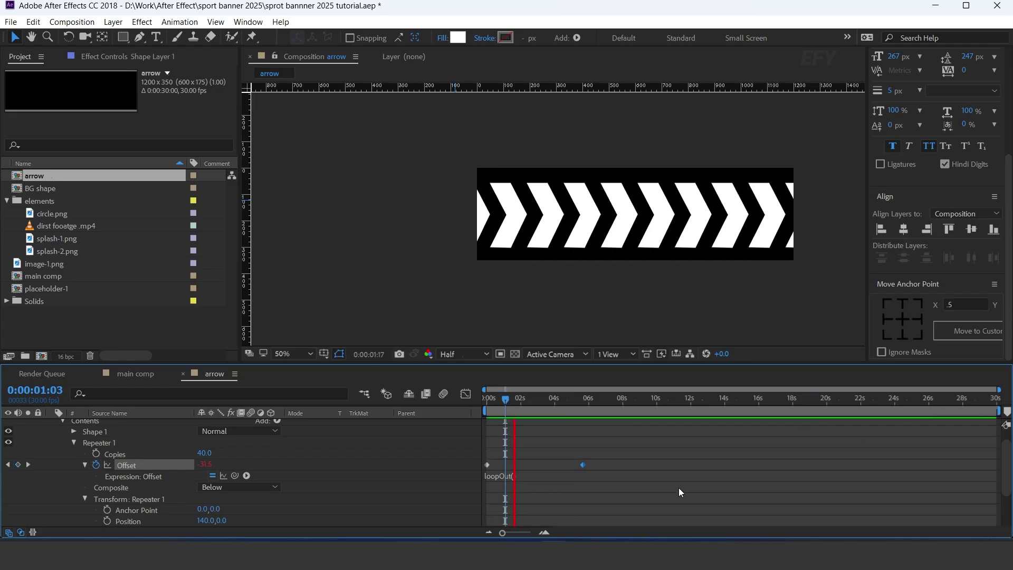
{"action": "left_click_drag", "start_coordinate": [584, 464], "coordinate": [593, 462]}
{"action": "key", "text": "space"}
Step: Collapse the shape layer, close the arrow composition and place it as the uppermost layer in main comp
{"action": "left_click", "coordinate": [94, 420]}
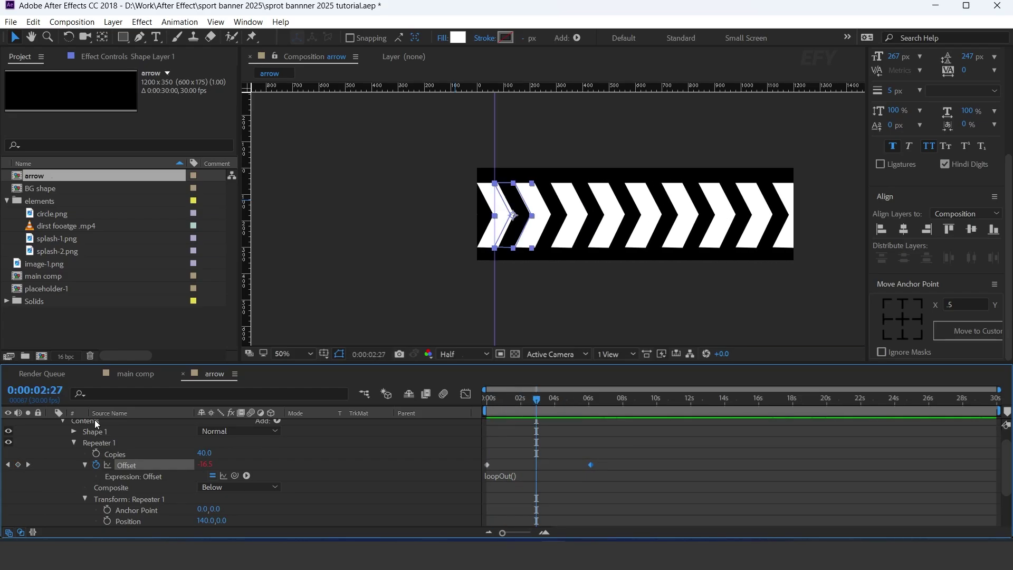
{"action": "scroll", "coordinate": [67, 429], "scroll_direction": "up", "scroll_amount": 1}
{"action": "left_click", "coordinate": [53, 424]}
{"action": "left_click", "coordinate": [158, 376]}
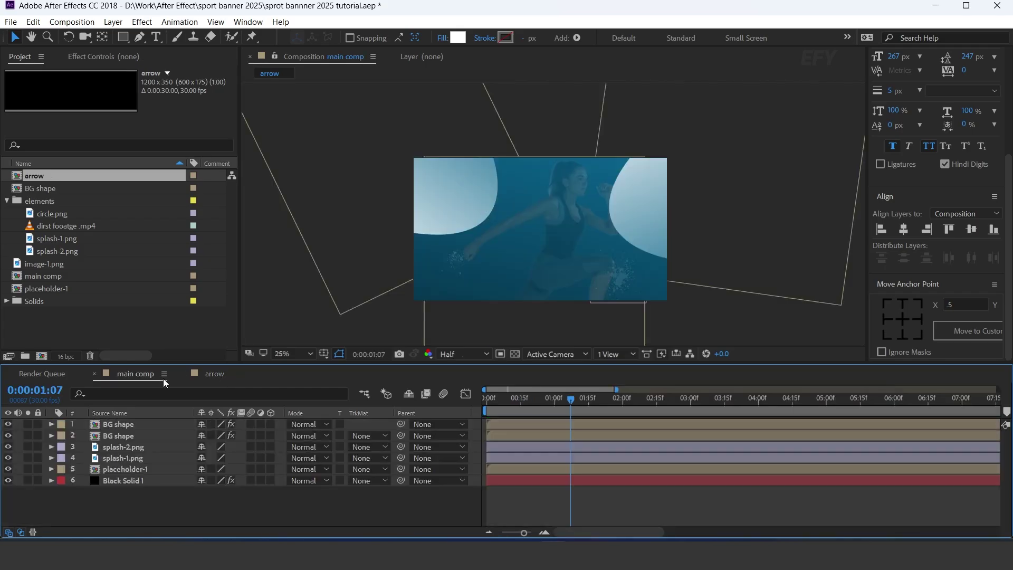
{"action": "left_click", "coordinate": [183, 373]}
{"action": "left_click_drag", "start_coordinate": [26, 178], "coordinate": [131, 422]}
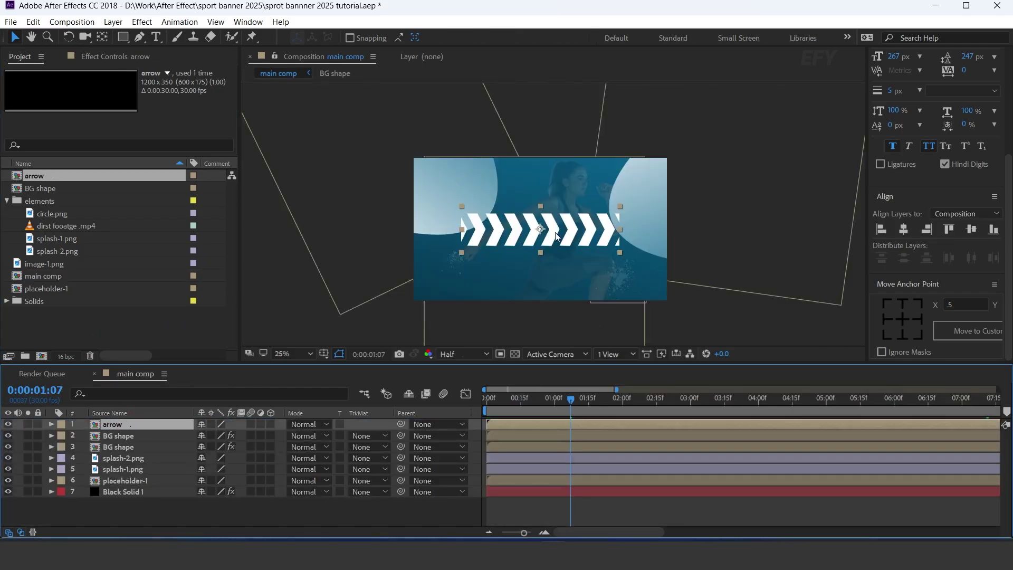
Step: Mask the arrow layer with the Pen tool along a chevron-shaped outline, notched on the left and pointed on the right, hiding the cut-off arrows
{"action": "scroll", "coordinate": [712, 251], "scroll_direction": "up", "scroll_amount": 3}
{"action": "key", "text": "space"}
{"action": "left_click_drag", "start_coordinate": [713, 252], "coordinate": [651, 201]}
{"action": "key", "text": "g"}
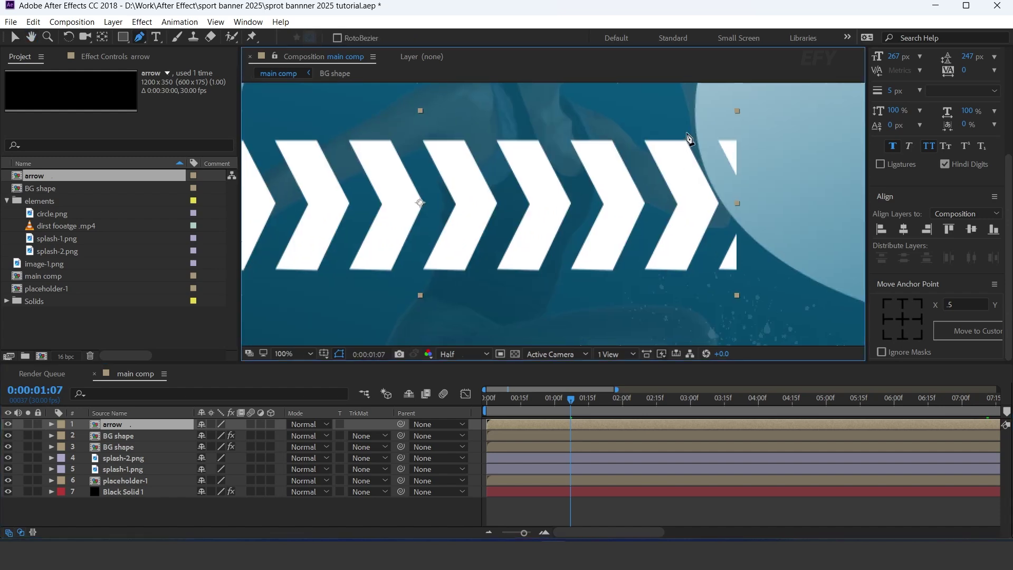
{"action": "left_click", "coordinate": [691, 282]}
{"action": "key", "text": "space"}
{"action": "left_click_drag", "start_coordinate": [638, 292], "coordinate": [1010, 293]}
{"action": "left_click", "coordinate": [501, 282]}
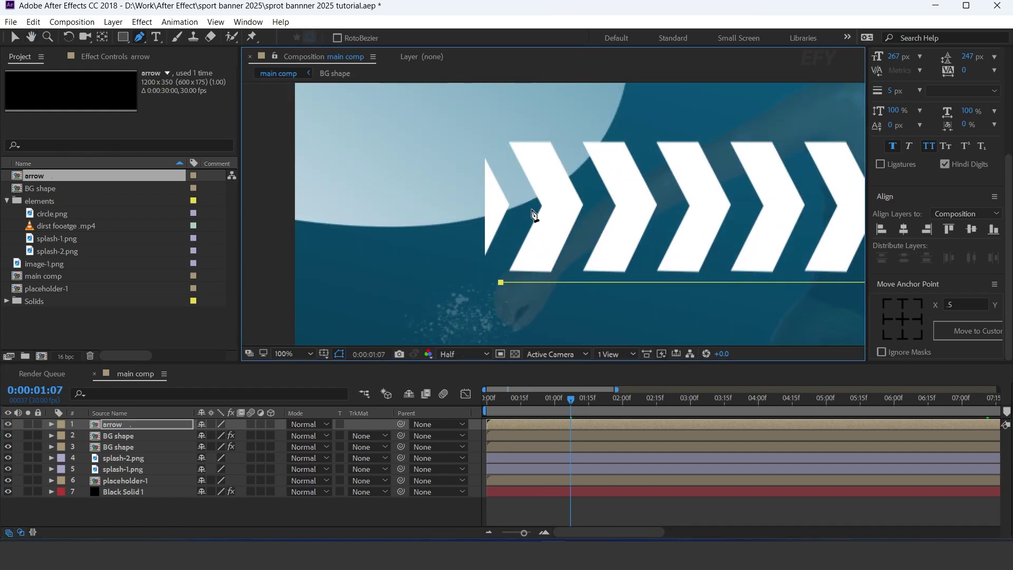
{"action": "key", "text": "space"}
{"action": "left_click_drag", "start_coordinate": [728, 144], "coordinate": [425, 197]}
{"action": "left_click", "coordinate": [770, 186]}
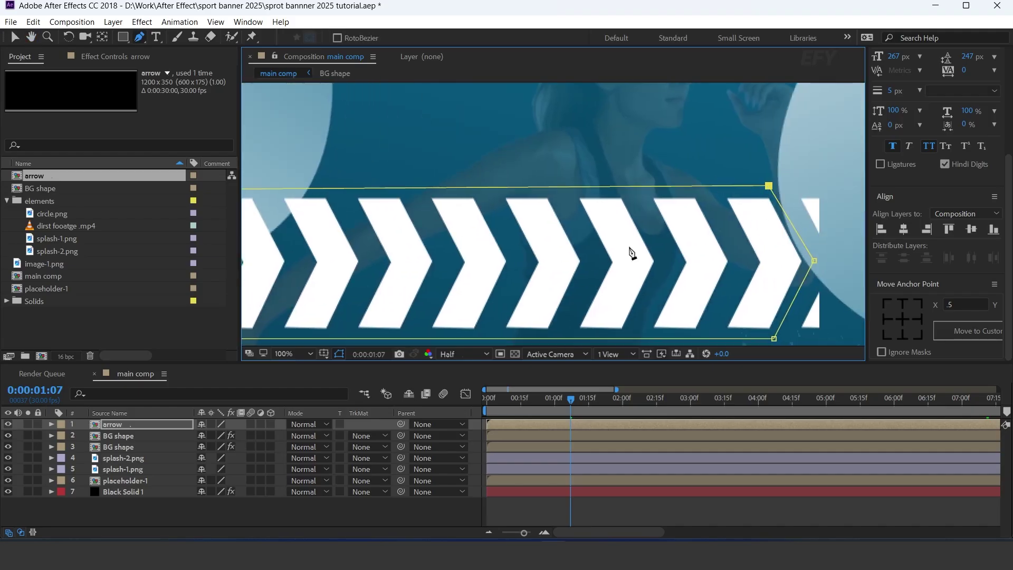
{"action": "key", "text": "space"}
{"action": "left_click_drag", "start_coordinate": [798, 215], "coordinate": [602, 182]}
{"action": "scroll", "coordinate": [602, 182], "scroll_direction": "down", "scroll_amount": 1}
{"action": "key", "text": "v"}
{"action": "key", "text": "space"}
{"action": "left_click_drag", "start_coordinate": [498, 238], "coordinate": [632, 228]}
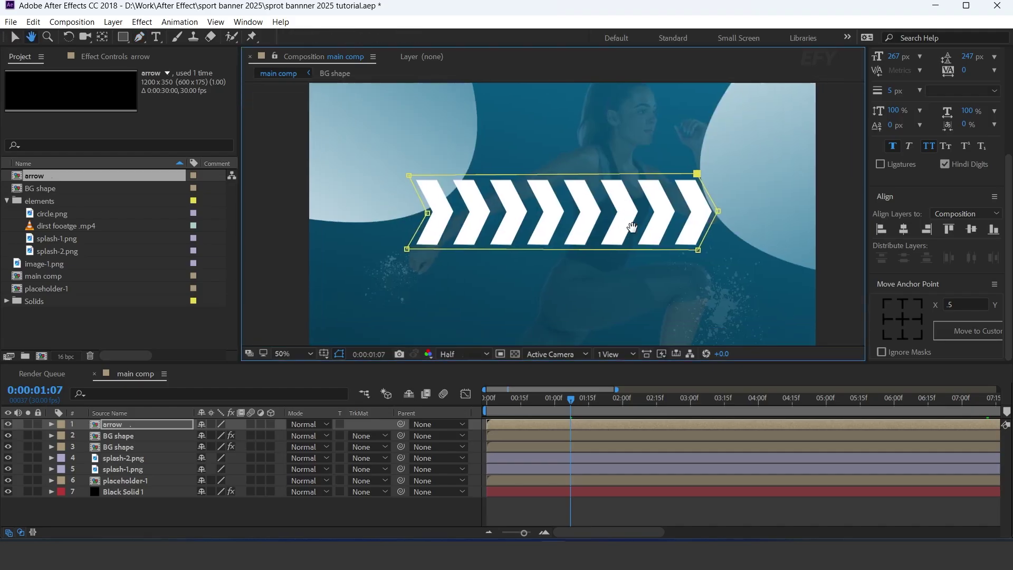
Step: Scale the arrow layer down to 82%
{"action": "left_click", "coordinate": [159, 423]}
{"action": "key", "text": "s"}
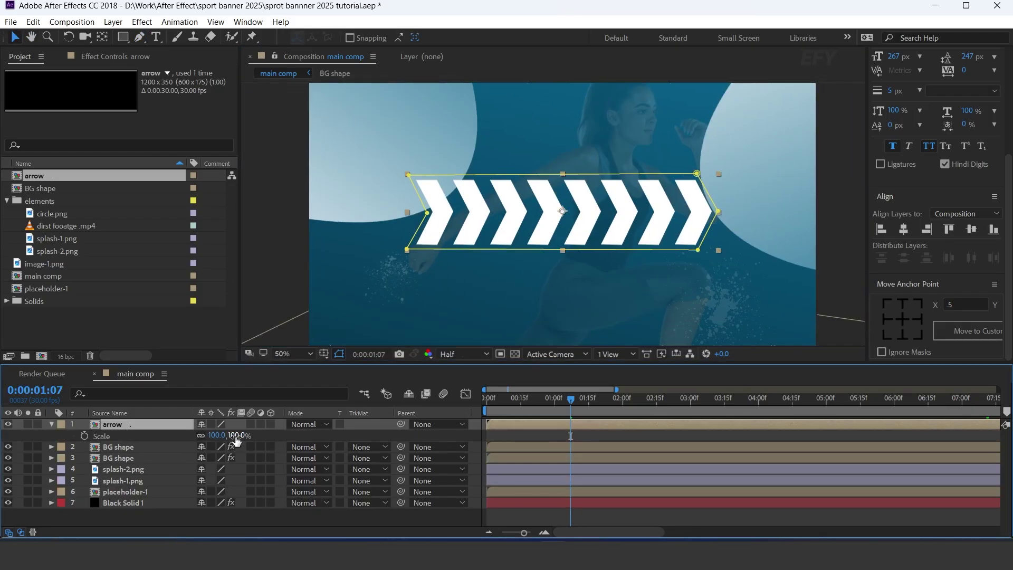
{"action": "left_click_drag", "start_coordinate": [232, 438], "coordinate": [226, 445]}
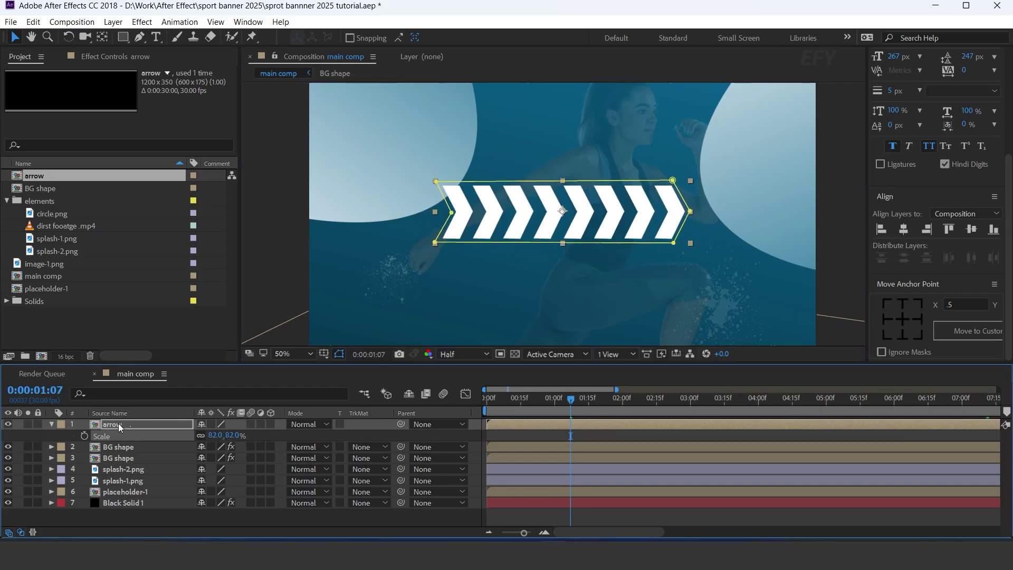
Step: Apply the Fill effect to the arrow layer
{"action": "key", "text": "ctrl+space"}
{"action": "type", "text": "fil"}
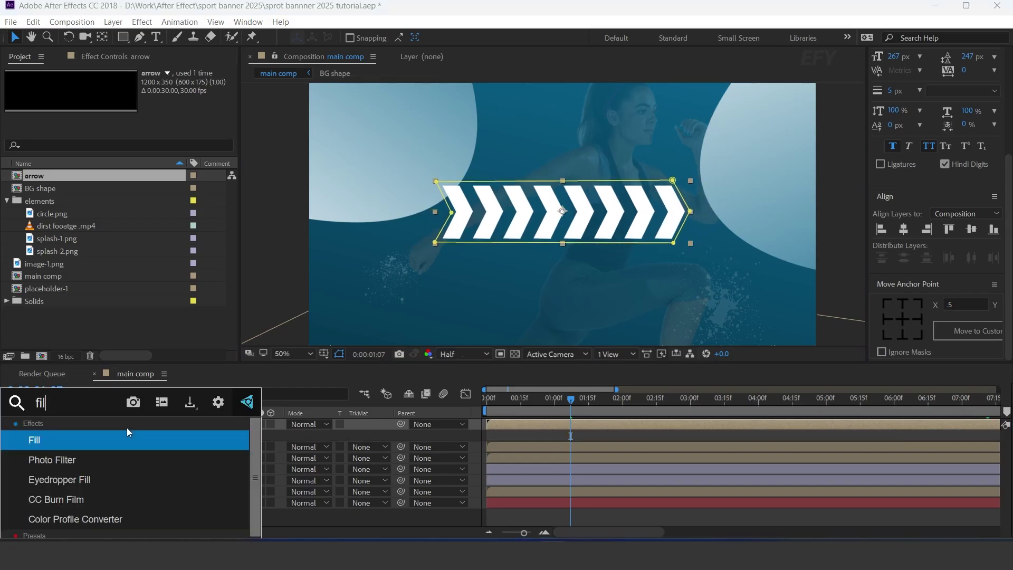
{"action": "key", "text": "Return"}
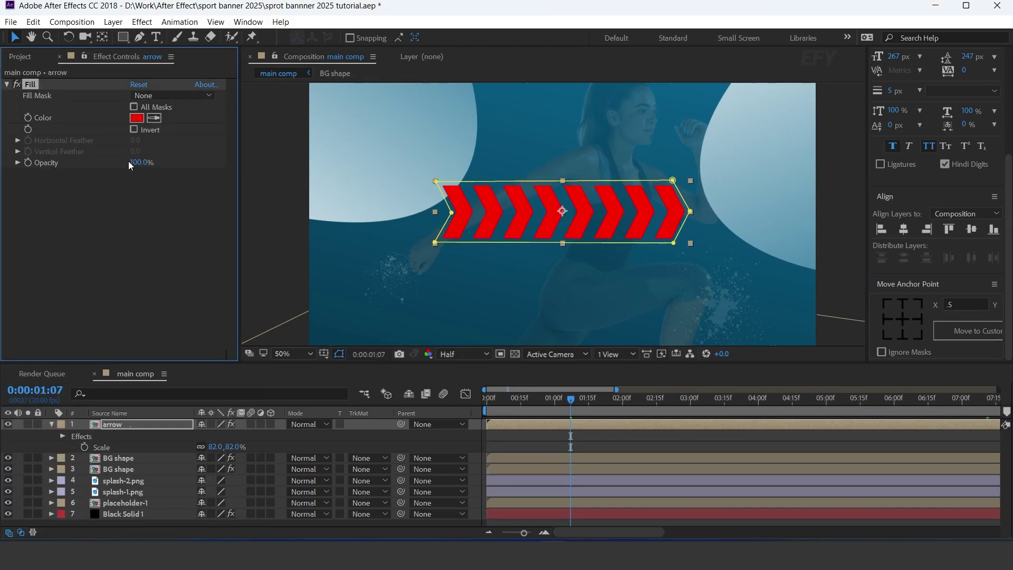
Step: Set the arrow layer's Fill color to yellow, FFD000
{"action": "left_click", "coordinate": [135, 116]}
{"action": "left_click_drag", "start_coordinate": [238, 341], "coordinate": [239, 364]}
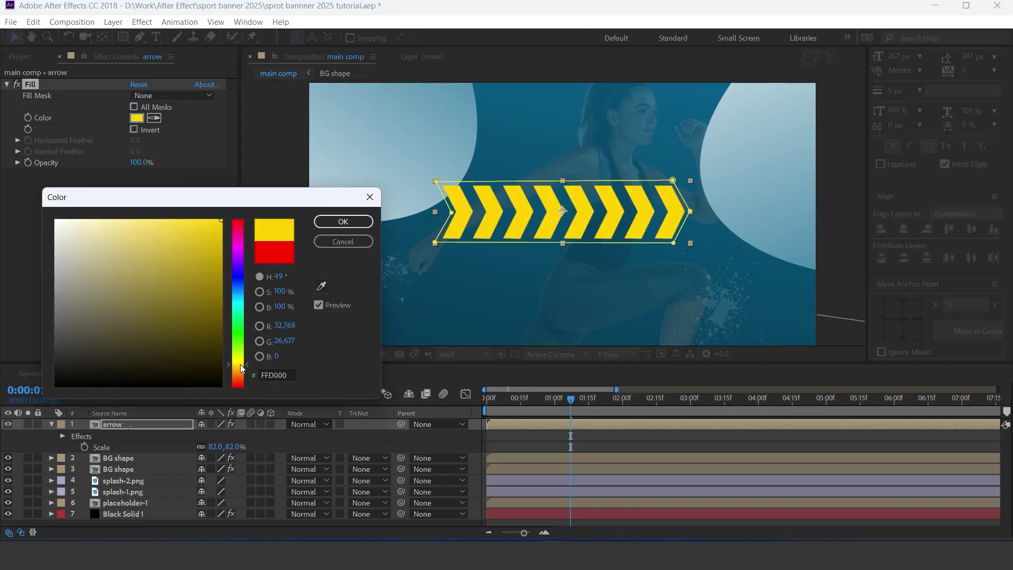
{"action": "left_click", "coordinate": [344, 224]}
Step: Move the yellow arrow strip to the lower-right corner of the frame and preview the composition from the start
{"action": "left_click_drag", "start_coordinate": [582, 220], "coordinate": [705, 303]}
{"action": "scroll", "coordinate": [694, 232], "scroll_direction": "down", "scroll_amount": 1}
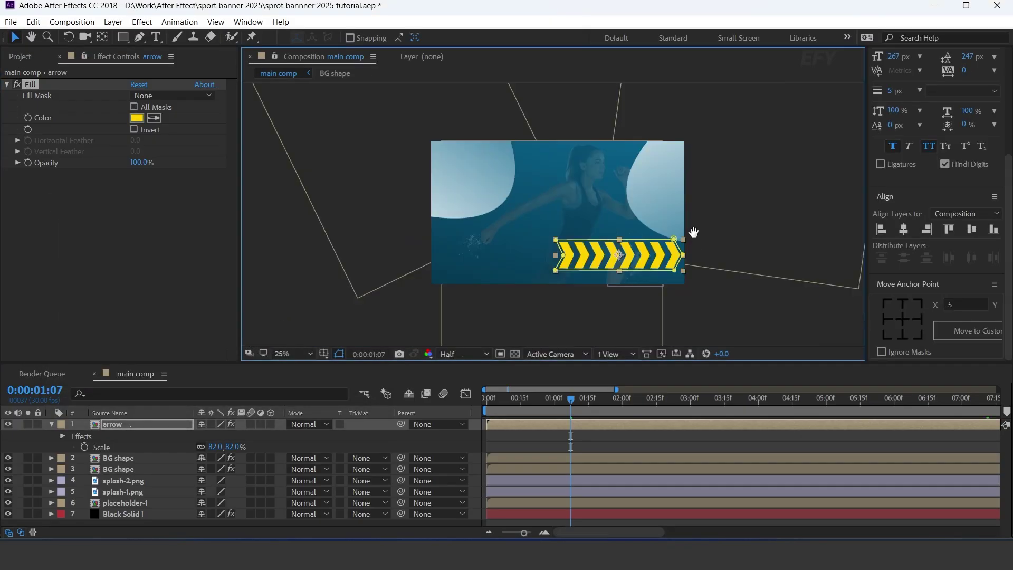
{"action": "scroll", "coordinate": [681, 165], "scroll_direction": "up", "scroll_amount": 1}
{"action": "left_click_drag", "start_coordinate": [694, 232], "coordinate": [690, 210]}
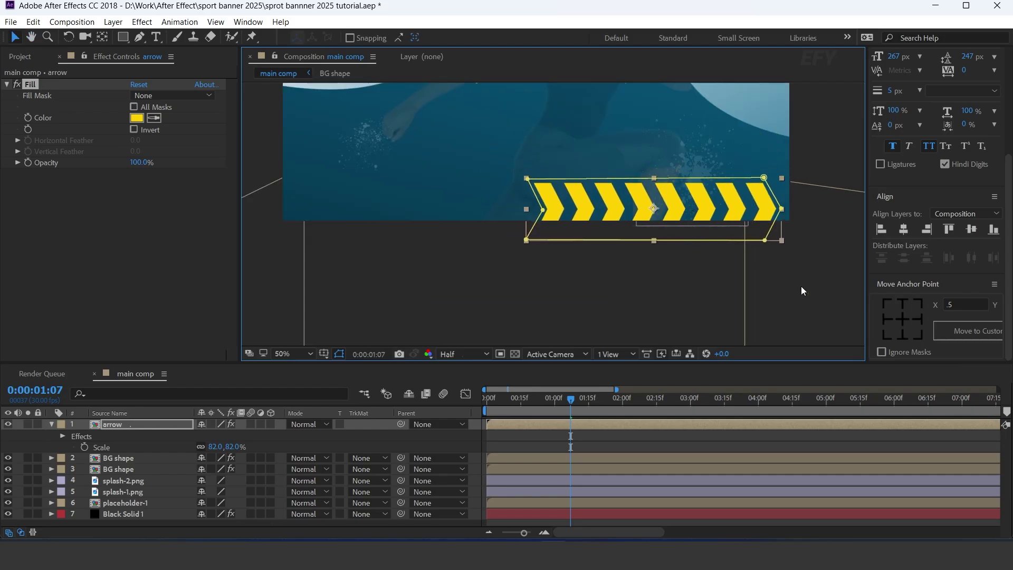
{"action": "left_click", "coordinate": [801, 286]}
{"action": "scroll", "coordinate": [779, 229], "scroll_direction": "down", "scroll_amount": 1}
{"action": "left_click", "coordinate": [486, 404]}
{"action": "key", "text": "space"}
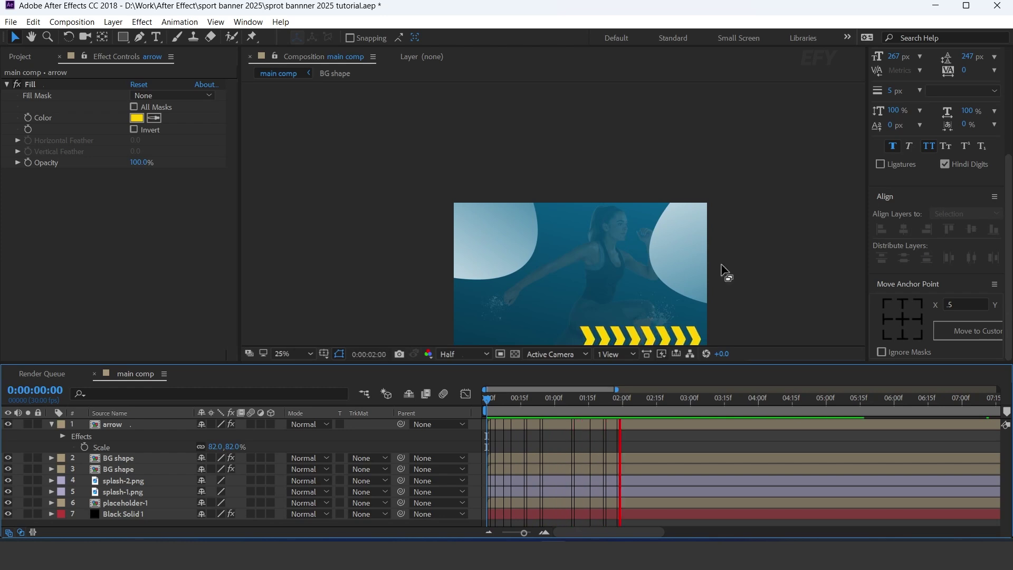
{"action": "key", "text": "space"}
{"action": "left_click_drag", "start_coordinate": [777, 274], "coordinate": [775, 246]}
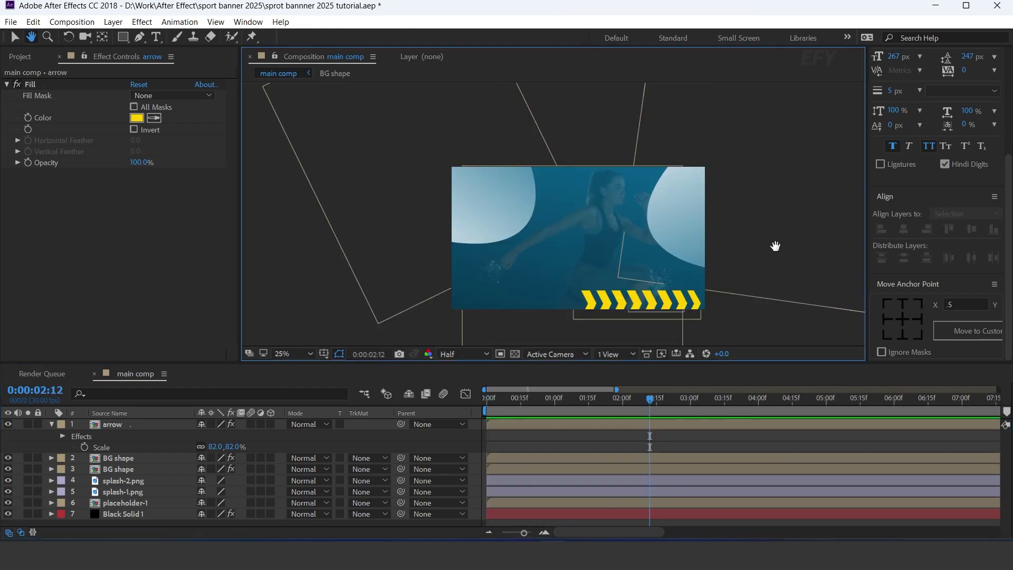
Step: Duplicate the arrow layer and turn off the Fill effect on the upper copy
{"action": "key", "text": "v"}
{"action": "left_click", "coordinate": [52, 424]}
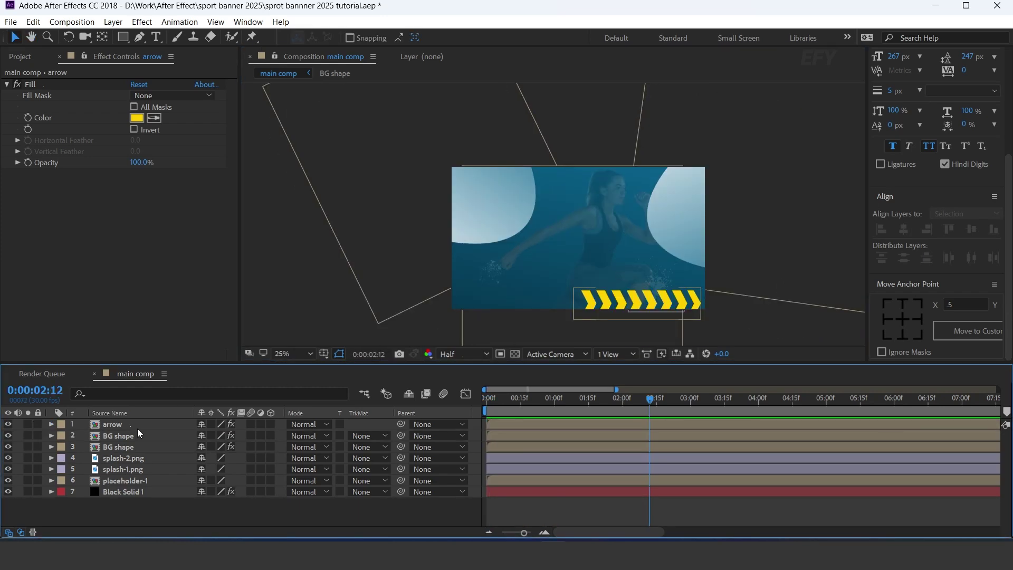
{"action": "left_click", "coordinate": [136, 425]}
{"action": "key", "text": "ctrl+d"}
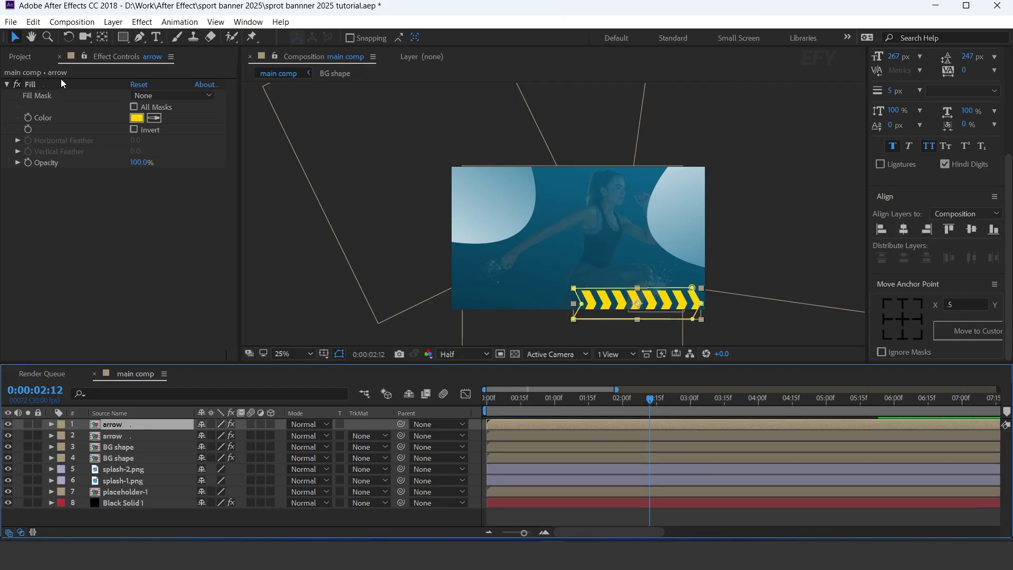
{"action": "left_click", "coordinate": [16, 84]}
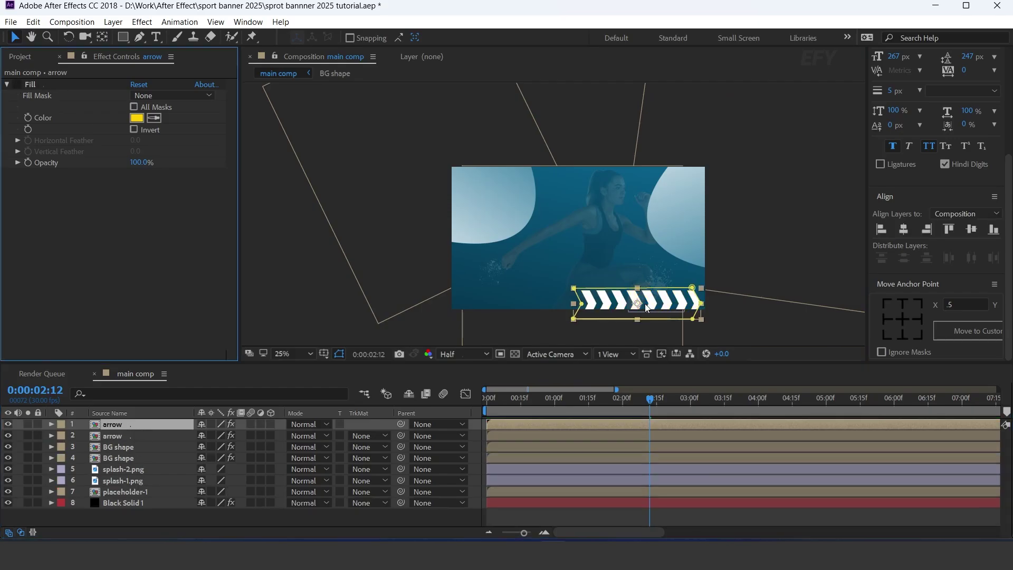
Step: Move the white arrow copy to the upper-left corner of the frame and open its rotation value for editing
{"action": "left_click_drag", "start_coordinate": [647, 308], "coordinate": [528, 174]}
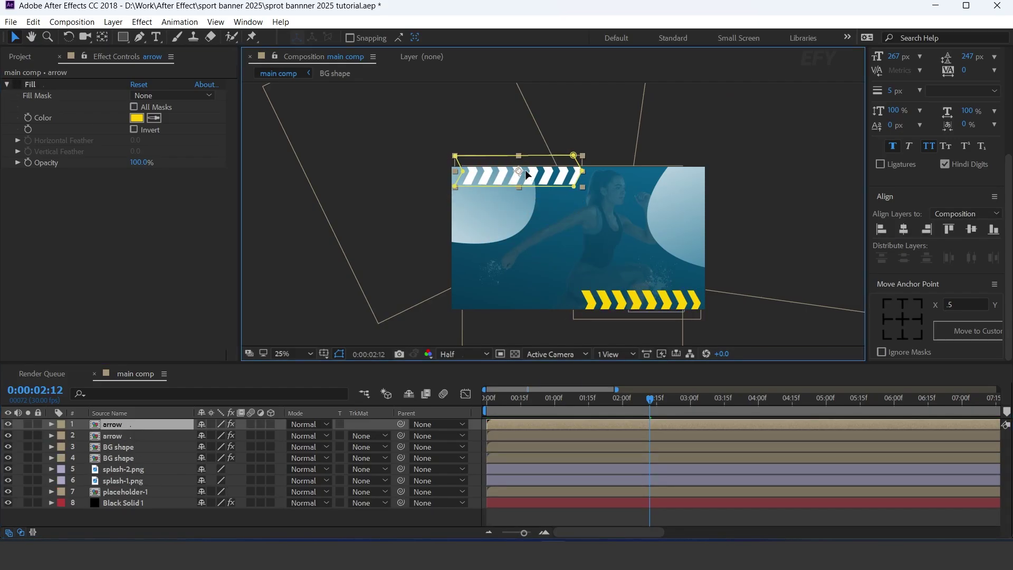
{"action": "left_click", "coordinate": [95, 445]}
{"action": "key", "text": "r"}
{"action": "left_click", "coordinate": [216, 436]}
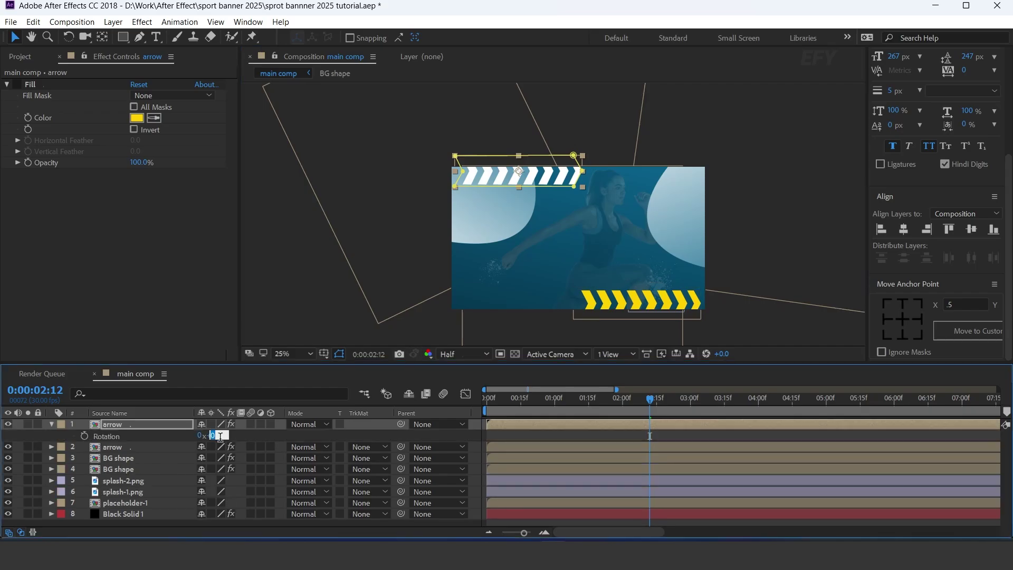
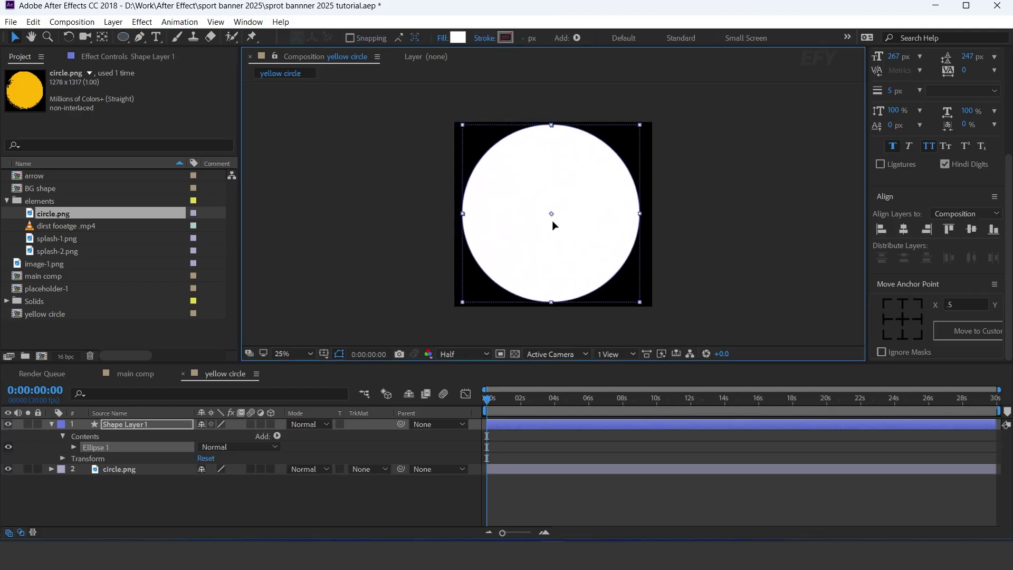
Step: Apply the Radial Wipe effect to Shape Layer 1 in the yellow circle composition
{"action": "left_click", "coordinate": [350, 500]}
{"action": "left_click", "coordinate": [51, 425]}
{"action": "left_click", "coordinate": [141, 426]}
{"action": "key", "text": "ctrl+space"}
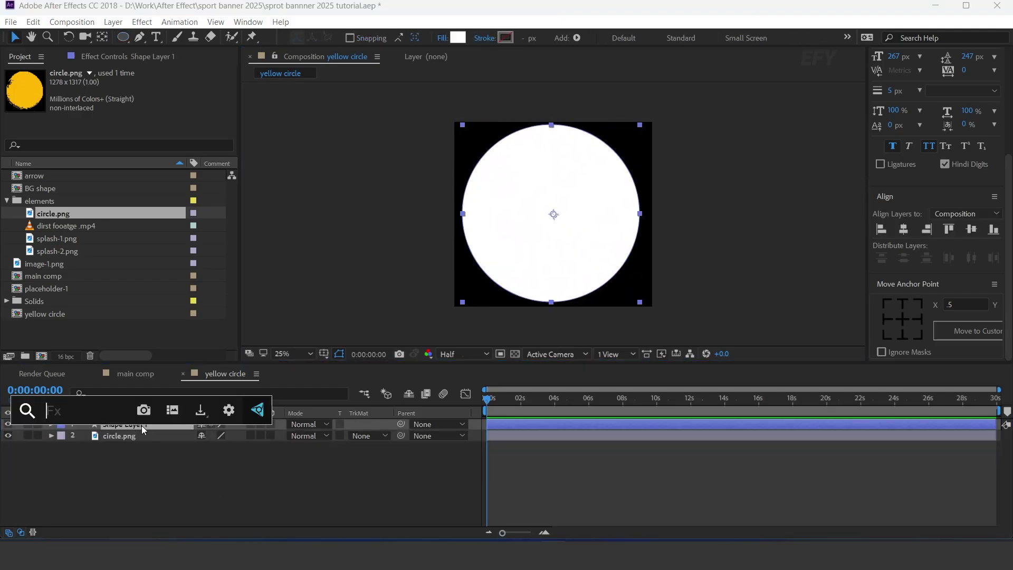
{"action": "type", "text": "radi"}
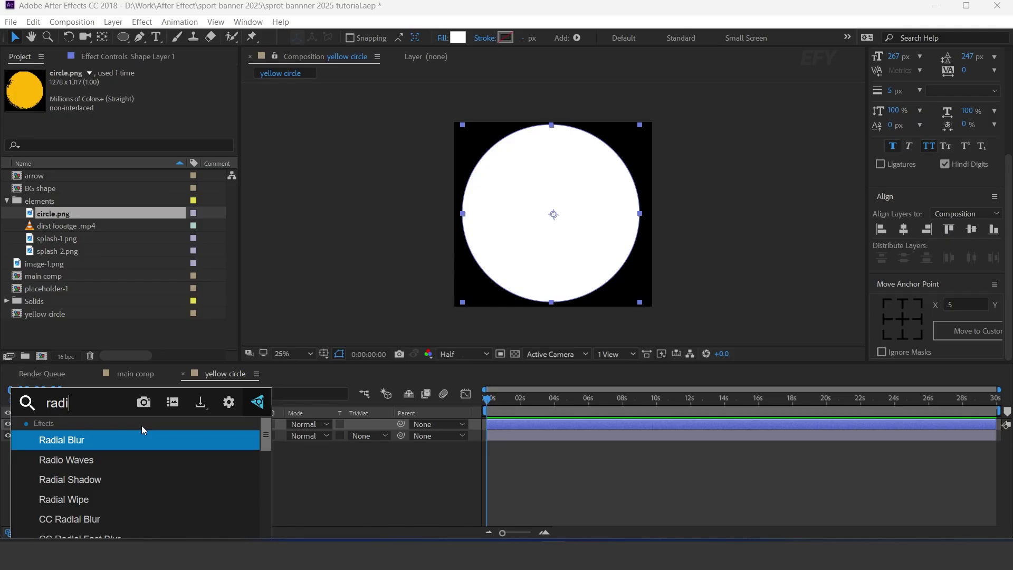
{"action": "left_click", "coordinate": [81, 505]}
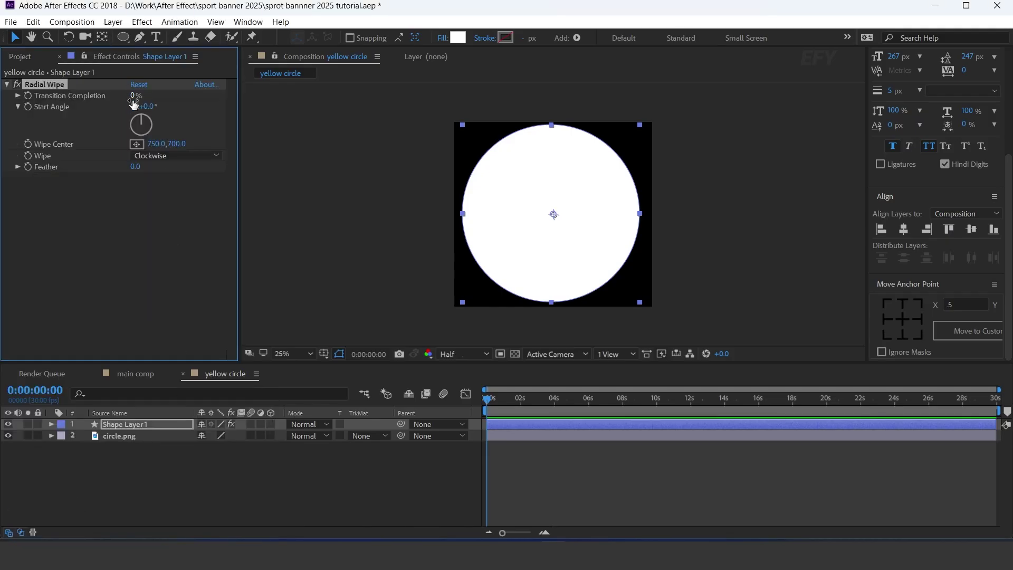
Step: Keyframe the Radial Wipe's Transition Completion from 0% at the start to 100% at 3 seconds
{"action": "left_click_drag", "start_coordinate": [147, 94], "coordinate": [78, 95]}
{"action": "key", "text": "u"}
{"action": "left_click", "coordinate": [492, 399]}
{"action": "left_click_drag", "start_coordinate": [502, 400], "coordinate": [538, 399]}
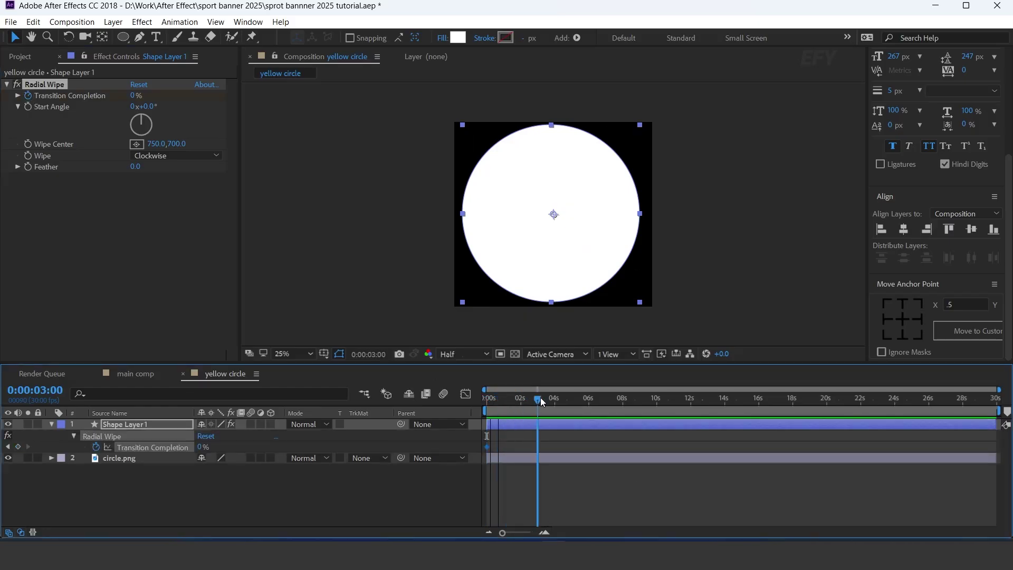
{"action": "left_click_drag", "start_coordinate": [134, 96], "coordinate": [407, 103]}
Step: Preview the wipe and move the ending Transition Completion keyframe to 2 seconds
{"action": "left_click", "coordinate": [487, 399]}
{"action": "key", "text": "space"}
{"action": "key", "text": "space"}
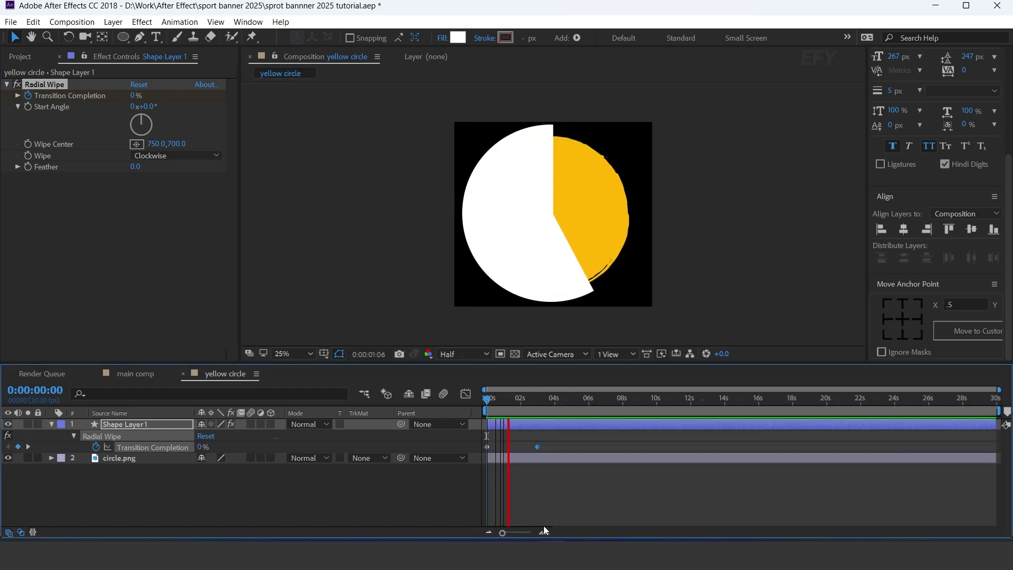
{"action": "left_click", "coordinate": [544, 532]}
{"action": "left_click_drag", "start_coordinate": [589, 447], "coordinate": [554, 446]}
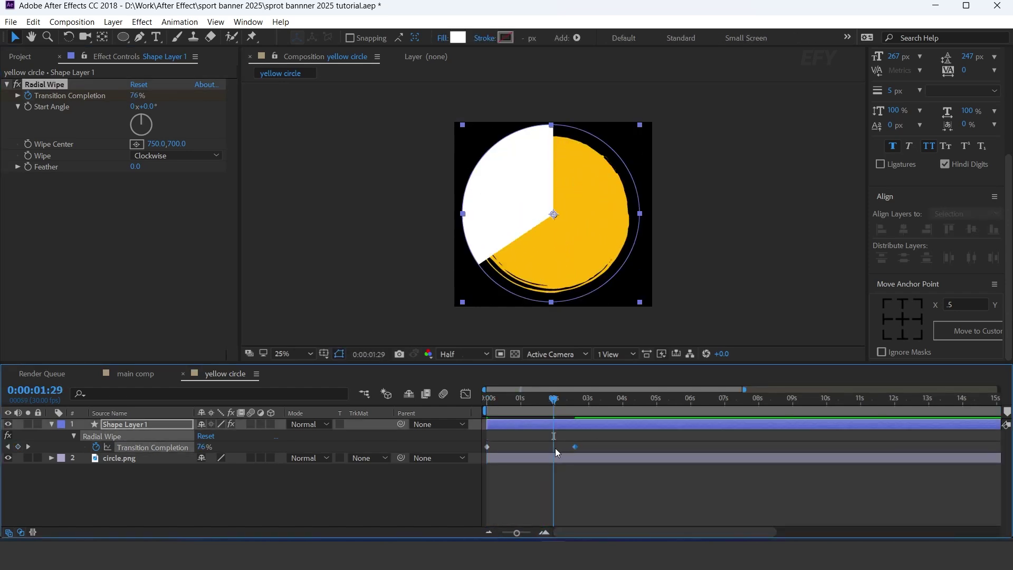
{"action": "left_click", "coordinate": [554, 406]}
Step: Replay the wipe from the start and shorten it by moving its ending keyframe to about 1 second
{"action": "key", "text": "Home"}
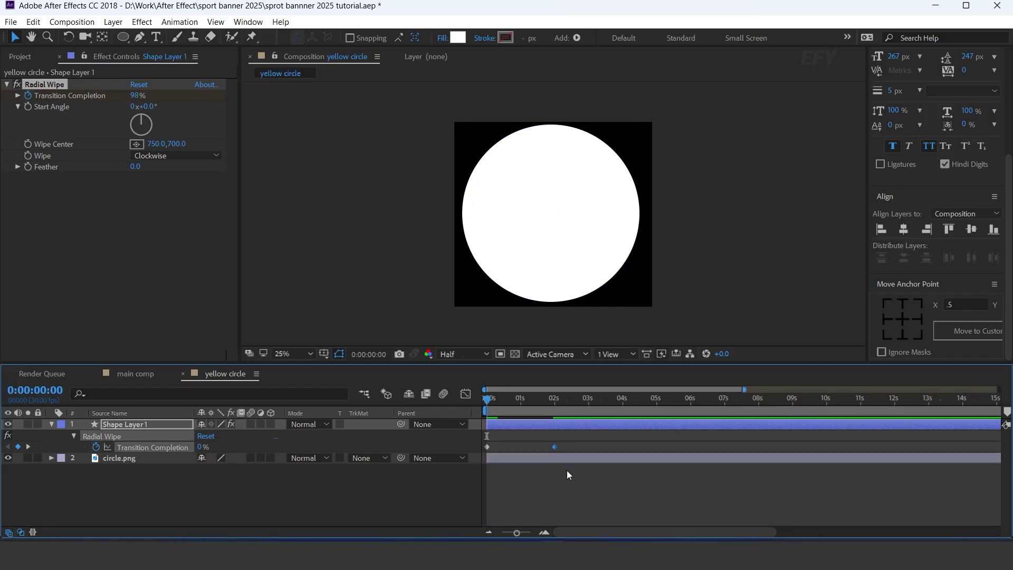
{"action": "key", "text": "space"}
{"action": "key", "text": "space"}
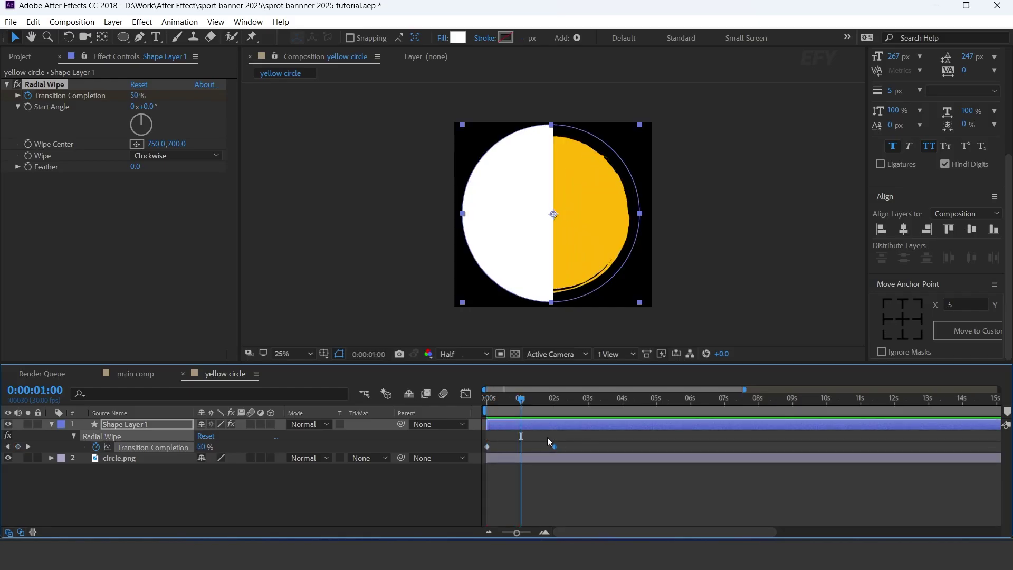
{"action": "left_click_drag", "start_coordinate": [555, 449], "coordinate": [524, 448]}
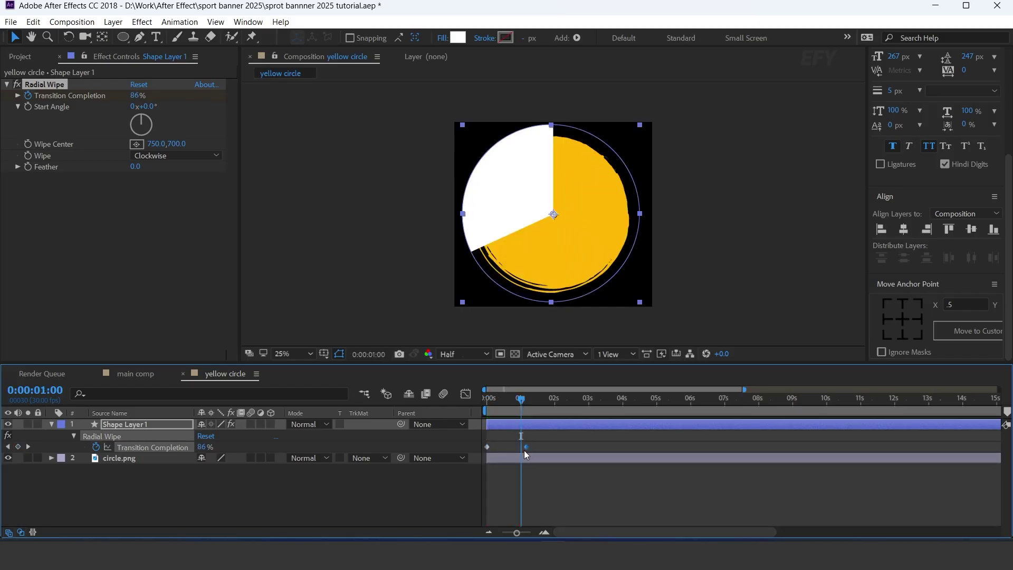
{"action": "left_click", "coordinate": [484, 398]}
{"action": "key", "text": "space"}
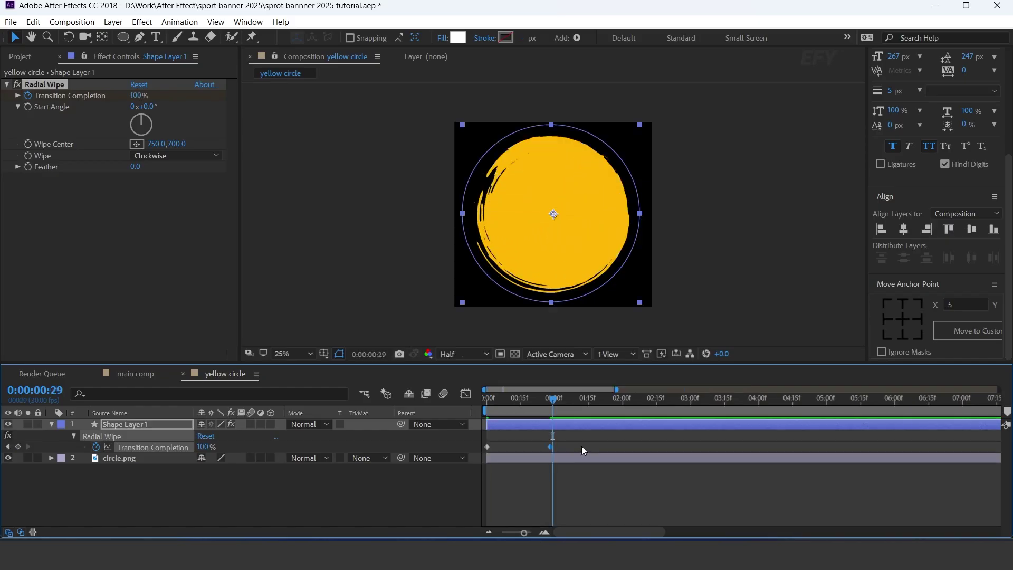
Step: Apply Easy Ease to both Transition Completion keyframes
{"action": "left_click_drag", "start_coordinate": [585, 438], "coordinate": [474, 451]}
{"action": "right_click", "coordinate": [549, 447]}
{"action": "mouse_move", "coordinate": [622, 438]}
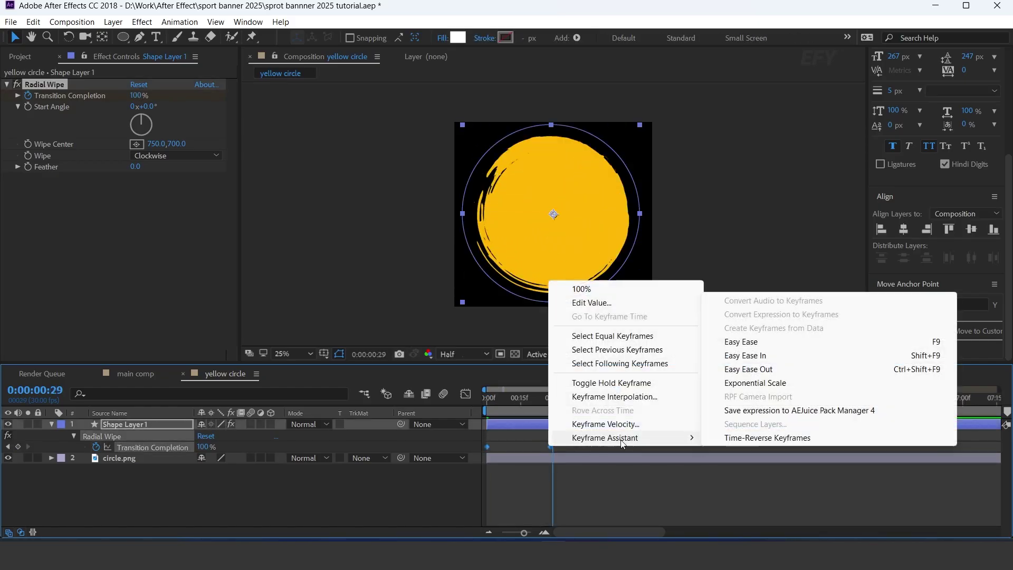
{"action": "left_click", "coordinate": [736, 343]}
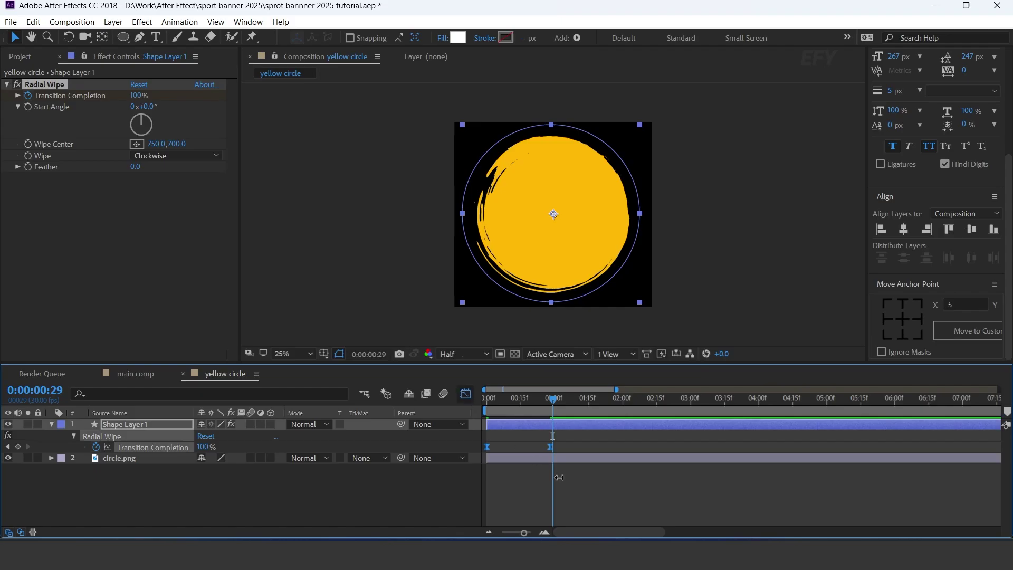
Step: Reshape the wipe's speed curve to peak early with a long ease-out, and extend its ending keyframe to about 0:00:01:08
{"action": "key", "text": "shift+F3"}
{"action": "left_click_drag", "start_coordinate": [528, 500], "coordinate": [520, 498]}
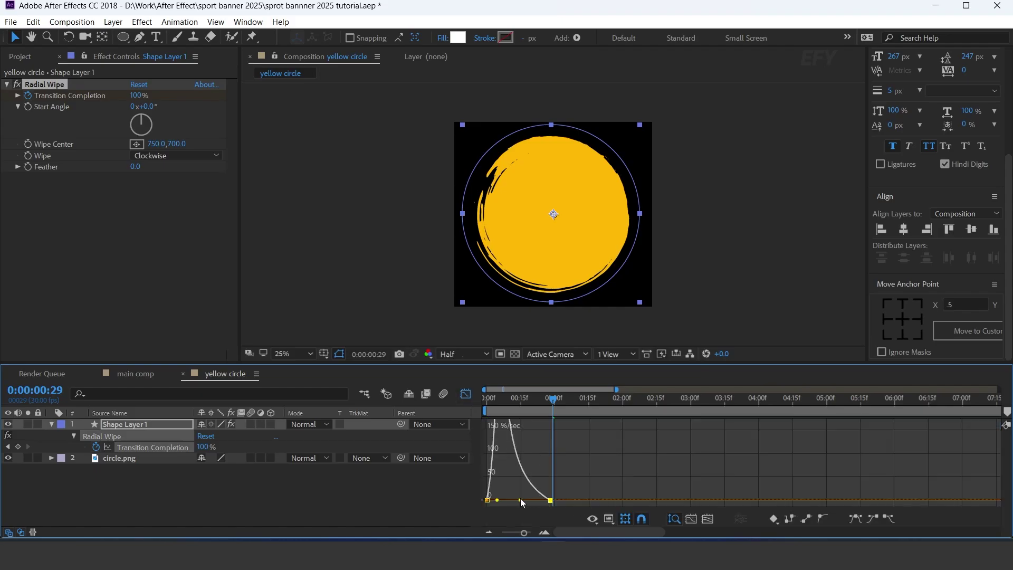
{"action": "left_click", "coordinate": [490, 400]}
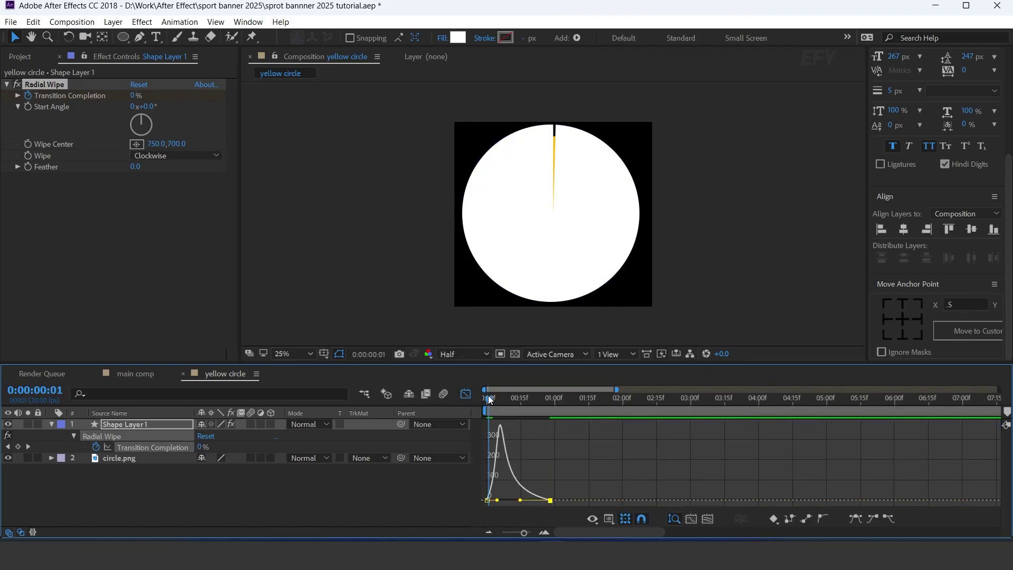
{"action": "key", "text": "space"}
{"action": "key", "text": "shift+F3"}
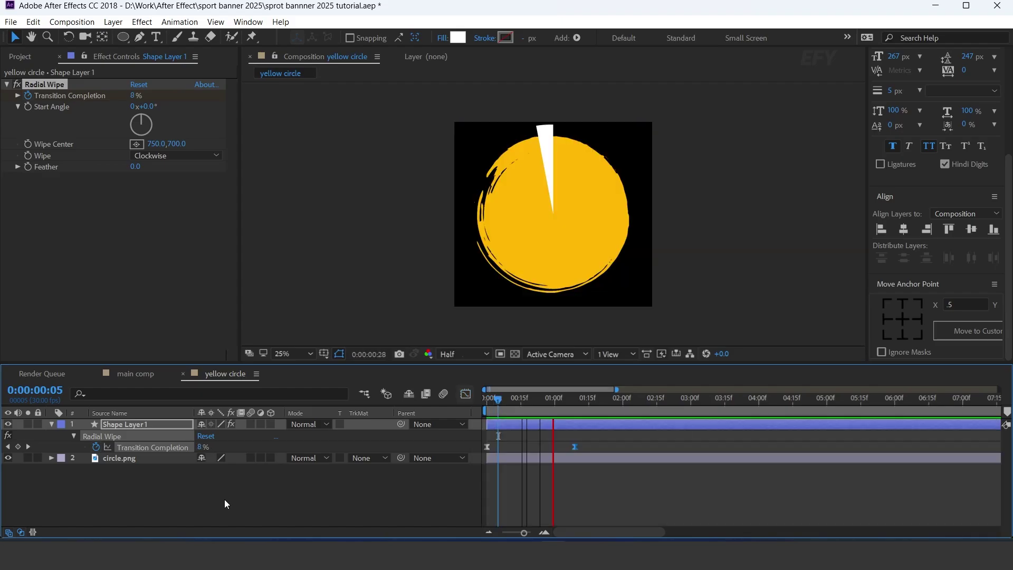
Step: Apply Roughen Edges to Shape Layer 1 with Border 80 and Complexity 10, and scrub through the result
{"action": "left_click", "coordinate": [144, 424]}
{"action": "key", "text": "ctrl+space"}
{"action": "type", "text": "rough"}
{"action": "key", "text": "Return"}
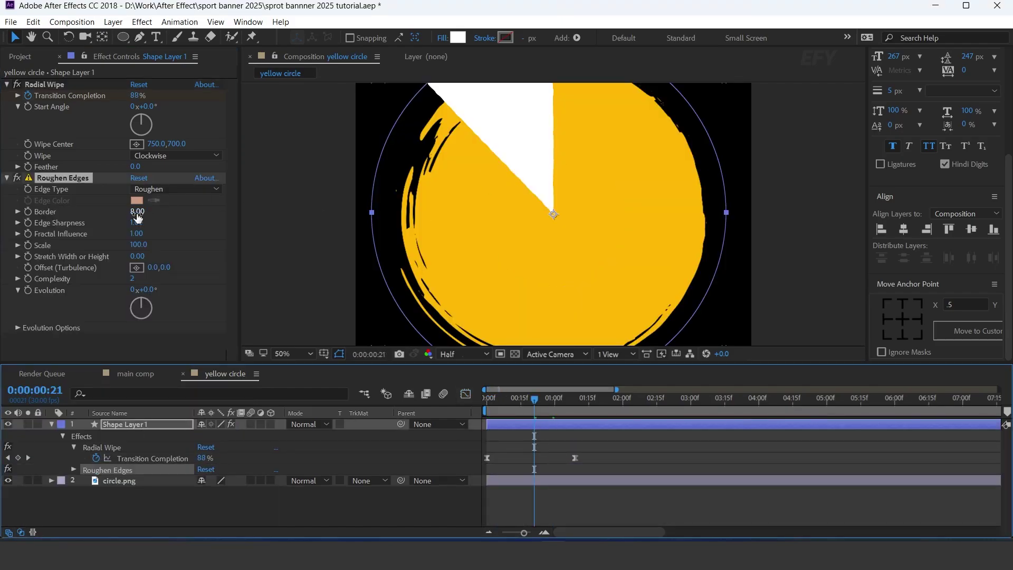
{"action": "left_click", "coordinate": [137, 213]}
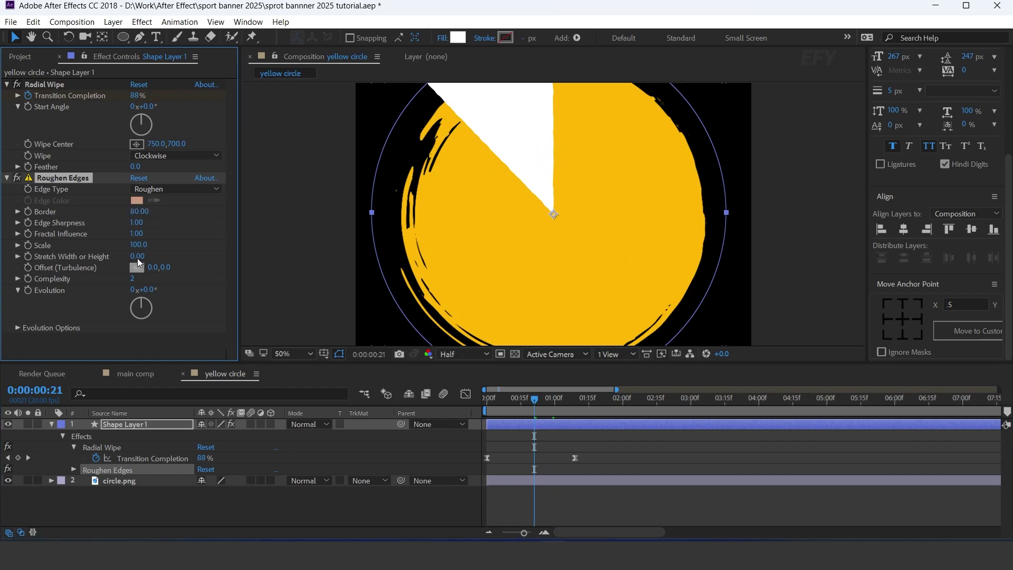
{"action": "left_click", "coordinate": [133, 278]}
{"action": "type", "text": "10"}
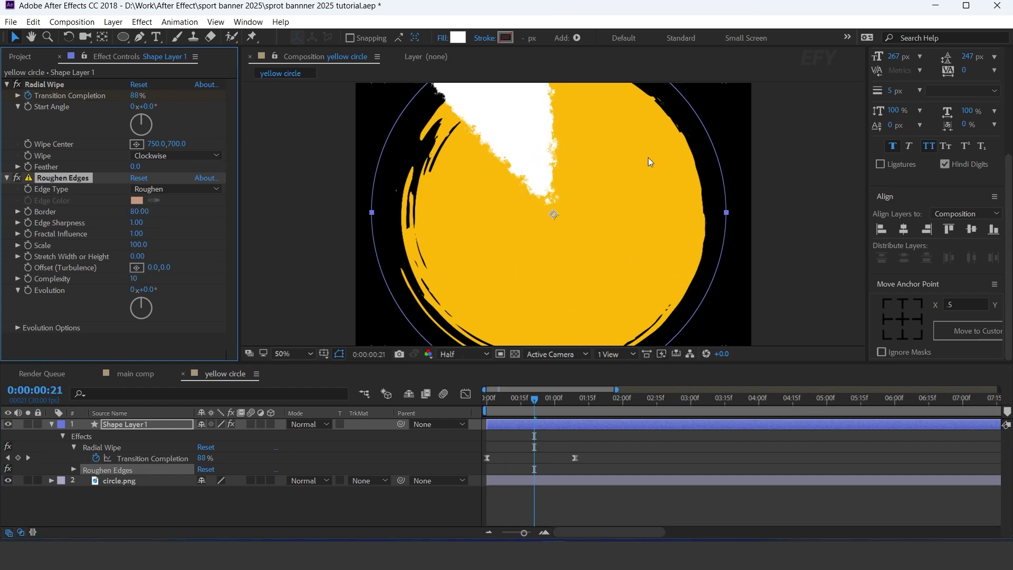
{"action": "scroll", "coordinate": [701, 184], "scroll_direction": "down", "scroll_amount": 2}
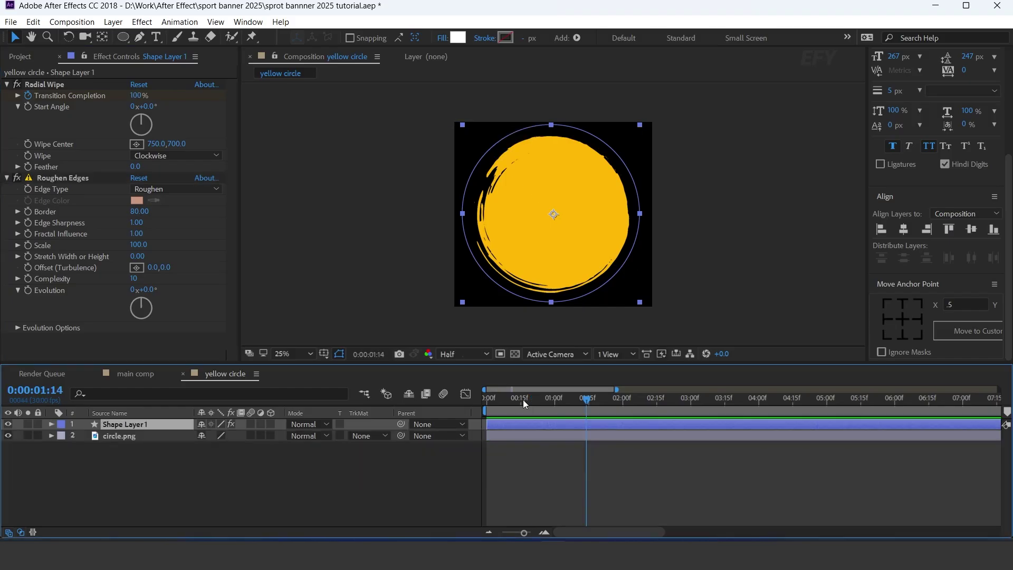
{"action": "left_click_drag", "start_coordinate": [525, 400], "coordinate": [508, 409]}
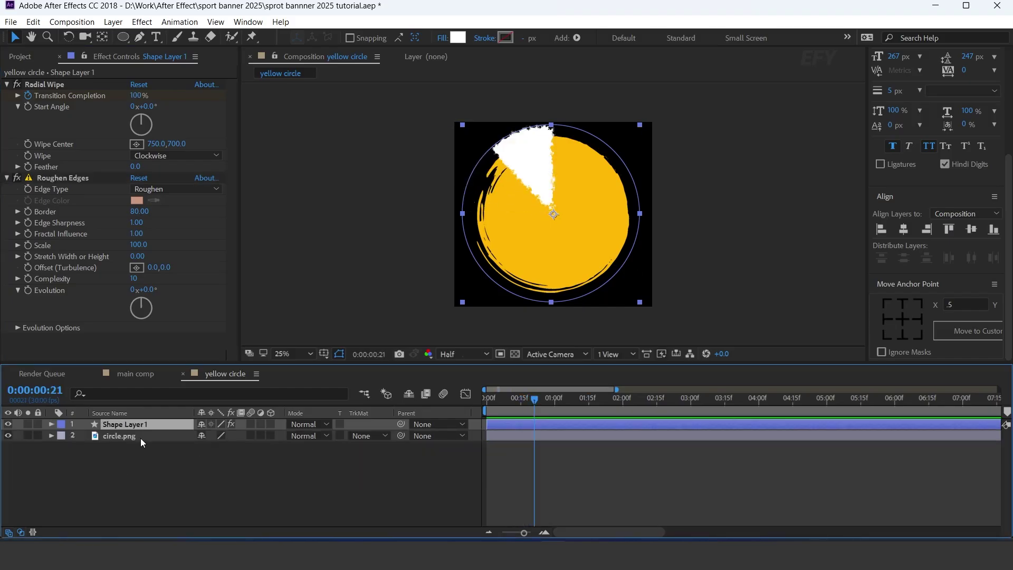
Step: Set circle.png's track matte to Alpha Inverted using Shape Layer 1 and preview the circle's reveal from the start
{"action": "key", "text": "Home"}
{"action": "left_click", "coordinate": [114, 436]}
{"action": "left_click", "coordinate": [8, 424]}
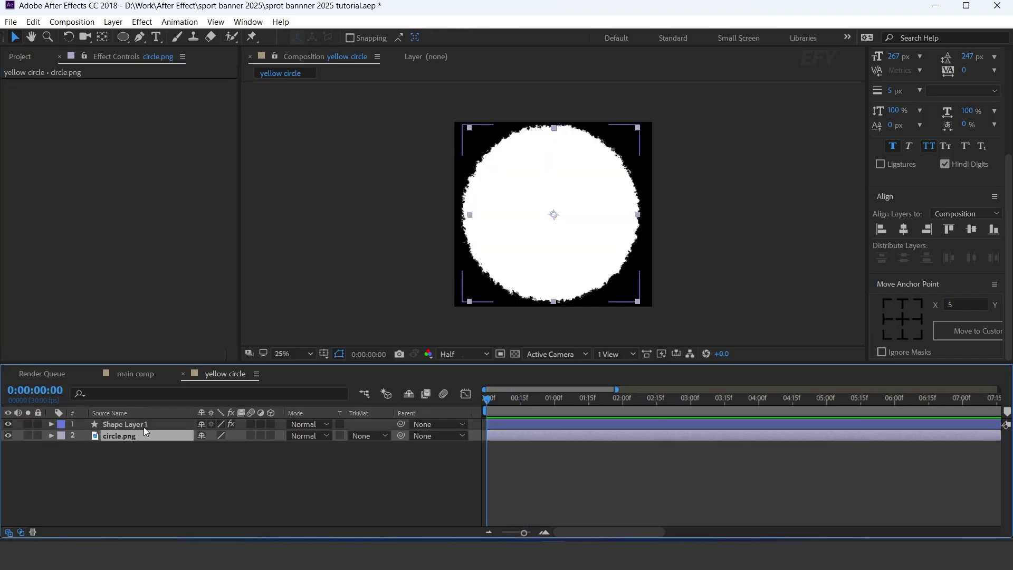
{"action": "key", "text": "space"}
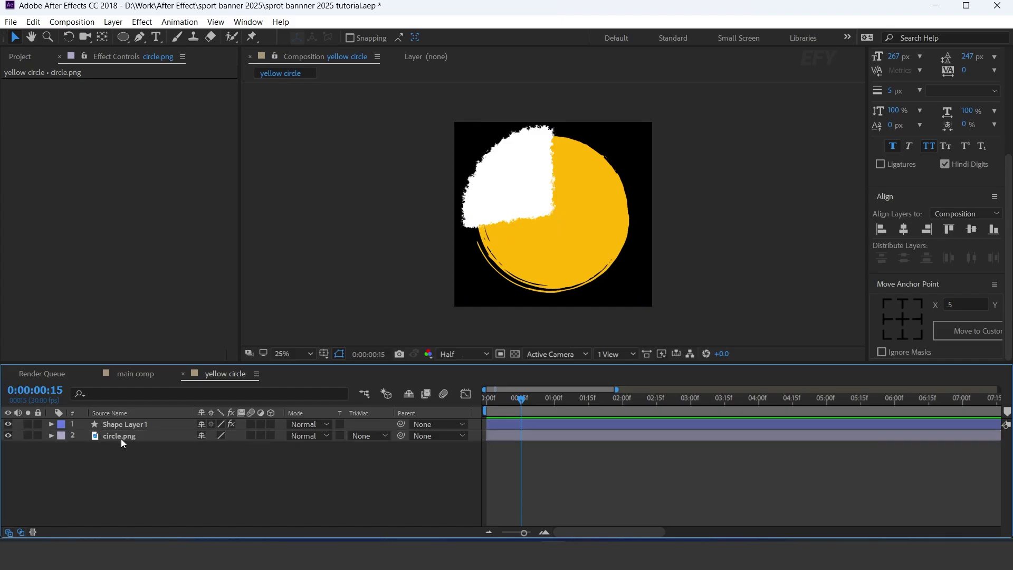
{"action": "left_click", "coordinate": [372, 436]}
{"action": "left_click", "coordinate": [417, 482]}
{"action": "left_click_drag", "start_coordinate": [496, 396], "coordinate": [483, 402]}
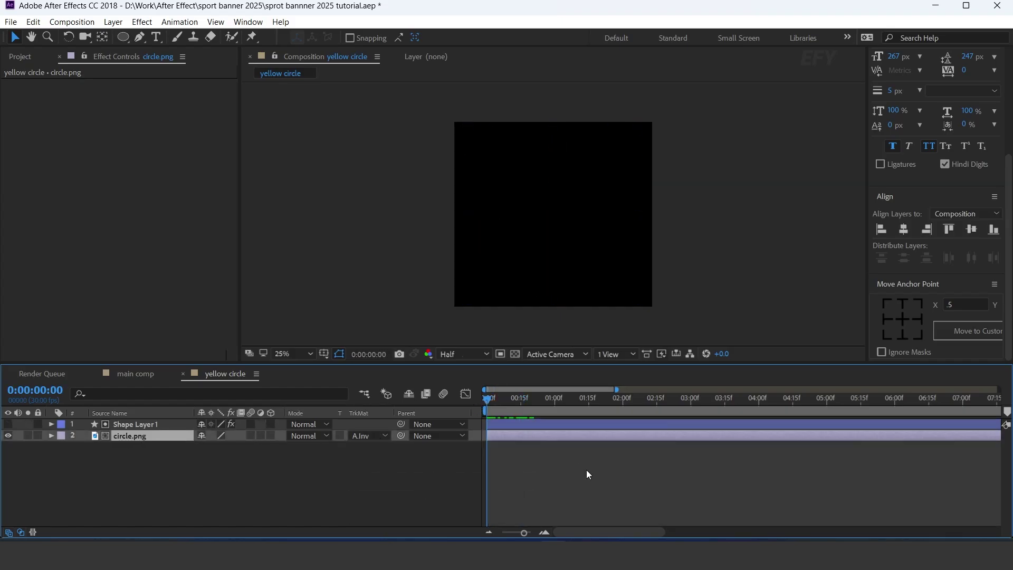
{"action": "key", "text": "space"}
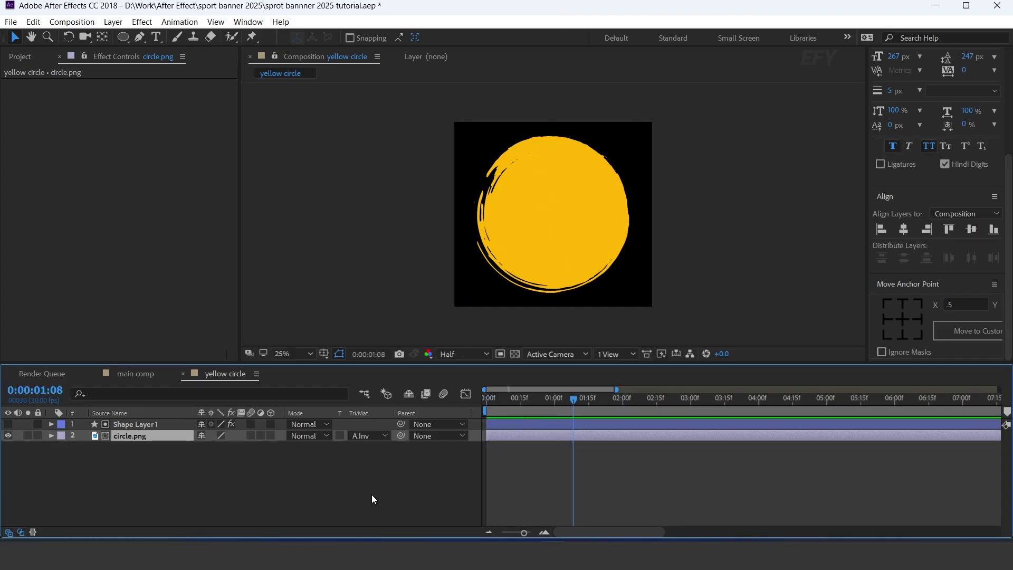
Step: Leave the yellow circle composition, add it to main comp as the top layer, and go to 0:00:01:06
{"action": "left_click", "coordinate": [371, 495]}
{"action": "left_click", "coordinate": [183, 374]}
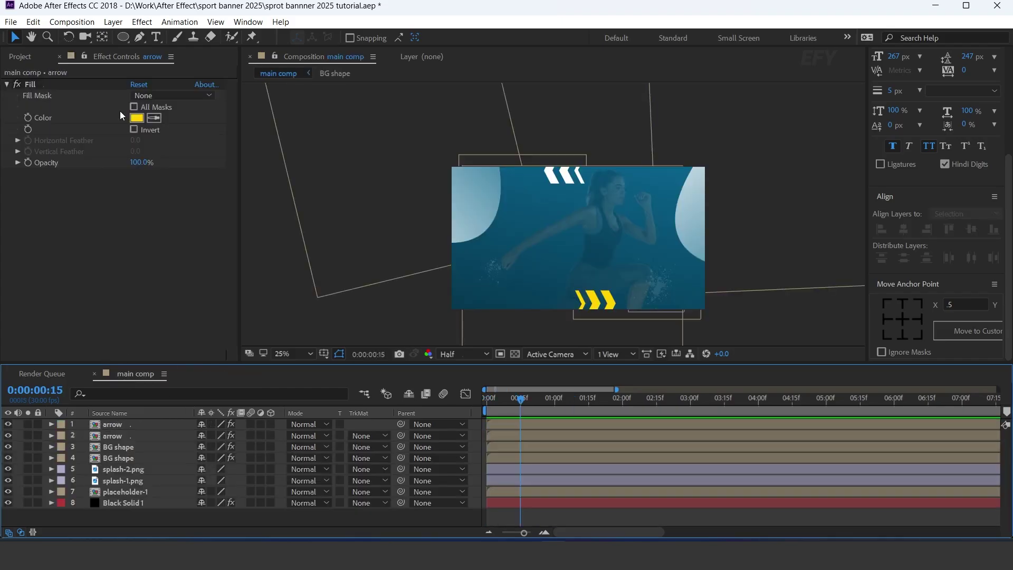
{"action": "left_click", "coordinate": [22, 56]}
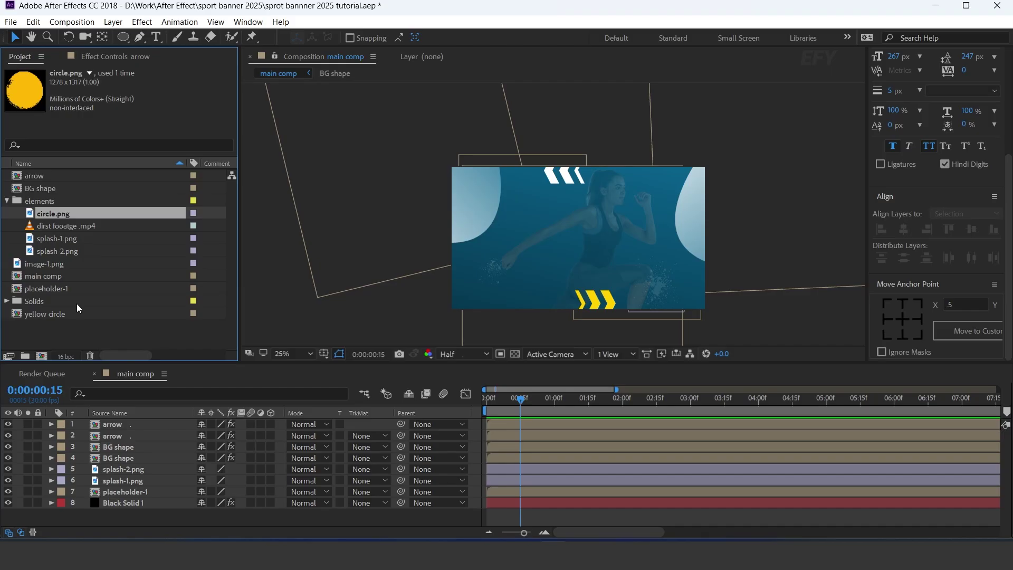
{"action": "left_click", "coordinate": [55, 314]}
{"action": "left_click_drag", "start_coordinate": [115, 425], "coordinate": [131, 420]}
{"action": "left_click_drag", "start_coordinate": [559, 400], "coordinate": [568, 400]}
Step: Scale the yellow circle layer to 51%, shift it up and left of center, and stack it below both arrow layers
{"action": "key", "text": "s"}
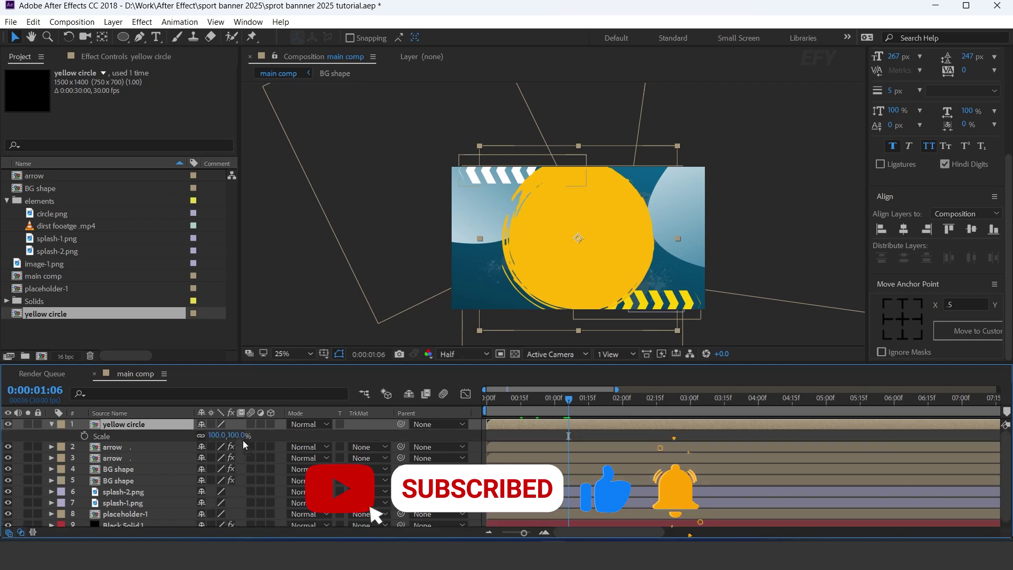
{"action": "left_click_drag", "start_coordinate": [239, 436], "coordinate": [218, 435]}
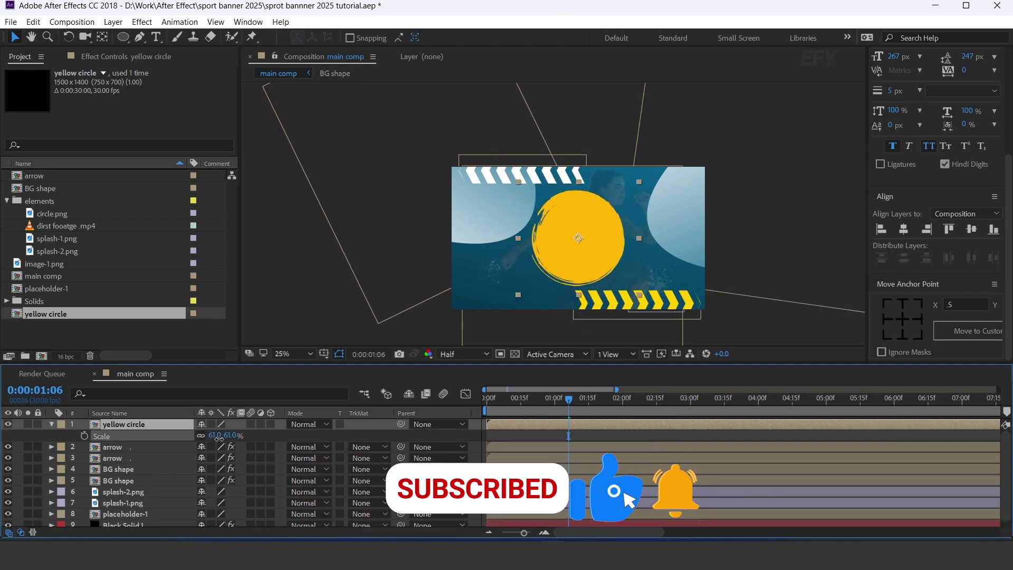
{"action": "scroll", "coordinate": [572, 227], "scroll_direction": "up", "scroll_amount": 2}
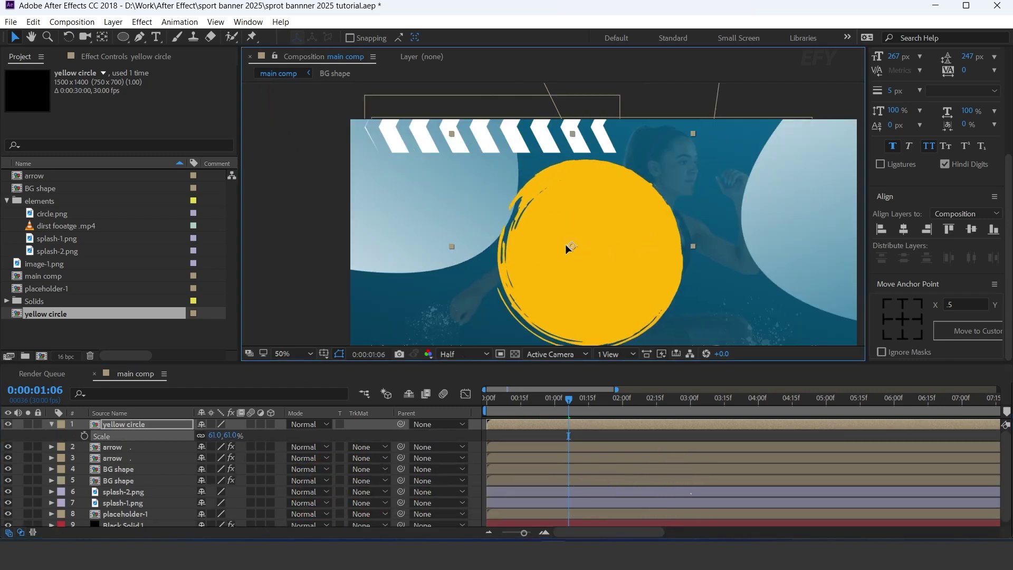
{"action": "left_click_drag", "start_coordinate": [565, 244], "coordinate": [552, 229]}
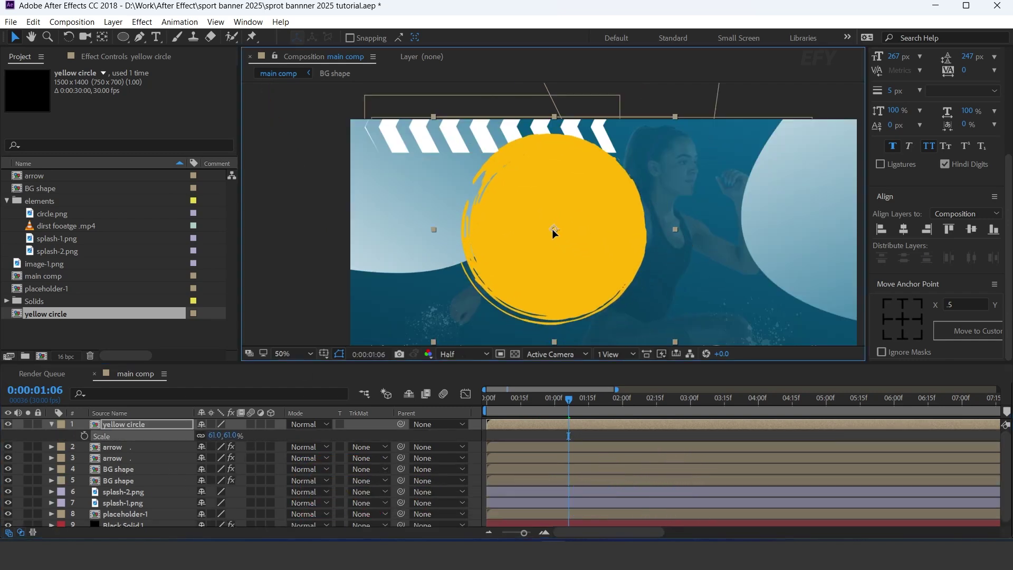
{"action": "left_click", "coordinate": [129, 426]}
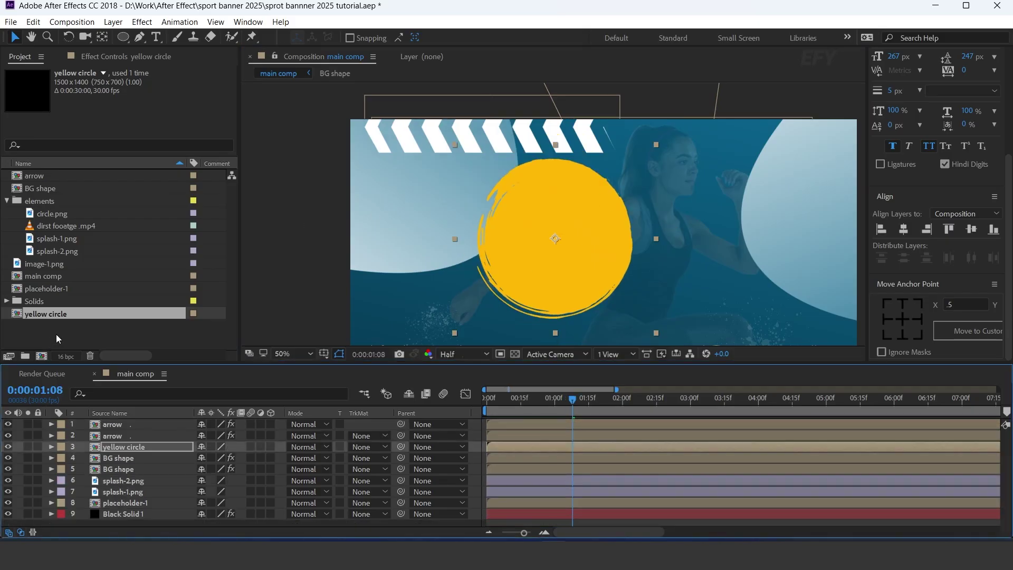
Step: Add placeholder-1 to main comp as the top layer and shift the runner left and slightly down
{"action": "left_click_drag", "start_coordinate": [59, 289], "coordinate": [138, 448]}
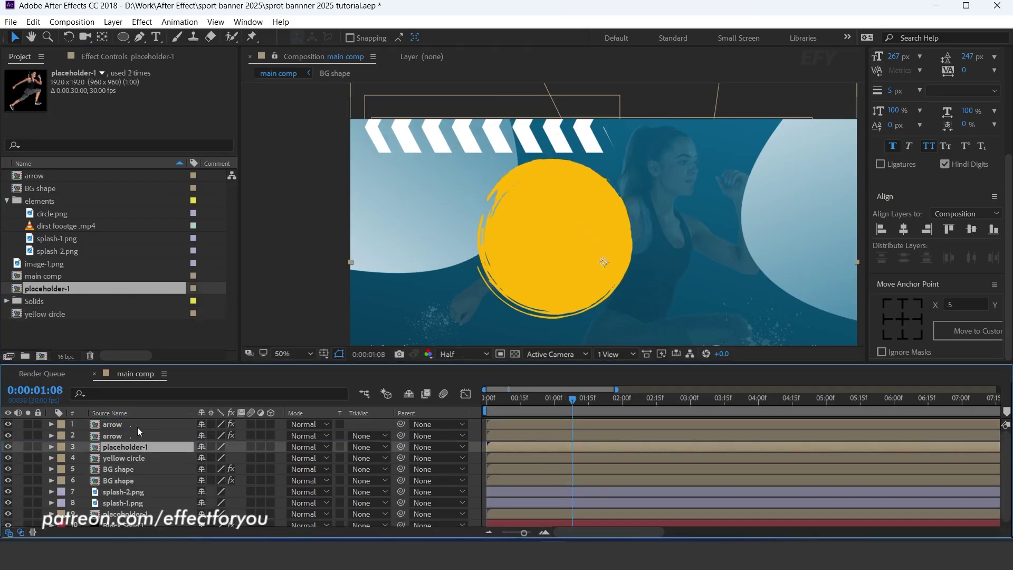
{"action": "key", "text": "comma"}
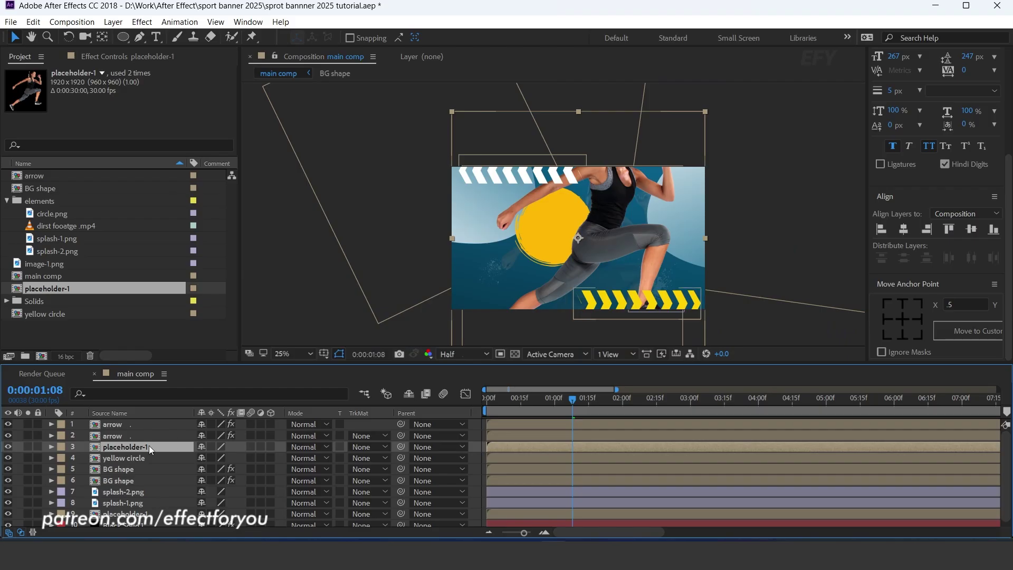
{"action": "key", "text": "ctrl+shift+bracketright"}
{"action": "left_click_drag", "start_coordinate": [583, 237], "coordinate": [541, 250]}
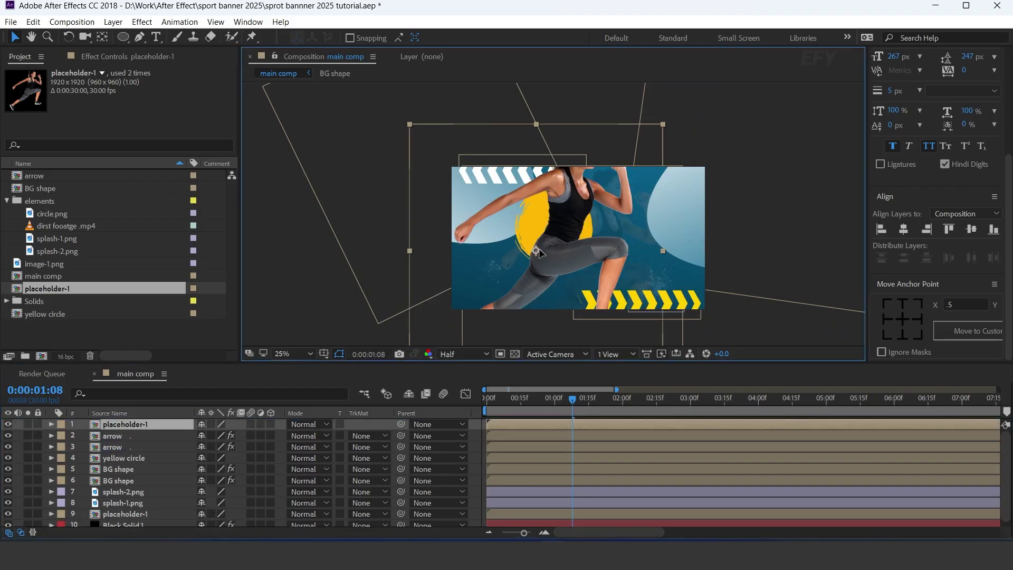
Step: Scale the top placeholder-1 layer to 60% and position the runner in front of the yellow circle
{"action": "key", "text": "s"}
{"action": "left_click_drag", "start_coordinate": [252, 441], "coordinate": [232, 442]}
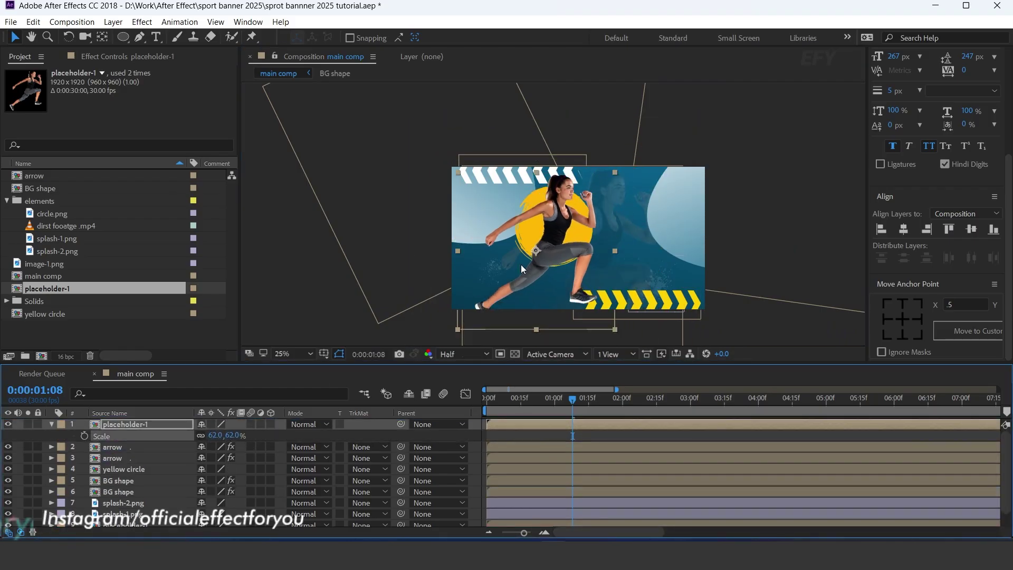
{"action": "key", "text": "period"}
{"action": "left_click_drag", "start_coordinate": [581, 222], "coordinate": [581, 226]}
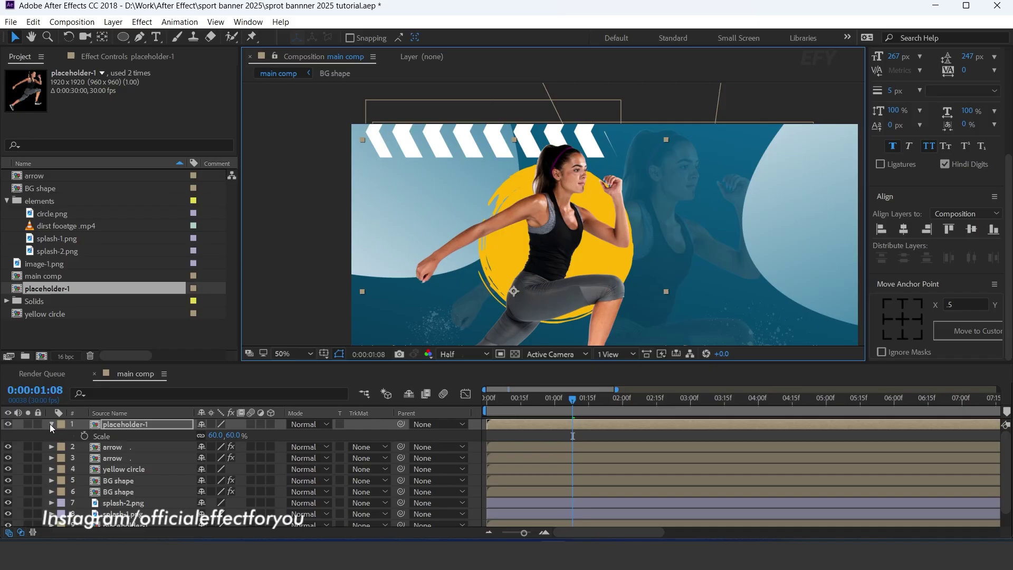
{"action": "left_click", "coordinate": [51, 424]}
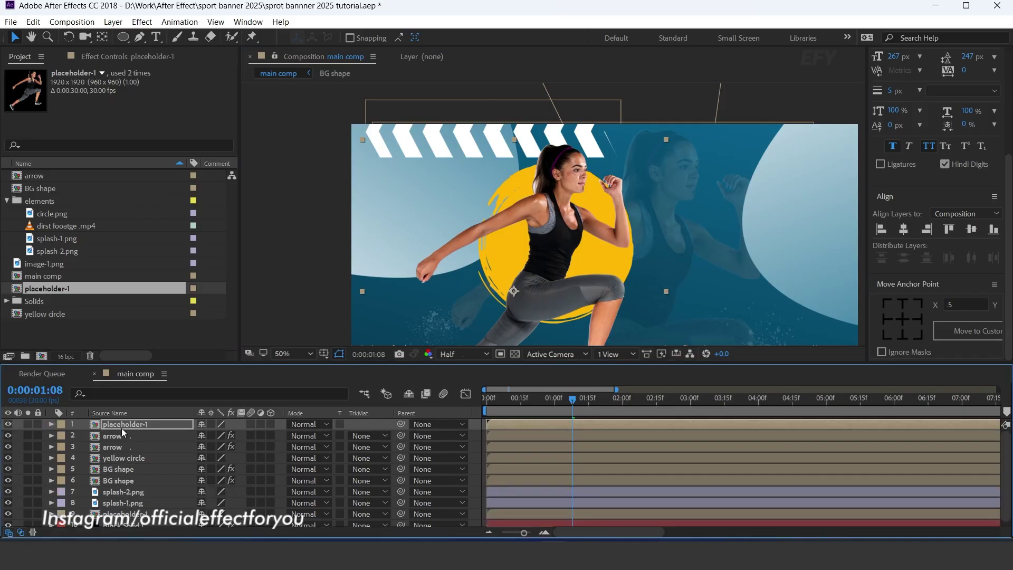
Step: Duplicate the yellow circle layer and set the lower copy's scale to 25%
{"action": "scroll", "coordinate": [627, 268], "scroll_direction": "down", "scroll_amount": 2}
{"action": "left_click", "coordinate": [124, 458]}
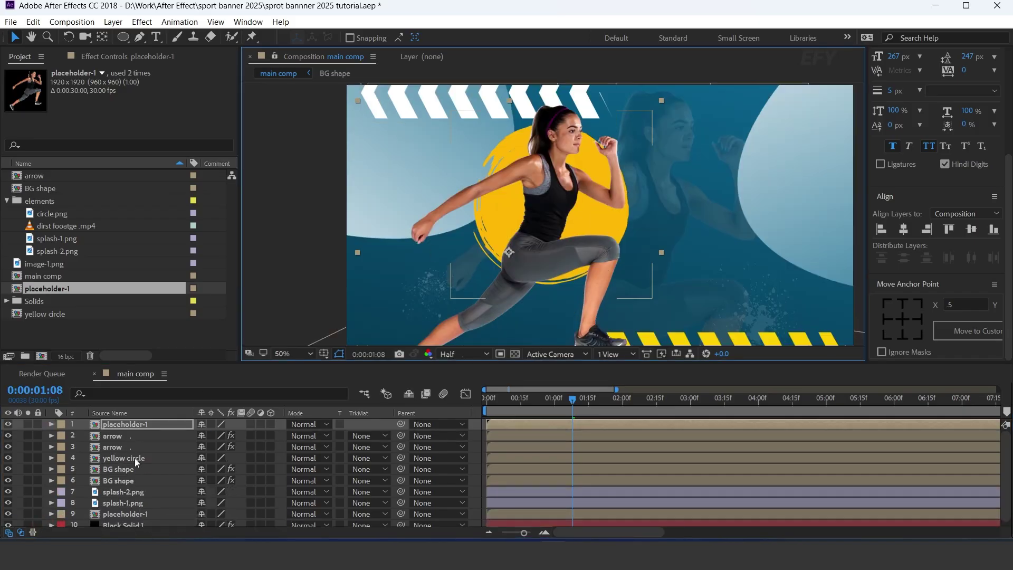
{"action": "key", "text": "ctrl+d"}
{"action": "key", "text": "comma"}
{"action": "key", "text": "s"}
{"action": "left_click", "coordinate": [233, 481]}
{"action": "type", "text": "25"}
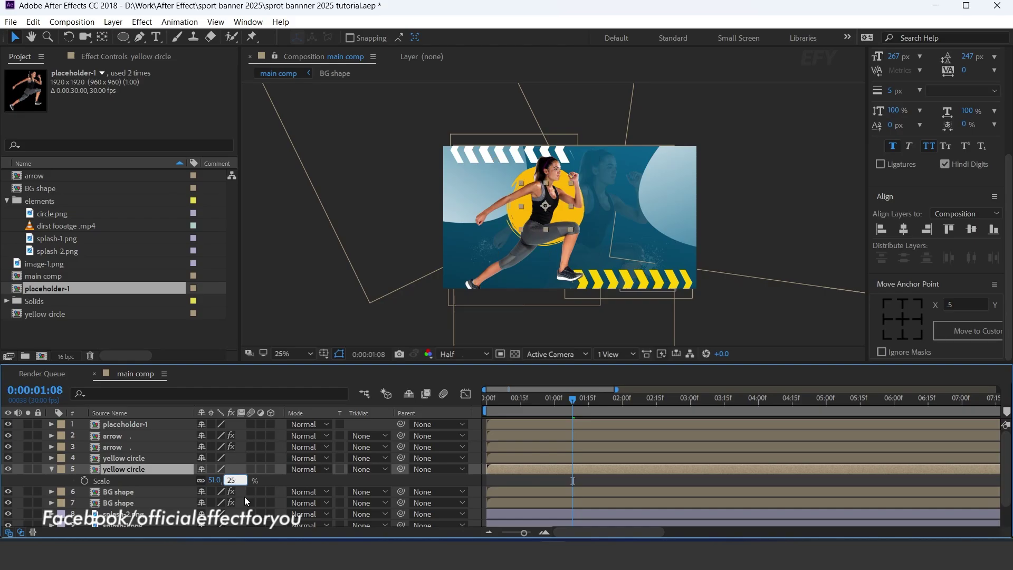
{"action": "key", "text": "Return"}
Step: Position the small yellow circle behind the runner's front shoe and rotate it to 119°
{"action": "left_click_drag", "start_coordinate": [549, 210], "coordinate": [580, 271]}
{"action": "scroll", "coordinate": [580, 271], "scroll_direction": "up", "scroll_amount": 2}
{"action": "key", "text": "r"}
{"action": "left_click_drag", "start_coordinate": [211, 480], "coordinate": [296, 483]}
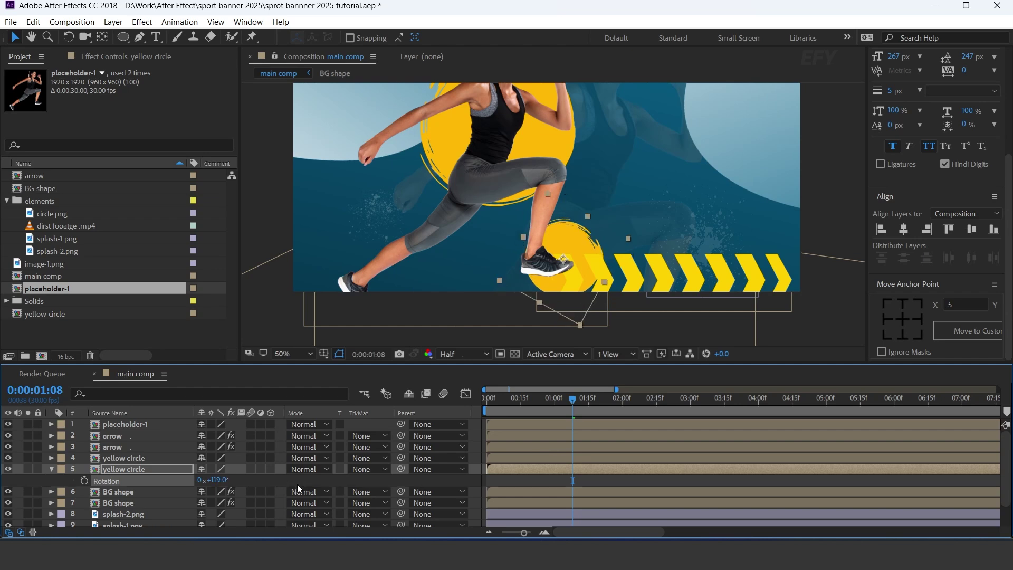
{"action": "left_click", "coordinate": [52, 469]}
Step: Delay the small yellow circle layer's start by about three frames and preview the animation from the beginning
{"action": "key", "text": "space"}
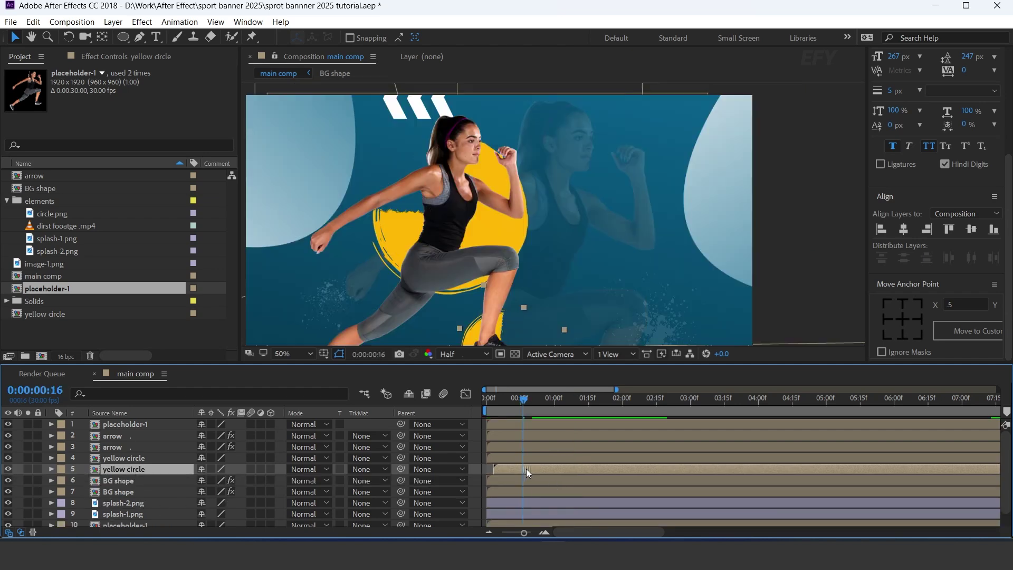
{"action": "left_click", "coordinate": [544, 533]}
{"action": "left_click_drag", "start_coordinate": [571, 531], "coordinate": [567, 531]}
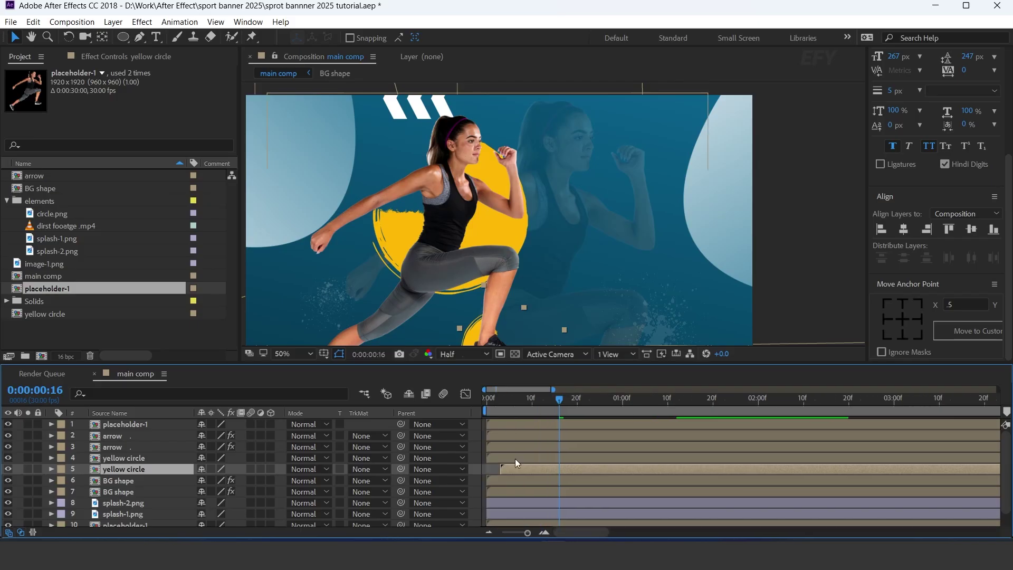
{"action": "scroll", "coordinate": [658, 229], "scroll_direction": "down", "scroll_amount": 2}
{"action": "left_click_drag", "start_coordinate": [658, 229], "coordinate": [663, 249]}
{"action": "left_click", "coordinate": [486, 401]}
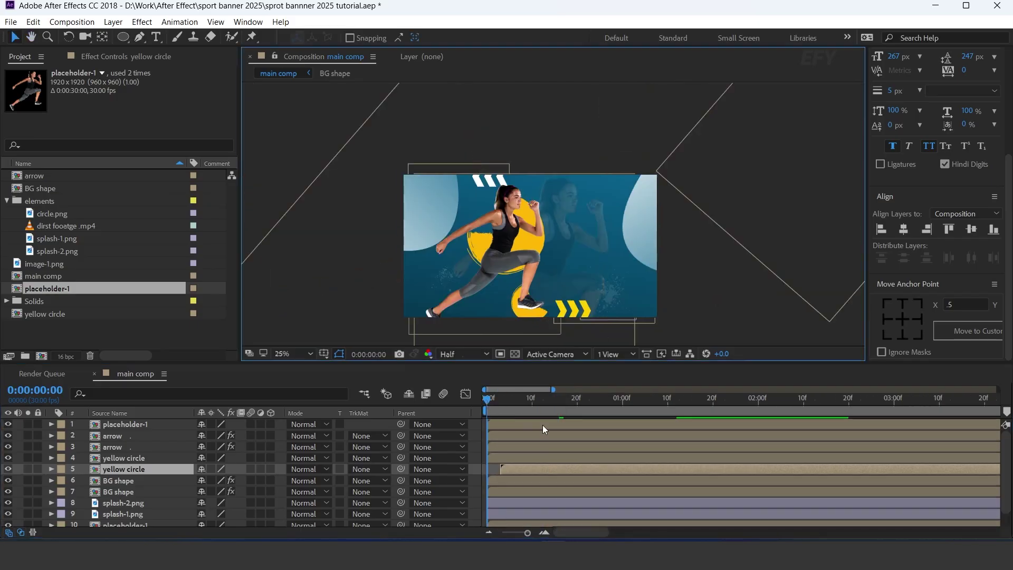
{"action": "key", "text": "space"}
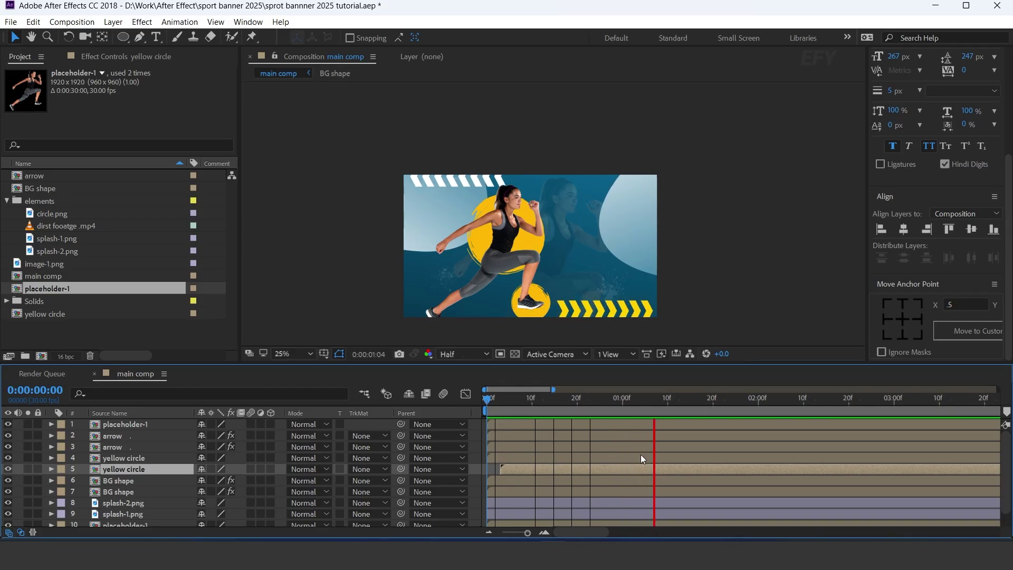
{"action": "left_click_drag", "start_coordinate": [657, 404], "coordinate": [663, 403]}
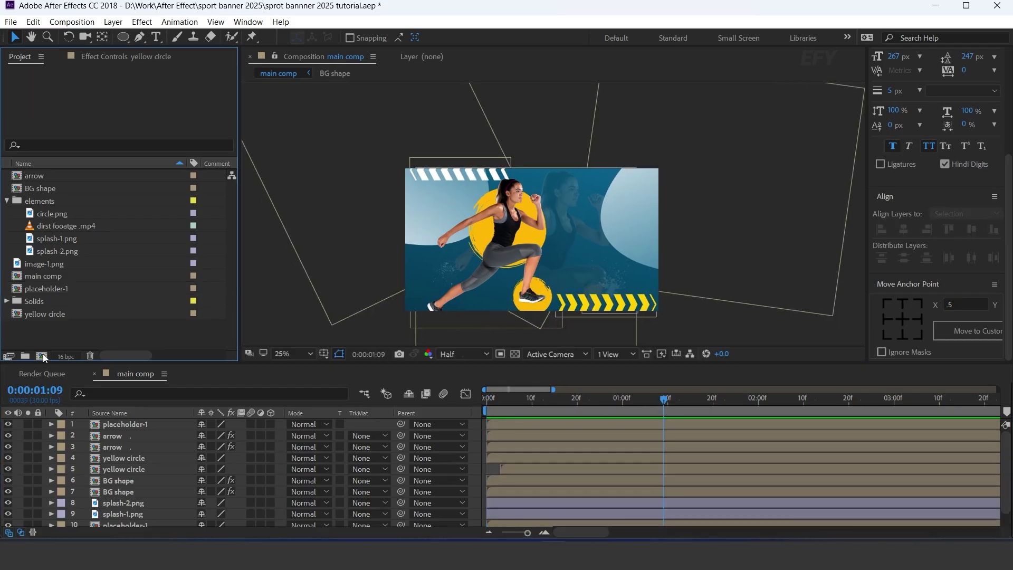
Step: Create a 1080 × 1080 px composition named "cricle"
{"action": "left_click", "coordinate": [41, 355]}
{"action": "left_click", "coordinate": [382, 221]}
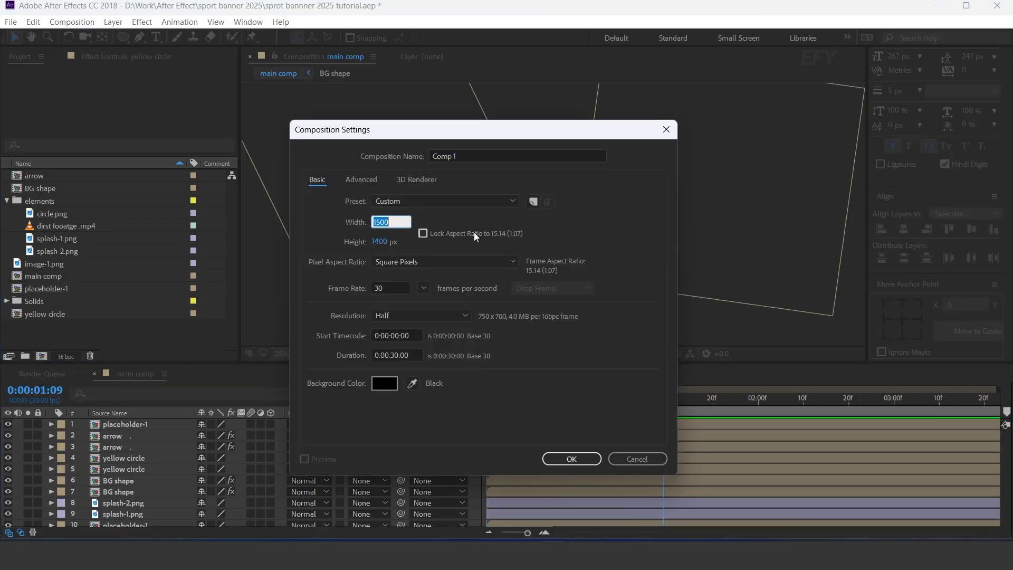
{"action": "type", "text": "1080"}
{"action": "key", "text": "Tab"}
{"action": "type", "text": "1080"}
{"action": "left_click_drag", "start_coordinate": [458, 159], "coordinate": [378, 159]}
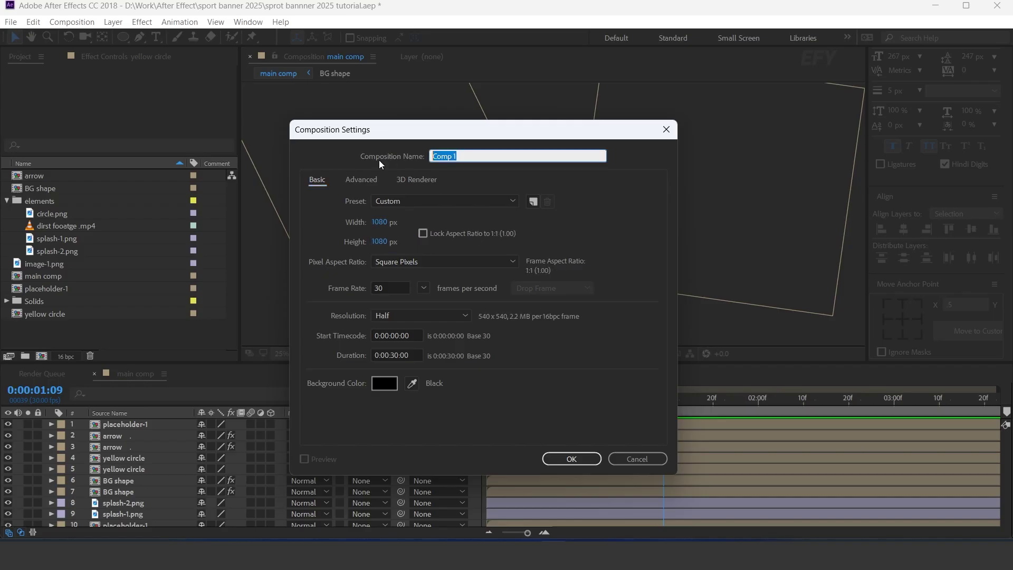
{"action": "type", "text": "cricle"}
{"action": "key", "text": "Return"}
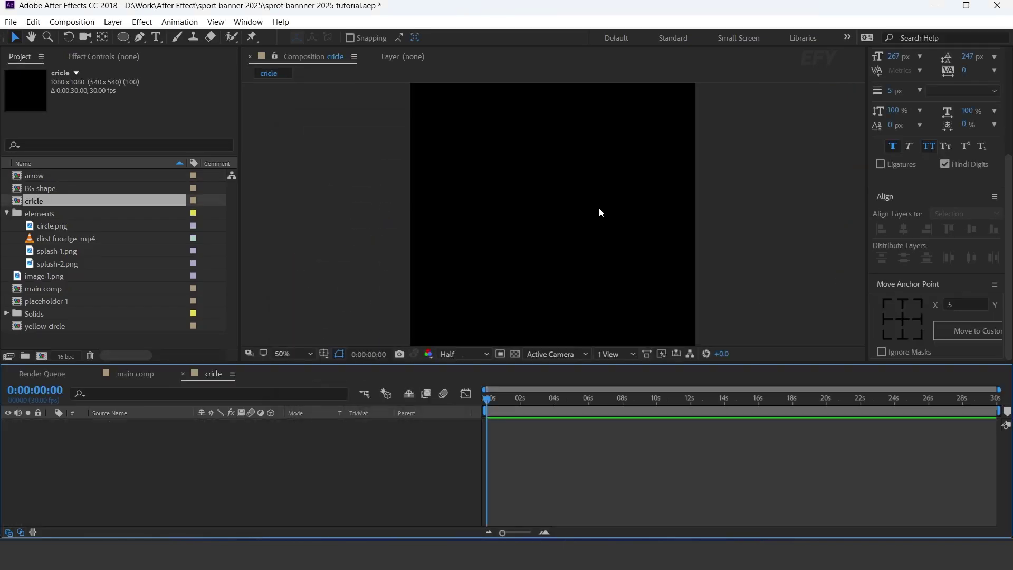
Step: Draw a white filled circle covering most of the cricle composition and center it in the frame
{"action": "left_click", "coordinate": [123, 38]}
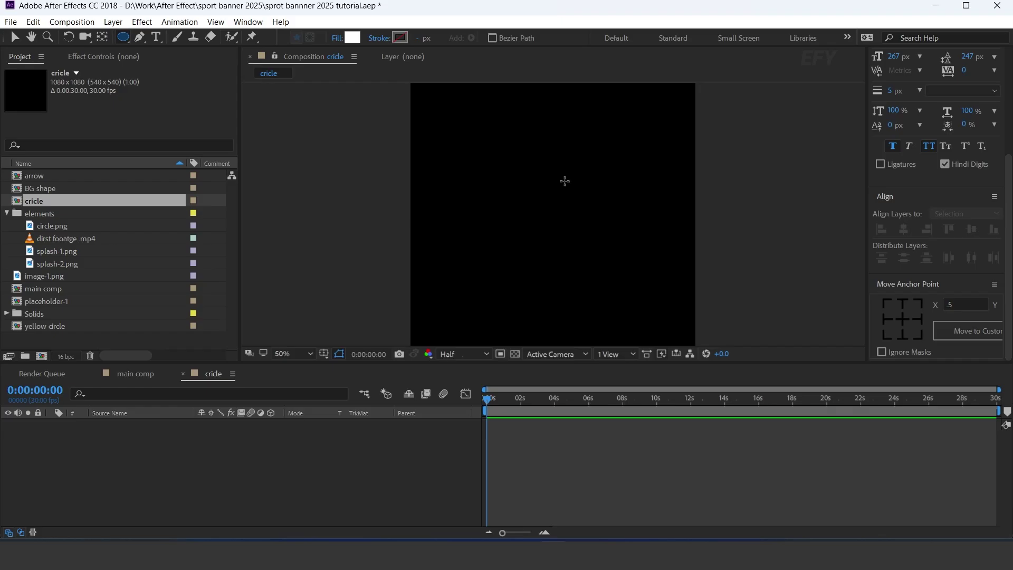
{"action": "scroll", "coordinate": [536, 180], "scroll_direction": "down", "scroll_amount": 2}
{"action": "left_click_drag", "start_coordinate": [538, 208], "coordinate": [596, 259]}
{"action": "key", "text": "v"}
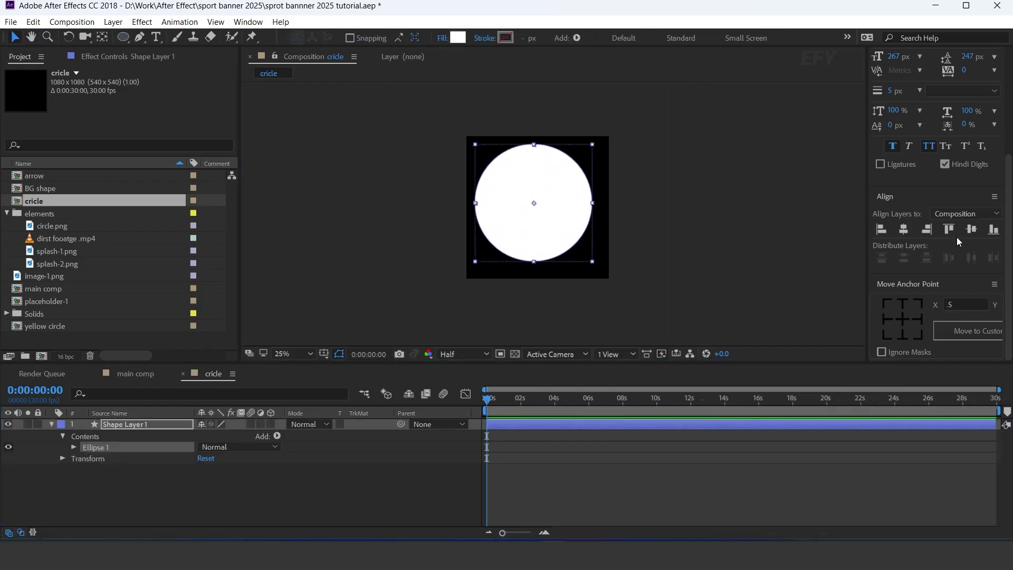
{"action": "left_click", "coordinate": [158, 458]}
Step: Apply the Venetian Blinds effect to Shape Layer 1
{"action": "left_click", "coordinate": [132, 425]}
{"action": "key", "text": "ctrl+space"}
{"action": "type", "text": "ve"}
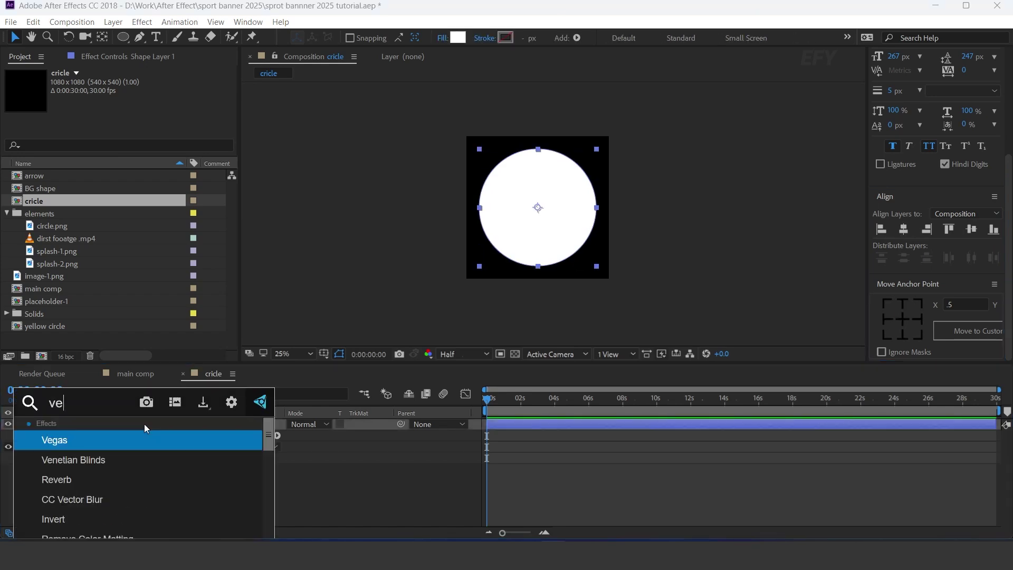
{"action": "key", "text": "Down"}
{"action": "key", "text": "Return"}
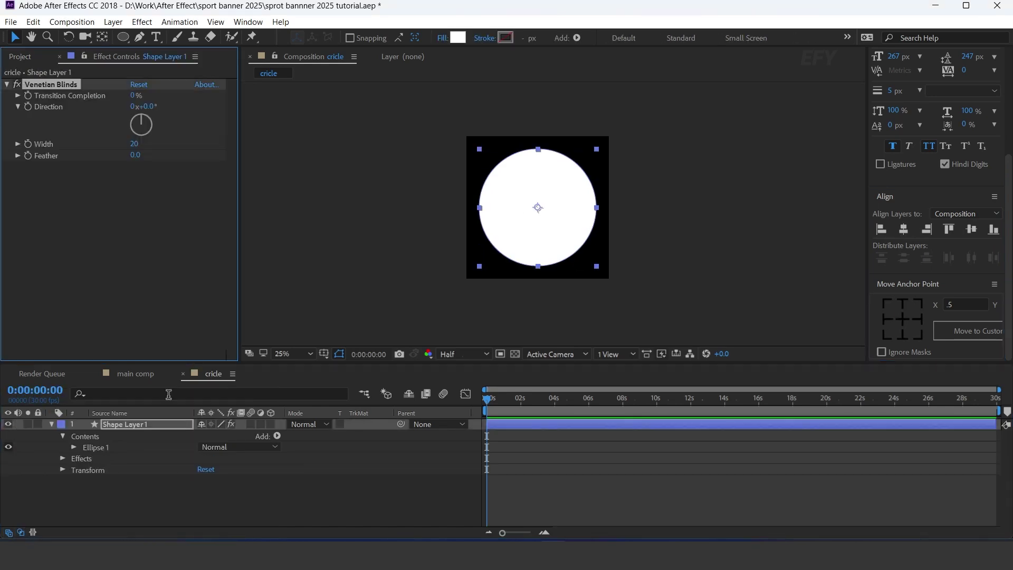
Step: Set Venetian Blinds Transition Completion to 80% and Direction to 45°, and inspect the striped circle up close
{"action": "left_click", "coordinate": [133, 95]}
{"action": "key", "text": "Return"}
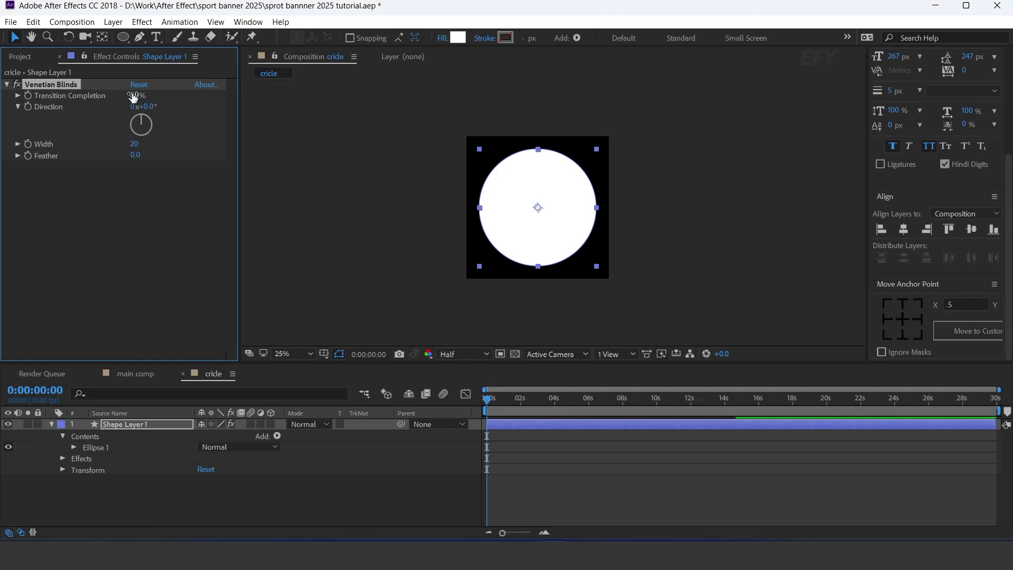
{"action": "left_click", "coordinate": [146, 107]}
{"action": "type", "text": "45"}
{"action": "key", "text": "Return"}
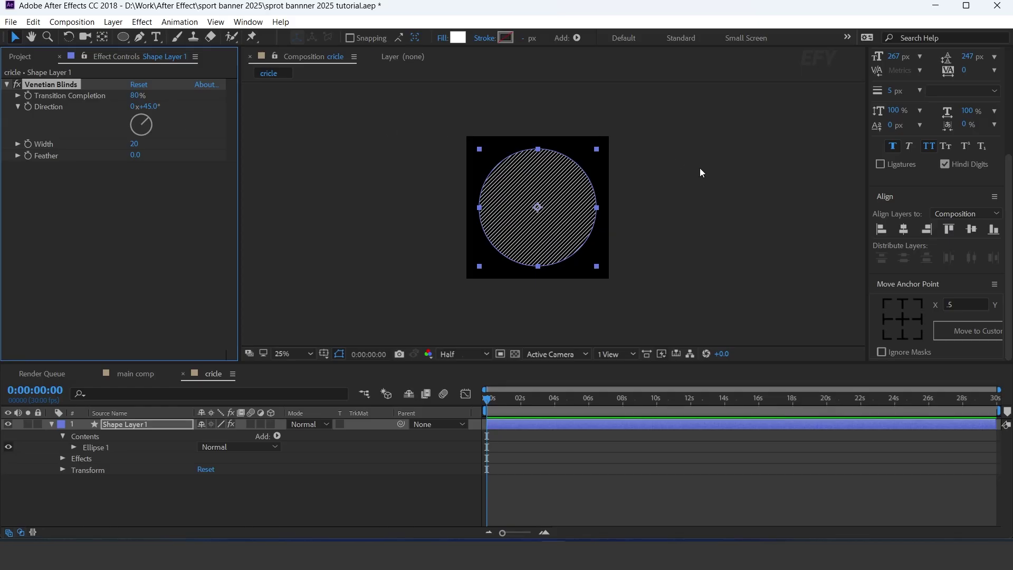
{"action": "left_click", "coordinate": [783, 181]}
{"action": "key", "text": "period"}
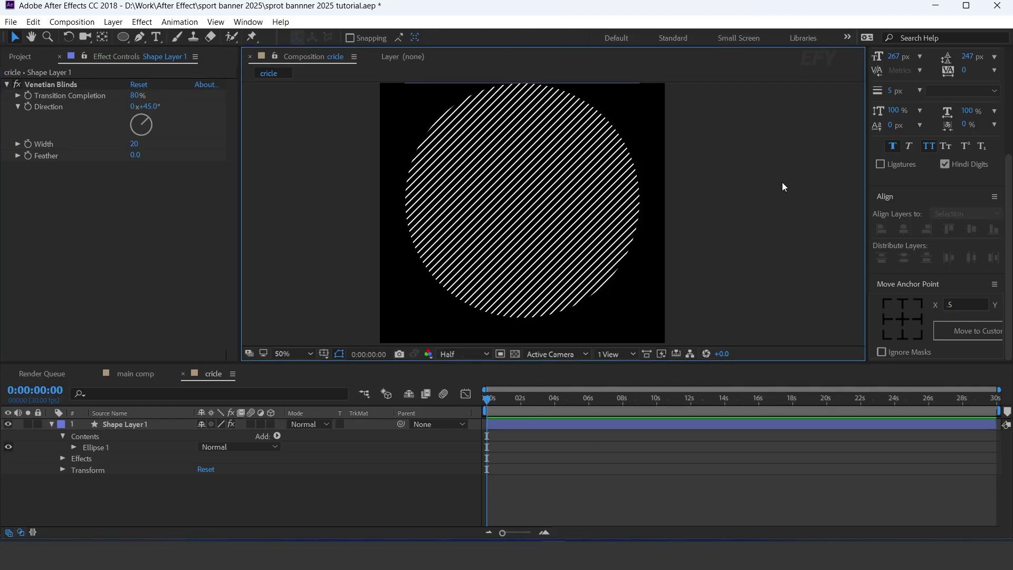
Step: Return to main comp and add the cricle composition as a layer between the arrows and the yellow circles
{"action": "left_click", "coordinate": [183, 374]}
{"action": "left_click", "coordinate": [21, 57]}
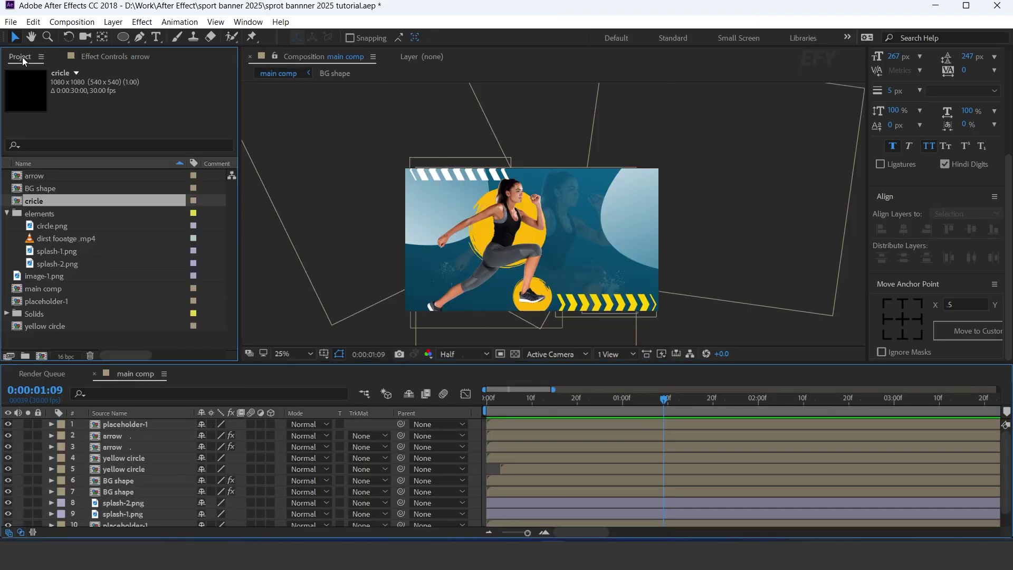
{"action": "left_click_drag", "start_coordinate": [21, 212], "coordinate": [138, 458]}
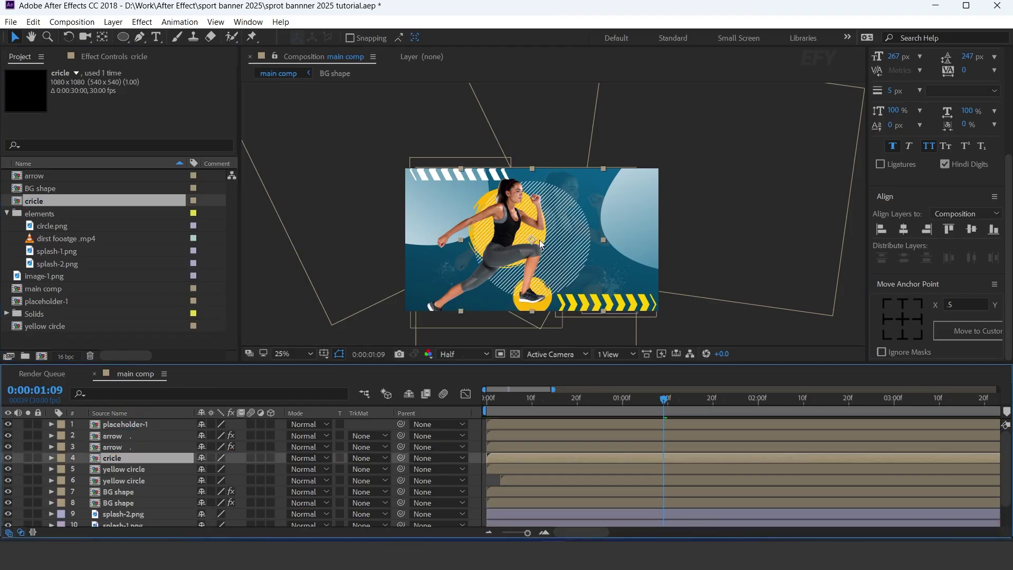
Step: Scale the cricle layer to 50% and place it across the frame's upper edge above the faded runner
{"action": "key", "text": "s"}
{"action": "left_click_drag", "start_coordinate": [232, 469], "coordinate": [217, 469]}
{"action": "left_click_drag", "start_coordinate": [531, 246], "coordinate": [587, 178]}
{"action": "left_click_drag", "start_coordinate": [231, 469], "coordinate": [221, 470]}
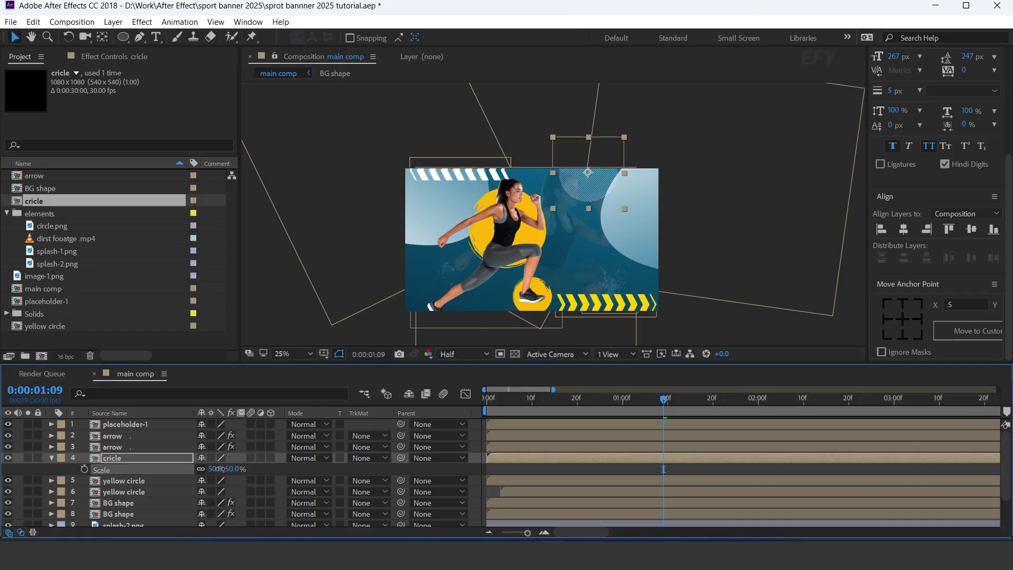
{"action": "left_click_drag", "start_coordinate": [589, 172], "coordinate": [584, 166]}
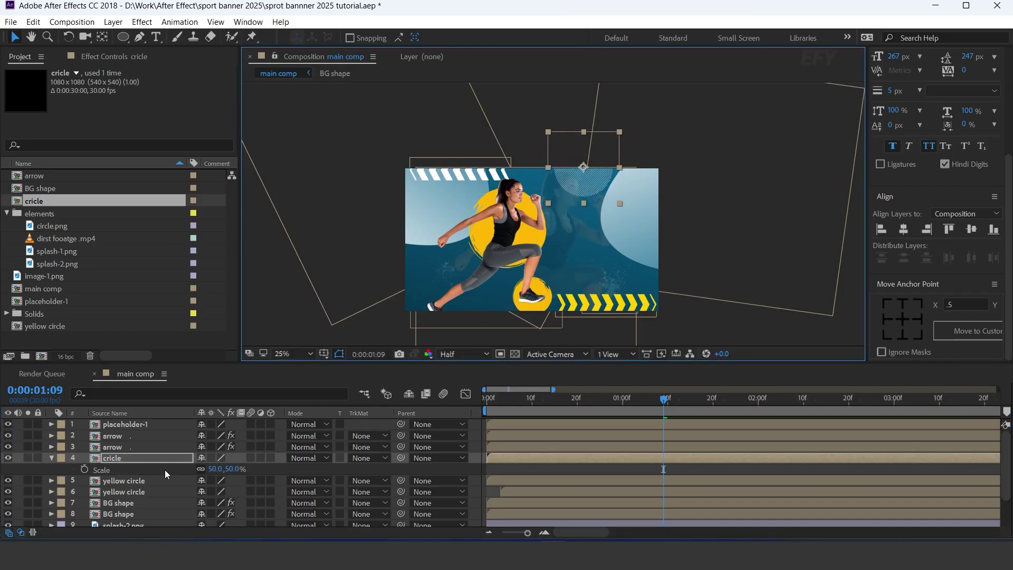
Step: Duplicate the cricle layer and place the copy beside the small yellow circle at the runner's front foot
{"action": "key", "text": "ctrl+d"}
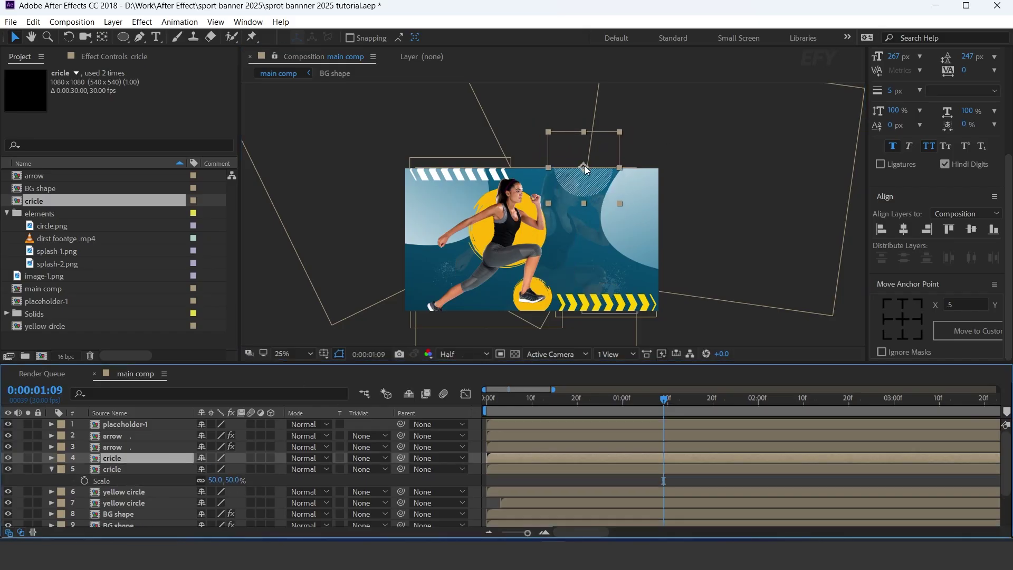
{"action": "mouse_move", "coordinate": [587, 170]}
{"action": "left_mouse_down"}
{"action": "mouse_move", "coordinate": [548, 290]}
{"action": "mouse_move", "coordinate": [641, 208]}
{"action": "mouse_move", "coordinate": [543, 240]}
{"action": "left_mouse_up"}
{"action": "scroll", "coordinate": [547, 290], "scroll_direction": "up", "scroll_amount": 2}
{"action": "key", "text": "v"}
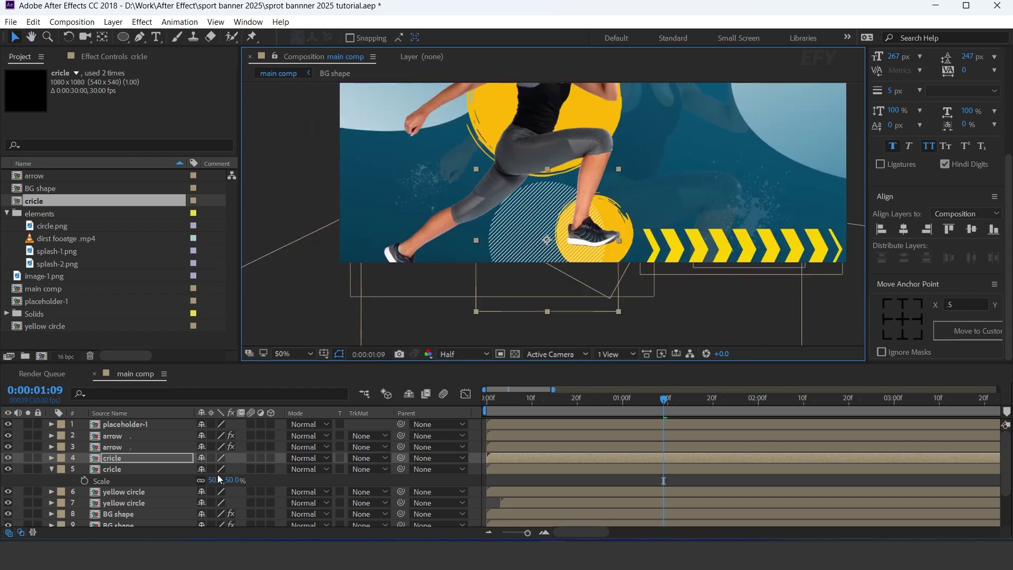
Step: Scale the duplicated cricle layer to 29% and position it so it overlaps the small yellow circle's upper-left edge
{"action": "key", "text": "s"}
{"action": "left_click_drag", "start_coordinate": [230, 471], "coordinate": [218, 471]}
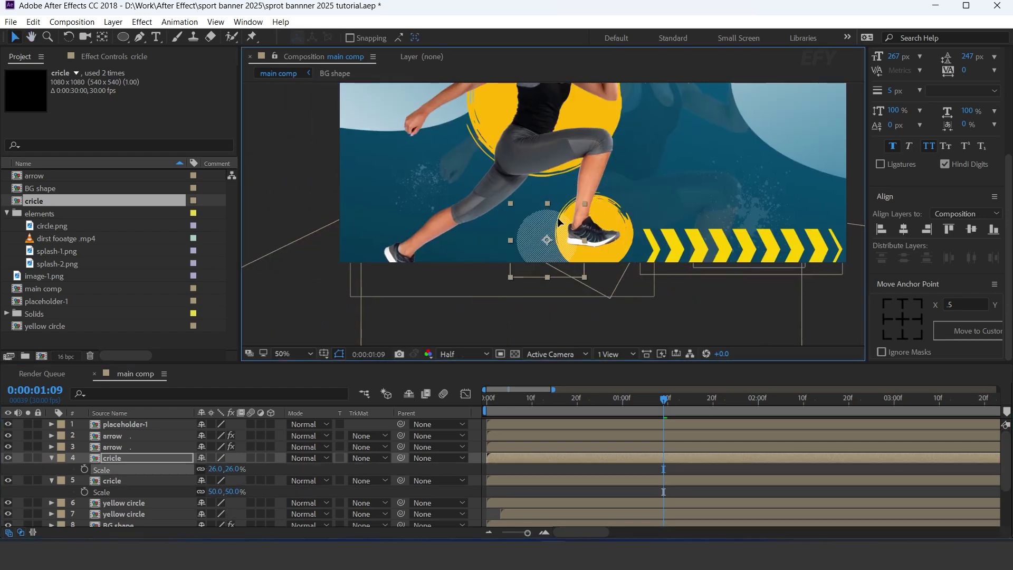
{"action": "left_click_drag", "start_coordinate": [545, 240], "coordinate": [554, 221]}
{"action": "left_click_drag", "start_coordinate": [231, 470], "coordinate": [233, 469]}
{"action": "left_click_drag", "start_coordinate": [556, 219], "coordinate": [557, 221]}
{"action": "left_click", "coordinate": [51, 458]}
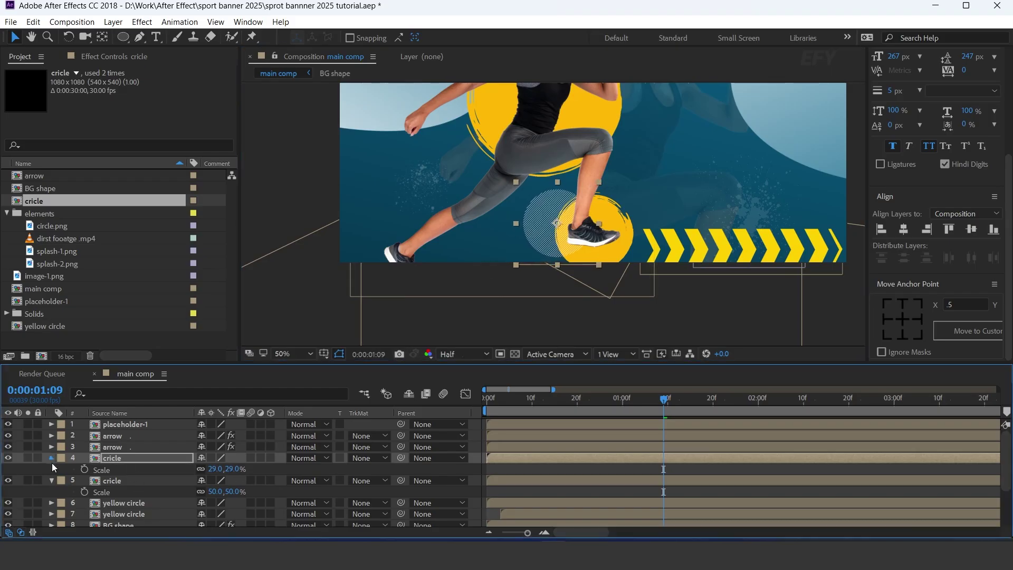
{"action": "left_click", "coordinate": [51, 469]}
{"action": "left_click", "coordinate": [606, 275]}
{"action": "scroll", "coordinate": [681, 195], "scroll_direction": "down", "scroll_amount": 2}
Step: Start an Opacity animation on the upper striped cricle layer with a 0% keyframe at frame 0
{"action": "left_click_drag", "start_coordinate": [759, 184], "coordinate": [738, 254]}
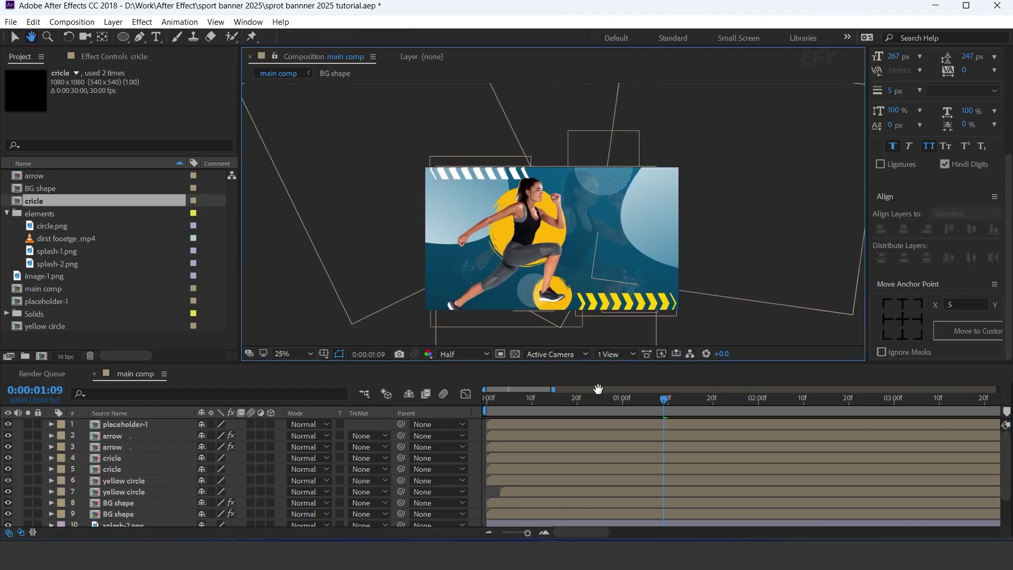
{"action": "left_click_drag", "start_coordinate": [493, 404], "coordinate": [677, 399]}
{"action": "left_click", "coordinate": [626, 141]}
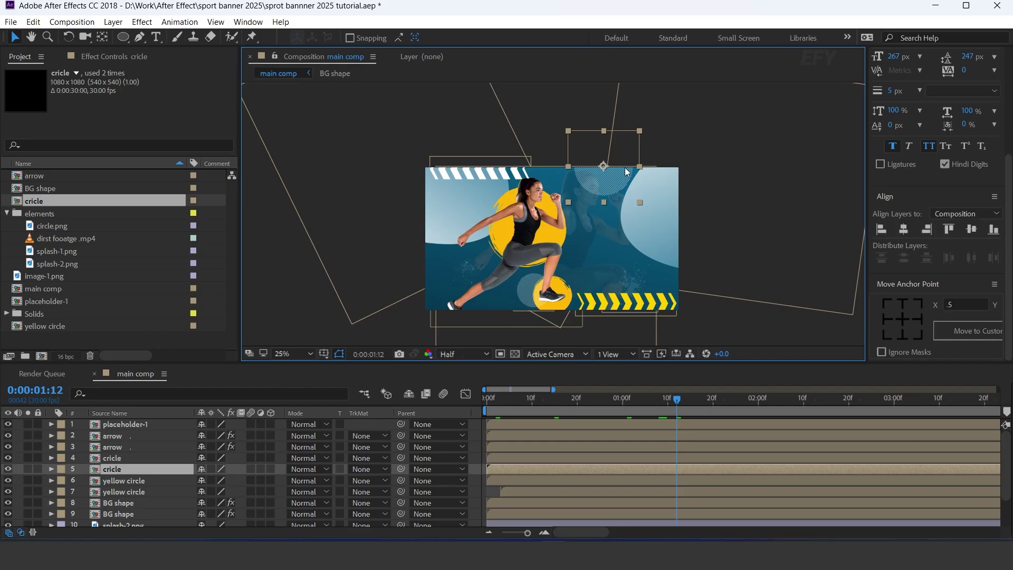
{"action": "key", "text": "t"}
{"action": "scroll", "coordinate": [485, 400], "scroll_direction": "up", "scroll_amount": 2}
{"action": "left_click", "coordinate": [484, 400]}
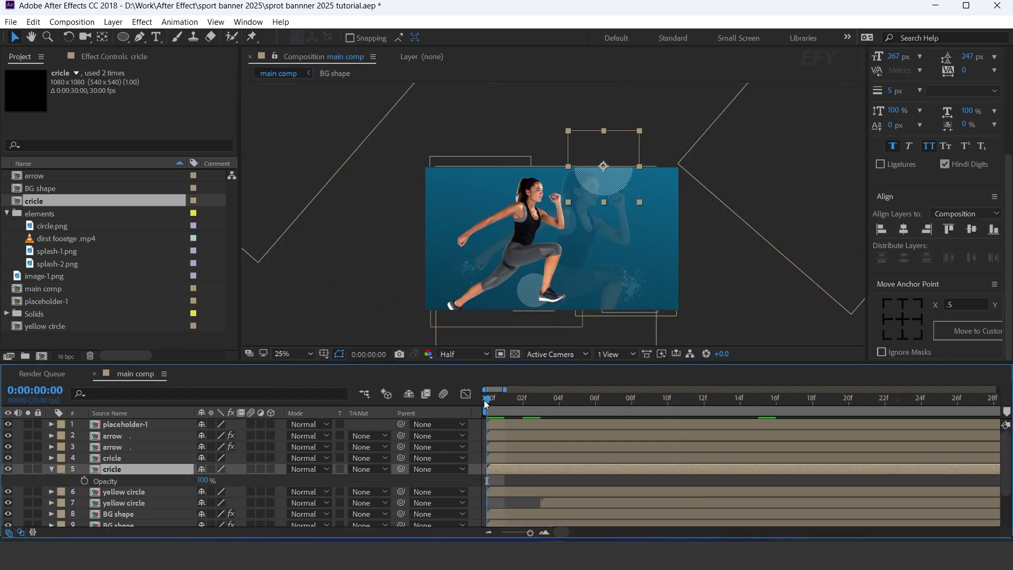
{"action": "left_click", "coordinate": [84, 480]}
{"action": "left_click_drag", "start_coordinate": [204, 480], "coordinate": [145, 482]}
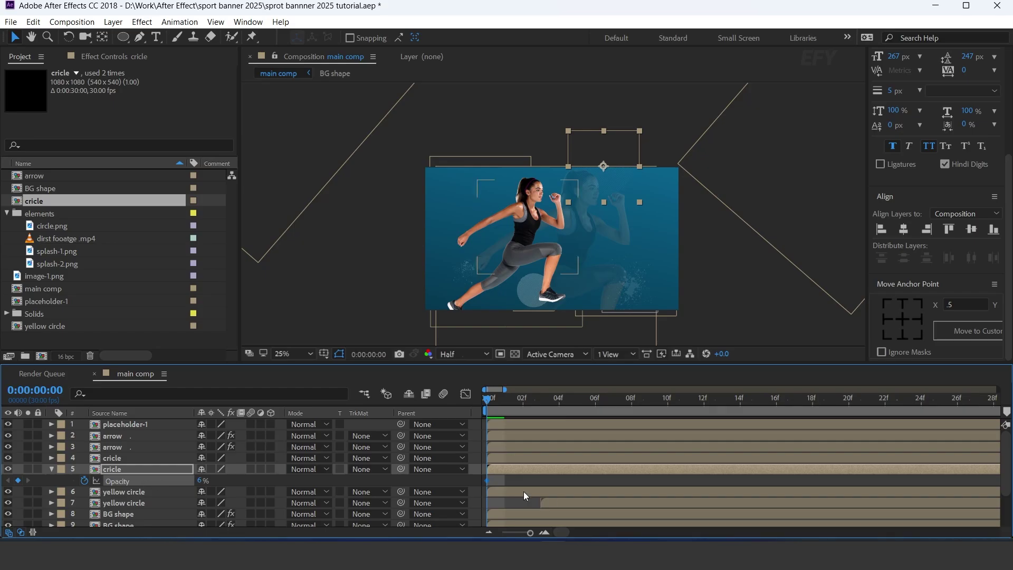
{"action": "left_click", "coordinate": [544, 533]}
{"action": "left_click_drag", "start_coordinate": [530, 400], "coordinate": [574, 399]}
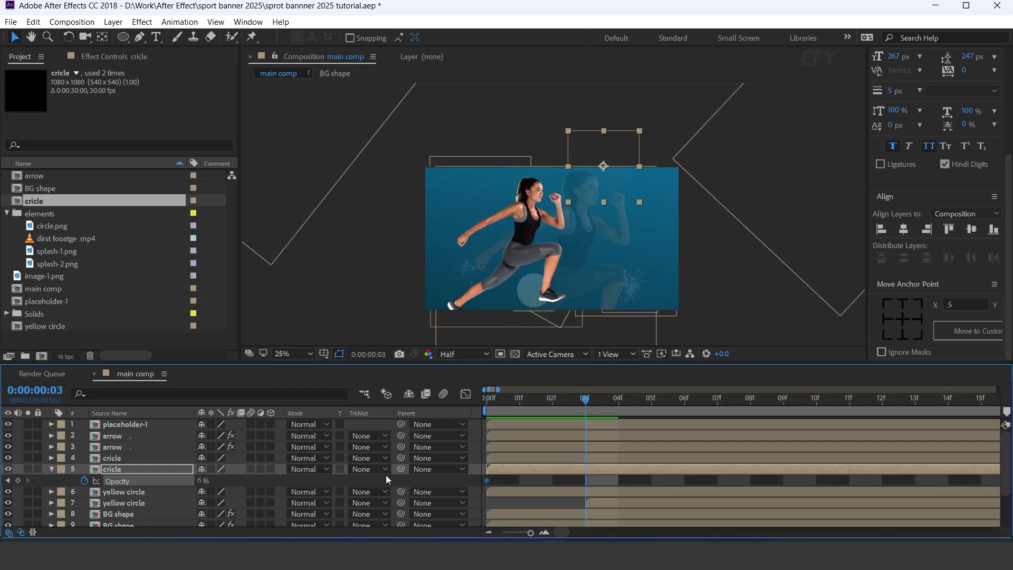
{"action": "left_click", "coordinate": [483, 400]}
{"action": "left_click", "coordinate": [195, 480]}
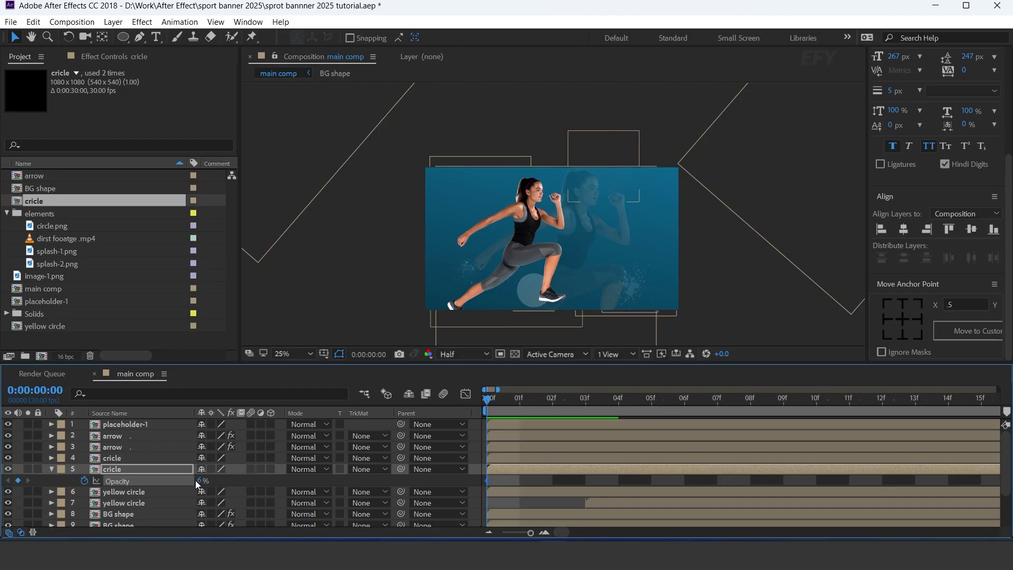
{"action": "left_click", "coordinate": [200, 483]}
Step: Add flicker opacity keyframes to the upper cricle layer: 60% at frame 3, varied values at frames 6 and 10, and 10% at frame 14
{"action": "left_click_drag", "start_coordinate": [533, 400], "coordinate": [587, 401]}
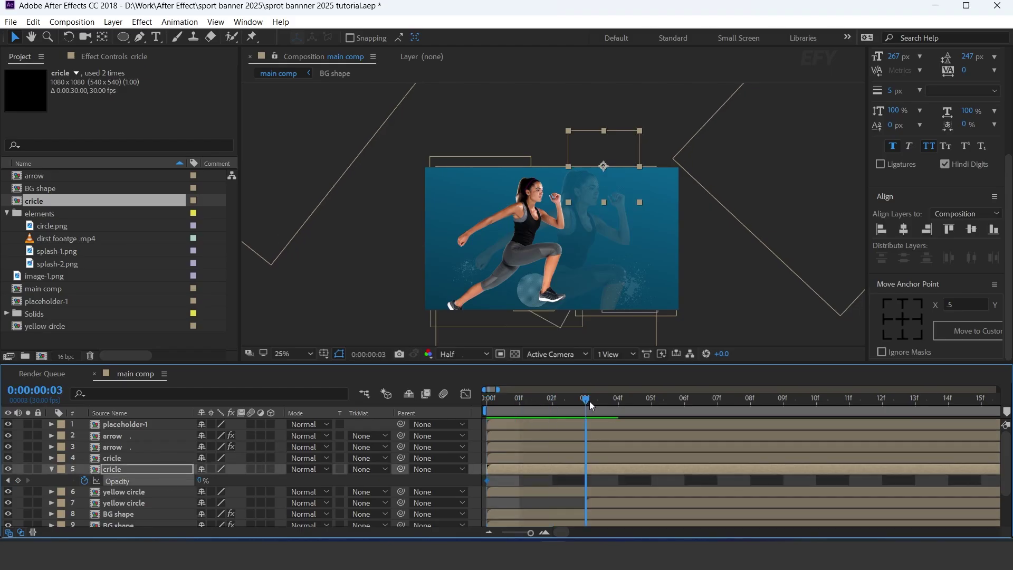
{"action": "left_click_drag", "start_coordinate": [219, 480], "coordinate": [226, 480]}
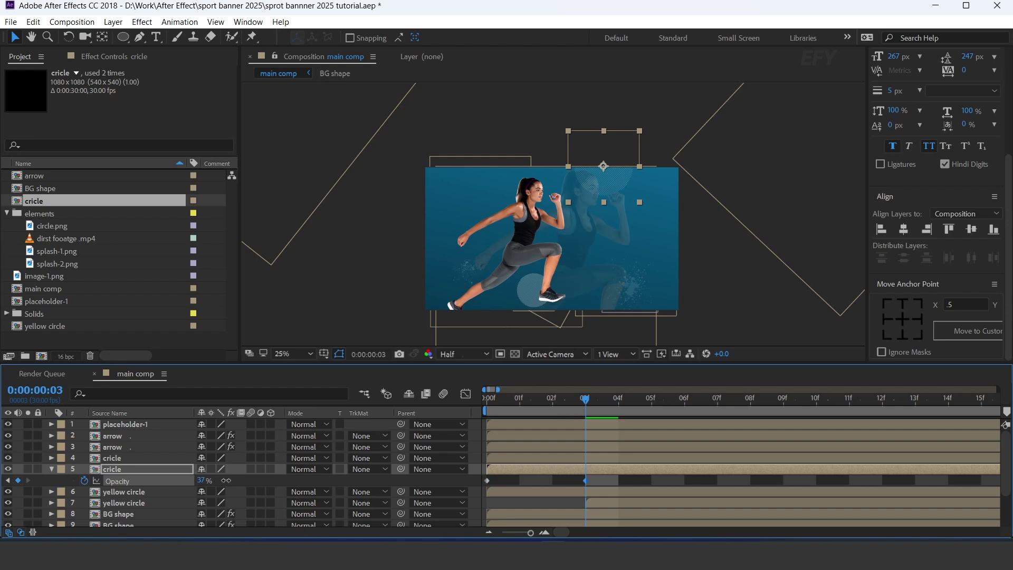
{"action": "left_click_drag", "start_coordinate": [586, 401], "coordinate": [685, 401]}
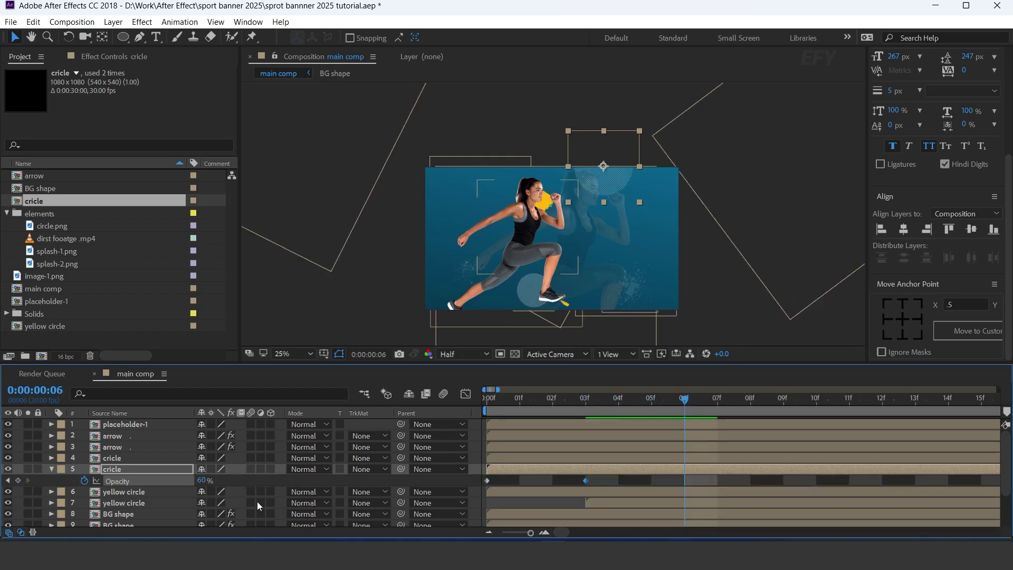
{"action": "left_click_drag", "start_coordinate": [201, 480], "coordinate": [239, 482]}
{"action": "left_click_drag", "start_coordinate": [687, 401], "coordinate": [817, 399]}
{"action": "left_click_drag", "start_coordinate": [202, 480], "coordinate": [159, 486]}
{"action": "key", "text": "minus"}
{"action": "key", "text": "minus"}
Step: Continue the upper cricle layer's flicker with opacity keyframes of 52% at frame 19, 23% at frame 24 and 100% at frame 29
{"action": "left_click_drag", "start_coordinate": [620, 402], "coordinate": [732, 405]}
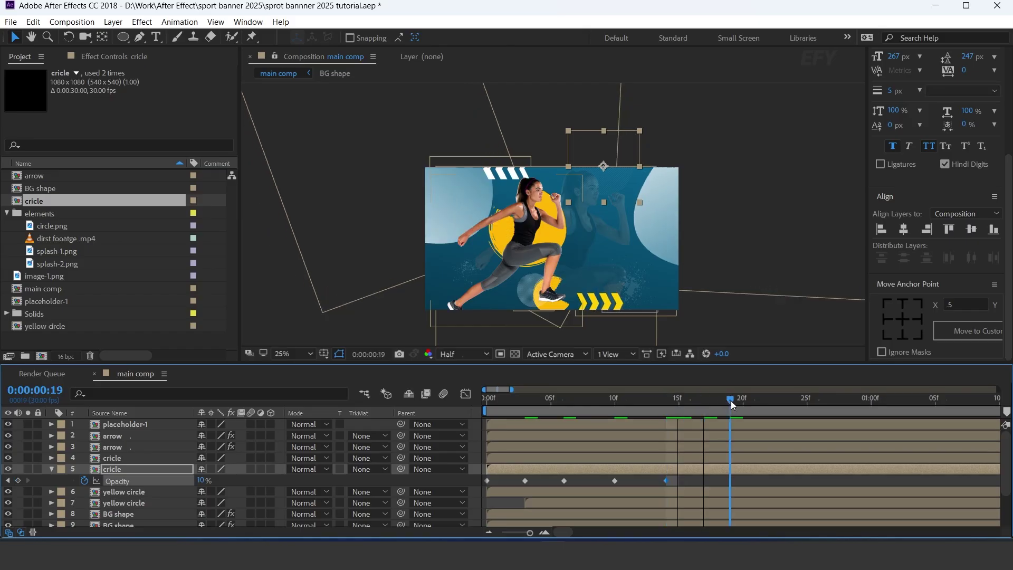
{"action": "left_click_drag", "start_coordinate": [202, 481], "coordinate": [224, 480]}
{"action": "left_click_drag", "start_coordinate": [749, 402], "coordinate": [793, 402]}
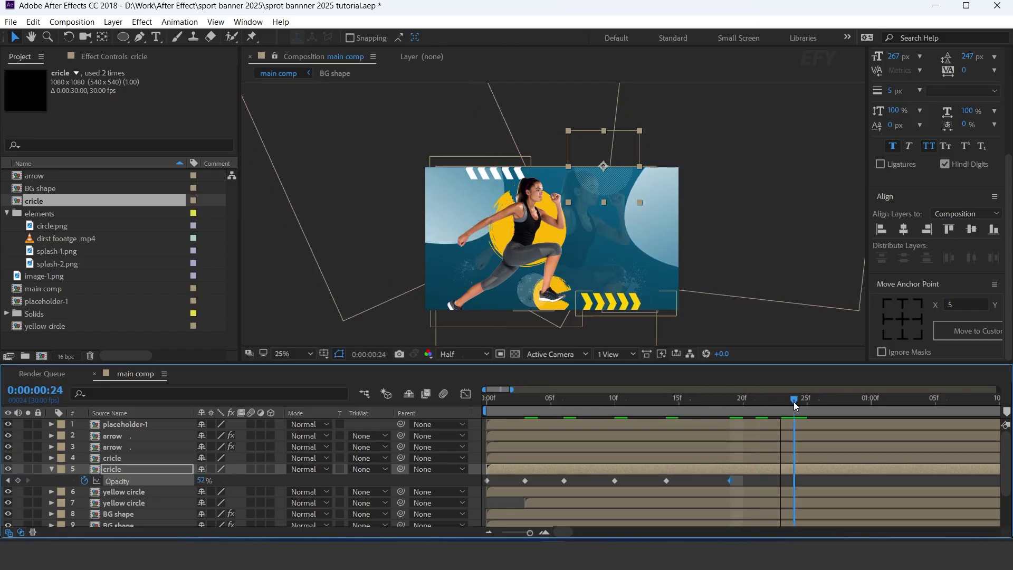
{"action": "left_click_drag", "start_coordinate": [201, 481], "coordinate": [187, 481]}
{"action": "left_click_drag", "start_coordinate": [831, 397], "coordinate": [858, 397]}
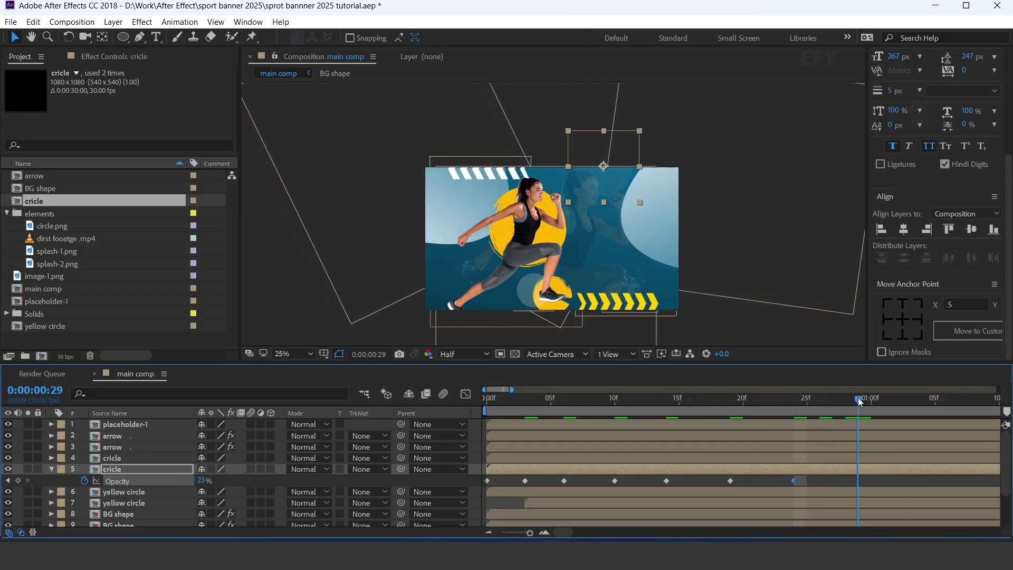
{"action": "left_click_drag", "start_coordinate": [201, 481], "coordinate": [512, 481]}
{"action": "scroll", "coordinate": [881, 481], "scroll_direction": "down", "scroll_amount": 1}
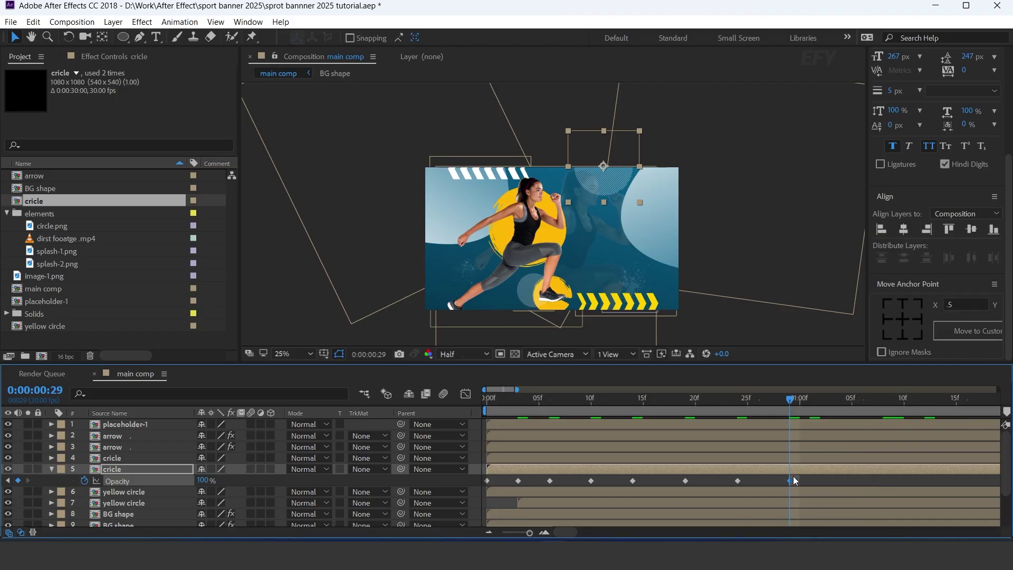
Step: Convert all of the upper cricle layer's opacity keyframes to hold keyframes
{"action": "left_click_drag", "start_coordinate": [818, 477], "coordinate": [467, 492]}
{"action": "right_click", "coordinate": [516, 480]}
{"action": "left_click", "coordinate": [553, 416]}
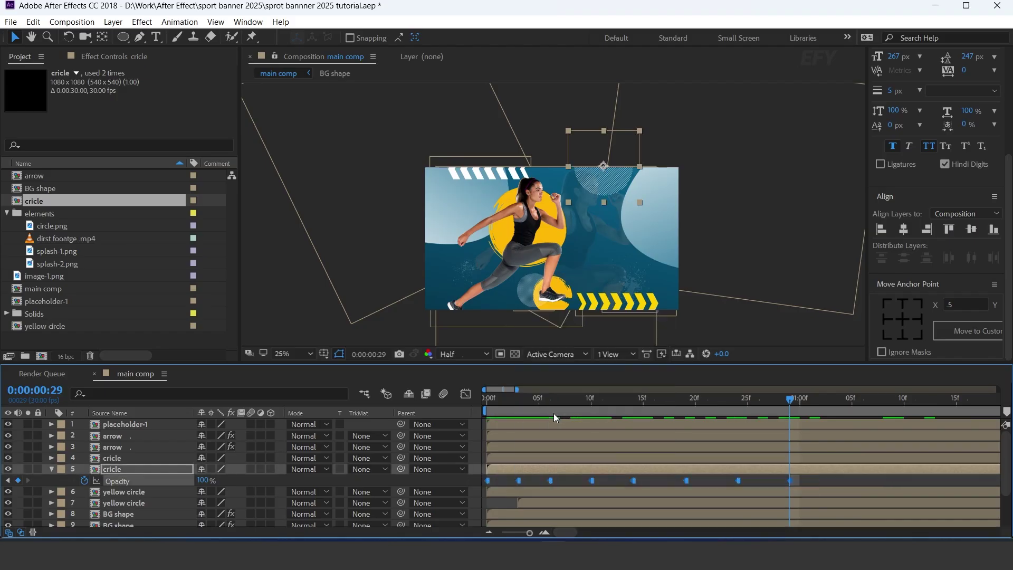
Step: Preview the upper circle's flicker from the start of the composition
{"action": "key", "text": "minus"}
{"action": "left_click_drag", "start_coordinate": [504, 402], "coordinate": [472, 423]}
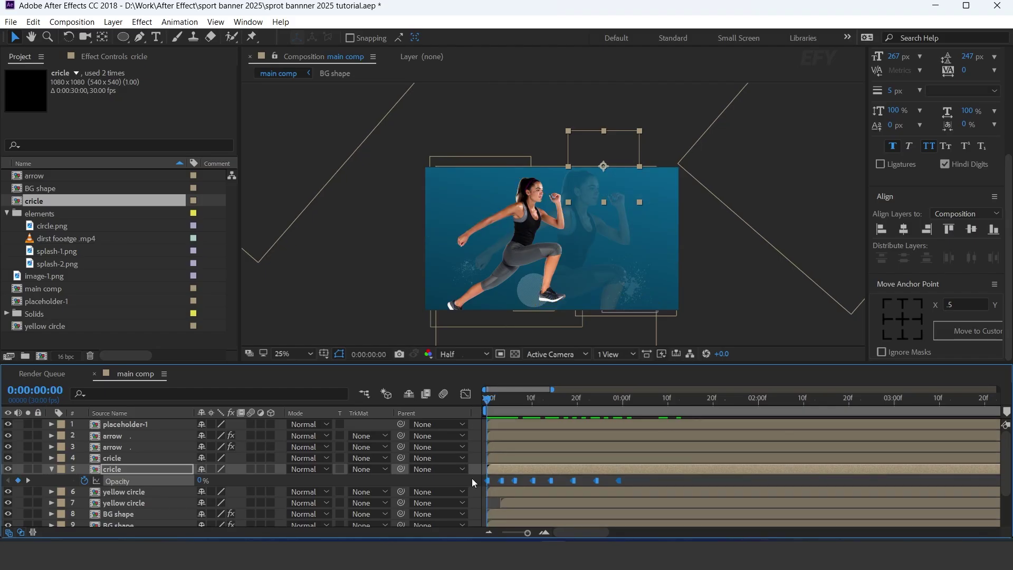
{"action": "left_click", "coordinate": [562, 479]}
{"action": "key", "text": "space"}
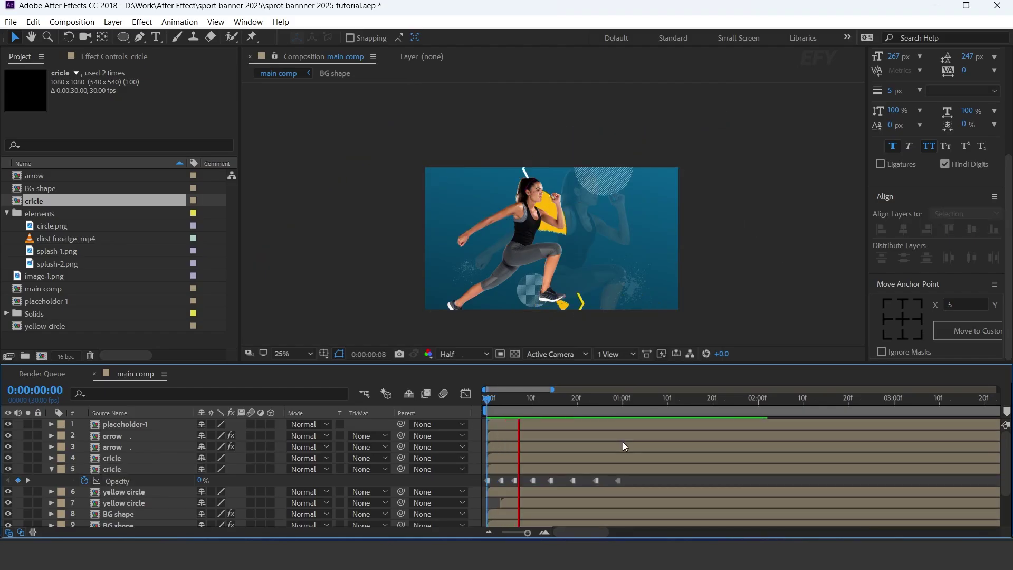
{"action": "key", "text": "space"}
{"action": "key", "text": "minus"}
{"action": "left_click", "coordinate": [490, 399]}
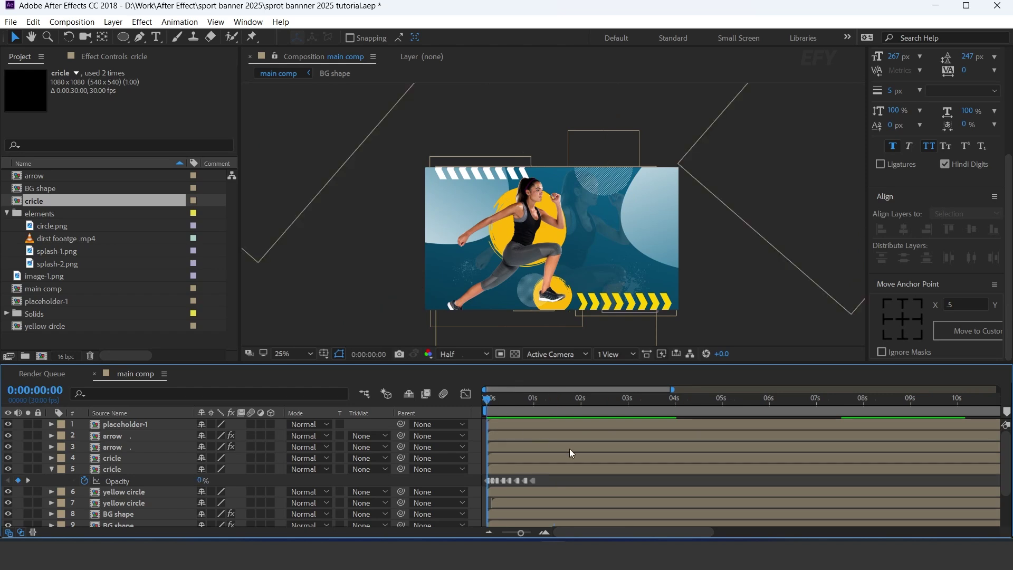
{"action": "key", "text": "space"}
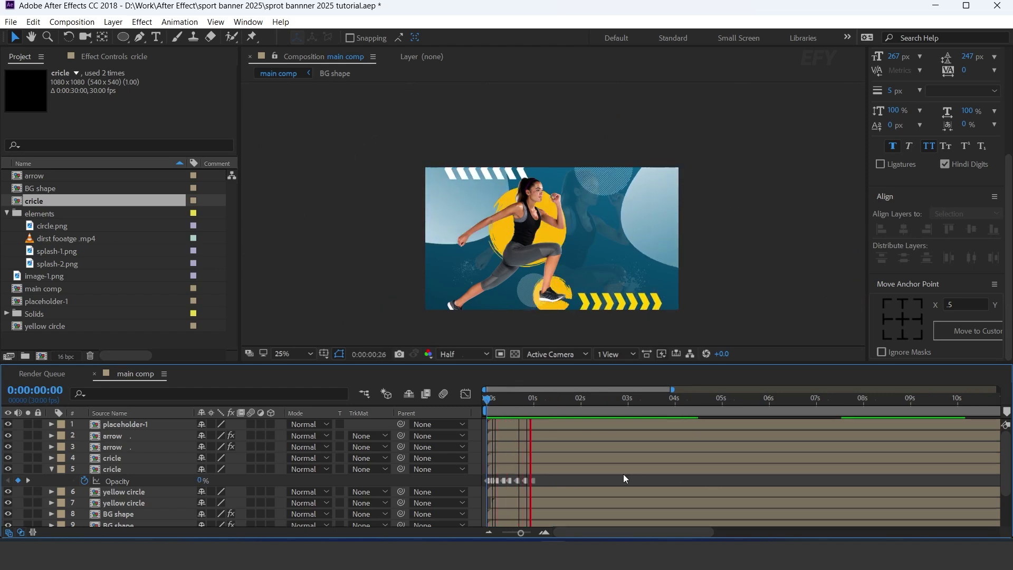
{"action": "key", "text": "space"}
Step: Move the upper cricle layer's opacity keyframes closer together so the flicker ends at about frame 17
{"action": "left_click", "coordinate": [545, 532]}
{"action": "left_click", "coordinate": [545, 533]}
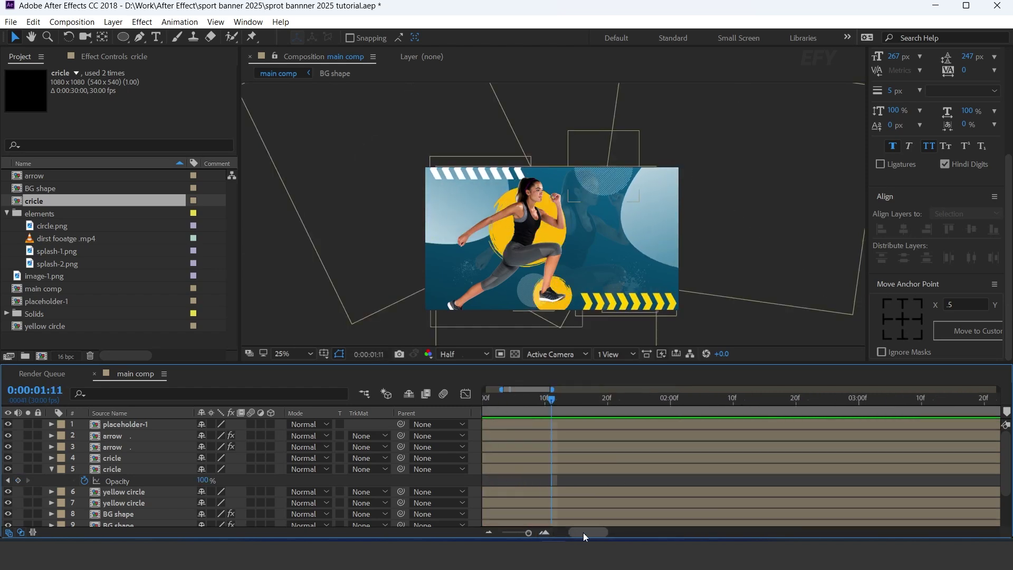
{"action": "left_click_drag", "start_coordinate": [584, 533], "coordinate": [549, 535]}
{"action": "left_click", "coordinate": [624, 479]}
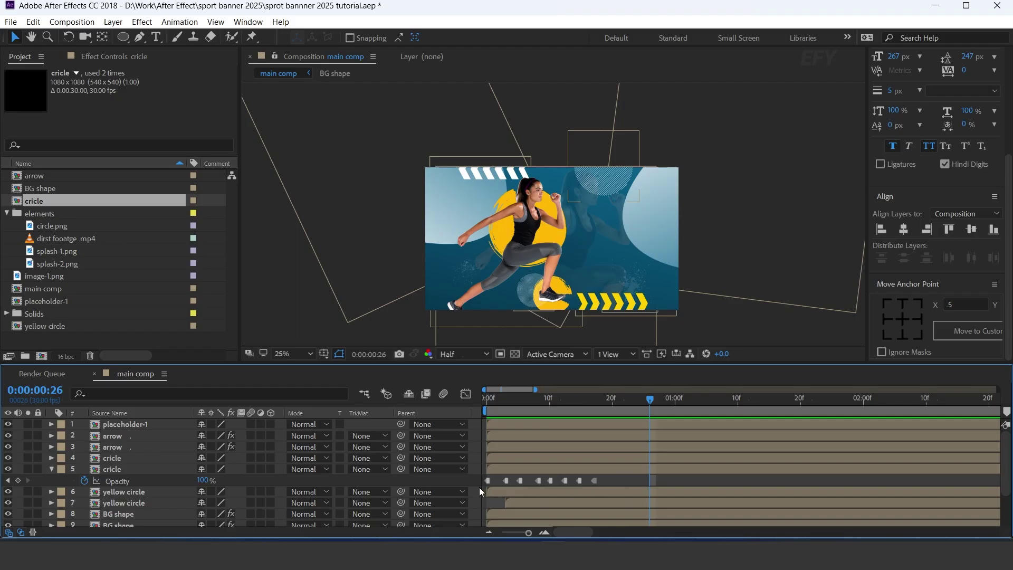
Step: Copy the upper cricle layer's opacity keyframes to the lower cricle layer, starting at frame 0, and stack the lower circle beneath the upper one
{"action": "left_click_drag", "start_coordinate": [479, 487], "coordinate": [473, 485]}
{"action": "left_click", "coordinate": [547, 470]}
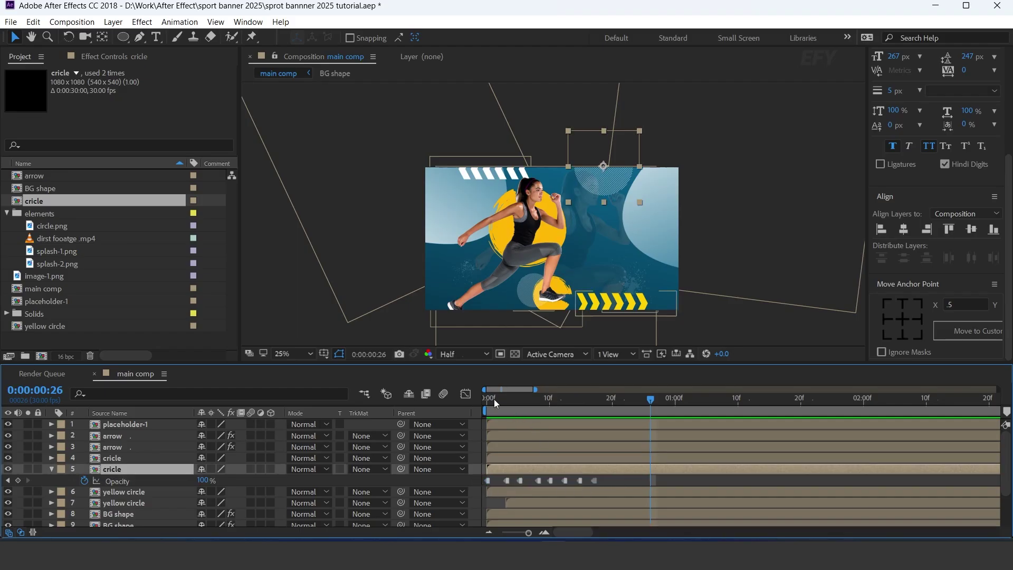
{"action": "left_click", "coordinate": [491, 399]}
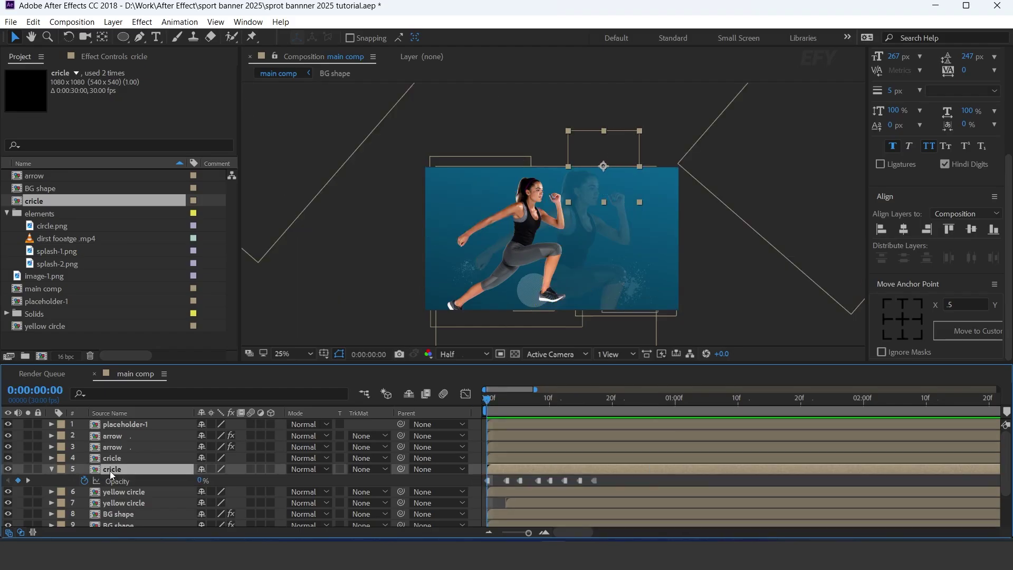
{"action": "left_click", "coordinate": [113, 458]}
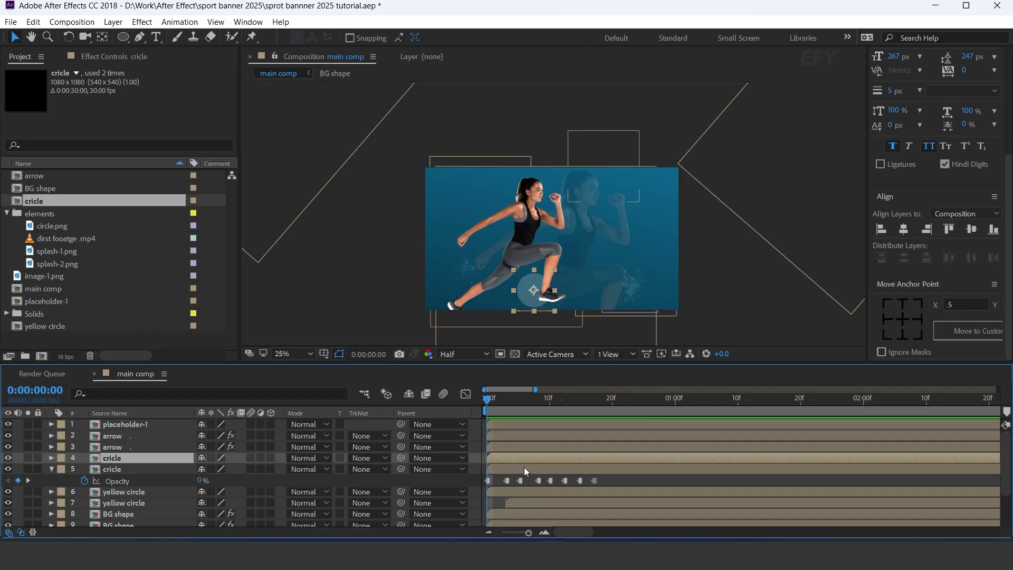
{"action": "key", "text": "ctrl+v"}
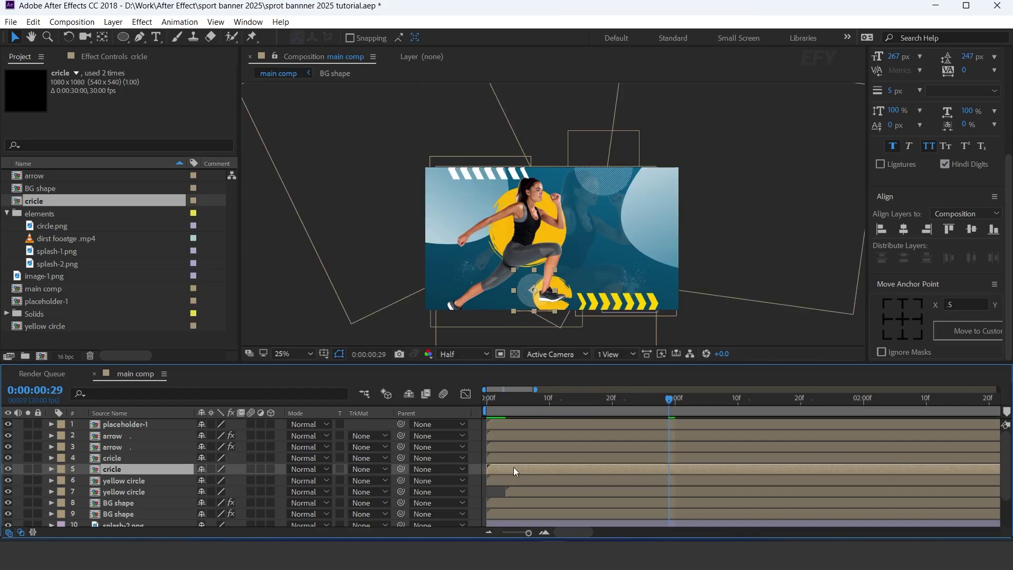
Step: Delay the lower cricle layer to start at frame 3, preview both flickers and check its keyframes
{"action": "left_click_drag", "start_coordinate": [514, 467], "coordinate": [529, 467]}
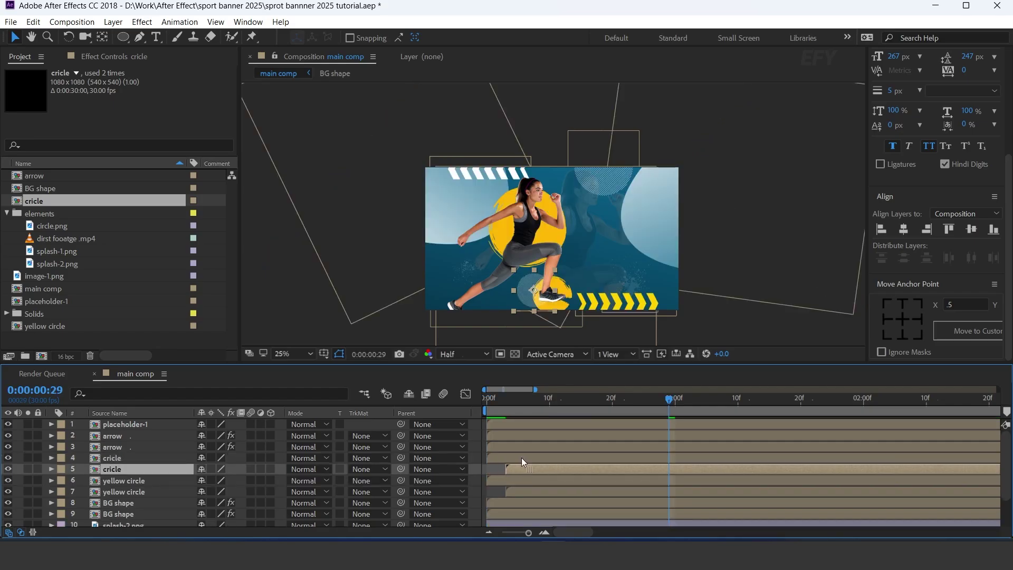
{"action": "left_click", "coordinate": [488, 398]}
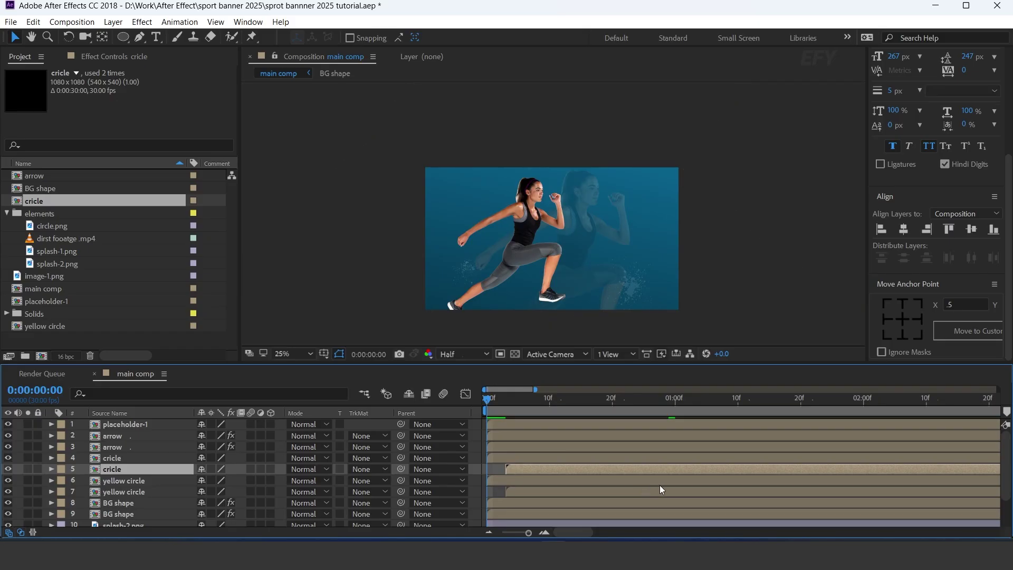
{"action": "key", "text": "space"}
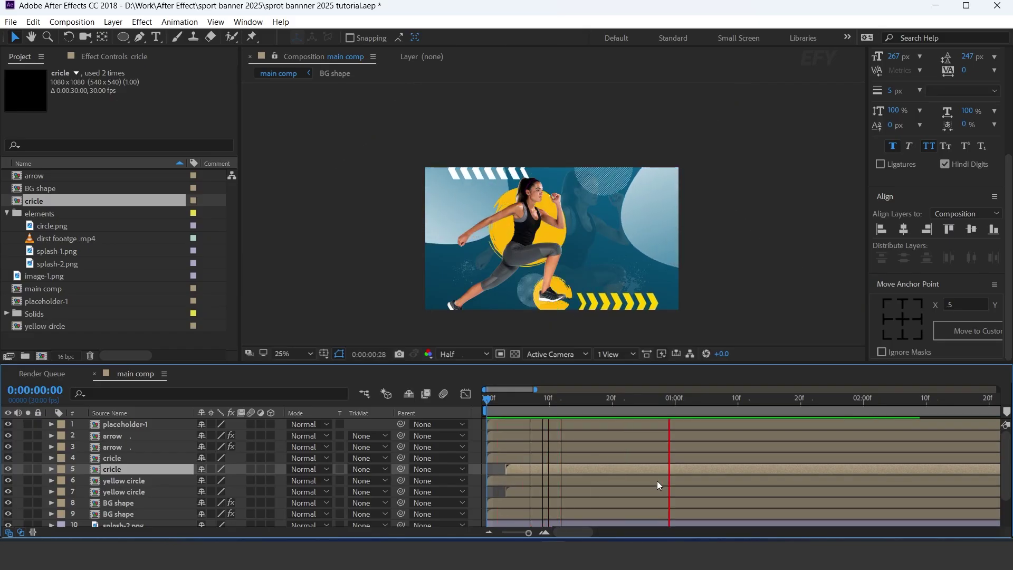
{"action": "left_click_drag", "start_coordinate": [720, 400], "coordinate": [724, 401]}
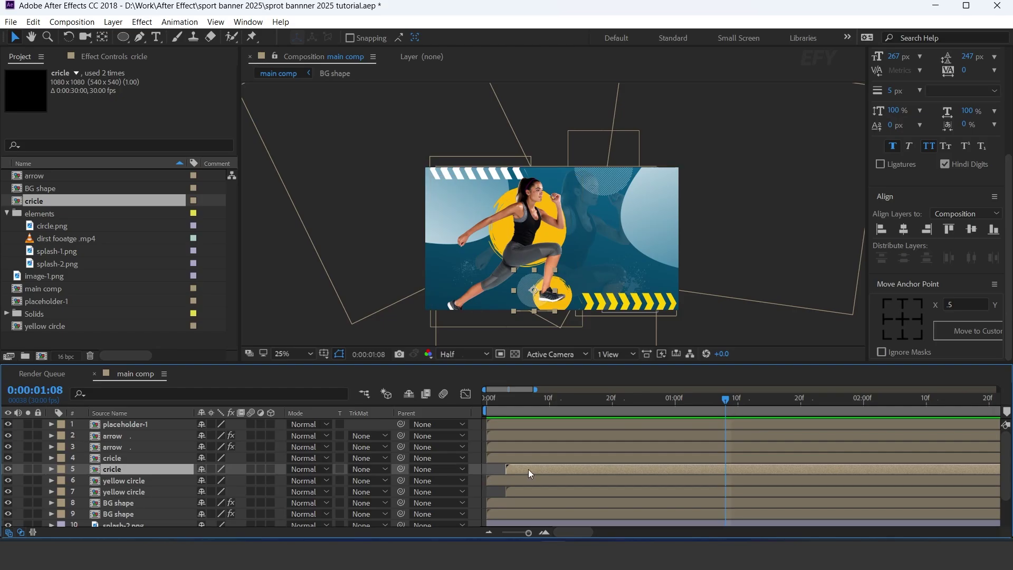
{"action": "key", "text": "u"}
{"action": "left_click_drag", "start_coordinate": [624, 475], "coordinate": [483, 483]}
{"action": "left_click", "coordinate": [55, 477]}
{"action": "key", "text": "u"}
Step: Animate the placeholder-1 layer's position so it slides in from -704, 634 at frame 0 to 616, 634 at frame 15
{"action": "left_click", "coordinate": [114, 425]}
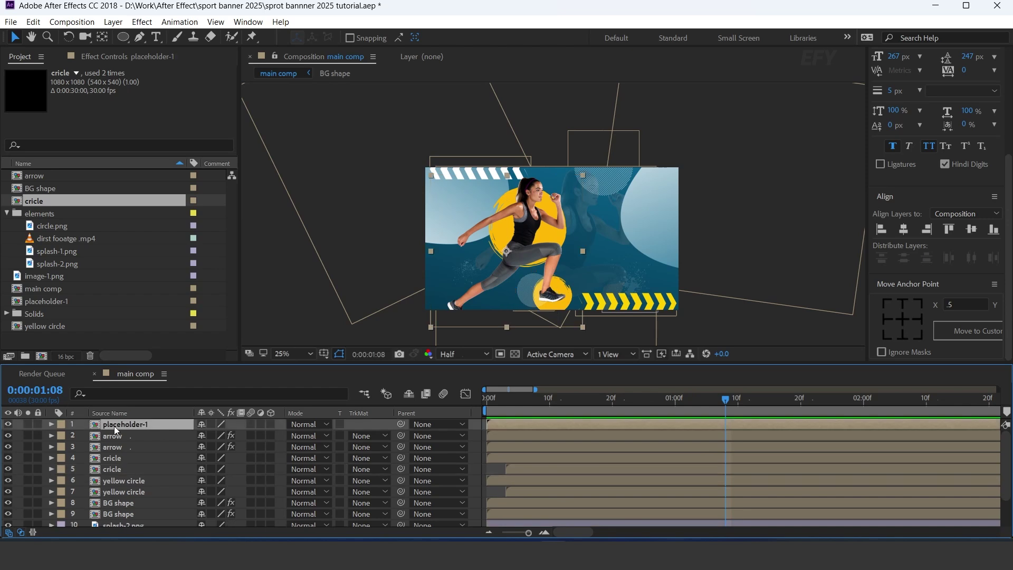
{"action": "left_click", "coordinate": [488, 401]}
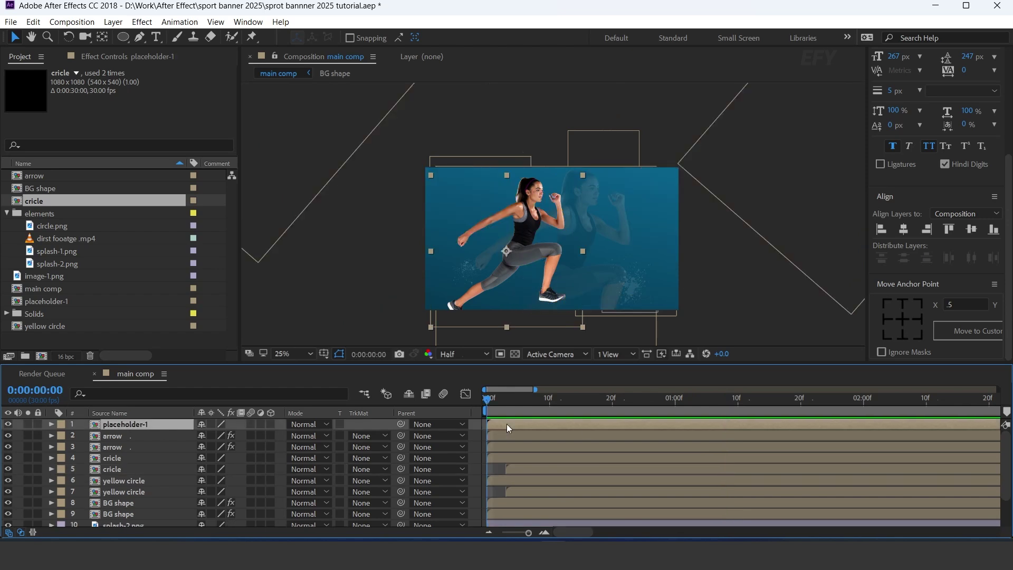
{"action": "key", "text": "space"}
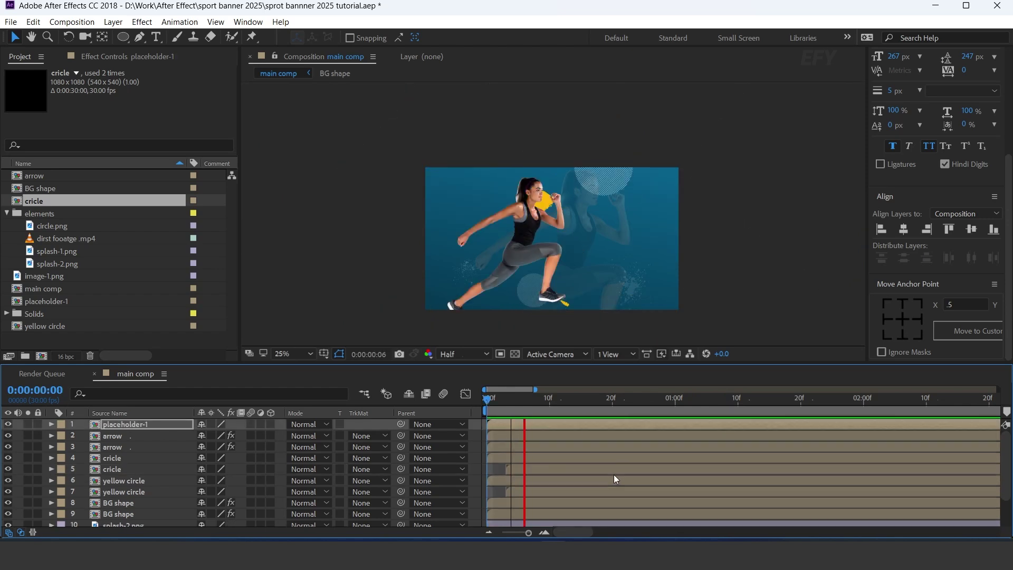
{"action": "key", "text": "space"}
{"action": "left_click", "coordinate": [544, 532]}
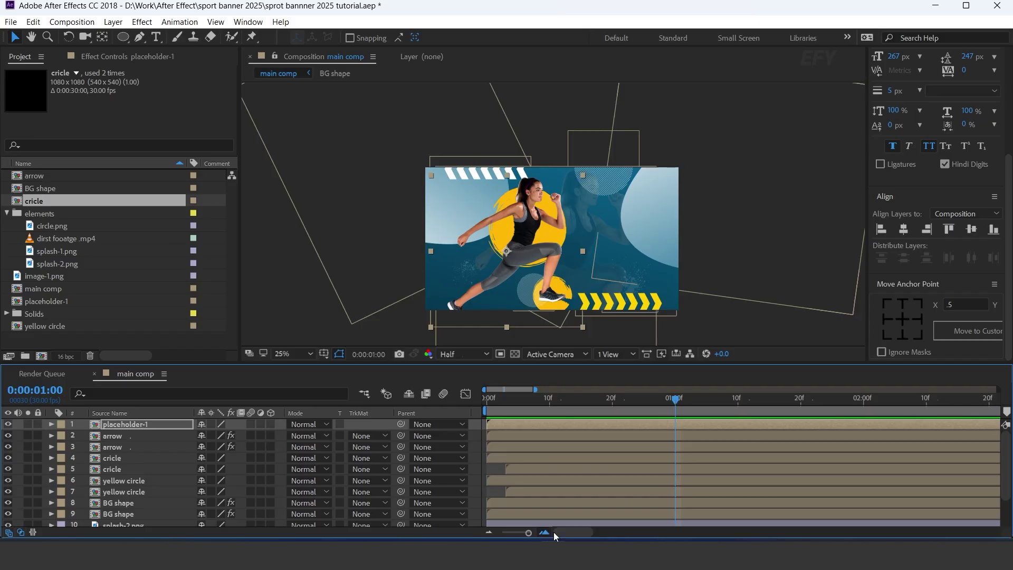
{"action": "left_click_drag", "start_coordinate": [559, 534], "coordinate": [530, 475]}
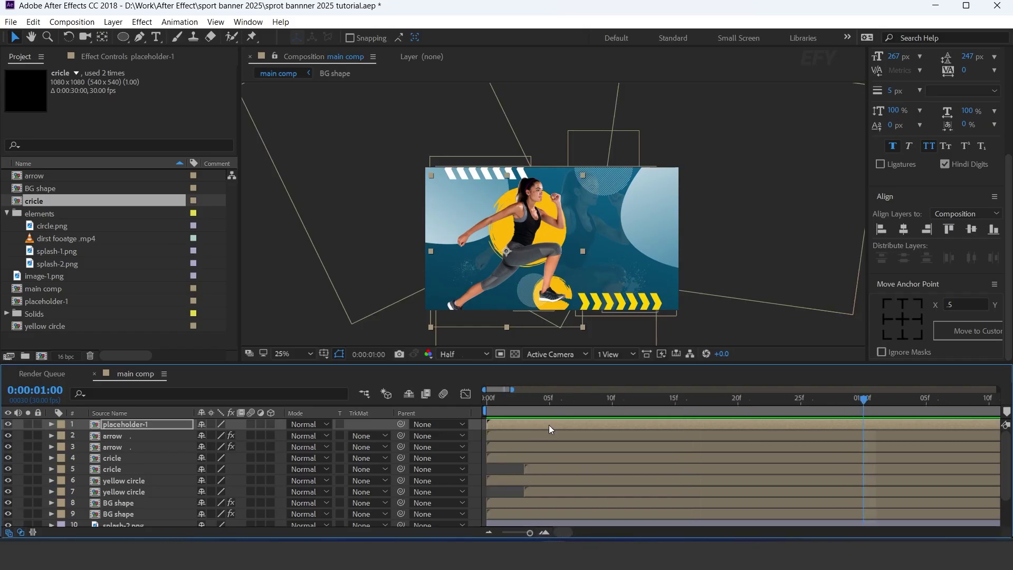
{"action": "left_click", "coordinate": [675, 399]}
{"action": "left_click", "coordinate": [124, 425]}
{"action": "key", "text": "p"}
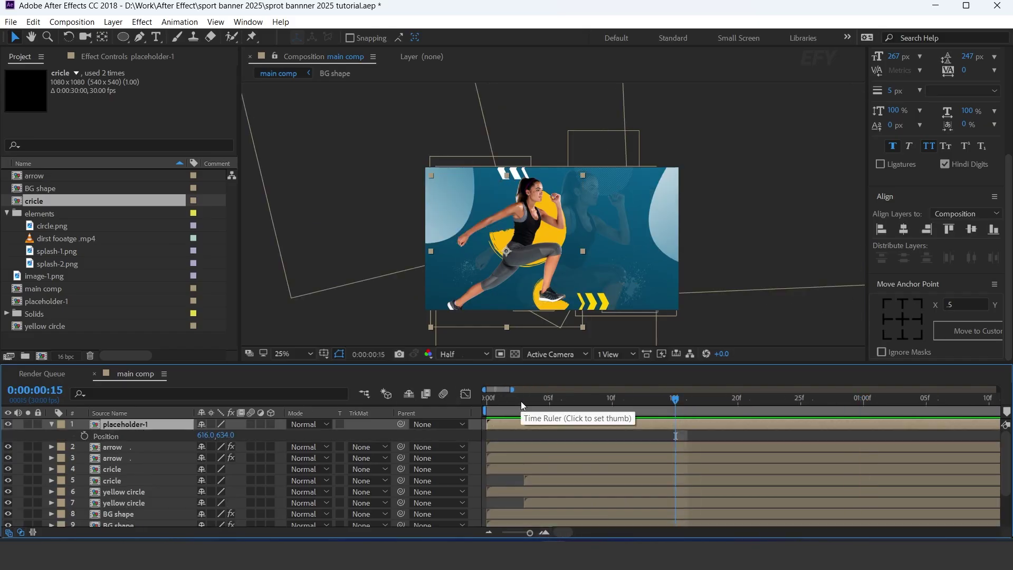
{"action": "left_click", "coordinate": [84, 436]}
{"action": "left_click", "coordinate": [489, 400]}
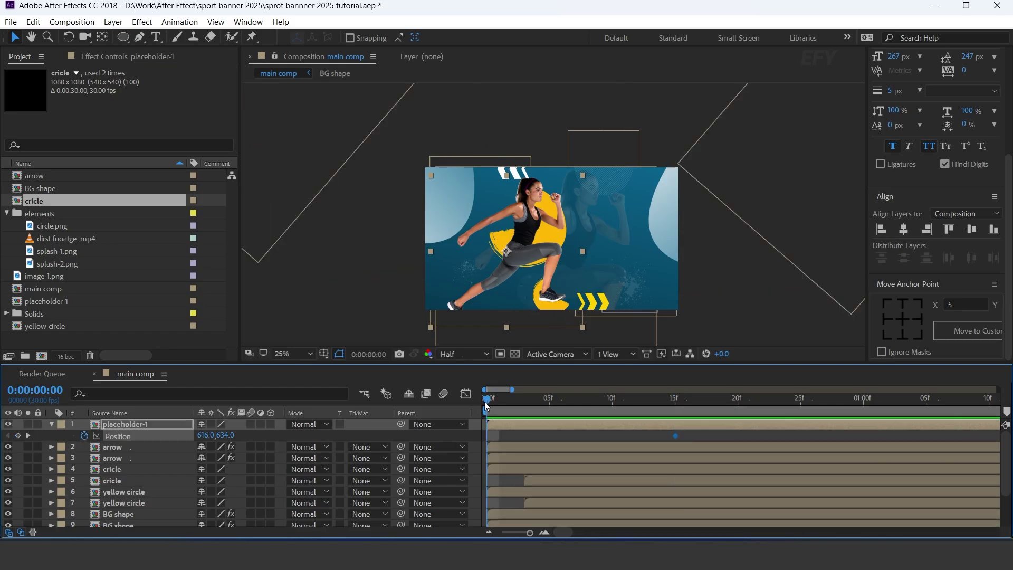
{"action": "left_click_drag", "start_coordinate": [506, 249], "coordinate": [333, 250]}
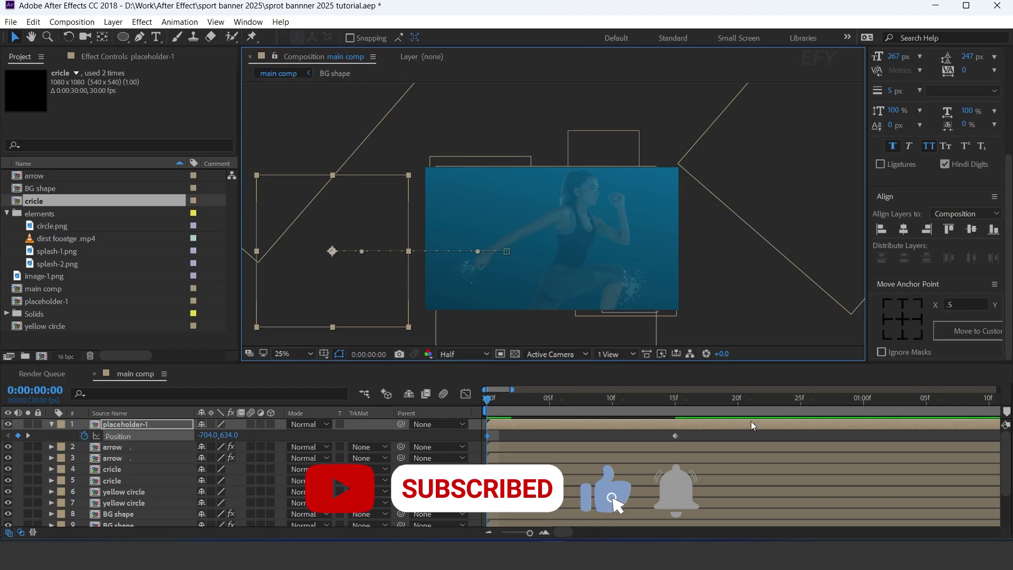
Step: Preview the runner's slide-in and give the placeholder-1 layer flickering opacity keyframes between frames 0 and 15
{"action": "key", "text": "space"}
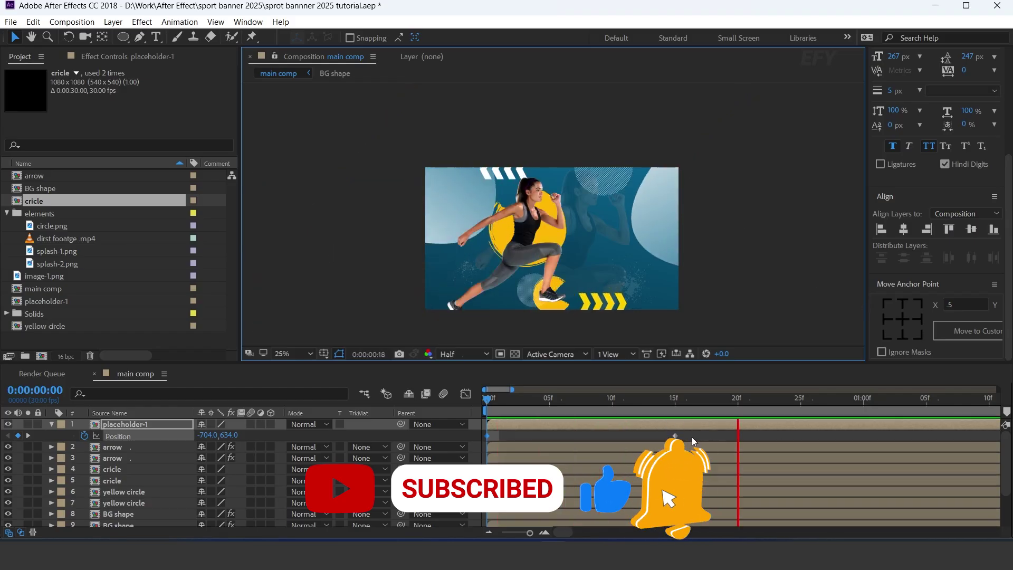
{"action": "key", "text": "space"}
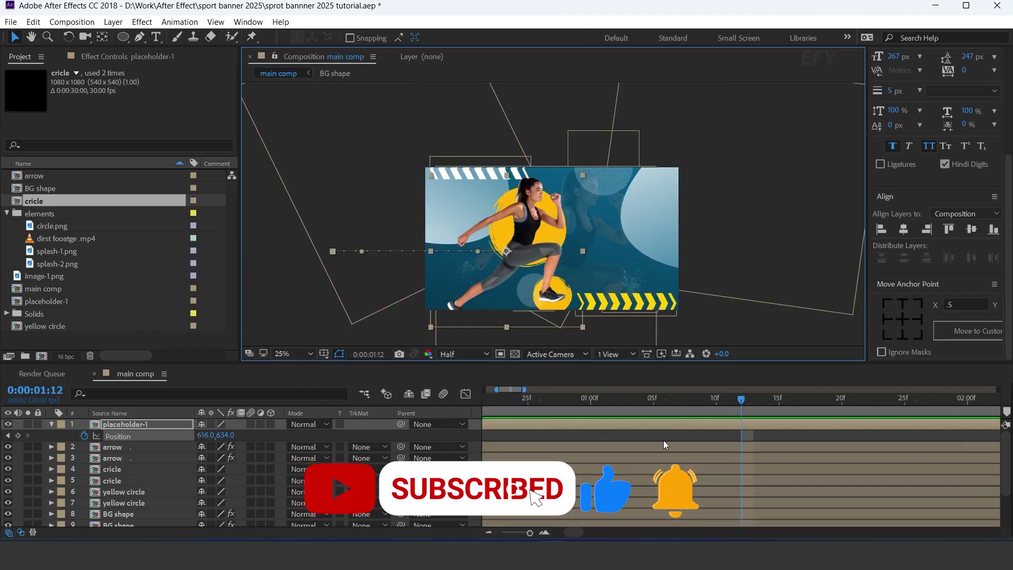
{"action": "scroll", "coordinate": [663, 440], "scroll_direction": "down", "scroll_amount": 3}
{"action": "left_click", "coordinate": [567, 424]}
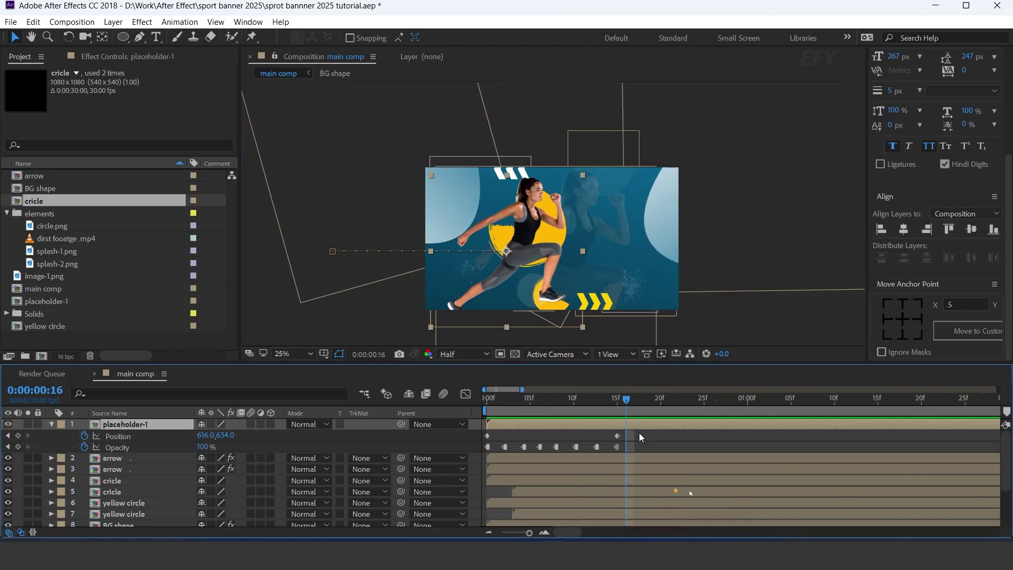
Step: Apply Easy Ease to placeholder-1's two position keyframes and shape the speed curve to peak at about frame 4 with a long slowdown
{"action": "left_click_drag", "start_coordinate": [639, 432], "coordinate": [480, 438]}
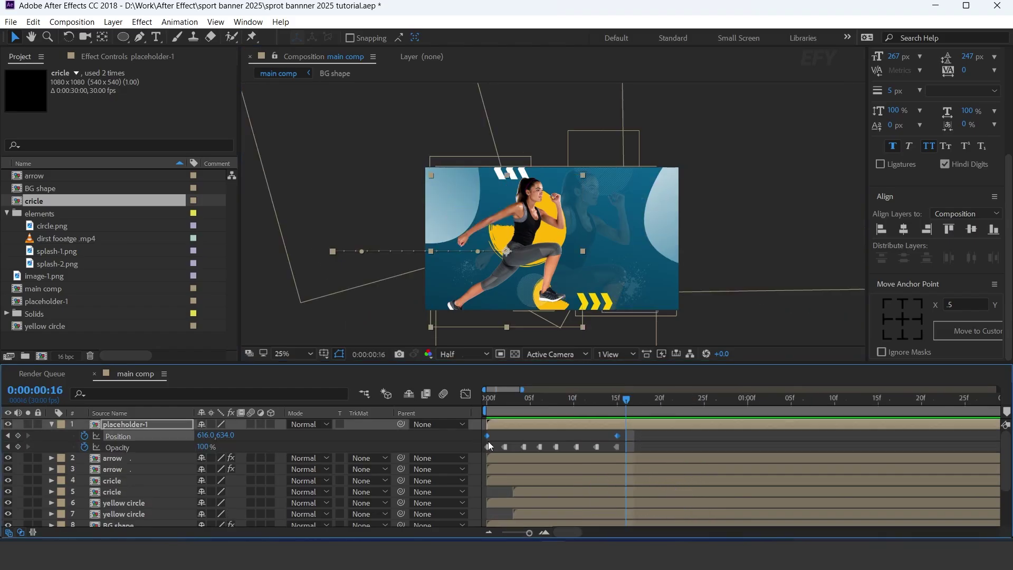
{"action": "right_click", "coordinate": [618, 434]}
{"action": "mouse_move", "coordinate": [653, 426]}
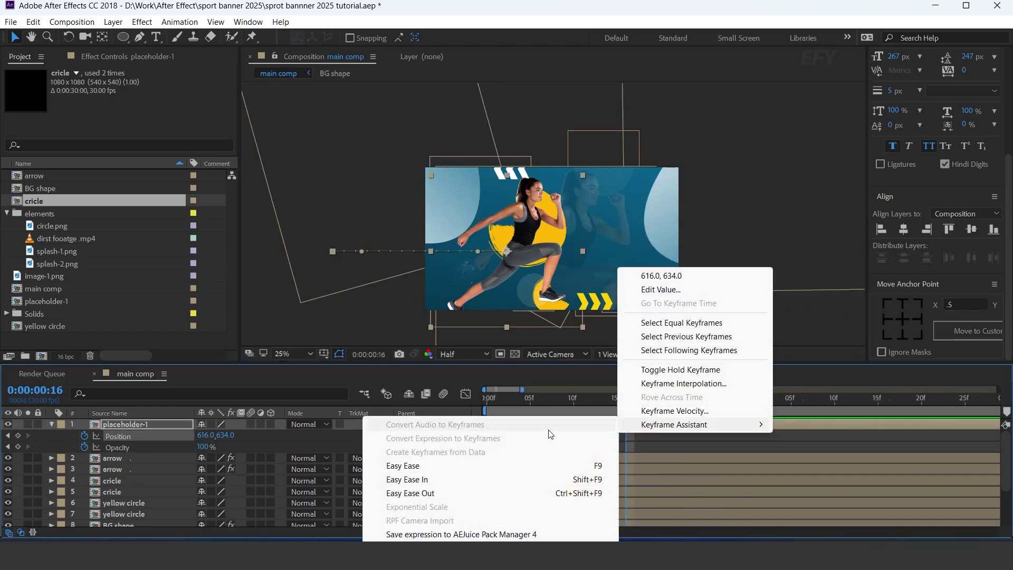
{"action": "left_click", "coordinate": [417, 467]}
{"action": "left_click", "coordinate": [466, 393]}
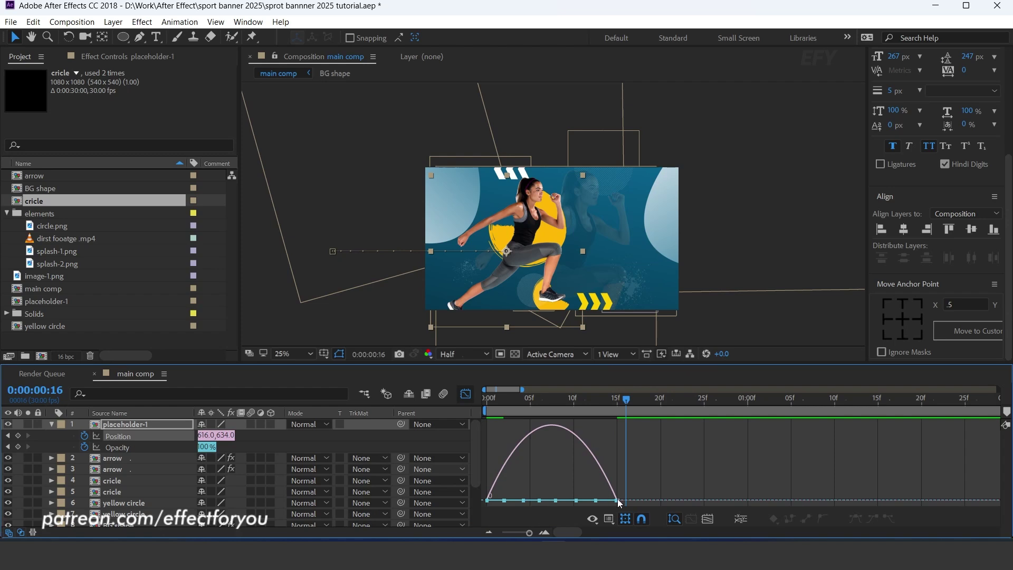
{"action": "key", "text": "ctrl+a"}
{"action": "left_click_drag", "start_coordinate": [595, 496], "coordinate": [561, 495]}
{"action": "left_click", "coordinate": [574, 402]}
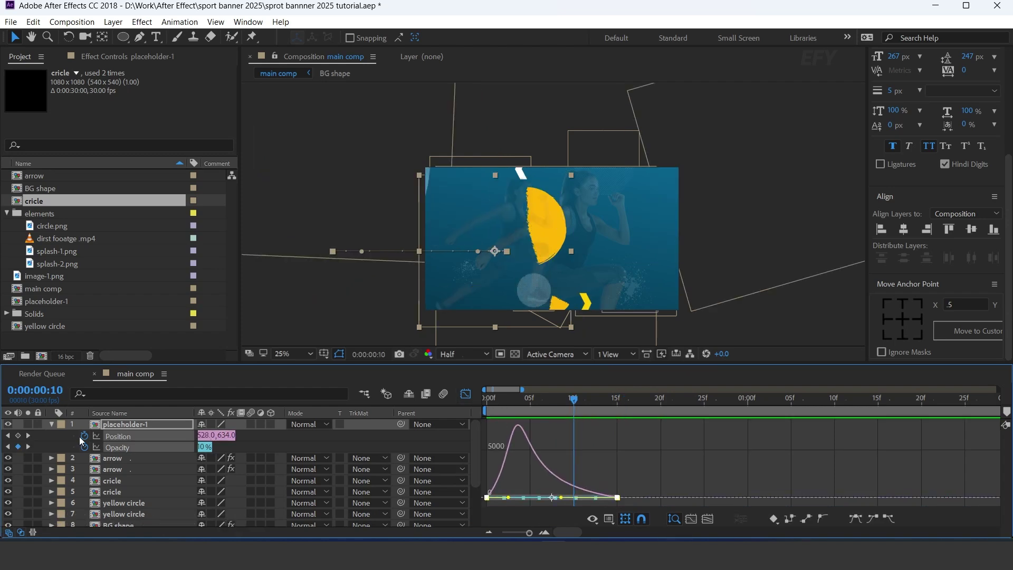
{"action": "left_click", "coordinate": [51, 423]}
{"action": "left_click_drag", "start_coordinate": [581, 402], "coordinate": [618, 406]}
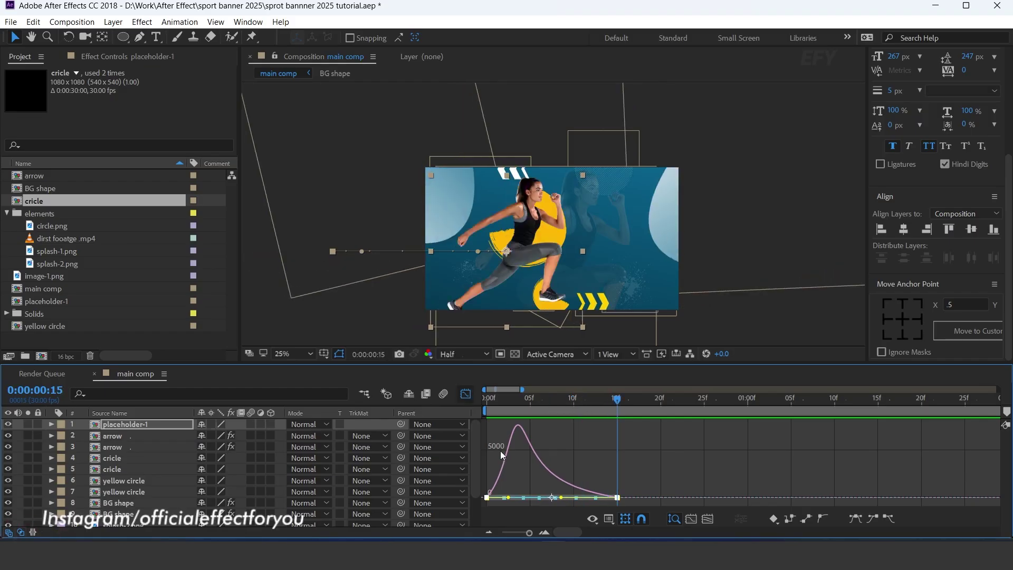
{"action": "left_click", "coordinate": [466, 394]}
Step: Add the expression posterizeTime (5); wiggle(2,5) to placeholder-1's position and preview the motion from frame 0
{"action": "left_click", "coordinate": [151, 423]}
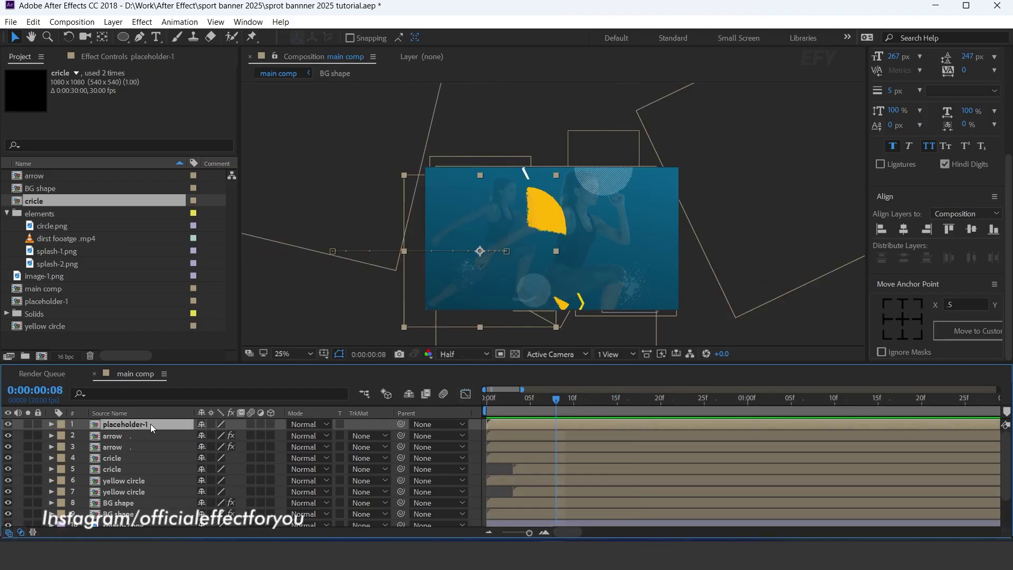
{"action": "key", "text": "p"}
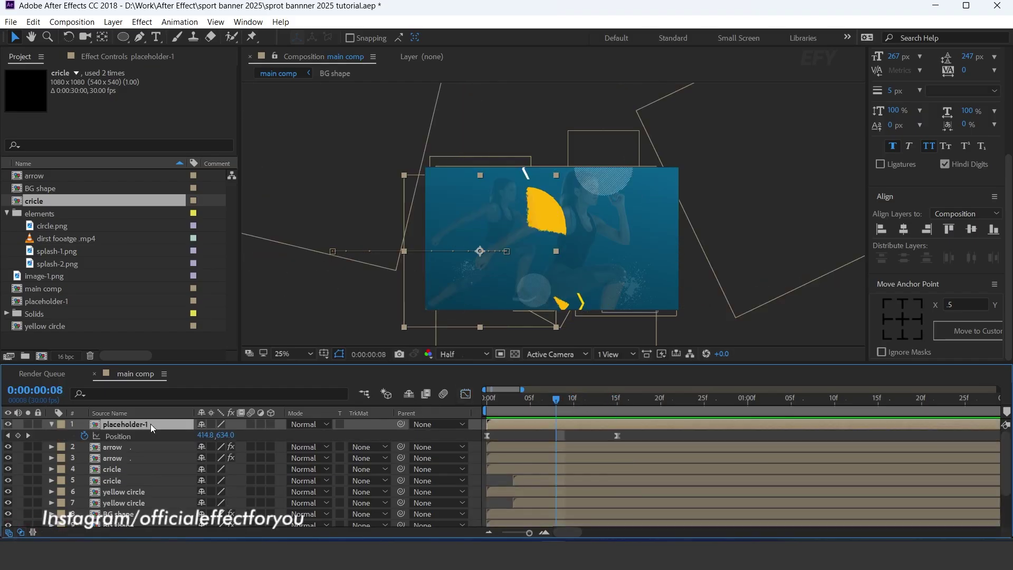
{"action": "left_click", "coordinate": [84, 435], "text": "alt"}
{"action": "type", "text": "posterizeTime(5); wiggle(2,5)"}
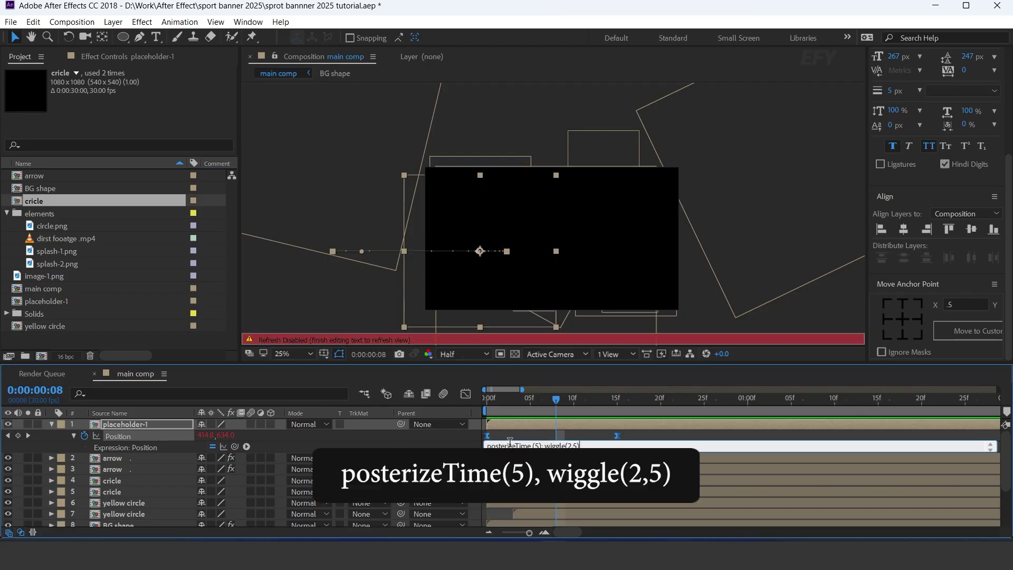
{"action": "left_click", "coordinate": [578, 423]}
{"action": "left_click_drag", "start_coordinate": [492, 400], "coordinate": [470, 406]}
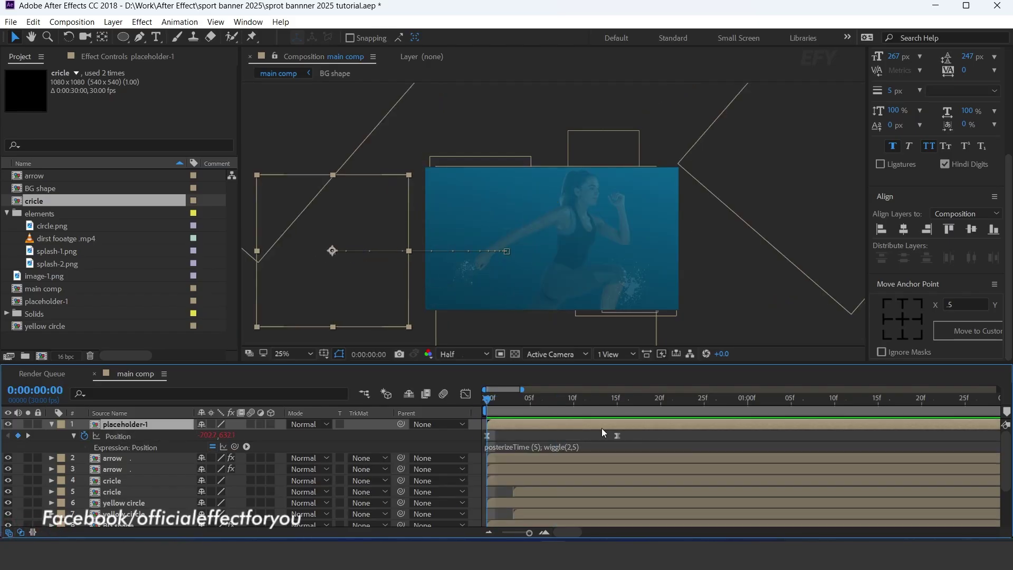
{"action": "key", "text": "space"}
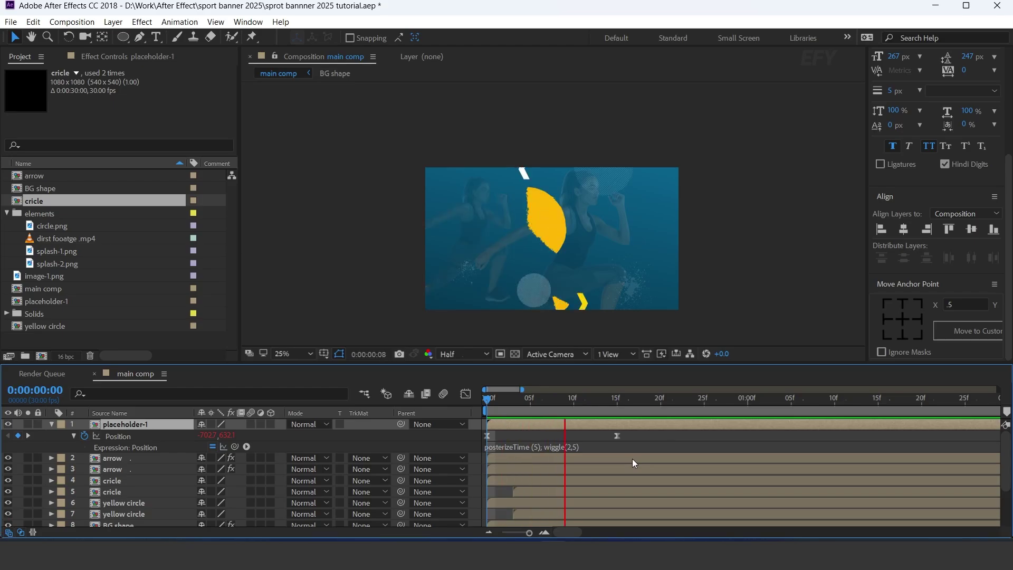
{"action": "key", "text": "space"}
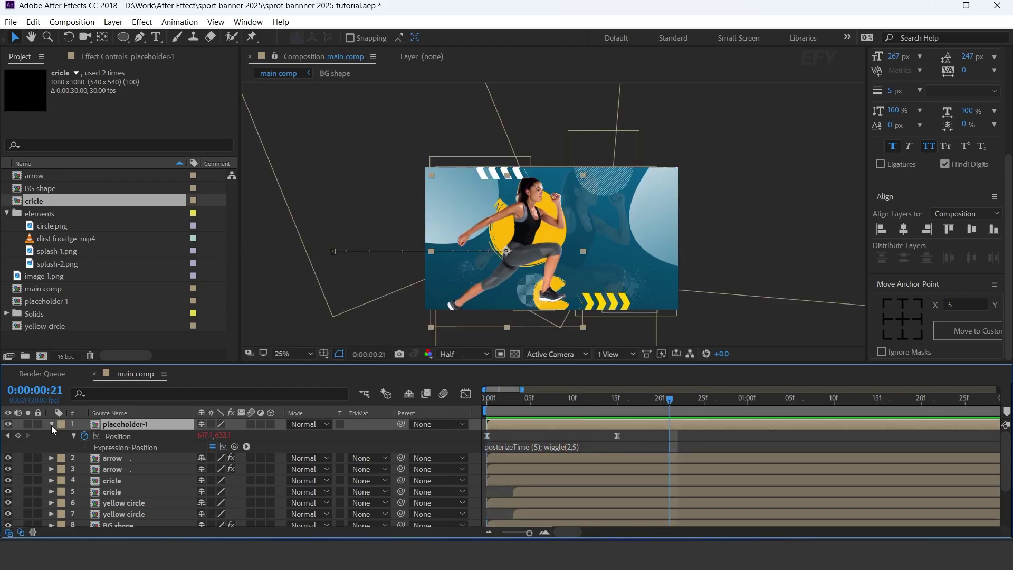
{"action": "left_click", "coordinate": [51, 425]}
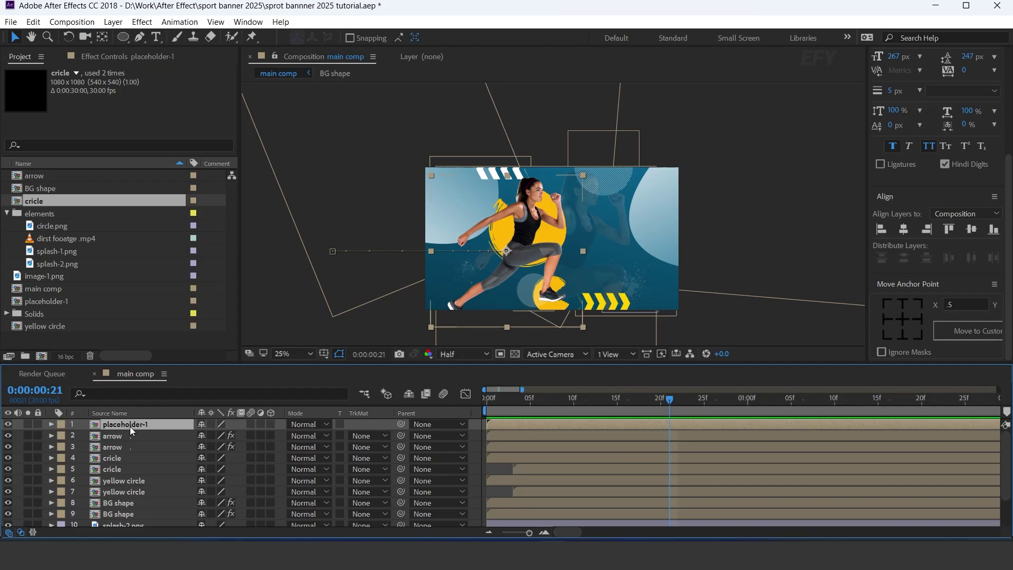
Step: Duplicate the placeholder-1 layer and apply a red Fill effect to the lower copy
{"action": "key", "text": "ctrl+d"}
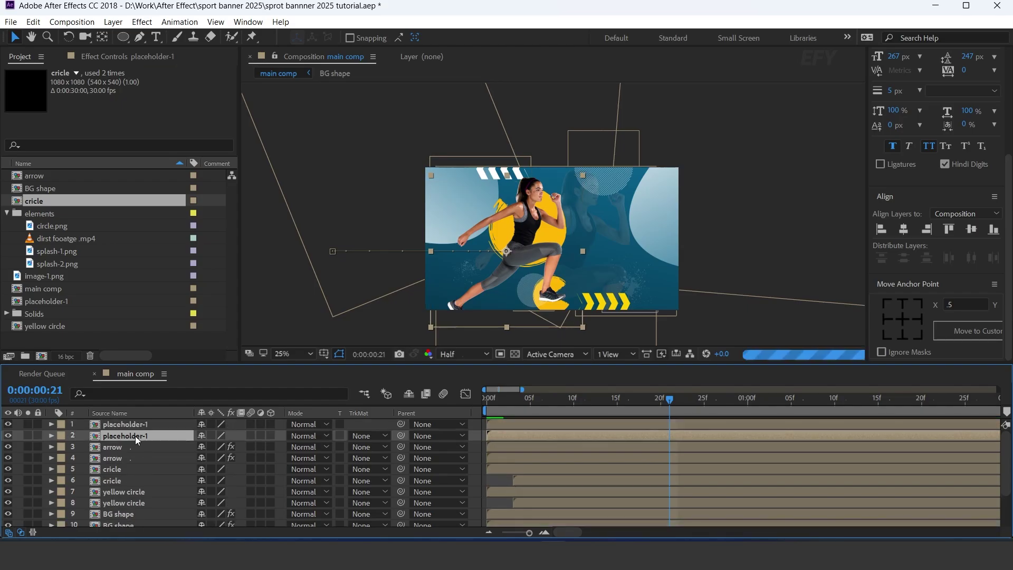
{"action": "key", "text": "ctrl+space"}
{"action": "type", "text": "fil"}
{"action": "left_click", "coordinate": [135, 440]}
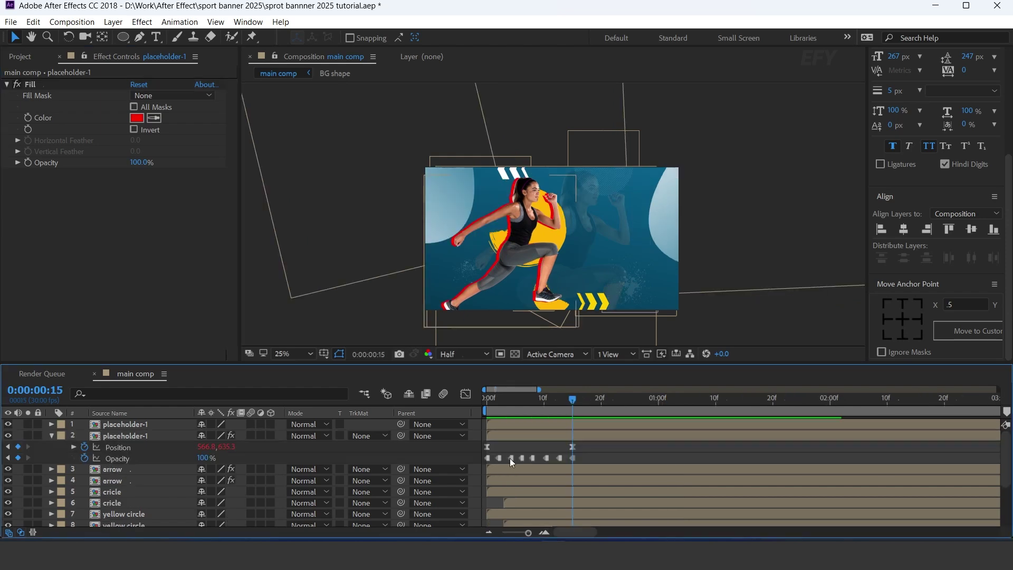
Step: Remove the red placeholder-1 copy's opacity keyframes and frame 0 position keyframe, and start the layer at frame 15
{"action": "left_click_drag", "start_coordinate": [598, 456], "coordinate": [591, 437]}
{"action": "key", "text": "Delete"}
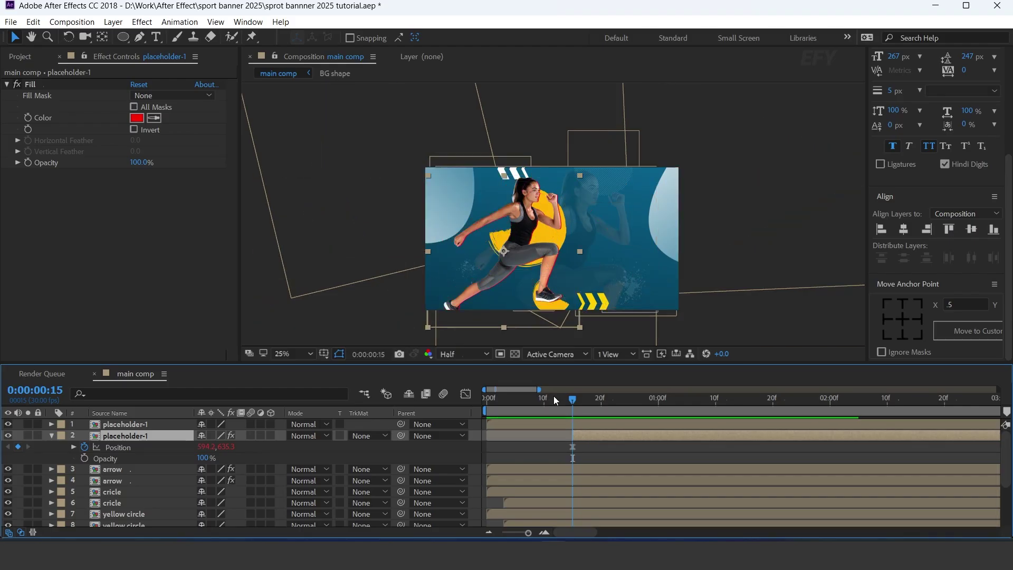
{"action": "left_click", "coordinate": [553, 396]}
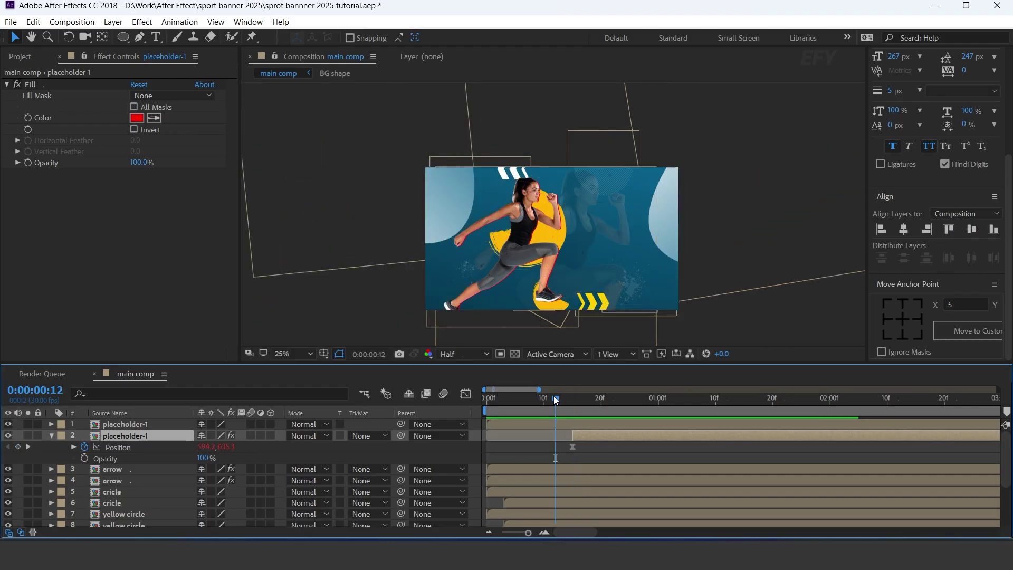
{"action": "left_click_drag", "start_coordinate": [553, 398], "coordinate": [487, 404]}
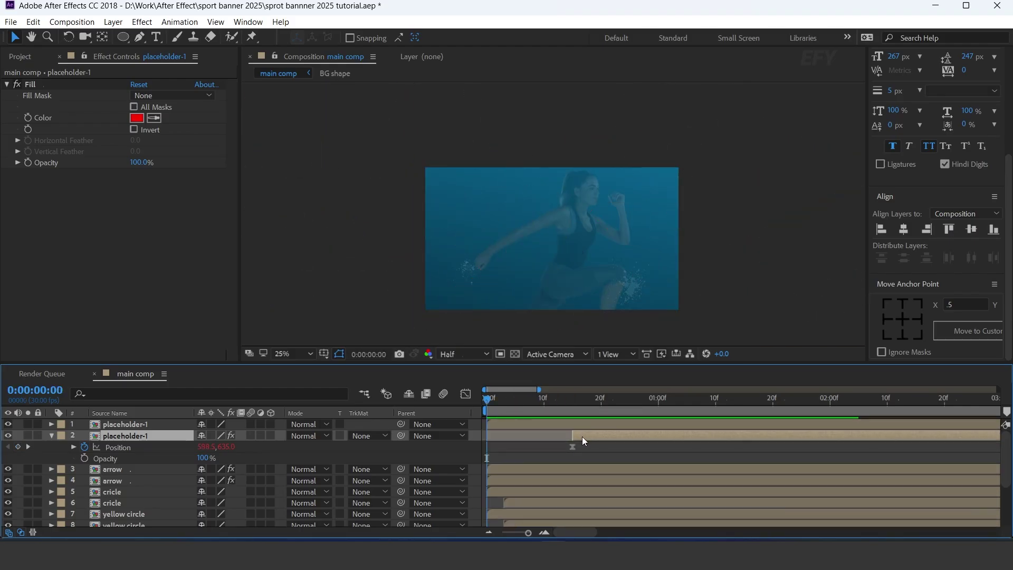
{"action": "key", "text": "space"}
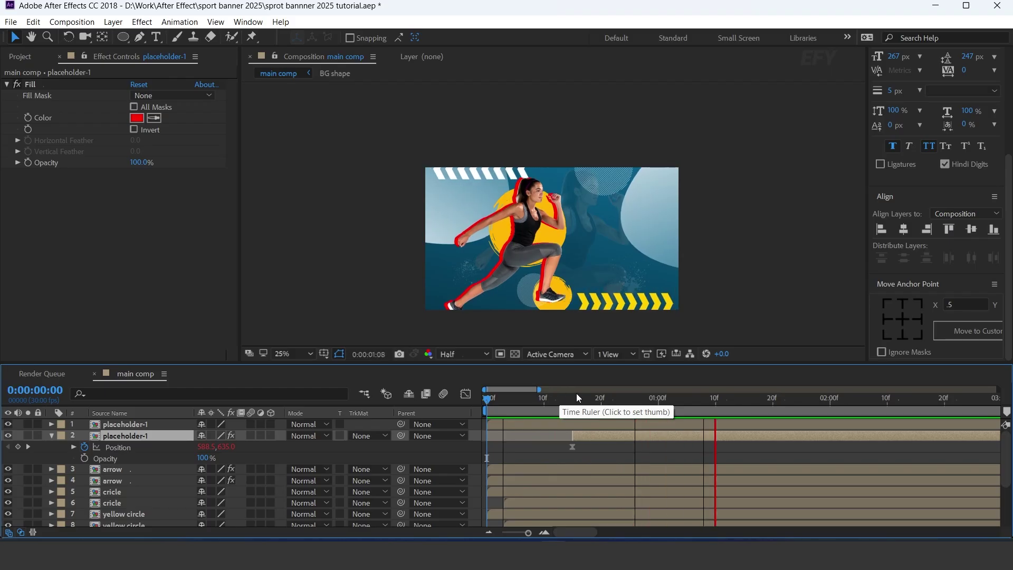
{"action": "left_click", "coordinate": [533, 398]}
{"action": "key", "text": "space"}
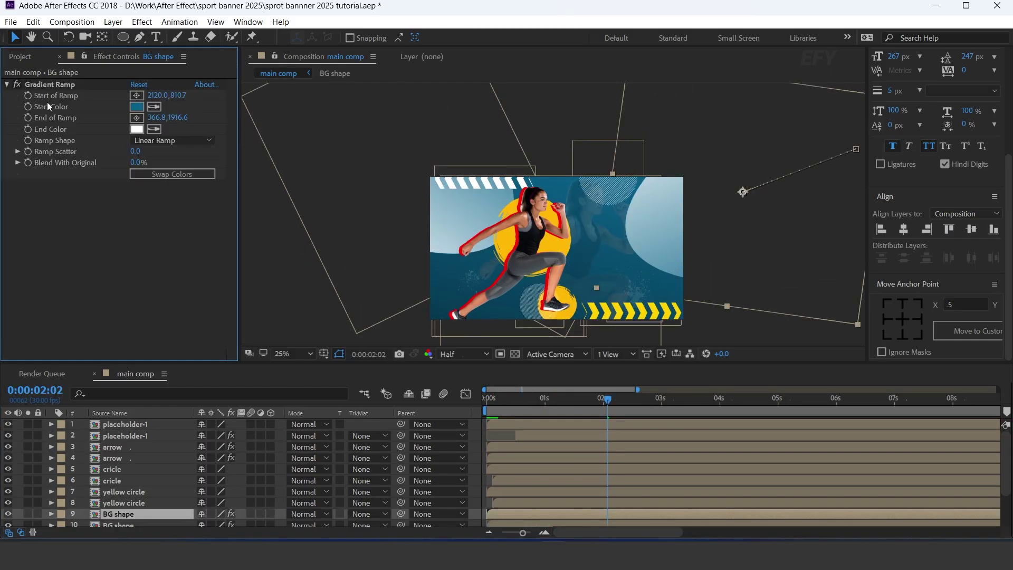
Step: Create a new 600 × 200 px composition named small dots
{"action": "left_click", "coordinate": [16, 56]}
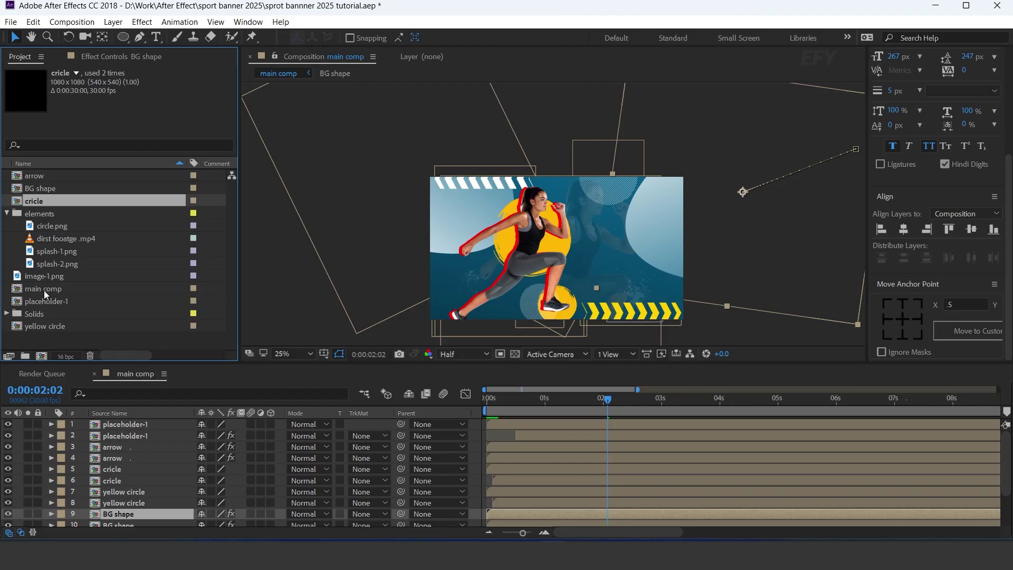
{"action": "left_click", "coordinate": [50, 335]}
{"action": "left_click", "coordinate": [41, 357]}
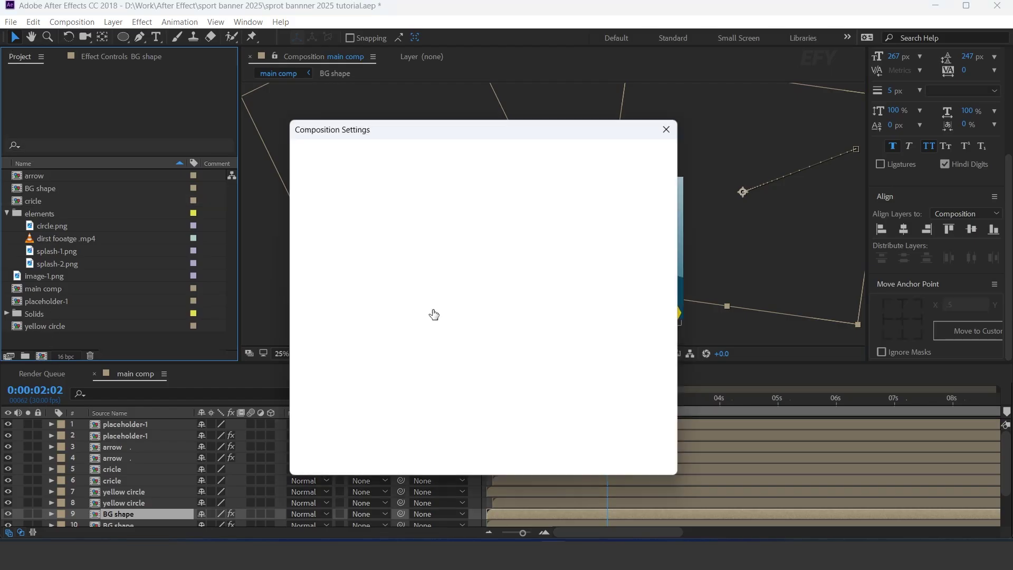
{"action": "left_click", "coordinate": [382, 222]}
{"action": "type", "text": "600"}
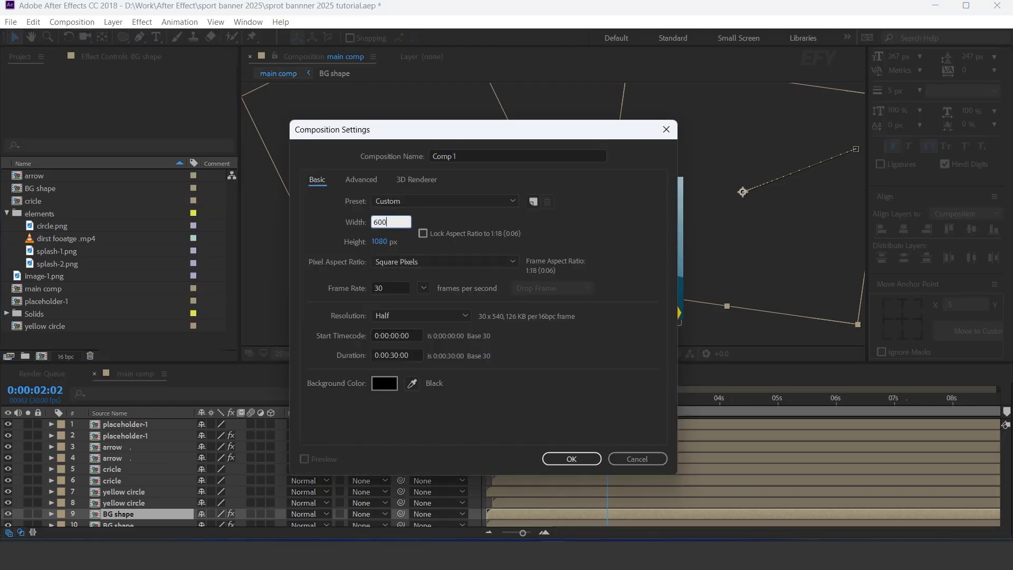
{"action": "key", "text": "Tab"}
{"action": "type", "text": "200"}
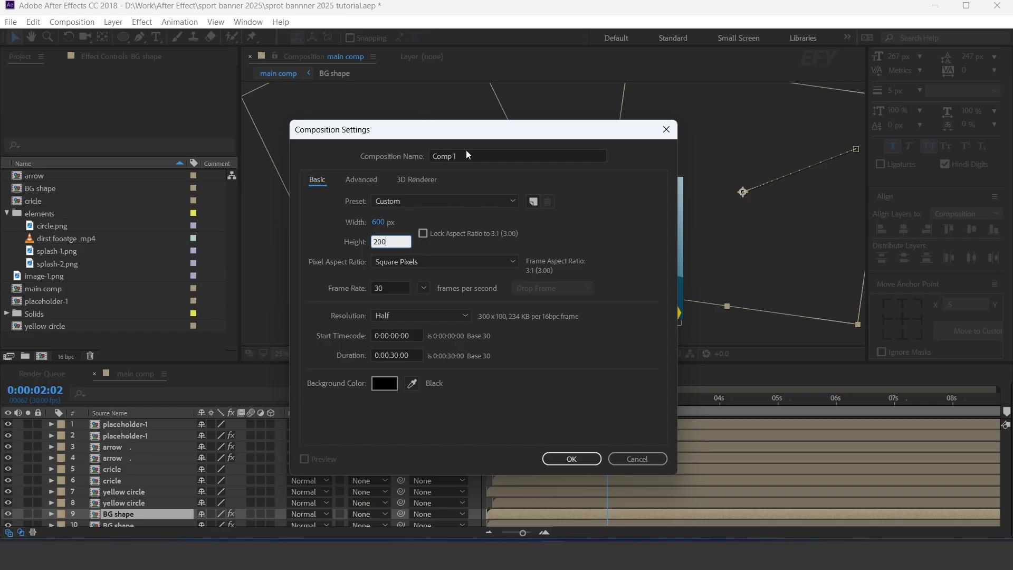
{"action": "left_click", "coordinate": [467, 154]}
{"action": "type", "text": "small"}
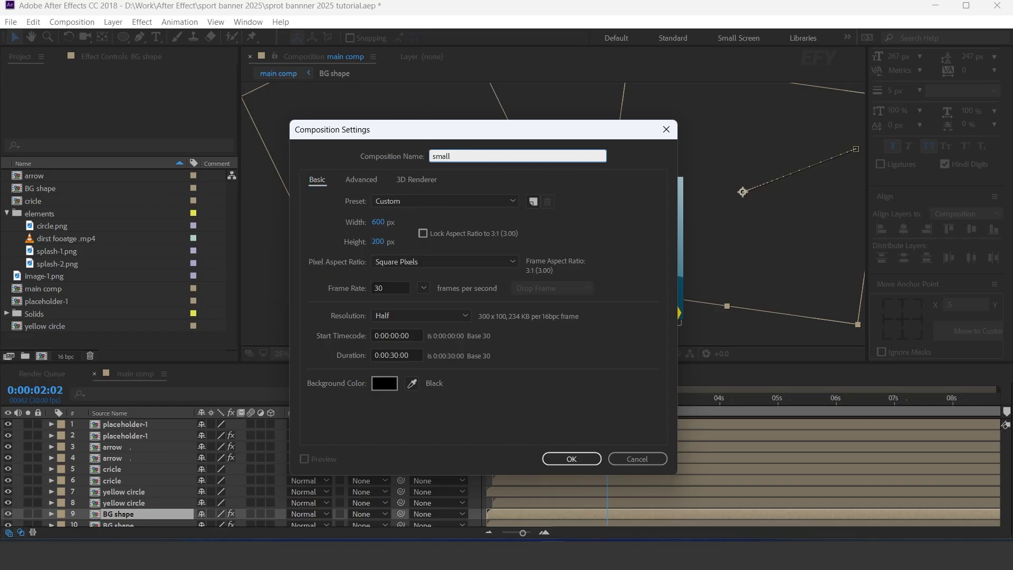
{"action": "key", "text": "Return"}
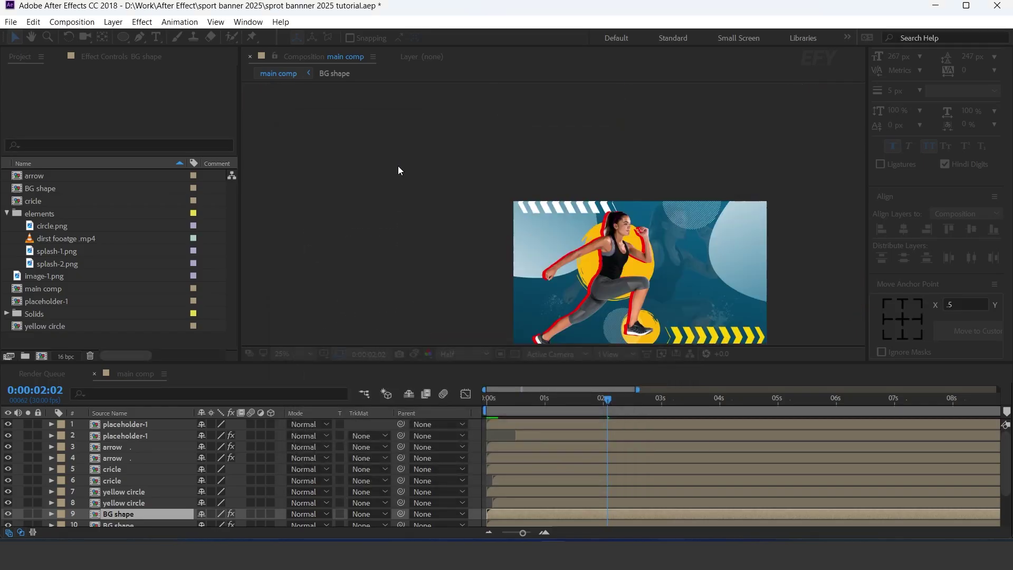
Step: Draw a small white circle near the upper-left corner of the small dots composition with the Ellipse tool
{"action": "left_click", "coordinate": [122, 39]}
{"action": "scroll", "coordinate": [592, 219], "scroll_direction": "up", "scroll_amount": 3}
{"action": "scroll", "coordinate": [591, 219], "scroll_direction": "down", "scroll_amount": 1}
{"action": "left_click_drag", "start_coordinate": [424, 190], "coordinate": [421, 181]}
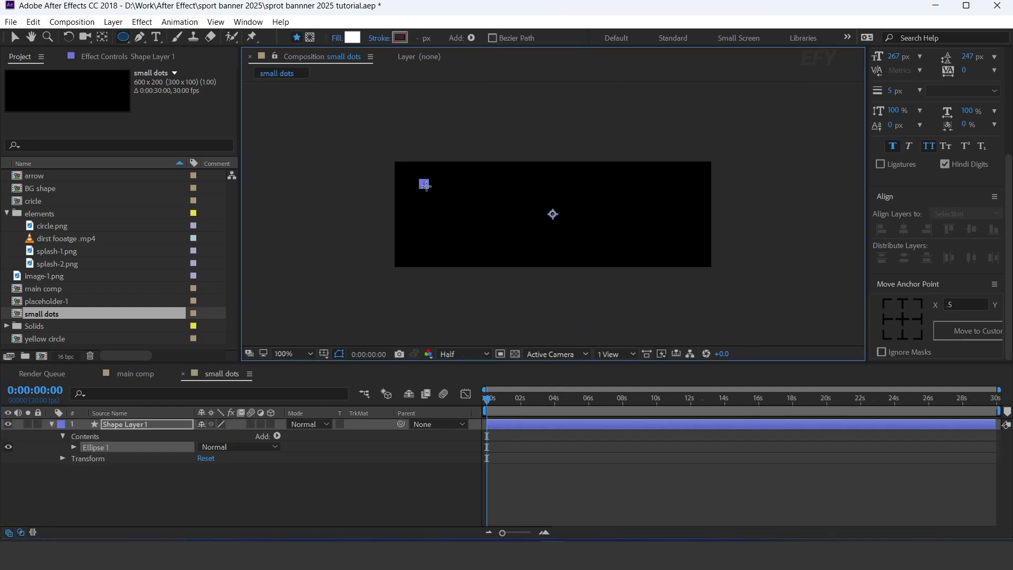
{"action": "key", "text": "v"}
Step: Add a Repeater to the circle's shape layer and set its transform position to 40, 0
{"action": "left_click", "coordinate": [144, 424]}
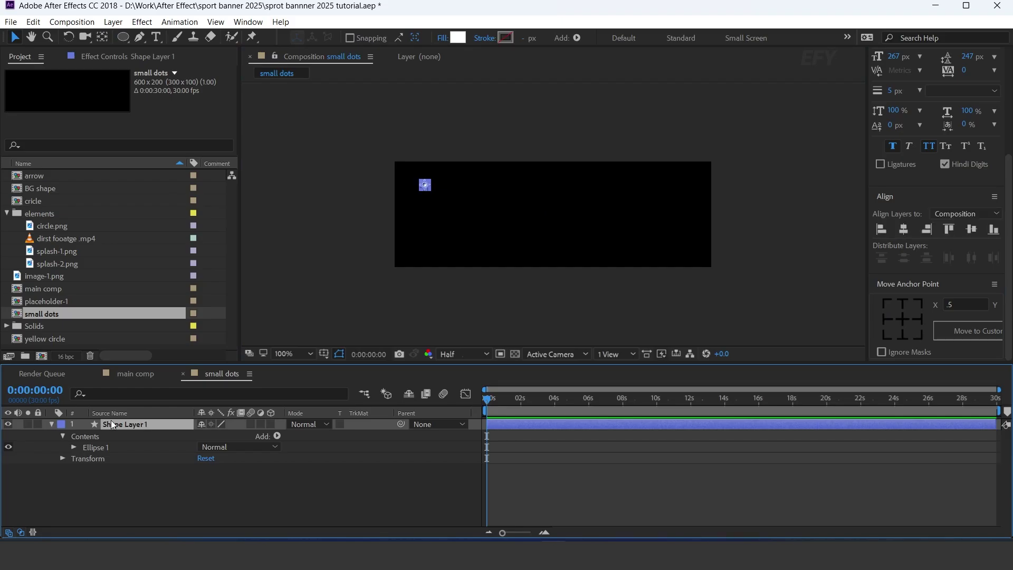
{"action": "left_click", "coordinate": [51, 424]}
{"action": "left_click", "coordinate": [51, 424]}
{"action": "left_click", "coordinate": [277, 436]}
{"action": "left_click", "coordinate": [268, 331]}
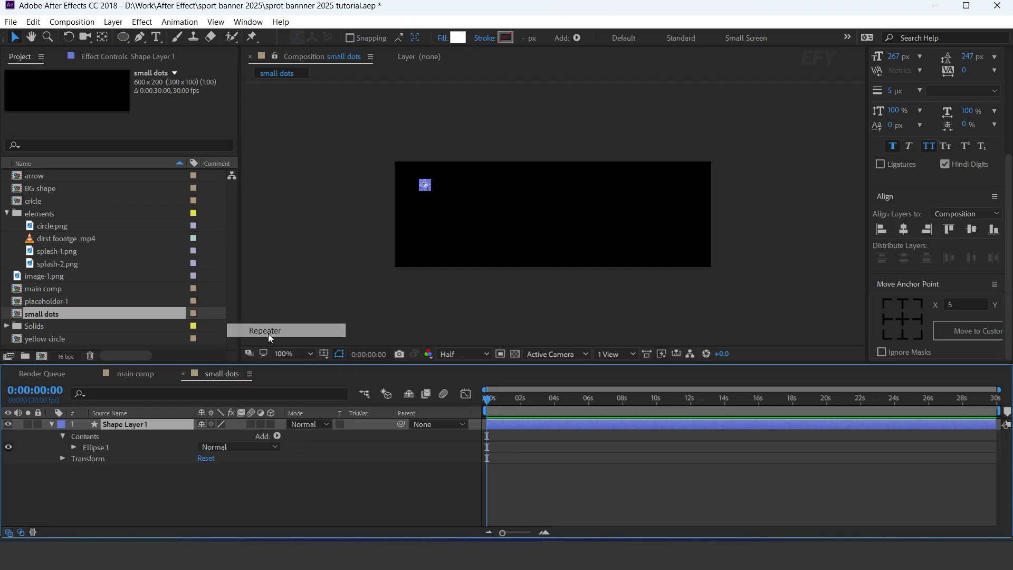
{"action": "left_click", "coordinate": [74, 459]}
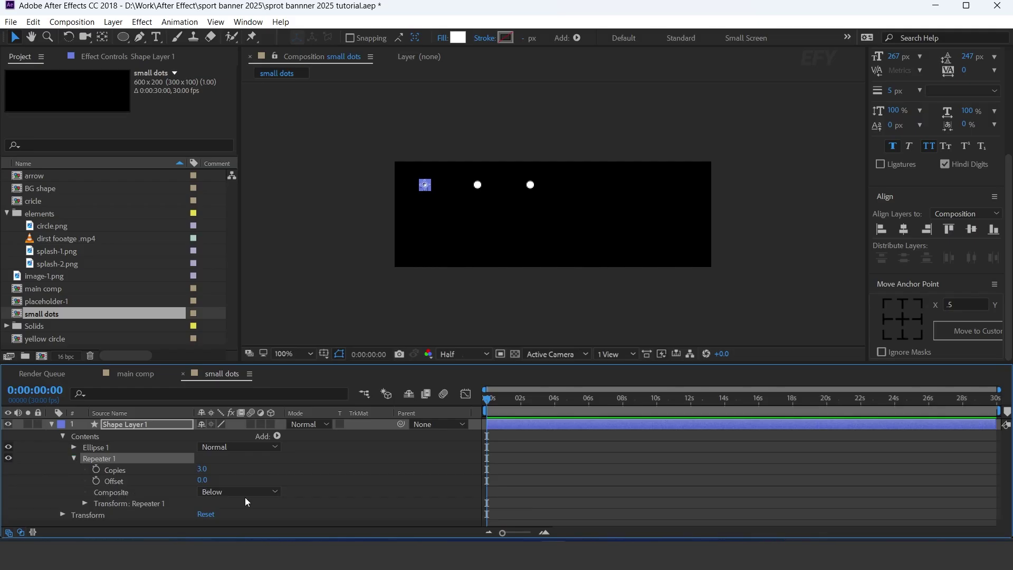
{"action": "left_click", "coordinate": [85, 503]}
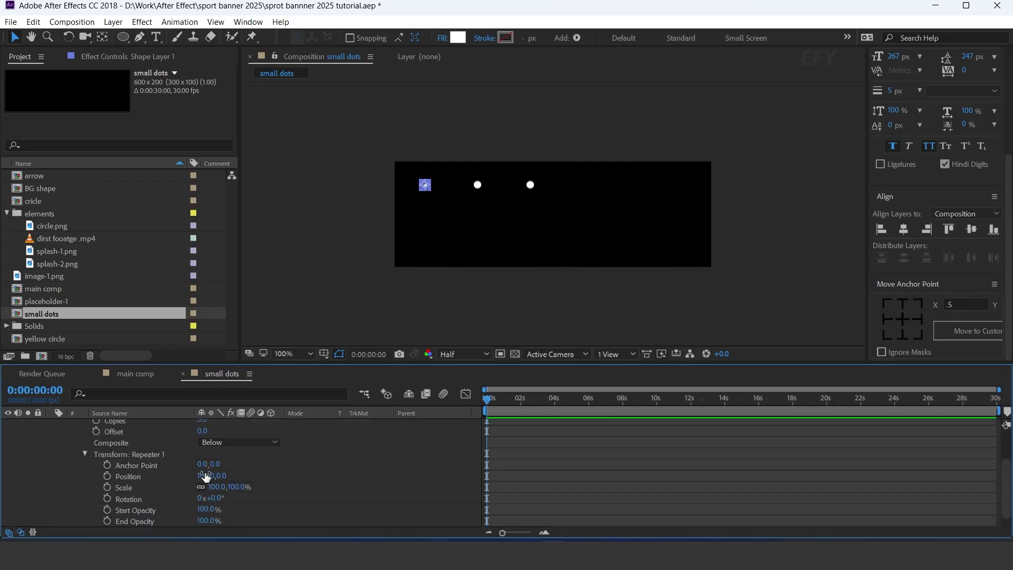
{"action": "left_click_drag", "start_coordinate": [201, 475], "coordinate": [170, 480]}
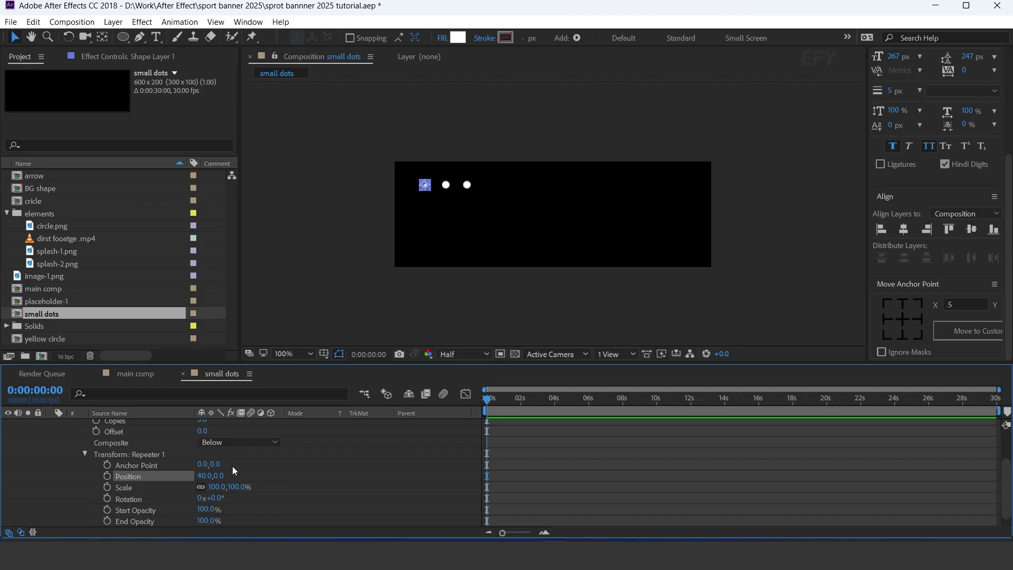
Step: Set the Repeater's copies to 10
{"action": "scroll", "coordinate": [232, 467], "scroll_direction": "up", "scroll_amount": 3}
{"action": "left_click", "coordinate": [202, 453]}
{"action": "type", "text": "9"}
{"action": "key", "text": "Return"}
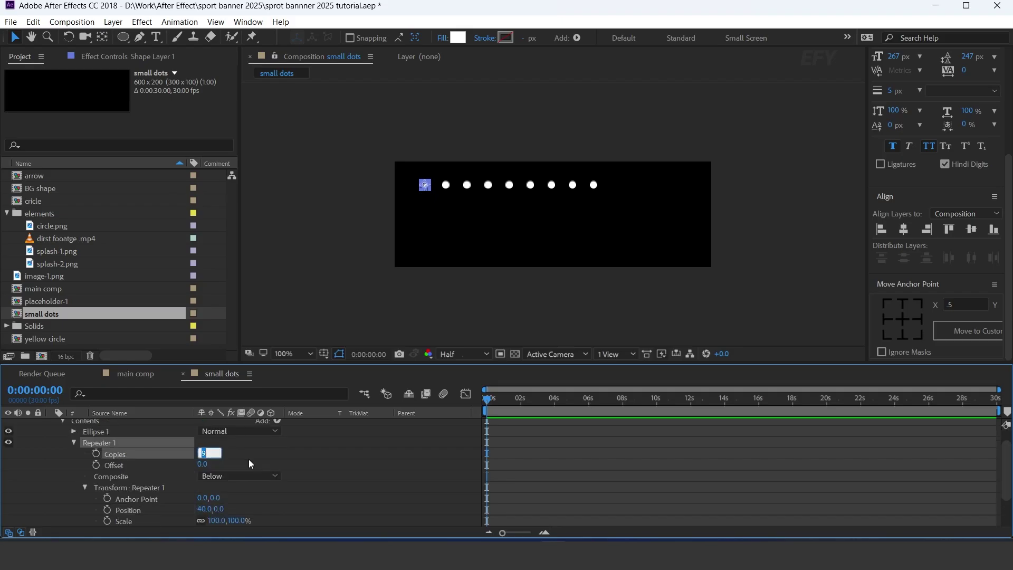
{"action": "type", "text": "10"}
{"action": "key", "text": "Return"}
{"action": "left_click", "coordinate": [325, 458]}
Step: Keyframe the Repeater's copies from 0 at frame 0 to 10 at 1 second
{"action": "left_click", "coordinate": [543, 532]}
{"action": "left_click", "coordinate": [543, 532]}
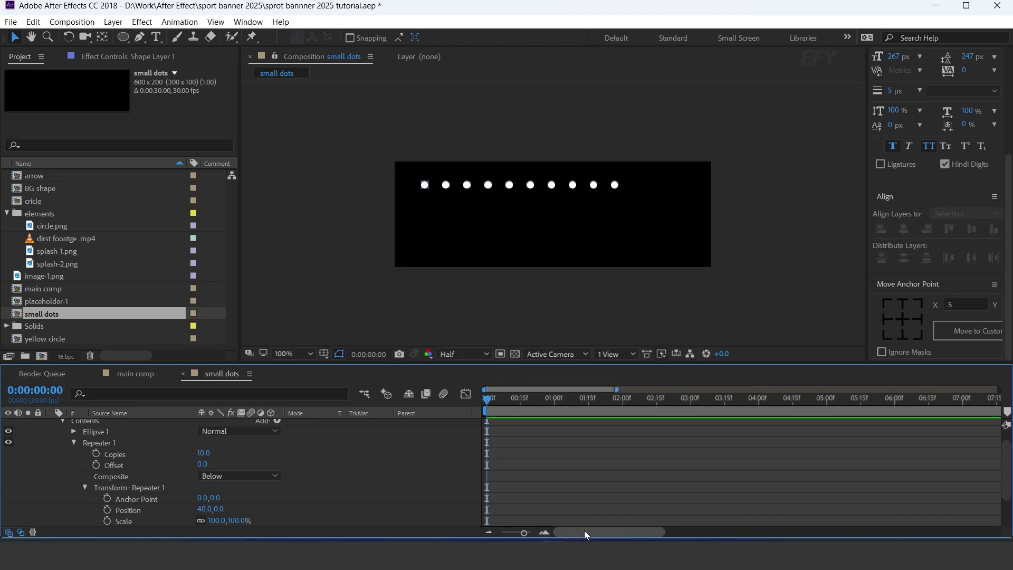
{"action": "left_click", "coordinate": [555, 399]}
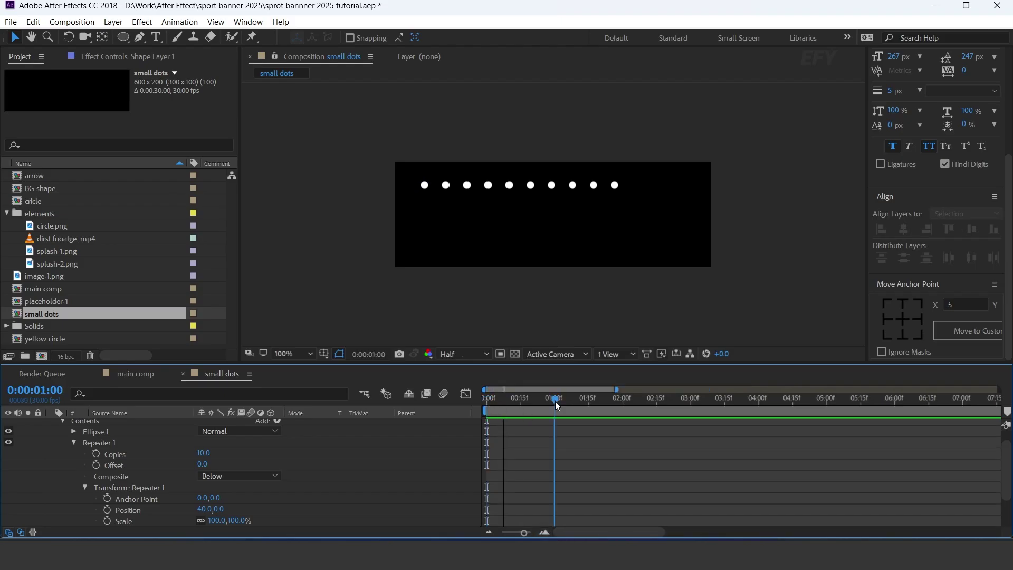
{"action": "left_click", "coordinate": [96, 455]}
{"action": "left_click", "coordinate": [487, 399]}
{"action": "left_click", "coordinate": [204, 453]}
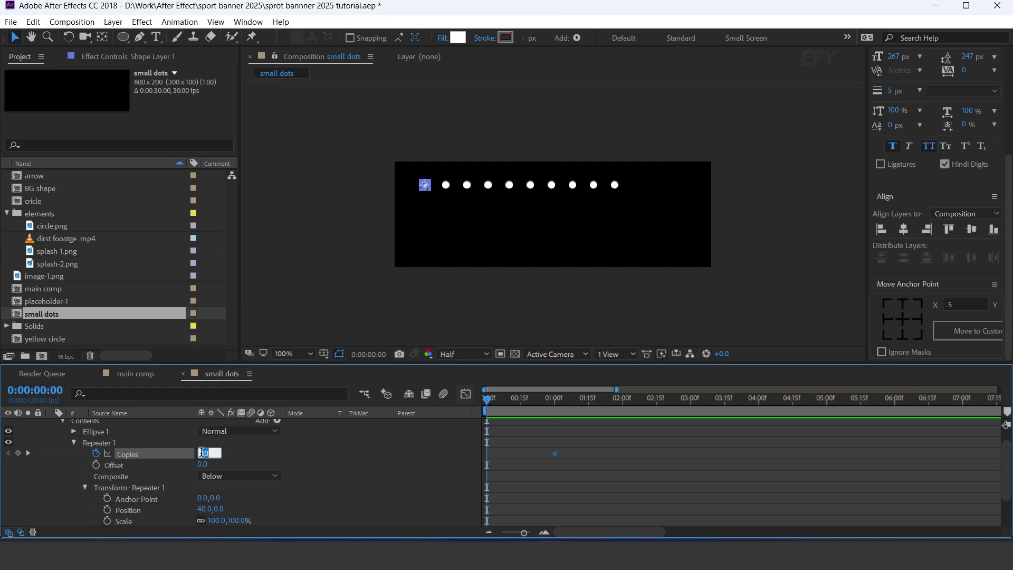
{"action": "type", "text": "0"}
{"action": "key", "text": "Return"}
{"action": "left_click", "coordinate": [615, 467]}
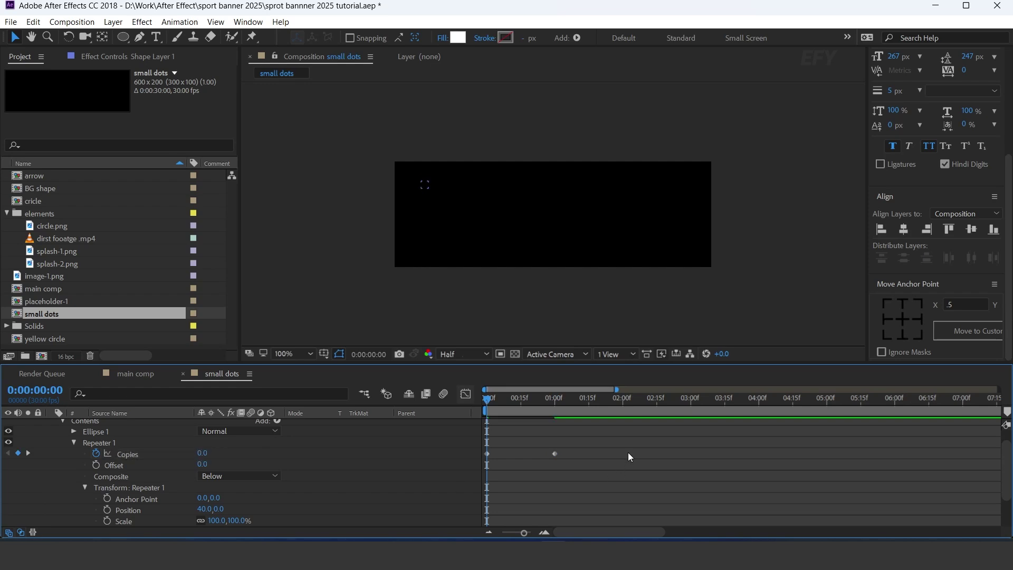
Step: Add the expression loopOut() to the Repeater's copies and preview the looping dots
{"action": "left_click", "coordinate": [96, 454], "text": "alt"}
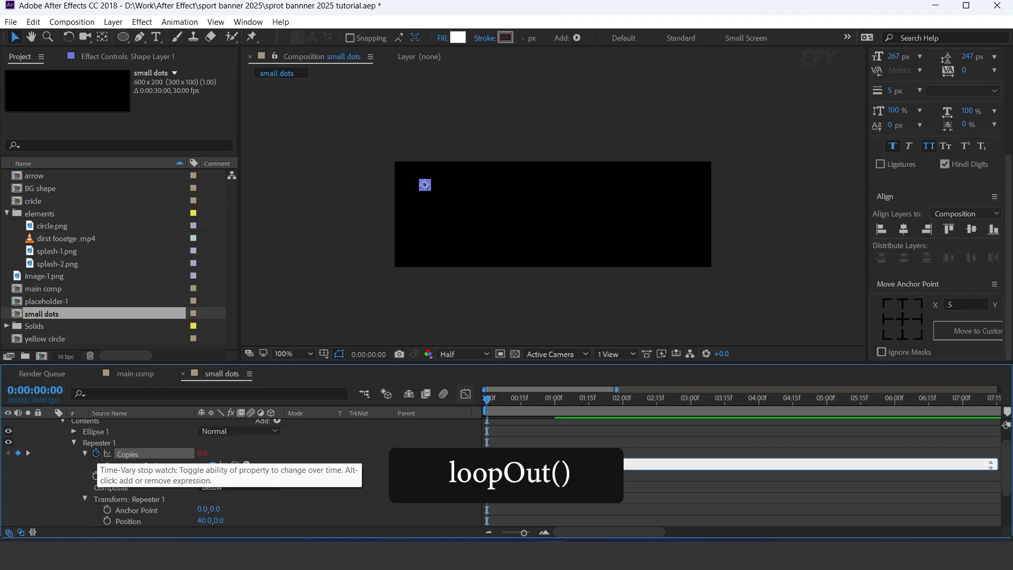
{"action": "type", "text": "loopOut()"}
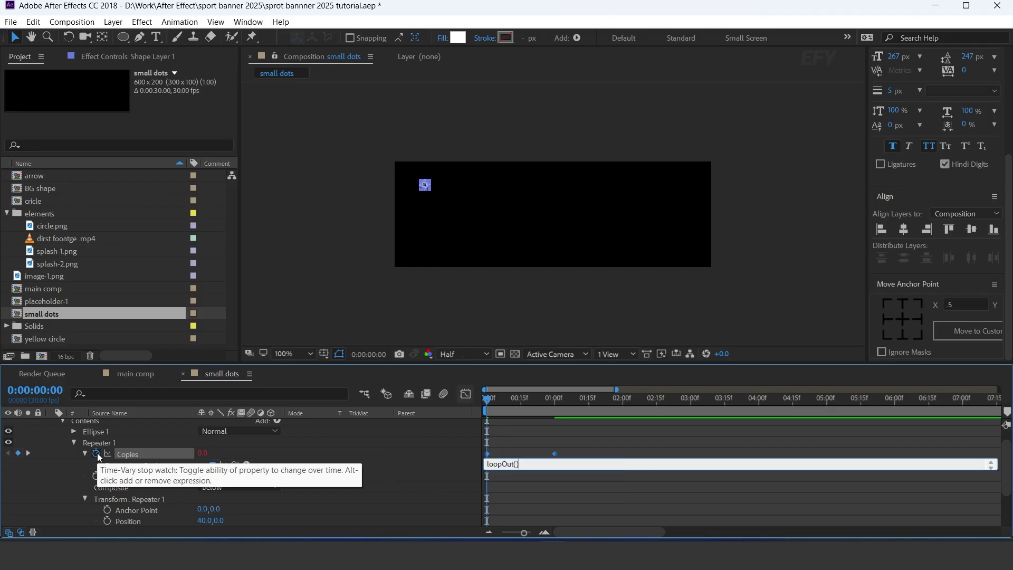
{"action": "key", "text": "Return"}
{"action": "key", "text": "space"}
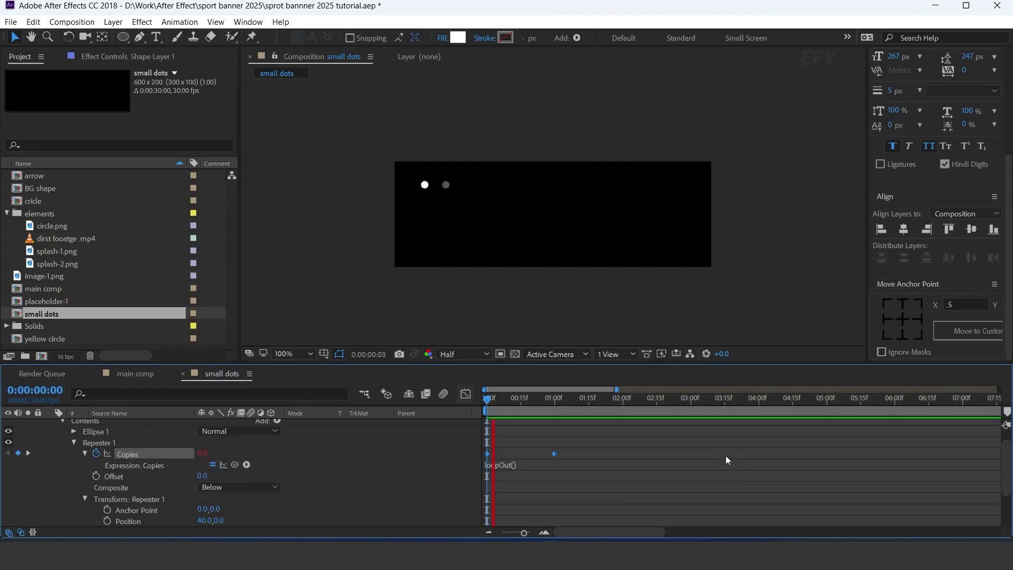
{"action": "key", "text": "space"}
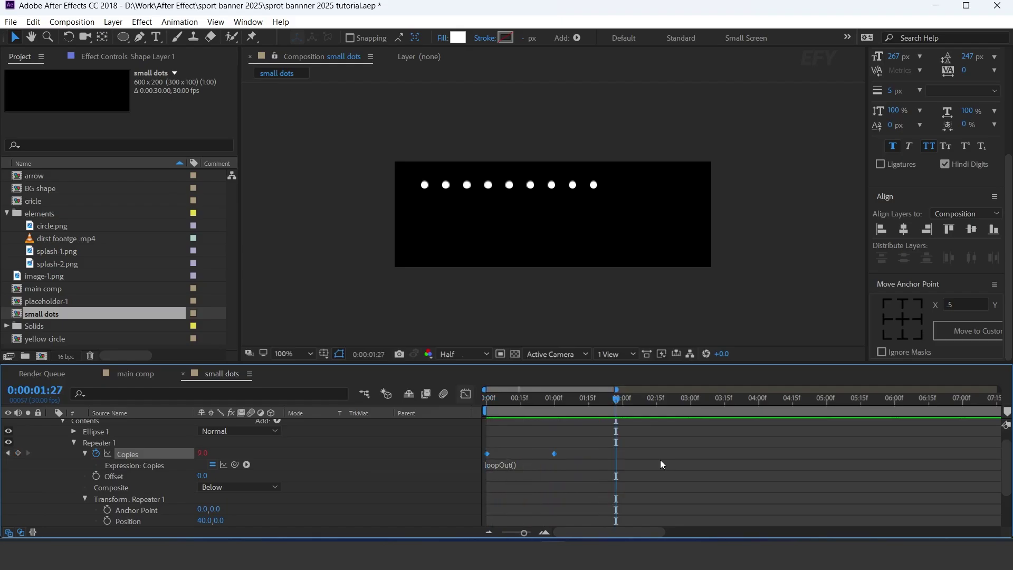
Step: Duplicate the dot row layer three times and arrange the copies as further rows down the composition
{"action": "scroll", "coordinate": [45, 454], "scroll_direction": "up", "scroll_amount": 1}
{"action": "left_click", "coordinate": [52, 425]}
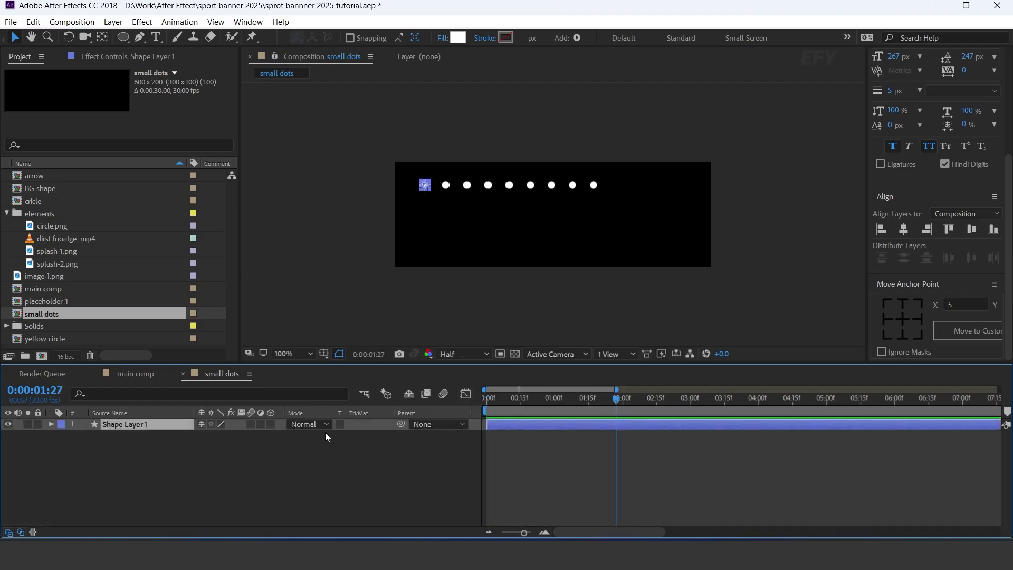
{"action": "key", "text": "Page_Down"}
{"action": "key", "text": "ctrl+d"}
{"action": "left_click_drag", "start_coordinate": [452, 185], "coordinate": [453, 245]}
{"action": "key", "text": "ctrl+d"}
{"action": "key", "text": "ctrl+d"}
{"action": "key", "text": "Page_Down"}
{"action": "key", "text": "Page_Down"}
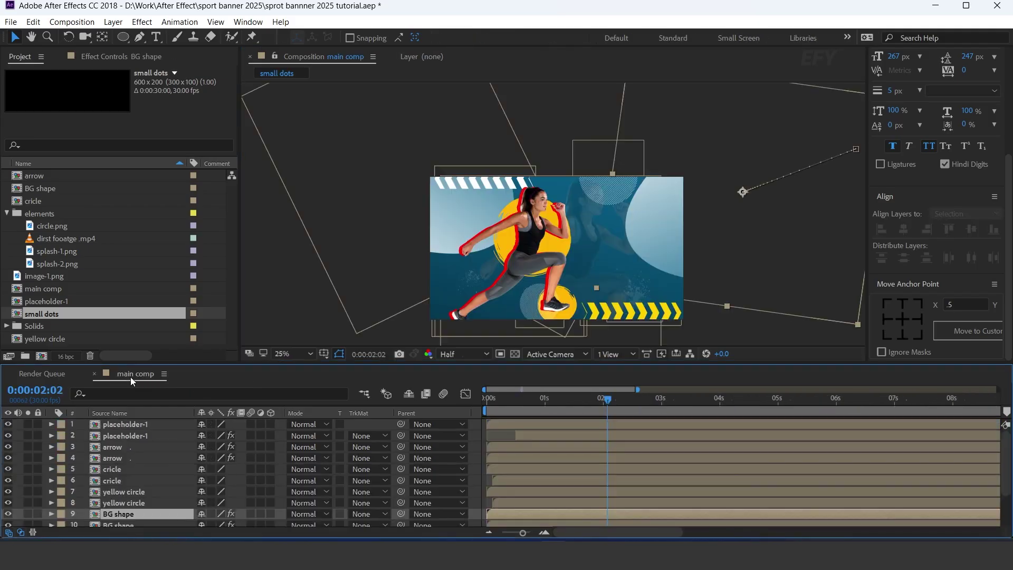
Step: Add the small dots composition as the top layer of main comp, place it at the frame's lower-left edge and preview
{"action": "left_click", "coordinate": [131, 380]}
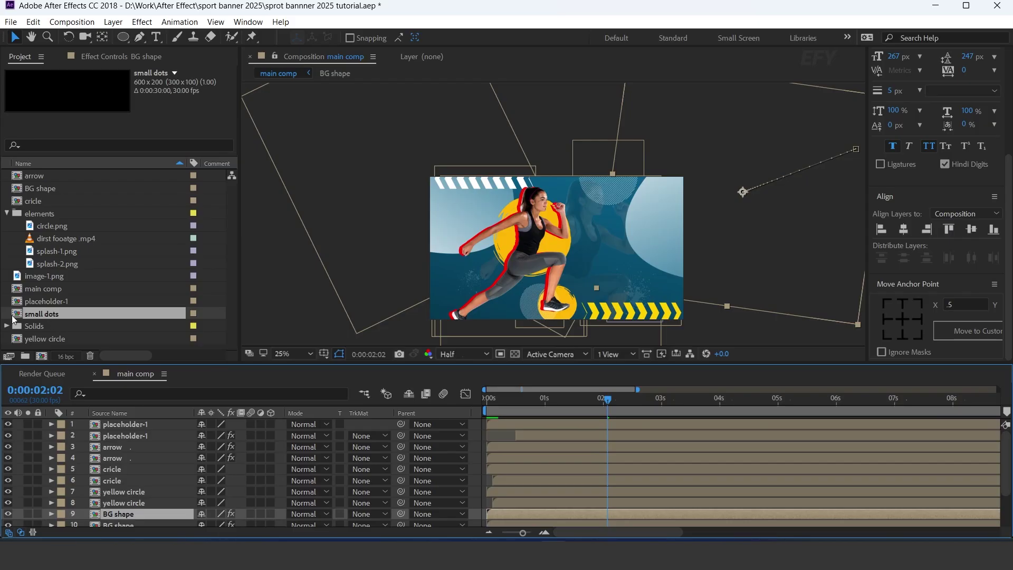
{"action": "left_click_drag", "start_coordinate": [65, 352], "coordinate": [141, 423]}
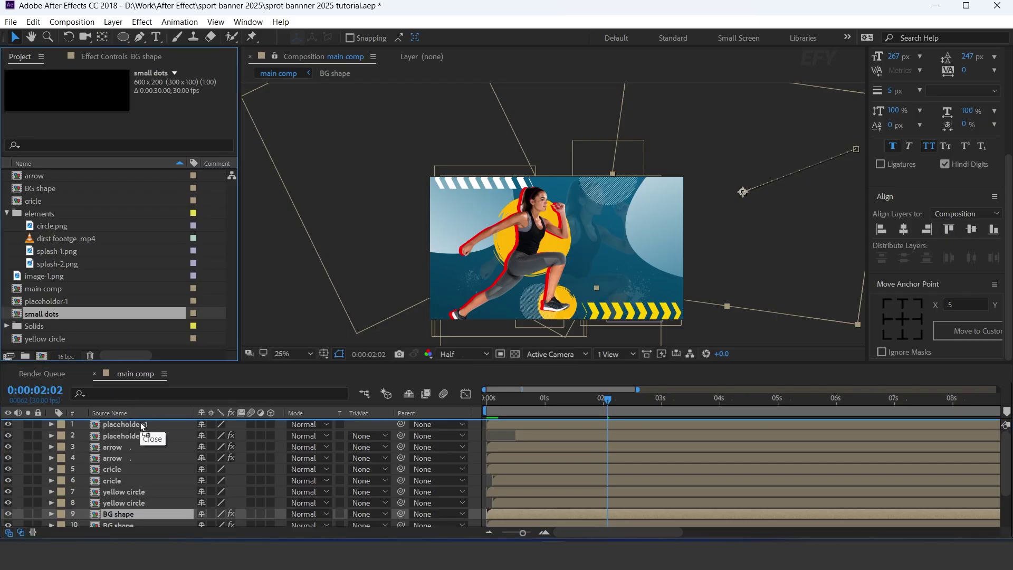
{"action": "key", "text": "ctrl+slash"}
{"action": "left_click_drag", "start_coordinate": [557, 251], "coordinate": [447, 287]}
{"action": "left_click", "coordinate": [492, 401]}
{"action": "key", "text": "space"}
Step: Duplicate the small dots layer, move the copy beside the runner's head and rotate it 90°
{"action": "key", "text": "ctrl+d"}
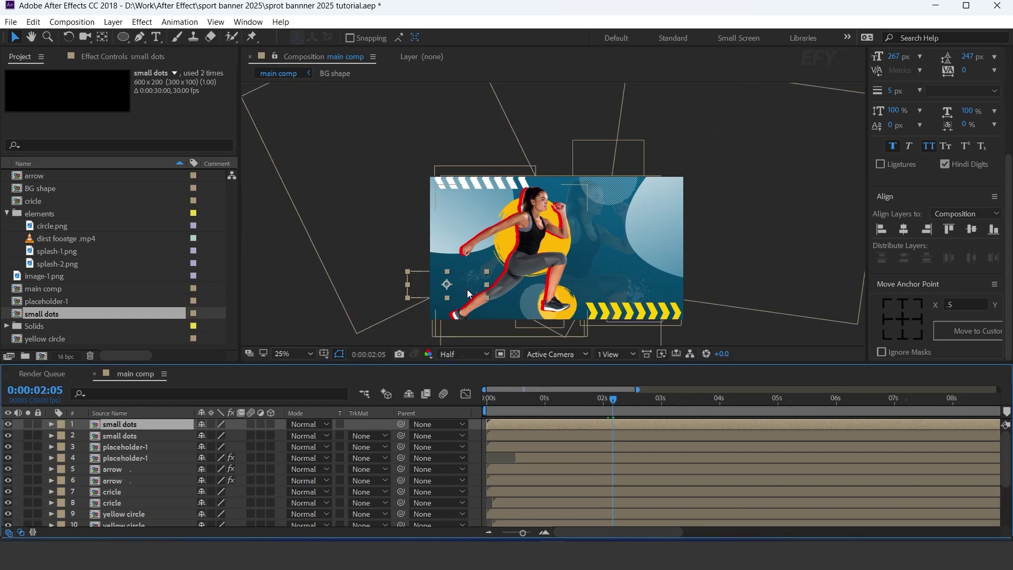
{"action": "left_click_drag", "start_coordinate": [468, 293], "coordinate": [581, 213]}
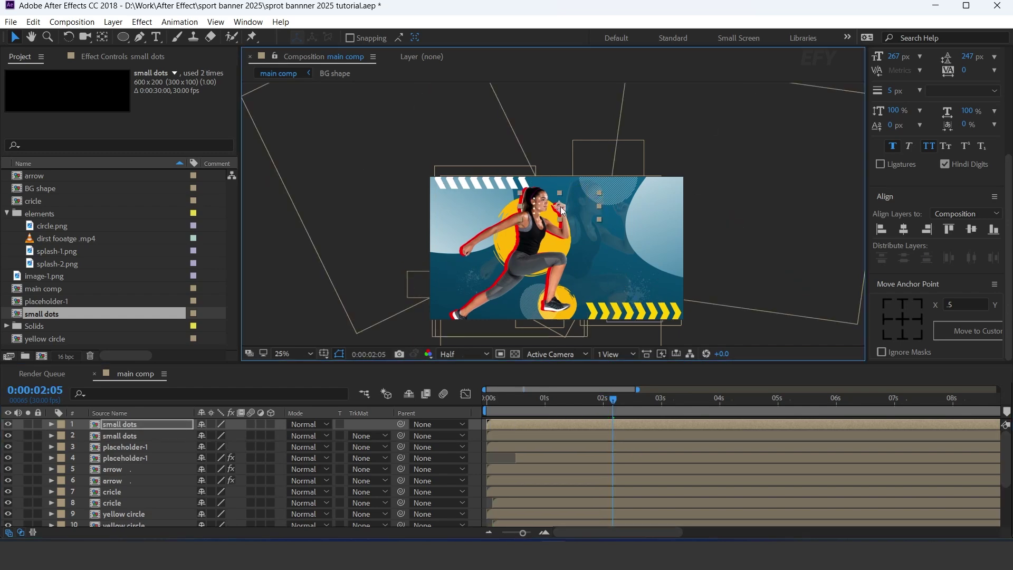
{"action": "key", "text": "r"}
{"action": "left_click", "coordinate": [215, 435]}
{"action": "type", "text": "90"}
{"action": "key", "text": "Return"}
Step: Shift the upper striped circle slightly right, move the rotated dots up to the frame's top edge beside it, and preview
{"action": "left_click_drag", "start_coordinate": [561, 402], "coordinate": [596, 403]}
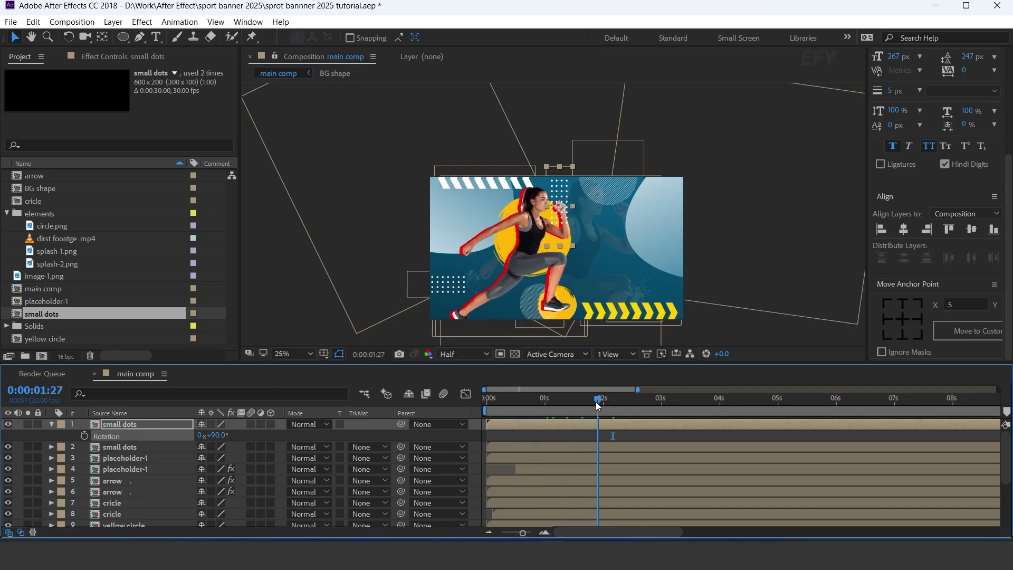
{"action": "left_click_drag", "start_coordinate": [607, 173], "coordinate": [621, 167]}
{"action": "left_click_drag", "start_coordinate": [560, 203], "coordinate": [581, 189]}
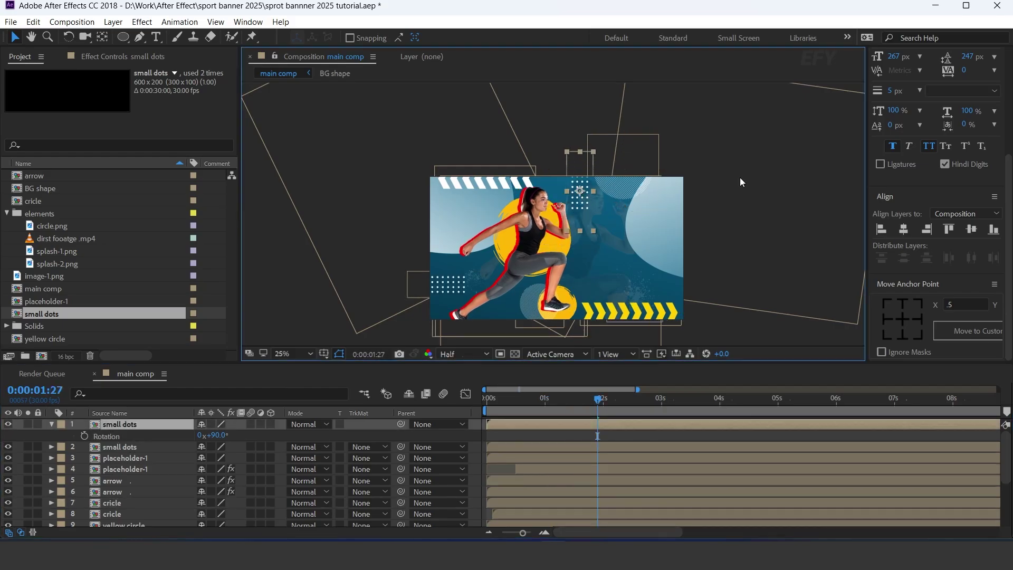
{"action": "left_click", "coordinate": [490, 401]}
{"action": "key", "text": "space"}
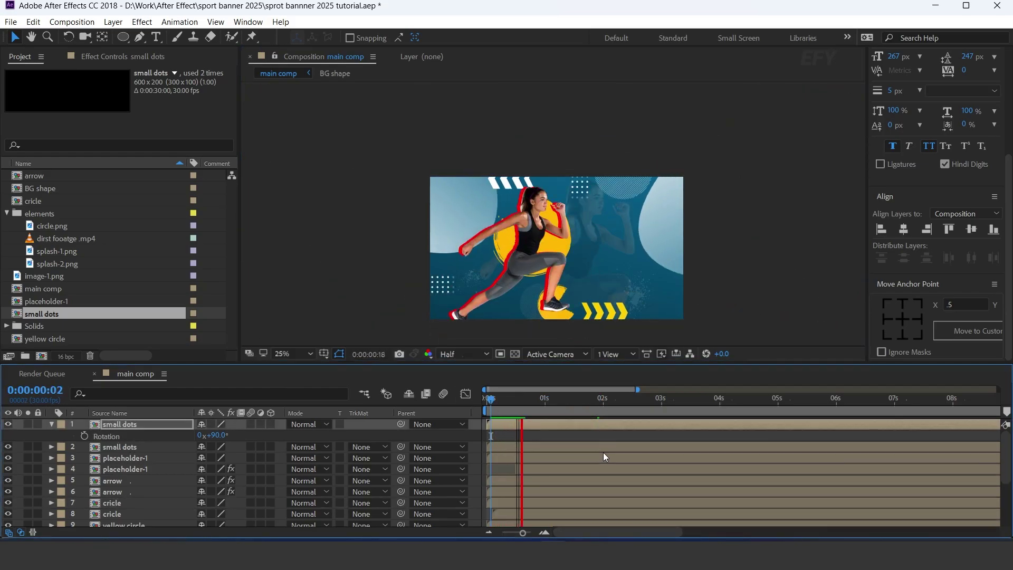
{"action": "left_click", "coordinate": [555, 401]}
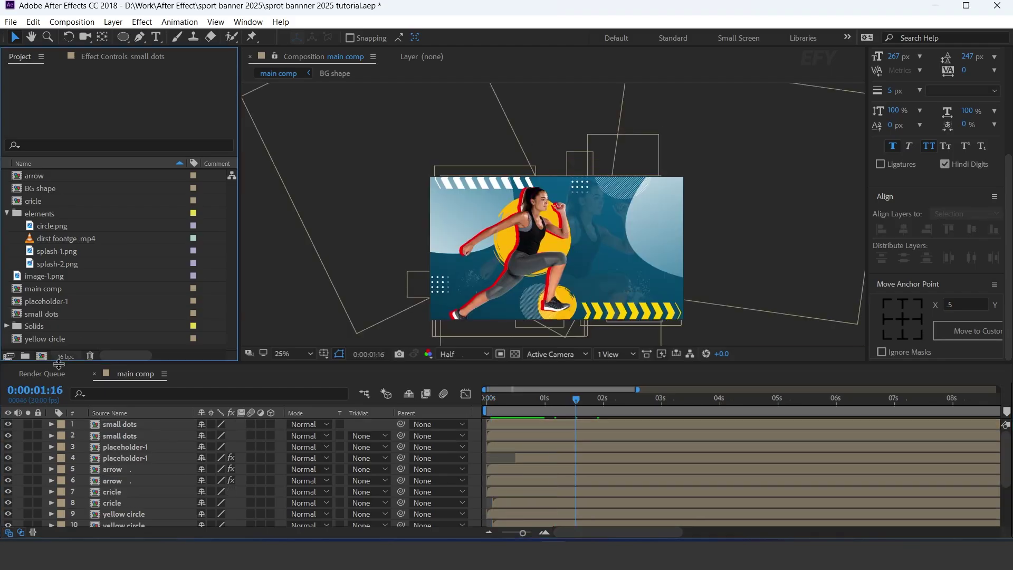
Step: Create a composition named text-1 that is 1920 px wide and 1920 px high
{"action": "left_click", "coordinate": [41, 356]}
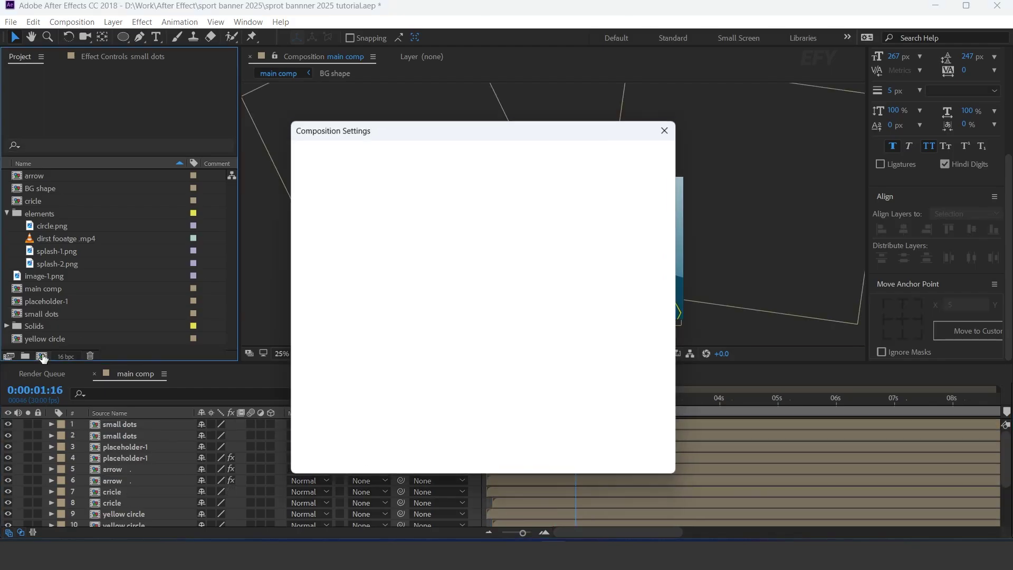
{"action": "left_click", "coordinate": [378, 222]}
{"action": "type", "text": "1920"}
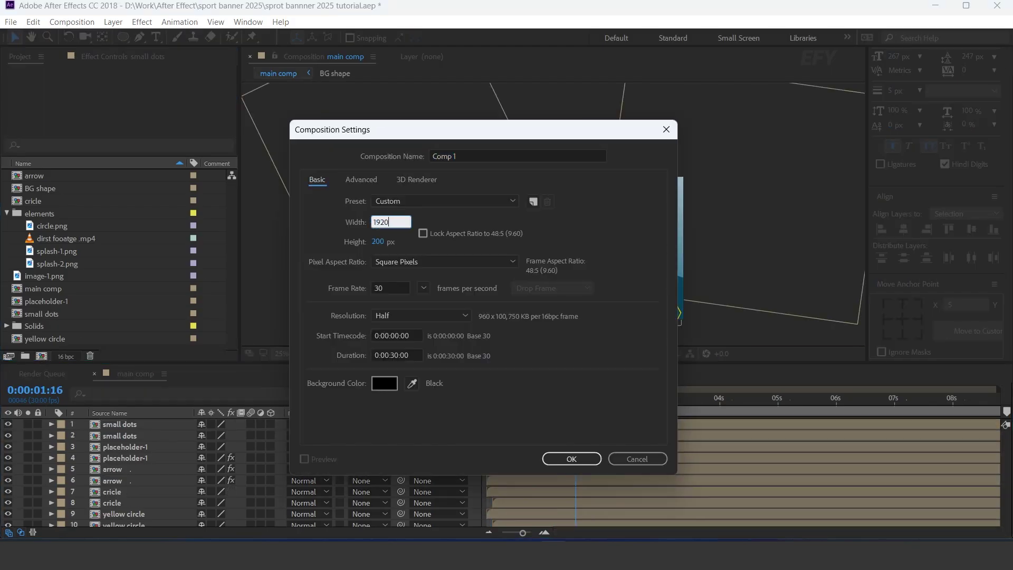
{"action": "key", "text": "Tab"}
{"action": "type", "text": "1920"}
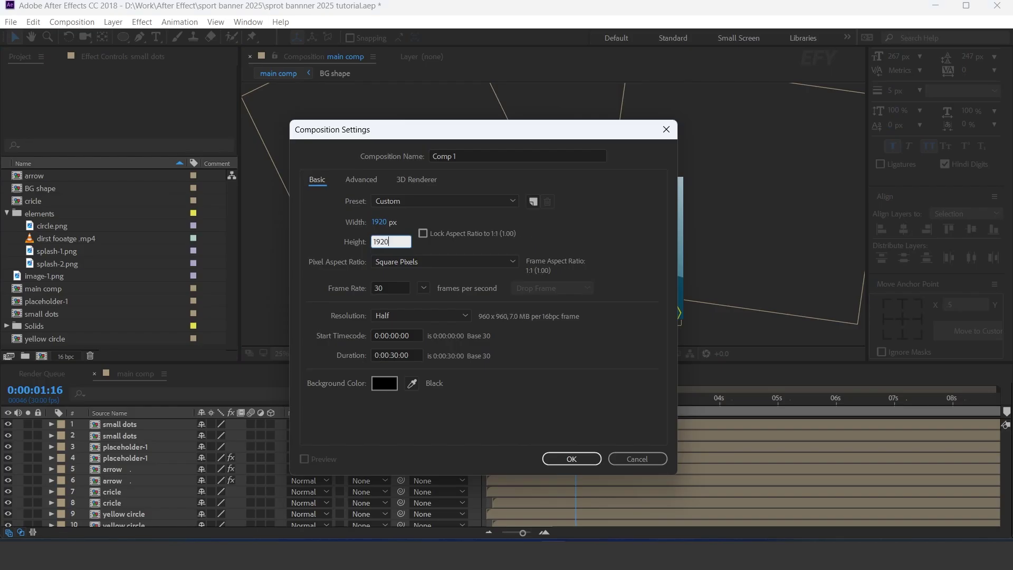
{"action": "left_click_drag", "start_coordinate": [472, 154], "coordinate": [420, 153]}
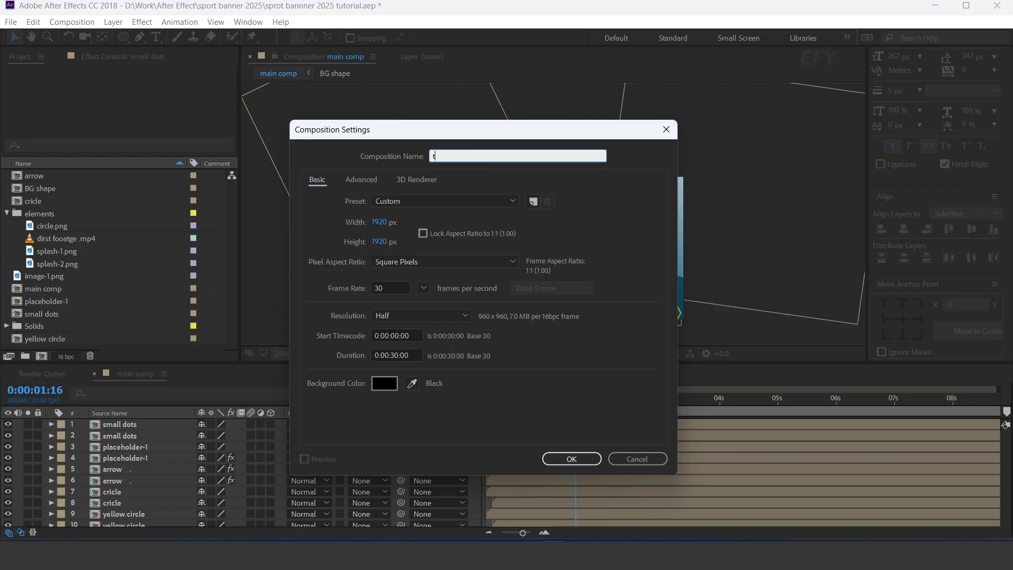
{"action": "type", "text": "text-1"}
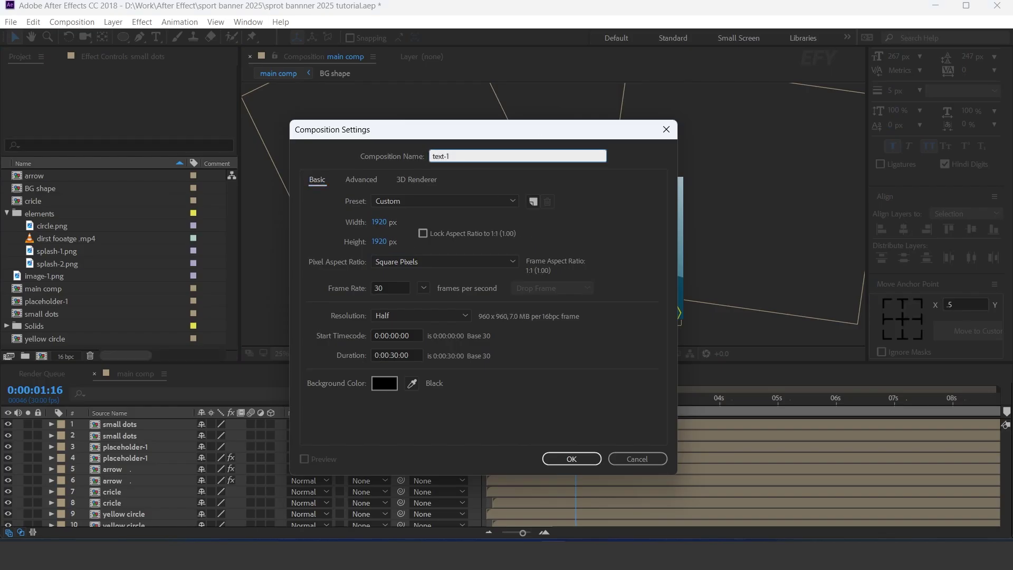
{"action": "key", "text": "Return"}
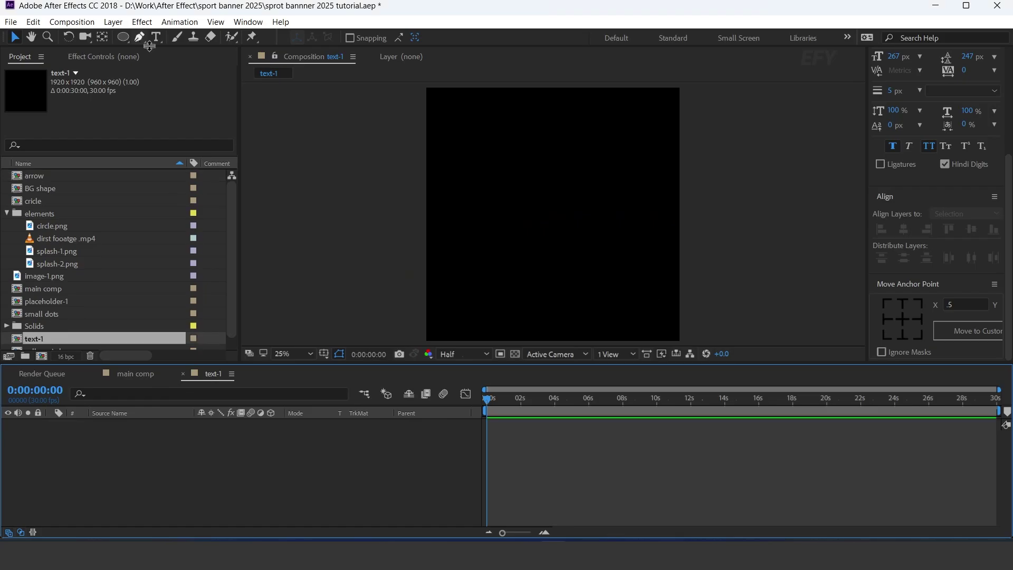
Step: Add outlined white "BE STRONG" text above yellow italic "NEVER GIVE UP" text, and return to main comp
{"action": "left_click", "coordinate": [156, 37]}
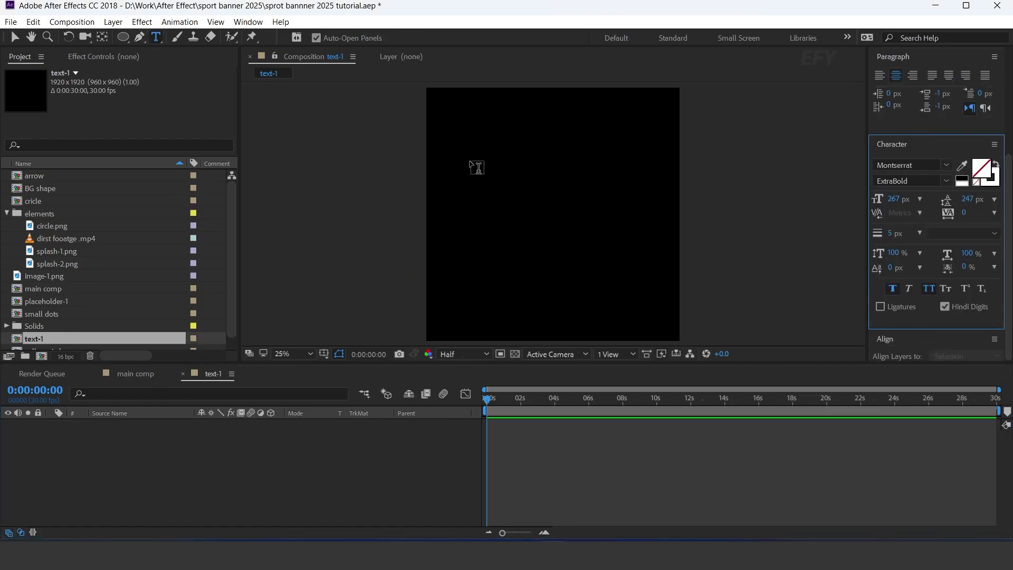
{"action": "left_click", "coordinate": [490, 184]}
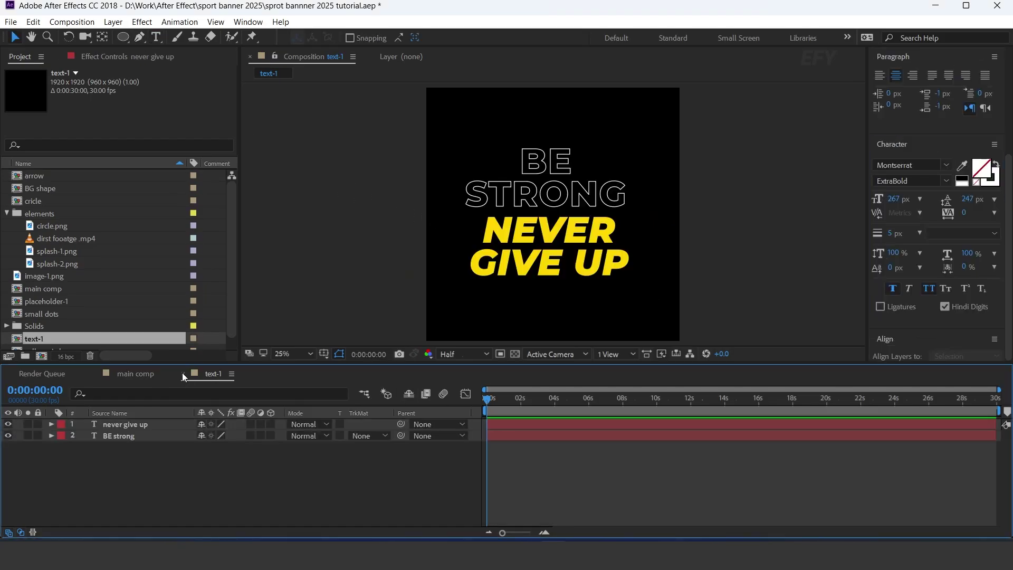
{"action": "left_click", "coordinate": [185, 373]}
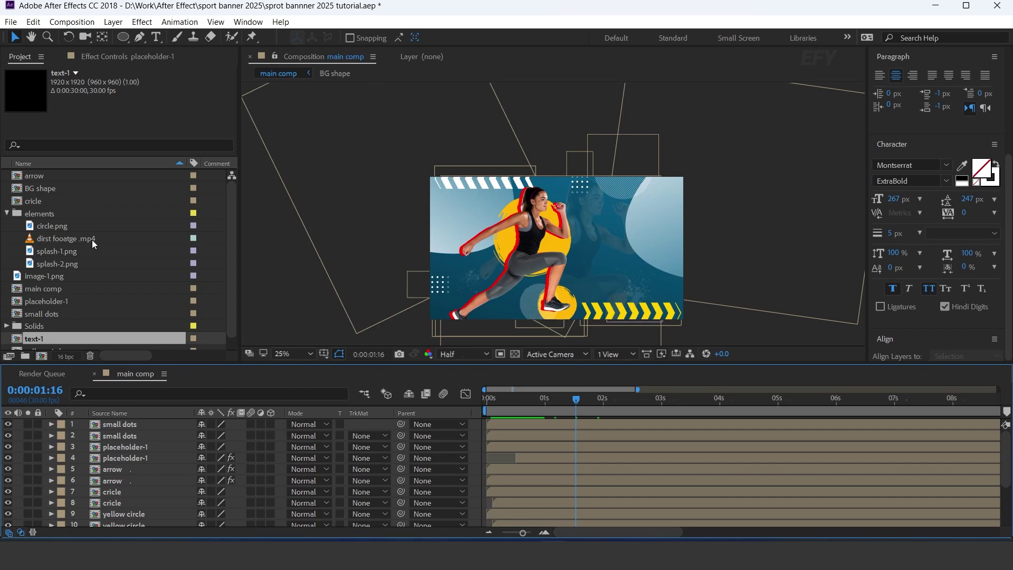
Step: Add text-1 as the top layer of main comp, scale it to 58% and position it beside the runner, over the large pale circle
{"action": "left_click_drag", "start_coordinate": [29, 341], "coordinate": [137, 423]}
{"action": "key", "text": "s"}
{"action": "left_click_drag", "start_coordinate": [214, 436], "coordinate": [213, 438]}
{"action": "scroll", "coordinate": [680, 276], "scroll_direction": "up", "scroll_amount": 2}
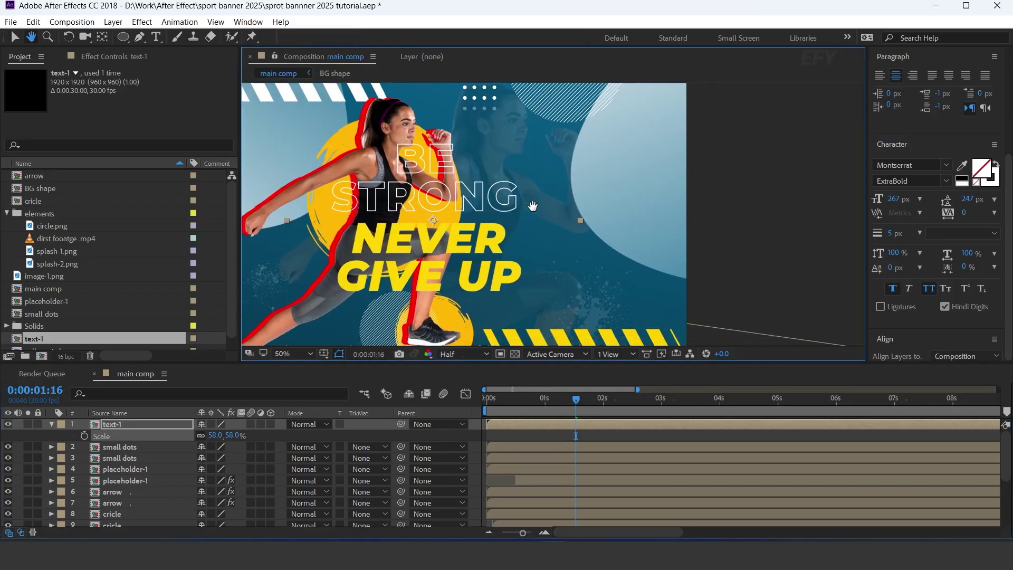
{"action": "left_click_drag", "start_coordinate": [435, 228], "coordinate": [568, 212]}
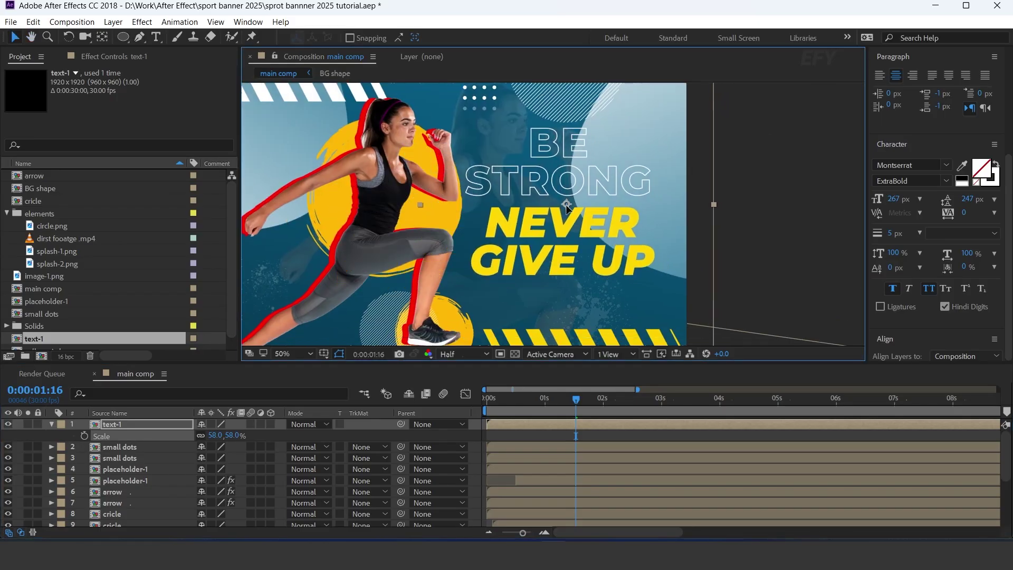
Step: Apply a Drop Shadow effect to the text-1 layer and set its opacity to 30%
{"action": "left_click", "coordinate": [118, 426]}
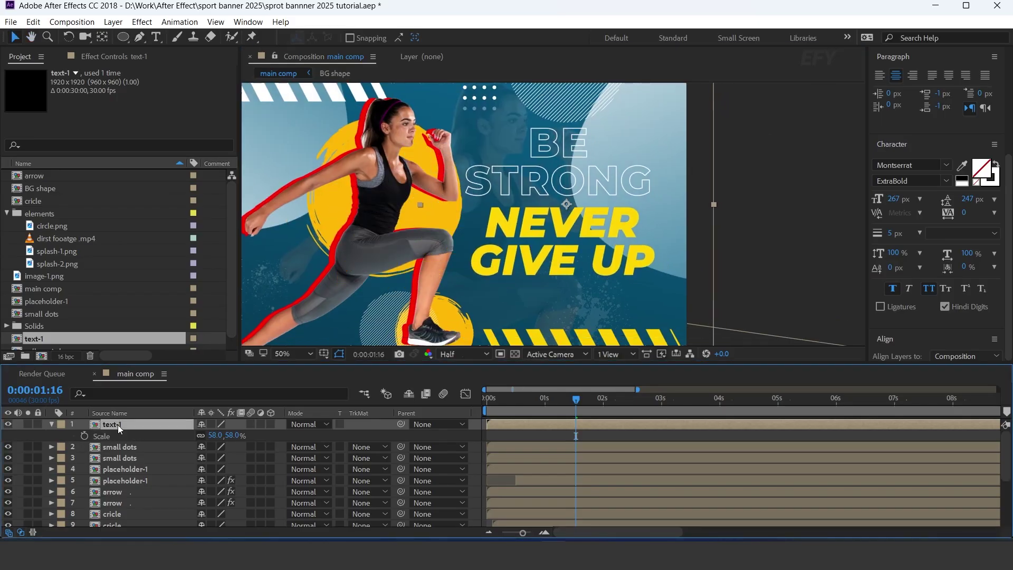
{"action": "key", "text": "ctrl+space"}
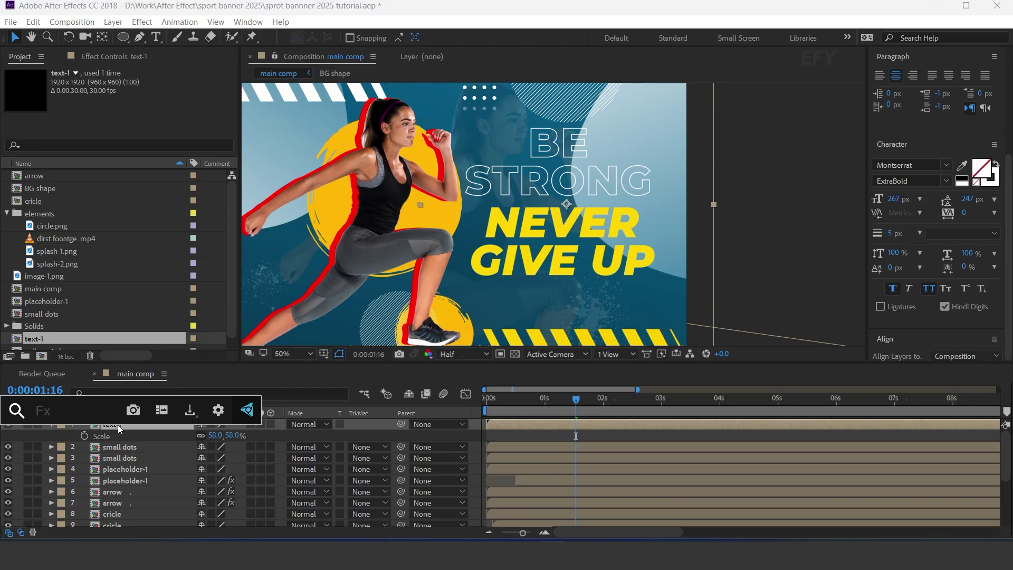
{"action": "type", "text": "drop"}
{"action": "key", "text": "Return"}
{"action": "left_click", "coordinate": [136, 107]}
{"action": "type", "text": "30"}
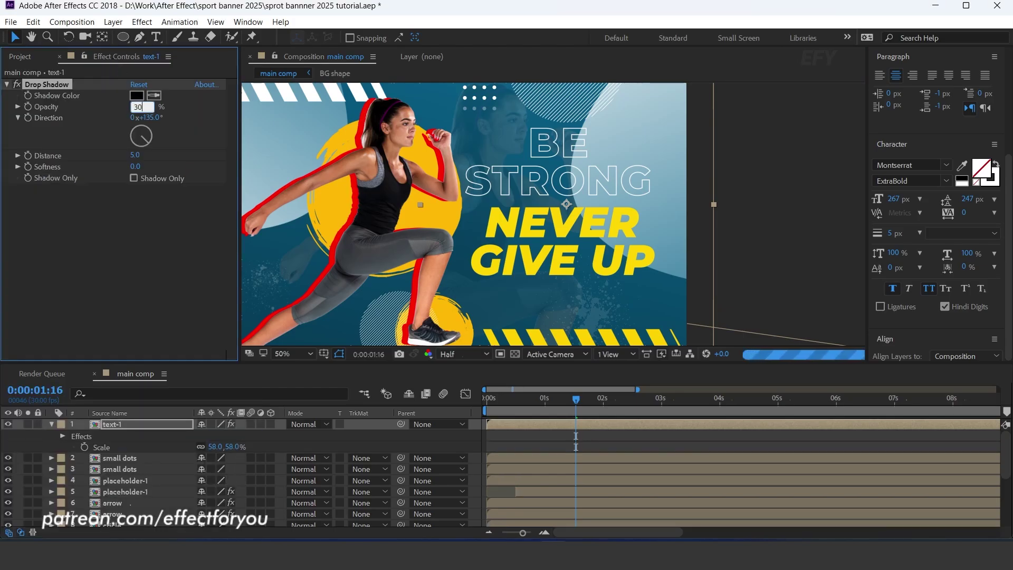
{"action": "key", "text": "Return"}
Step: Set the text's drop shadow distance to 20 and its softness to 30
{"action": "left_click", "coordinate": [139, 157]}
{"action": "type", "text": "21"}
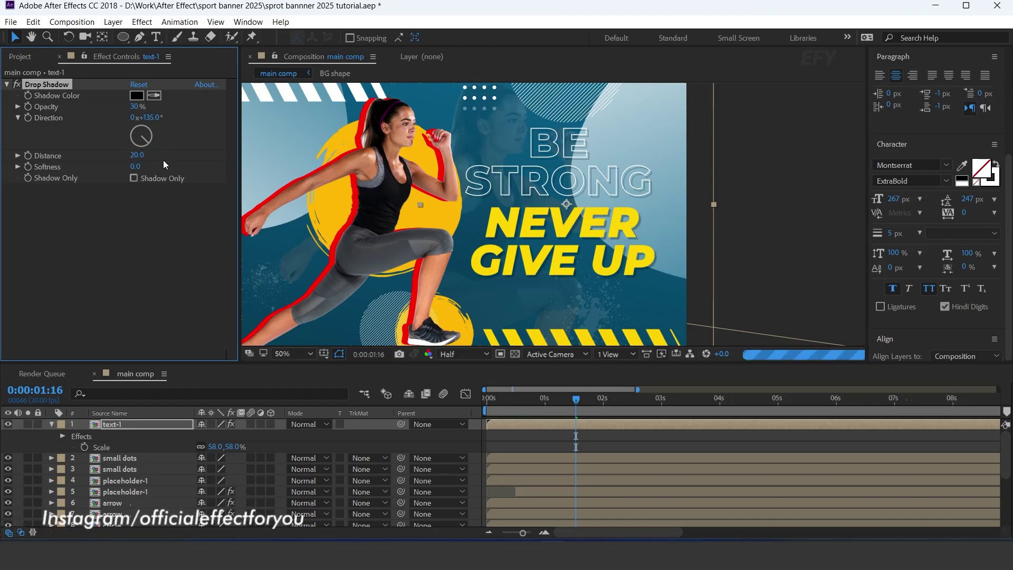
{"action": "left_click", "coordinate": [135, 167]}
{"action": "type", "text": "20"}
{"action": "key", "text": "Return"}
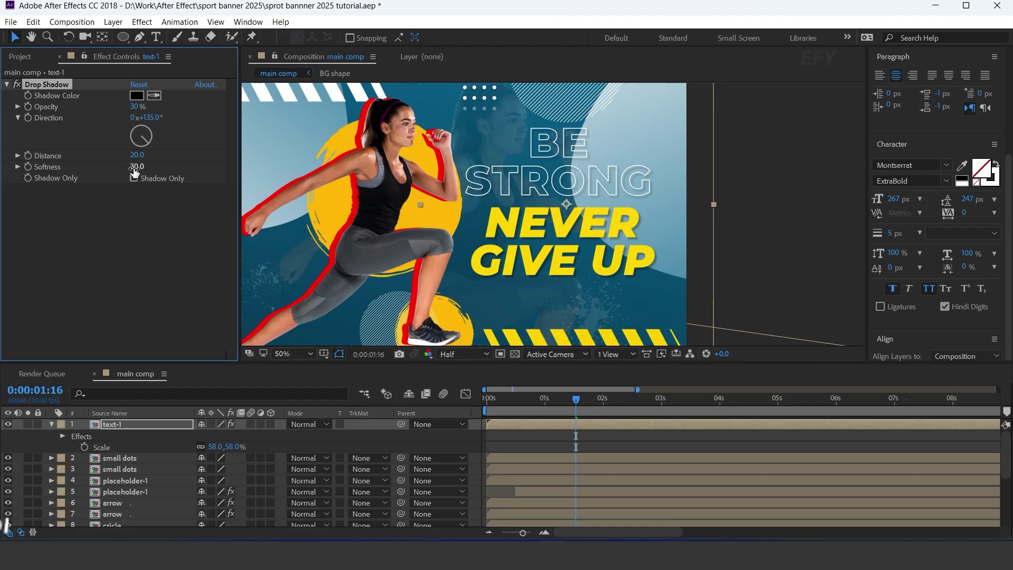
{"action": "left_click", "coordinate": [147, 265]}
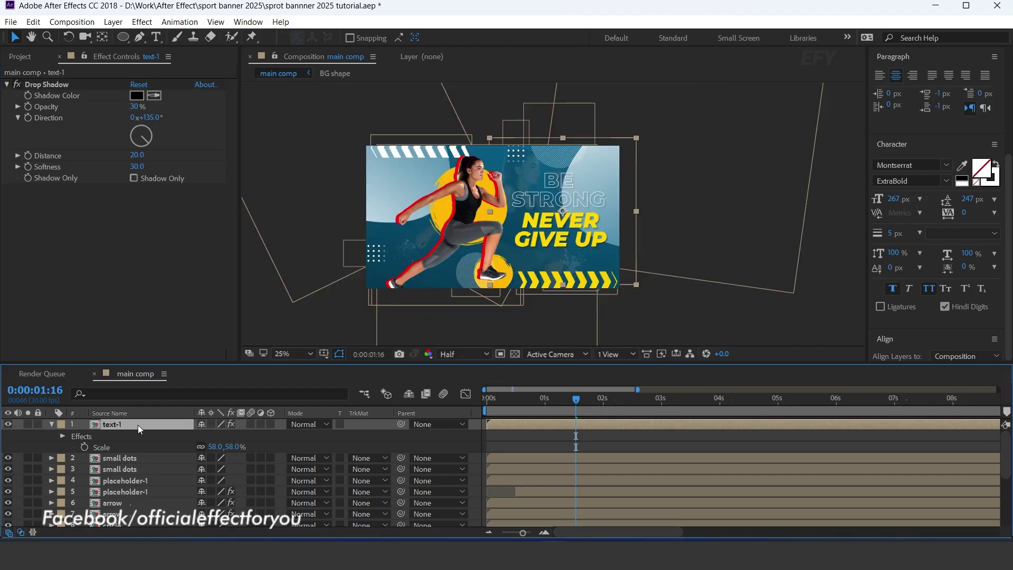
Step: Keyframe the text-1 layer's opacity at 0% on frame 0
{"action": "key", "text": "t"}
{"action": "key", "text": "equal"}
{"action": "left_click_drag", "start_coordinate": [496, 399], "coordinate": [477, 398]}
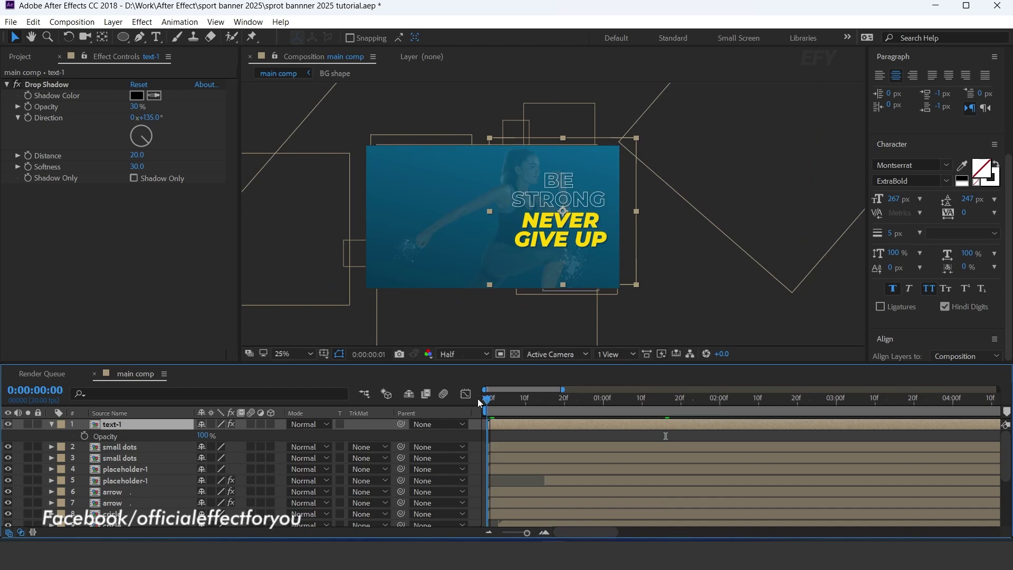
{"action": "left_click", "coordinate": [84, 436]}
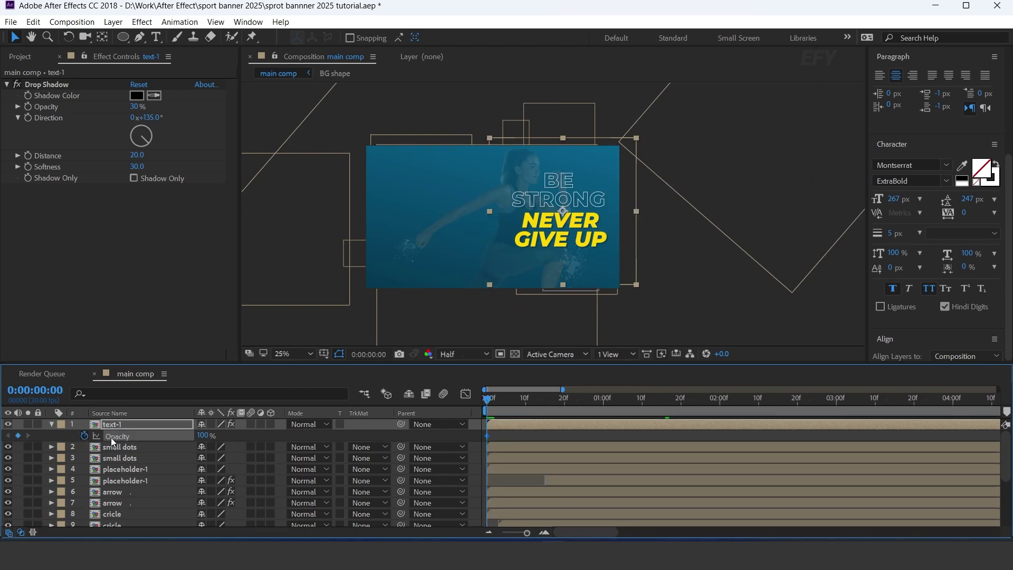
{"action": "left_click_drag", "start_coordinate": [202, 436], "coordinate": [55, 436]}
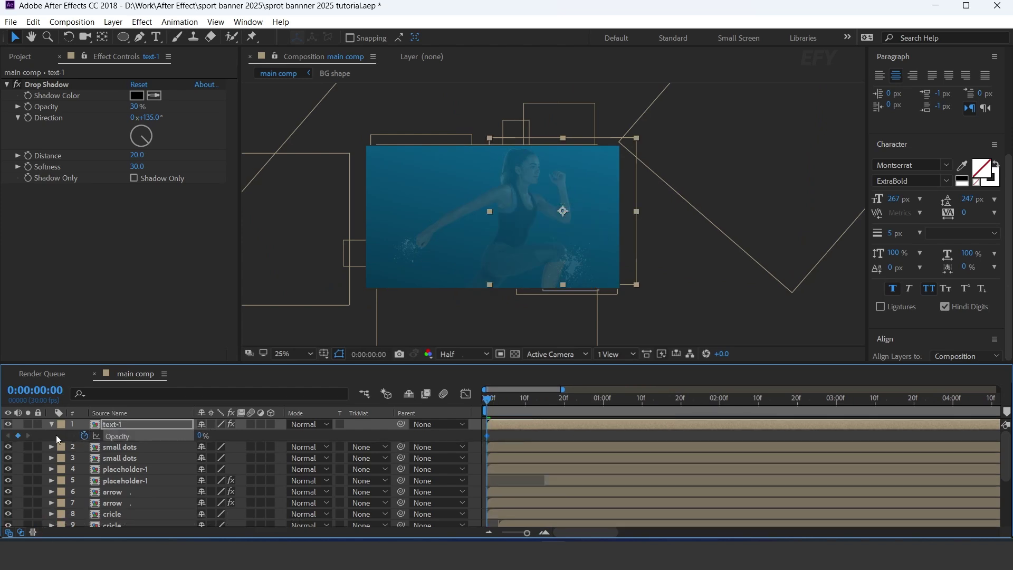
Step: Add text-1 opacity keyframes of 33% at frame 5 and 66% at frame 10
{"action": "left_click", "coordinate": [544, 532]}
{"action": "left_click", "coordinate": [543, 532]}
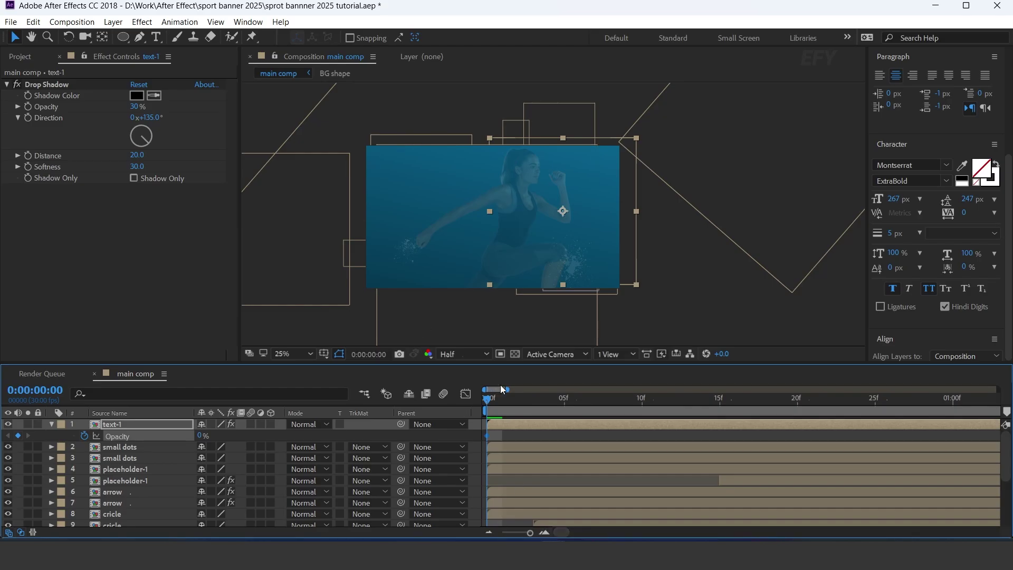
{"action": "left_click_drag", "start_coordinate": [481, 397], "coordinate": [563, 400]}
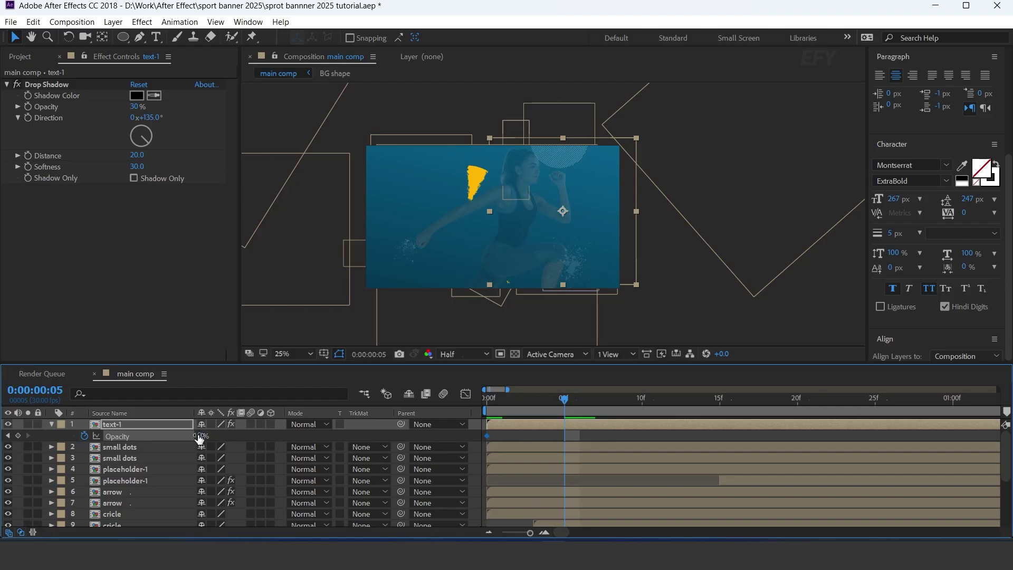
{"action": "left_click_drag", "start_coordinate": [211, 435], "coordinate": [220, 435]}
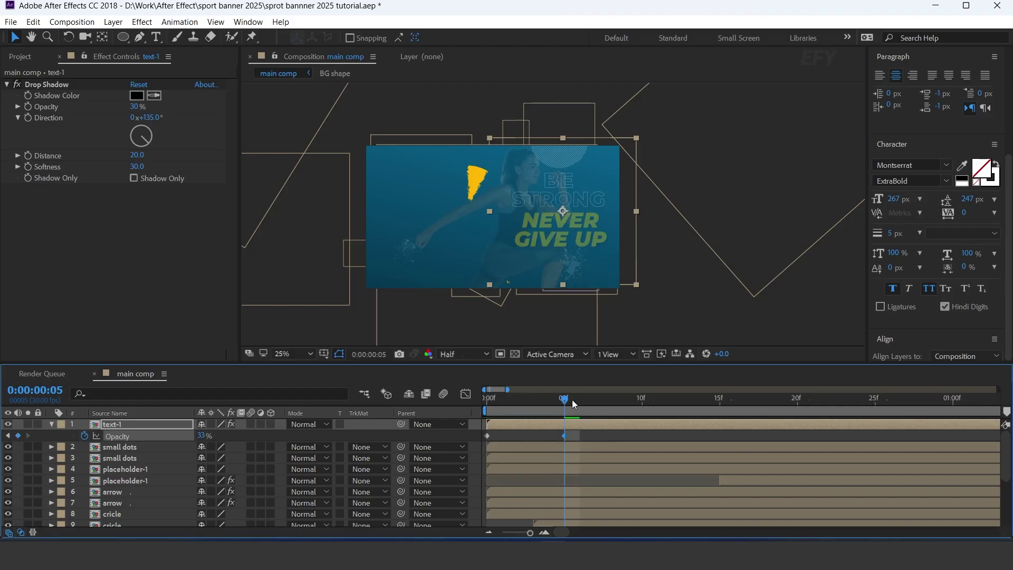
{"action": "left_click", "coordinate": [648, 402]}
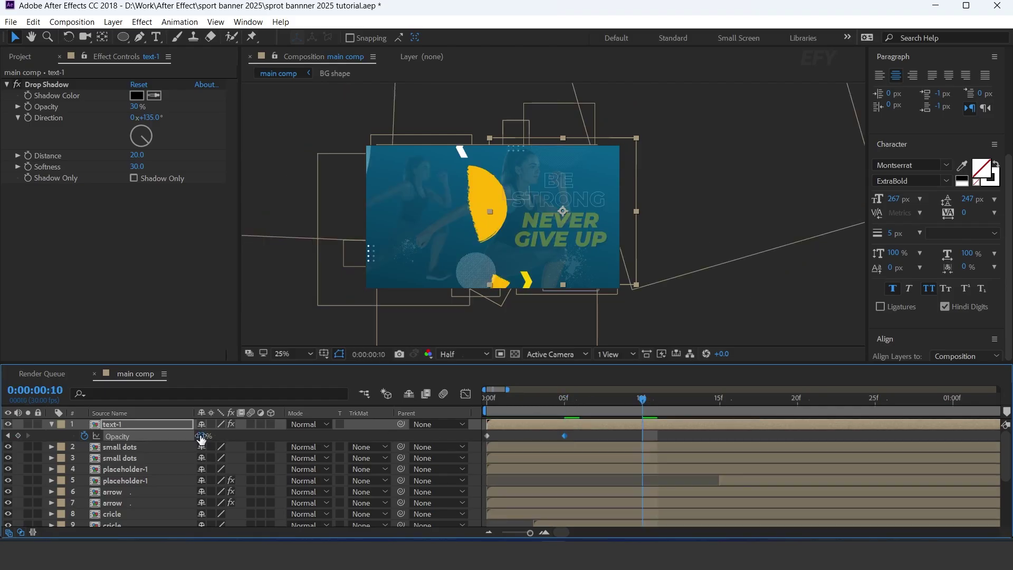
{"action": "left_click_drag", "start_coordinate": [201, 436], "coordinate": [216, 436]}
Step: Add varied text-1 opacity keyframes at frames 15, 20 and 25, ending with 100% at 1 second
{"action": "key", "text": "Page_Down"}
{"action": "key", "text": "Page_Down"}
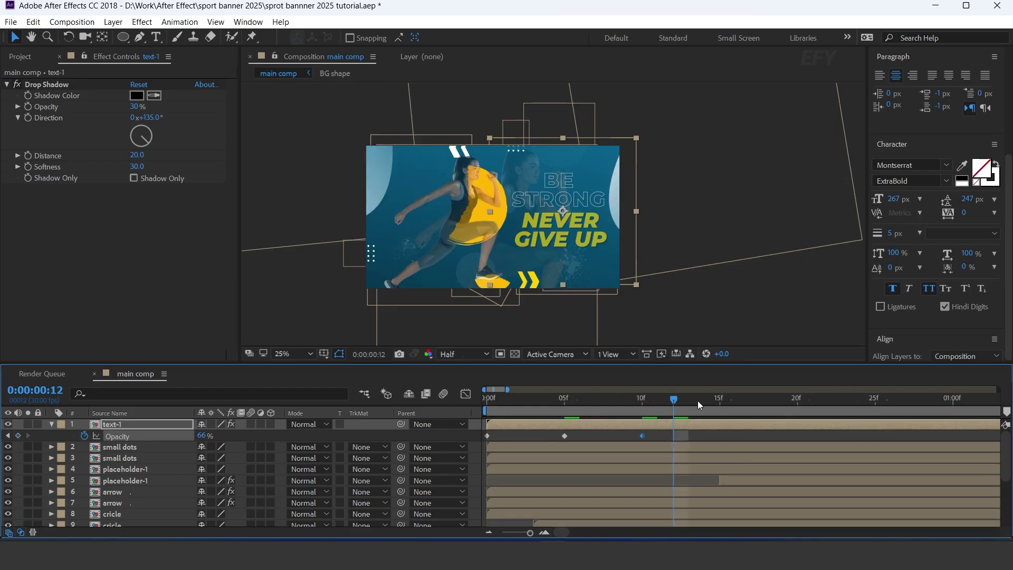
{"action": "left_click_drag", "start_coordinate": [697, 406], "coordinate": [721, 405]}
{"action": "left_click_drag", "start_coordinate": [201, 436], "coordinate": [174, 436]}
{"action": "left_click", "coordinate": [796, 400]}
{"action": "left_click", "coordinate": [871, 400]}
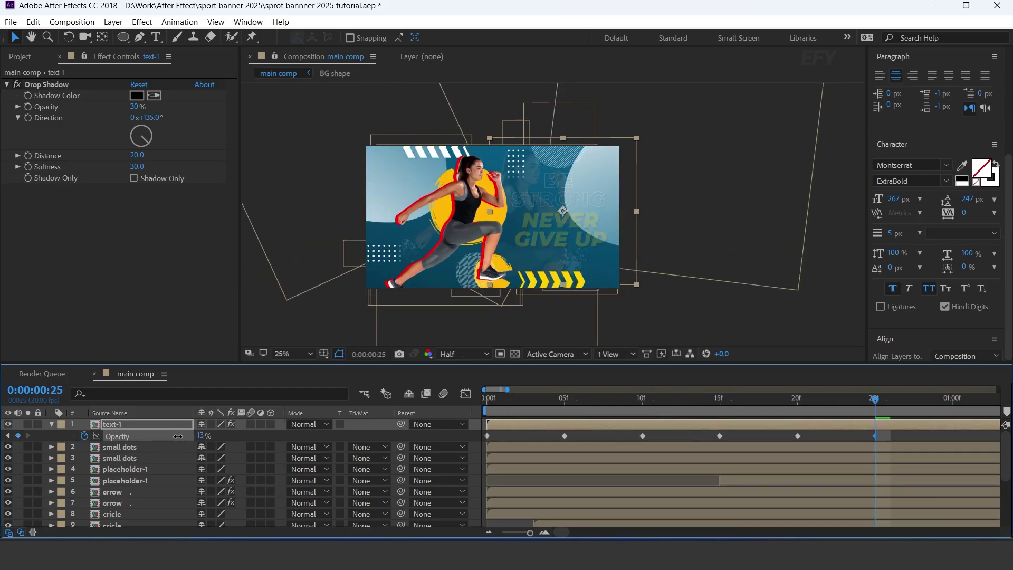
{"action": "left_click", "coordinate": [955, 400]}
{"action": "left_click_drag", "start_coordinate": [293, 433], "coordinate": [293, 433]}
Step: Convert all the text-1 opacity keyframes to hold keyframes and preview the flicker
{"action": "scroll", "coordinate": [640, 461], "scroll_direction": "down", "scroll_amount": 4}
{"action": "mouse_move", "coordinate": [603, 434]}
{"action": "left_mouse_down"}
{"action": "mouse_move", "coordinate": [480, 441]}
{"action": "mouse_move", "coordinate": [587, 435]}
{"action": "left_mouse_up"}
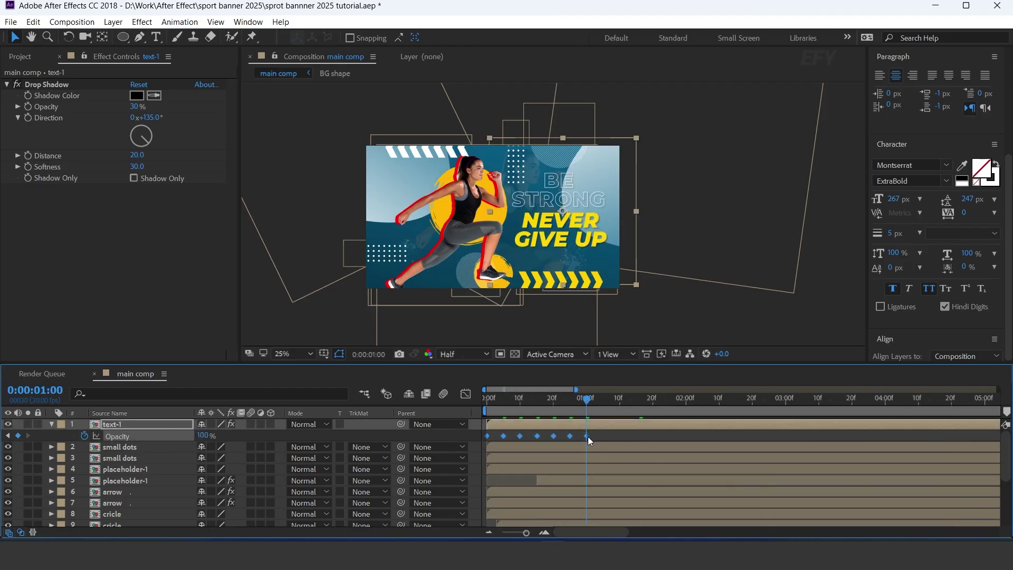
{"action": "right_click", "coordinate": [588, 436]}
{"action": "mouse_move", "coordinate": [664, 429]}
{"action": "left_click", "coordinate": [649, 373]}
{"action": "key", "text": "space"}
Step: Copy all the text-1 opacity keyframes, paste them at 2 seconds and preview the repeated flicker
{"action": "left_click_drag", "start_coordinate": [587, 439], "coordinate": [462, 442]}
{"action": "left_click", "coordinate": [705, 403]}
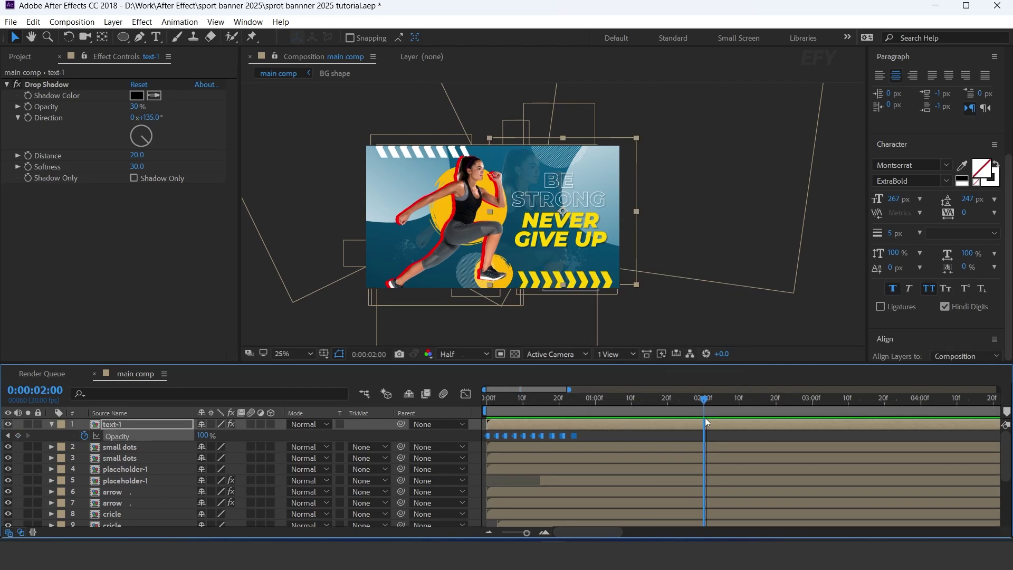
{"action": "key", "text": "ctrl+v"}
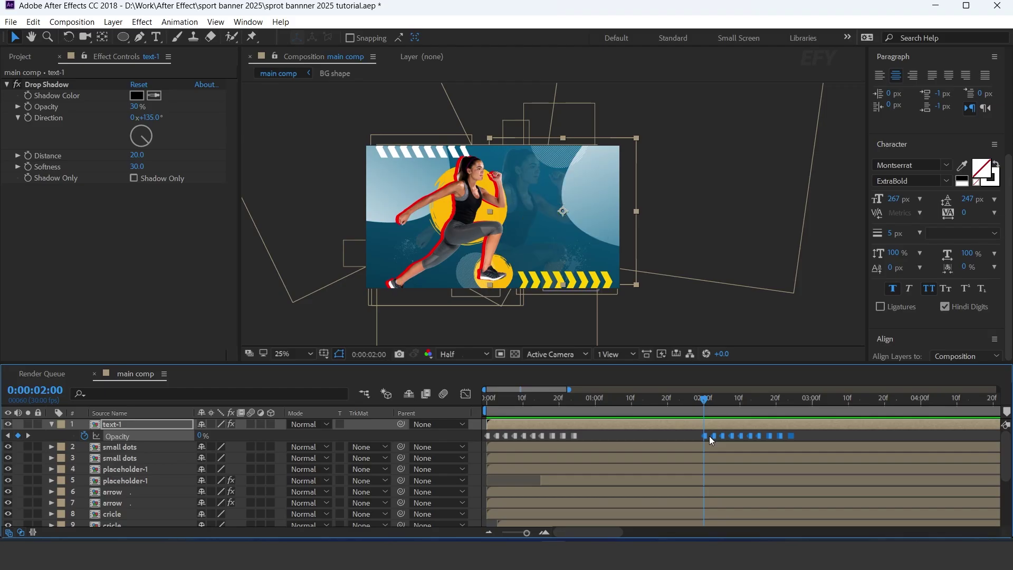
{"action": "key", "text": "space"}
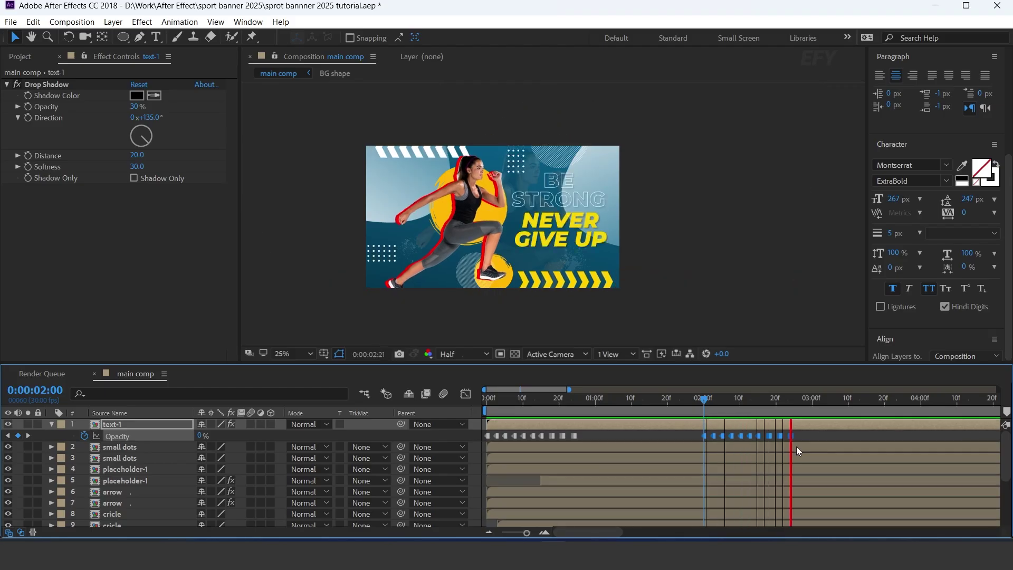
{"action": "key", "text": "space"}
Step: Mask the text-1 layer with a rectangle drawn around the "BE STRONG" lines
{"action": "left_click", "coordinate": [479, 448]}
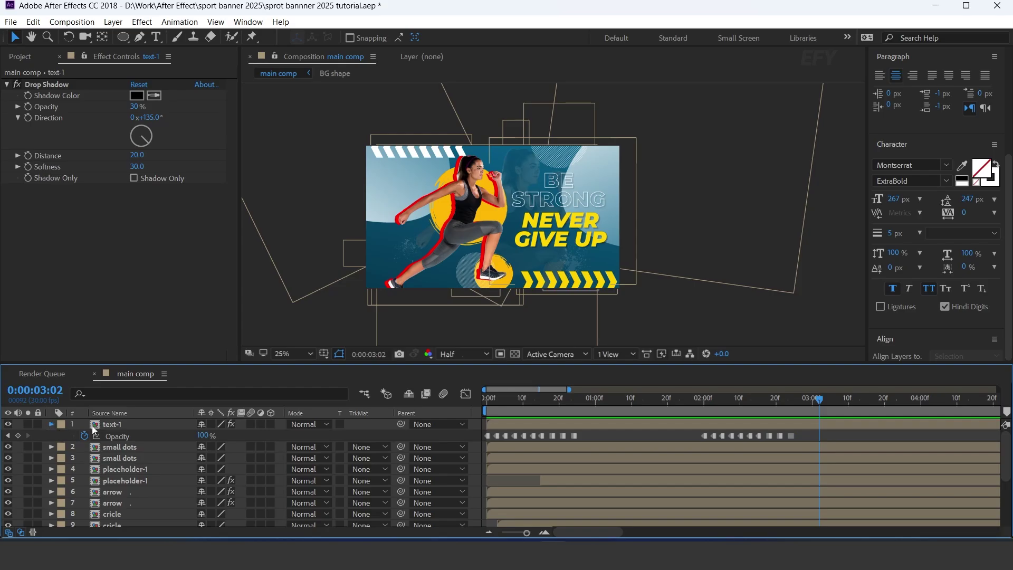
{"action": "key", "text": "u"}
{"action": "left_click", "coordinate": [119, 425]}
{"action": "left_click", "coordinate": [122, 38]}
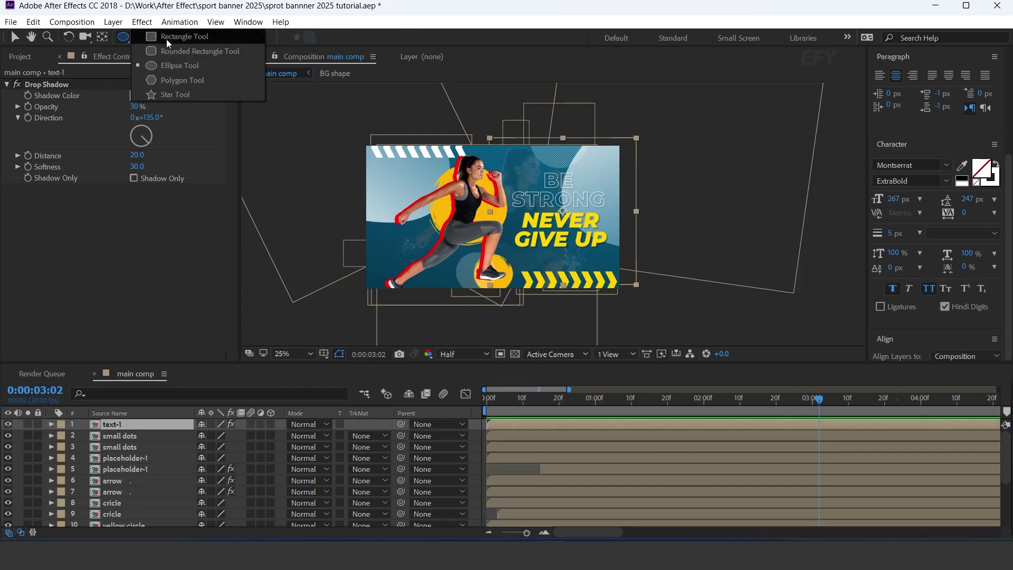
{"action": "left_click", "coordinate": [166, 39]}
{"action": "scroll", "coordinate": [559, 227], "scroll_direction": "up", "scroll_amount": 2}
{"action": "left_click_drag", "start_coordinate": [446, 101], "coordinate": [664, 197]}
Step: Duplicate the masked text-1 layer and invert the copy's mask to reveal the "NEVER GIVE UP" lines
{"action": "left_click", "coordinate": [130, 425]}
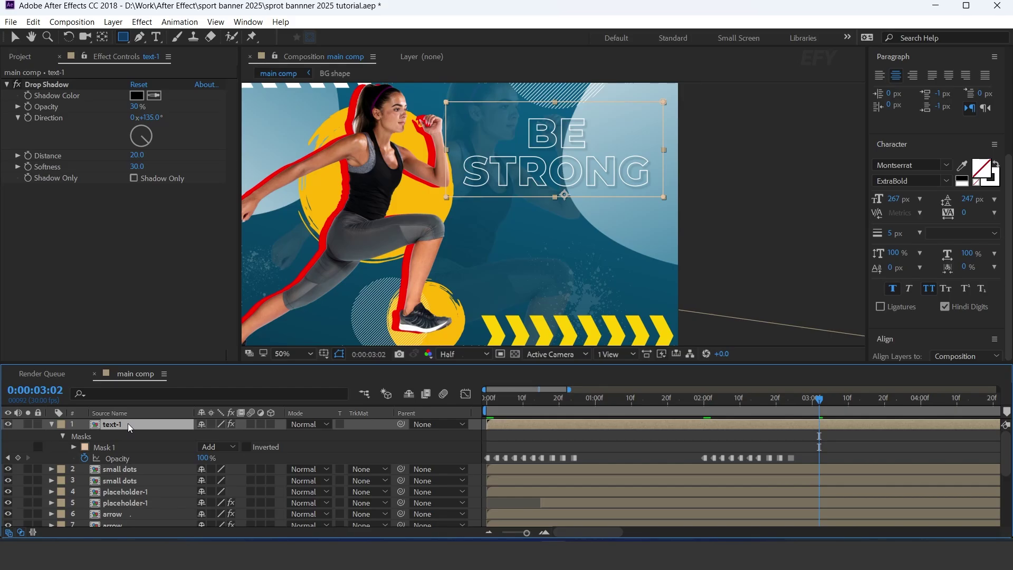
{"action": "key", "text": "ctrl+d"}
{"action": "key", "text": "m"}
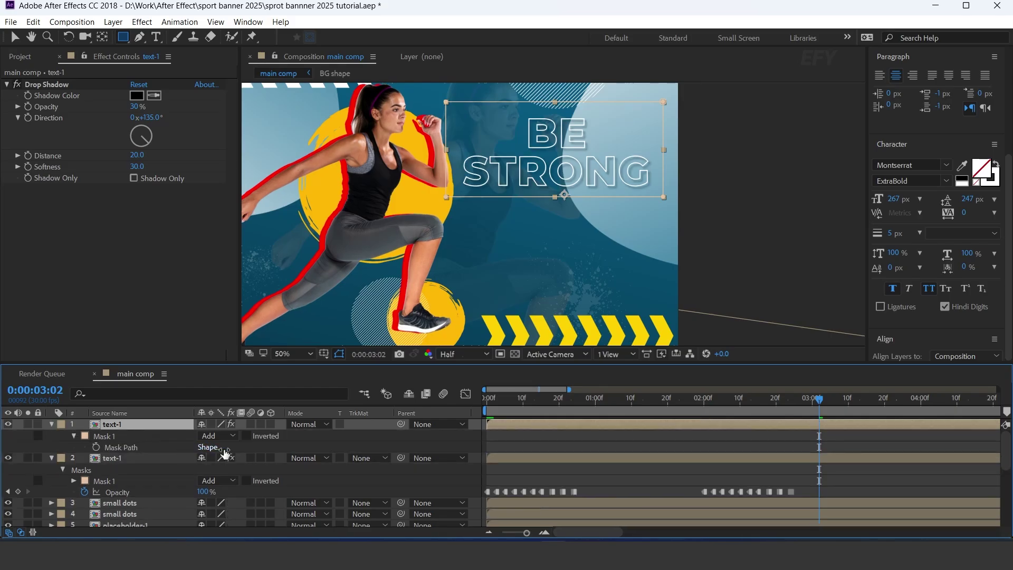
{"action": "left_click", "coordinate": [247, 437]}
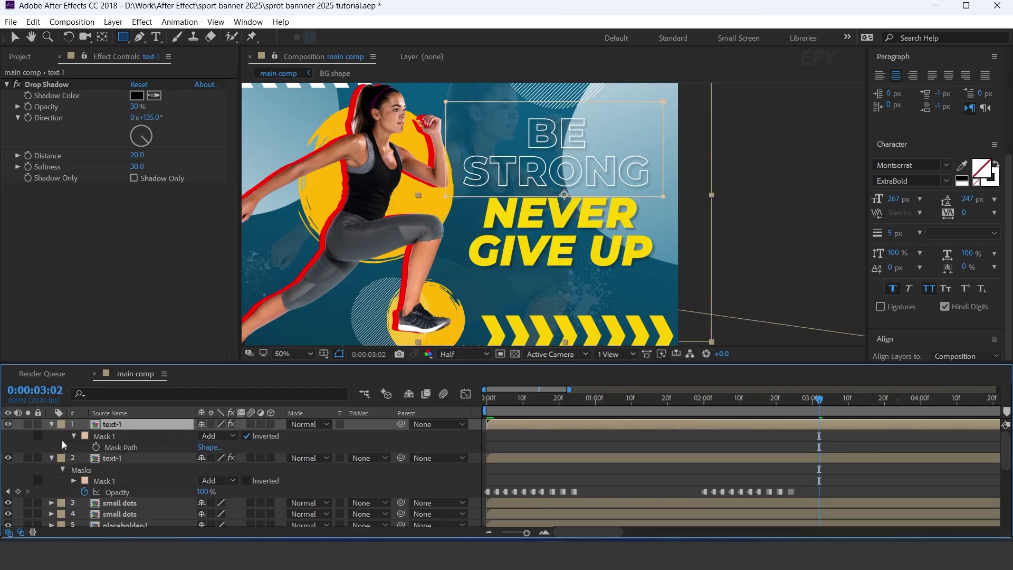
Step: Shift the lower text-1 layer to start at frame 2 and preview the staggered text flicker
{"action": "key", "text": "m"}
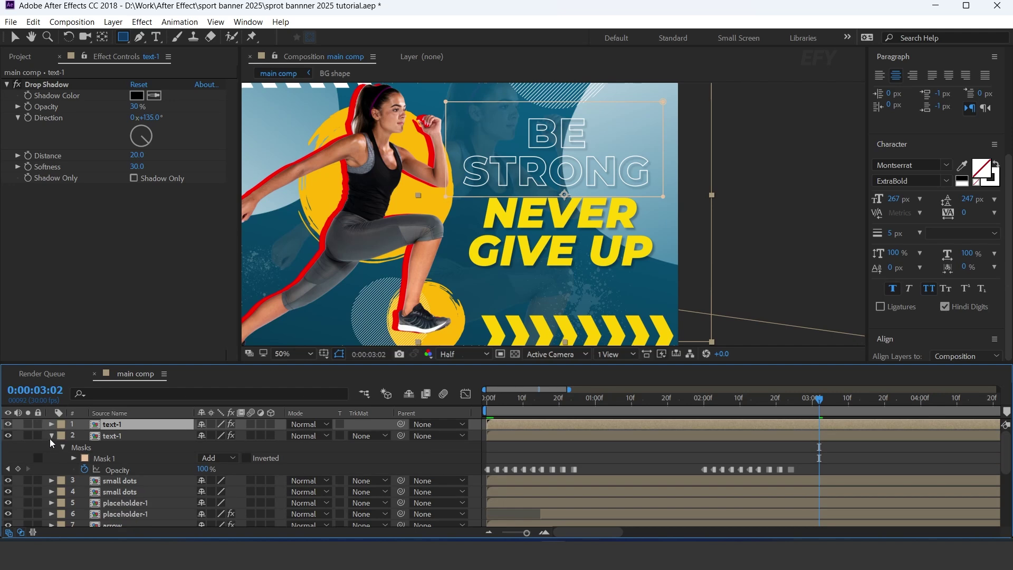
{"action": "left_click", "coordinate": [50, 436]}
{"action": "key", "text": "v"}
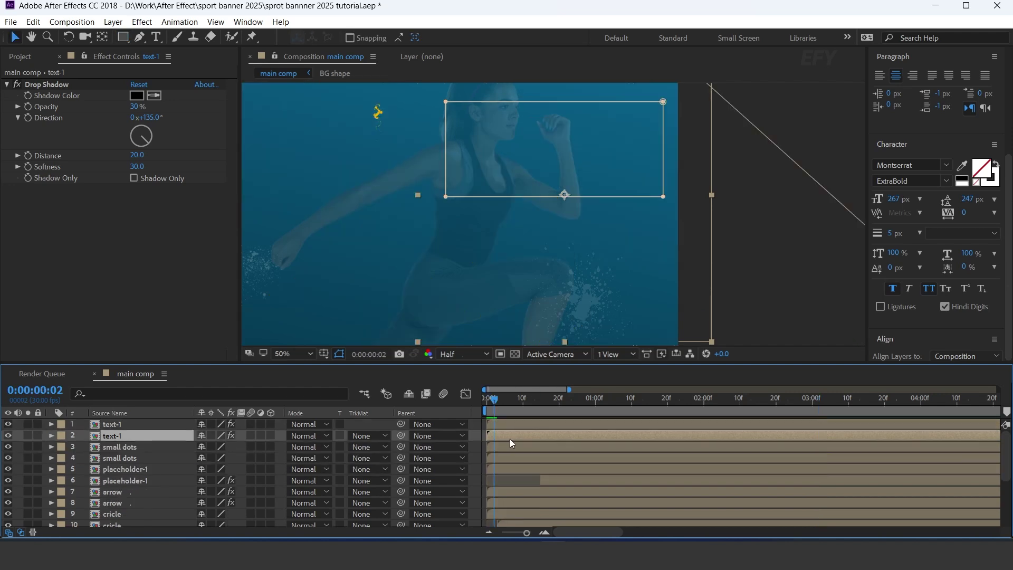
{"action": "key", "text": "Home"}
{"action": "scroll", "coordinate": [669, 206], "scroll_direction": "down", "scroll_amount": 2}
{"action": "key", "text": "h"}
{"action": "key", "text": "v"}
{"action": "left_click", "coordinate": [504, 401]}
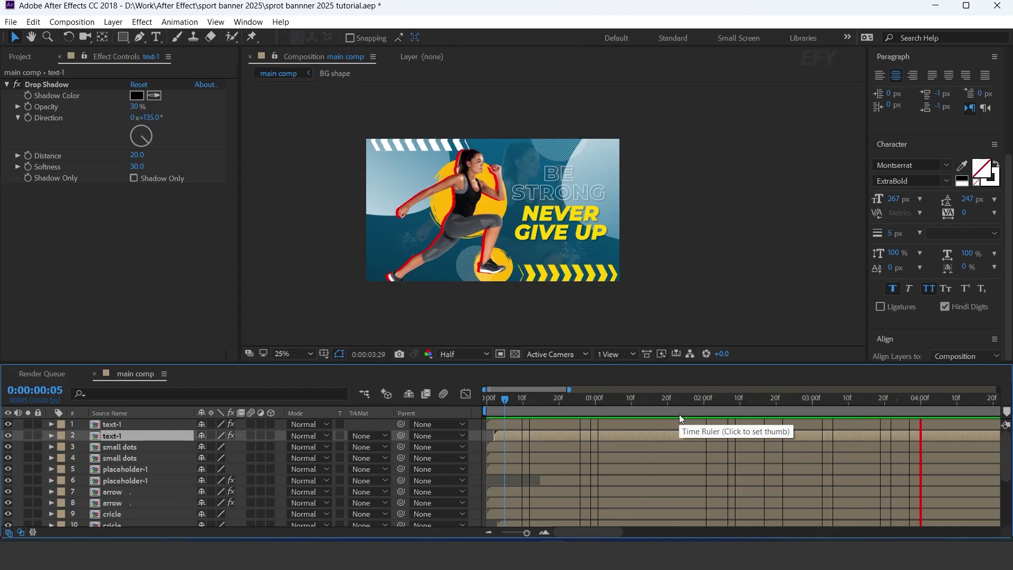
{"action": "key", "text": "space"}
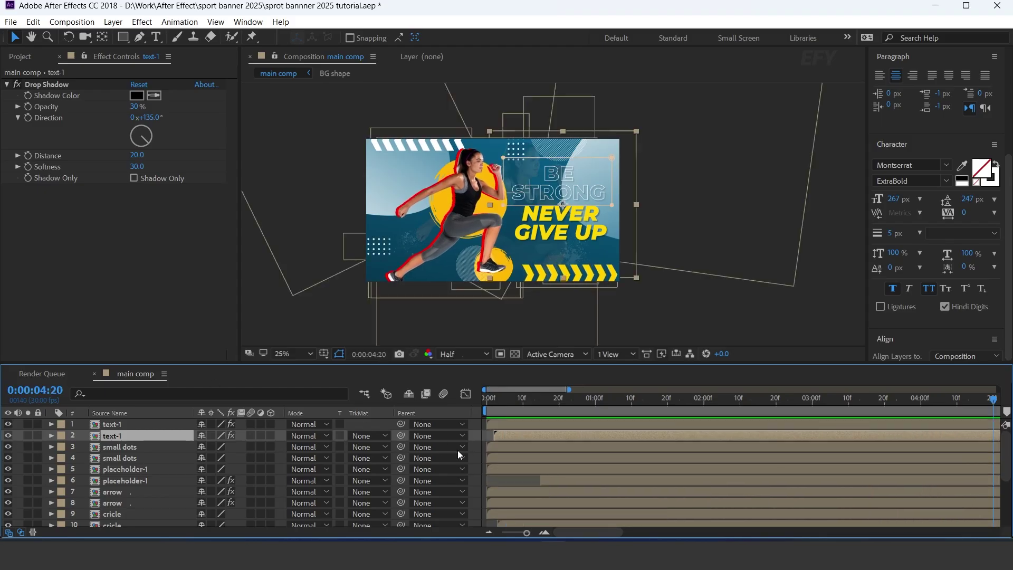
{"action": "left_click", "coordinate": [474, 426]}
Step: Add dirst fooatge .mp4 as the top layer of the main comp in Lighten mode and preview the particles
{"action": "left_click", "coordinate": [19, 57]}
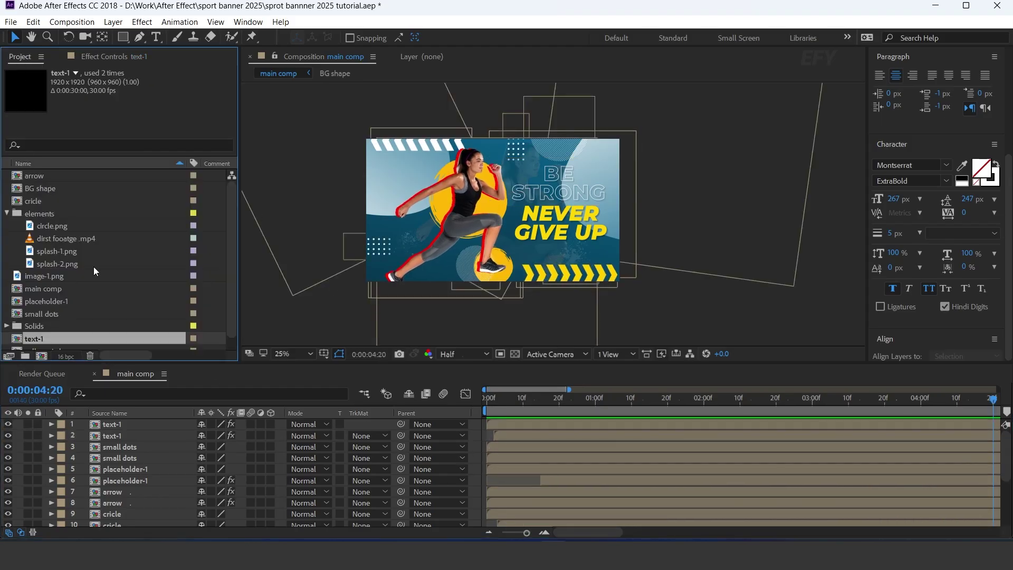
{"action": "left_click", "coordinate": [44, 239]}
{"action": "left_click_drag", "start_coordinate": [29, 240], "coordinate": [151, 423]}
{"action": "left_click", "coordinate": [293, 424]}
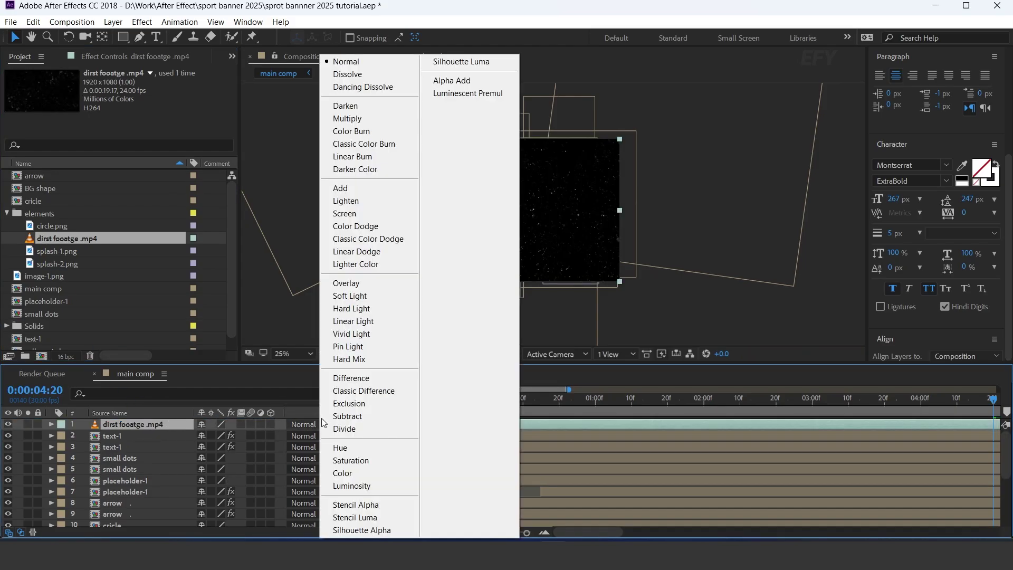
{"action": "left_click", "coordinate": [340, 202]}
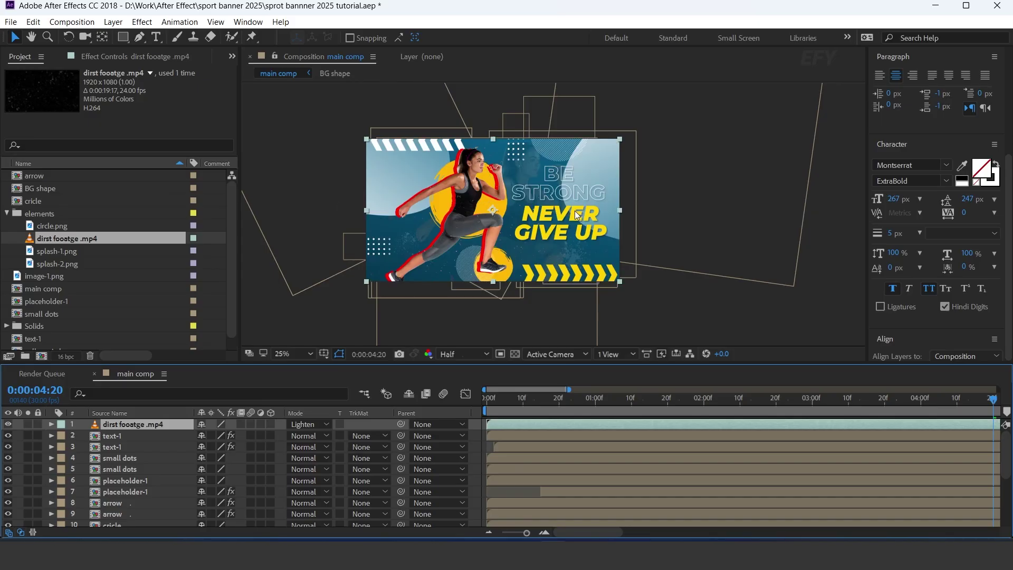
{"action": "scroll", "coordinate": [496, 227], "scroll_direction": "up", "scroll_amount": 2}
{"action": "key", "text": "space"}
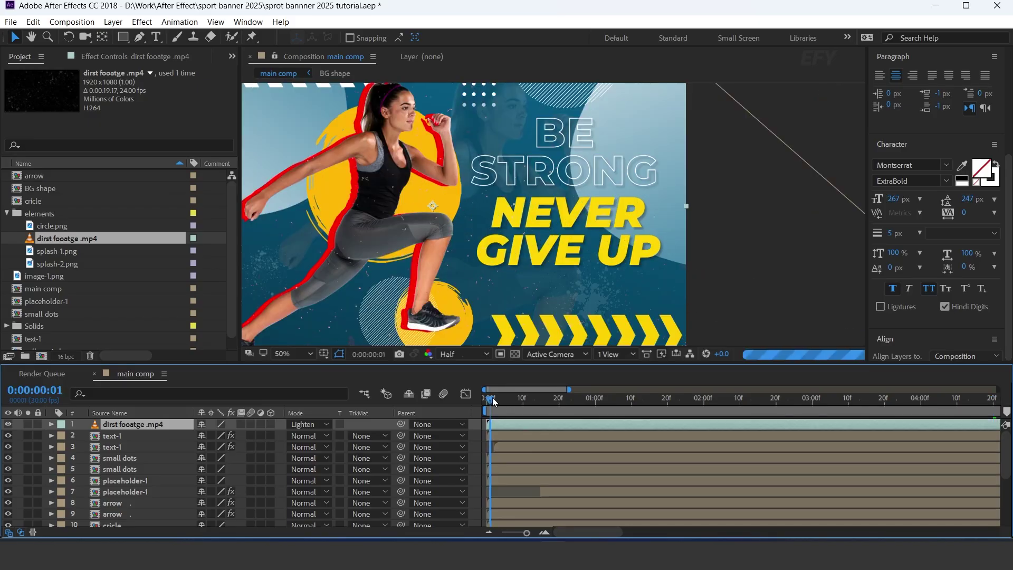
{"action": "key", "text": "comma"}
{"action": "key", "text": "comma"}
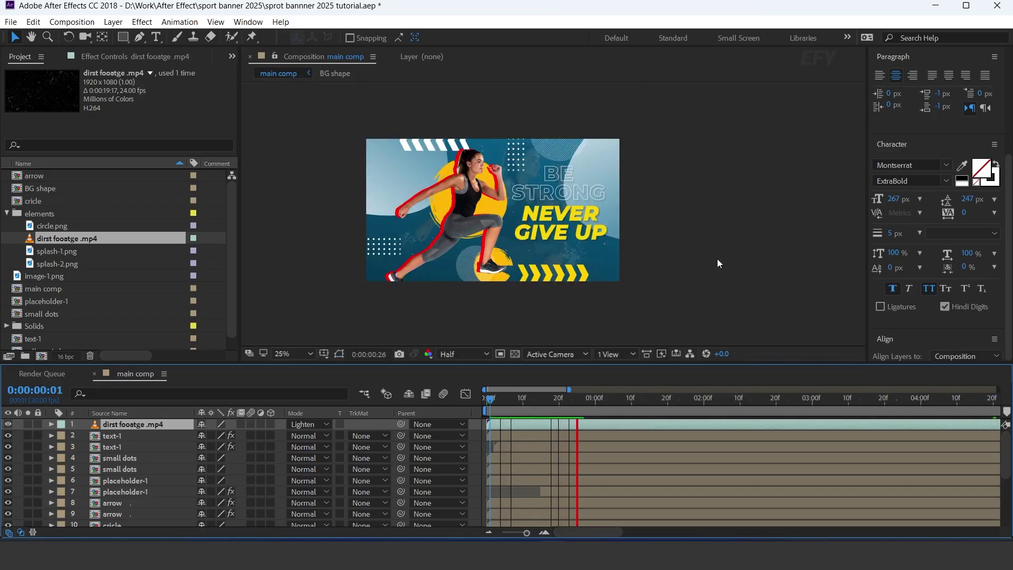
Step: Create an adjustment layer above all layers and apply the Fast Blur (Legacy) effect to it
{"action": "left_click_drag", "start_coordinate": [580, 402], "coordinate": [485, 405]}
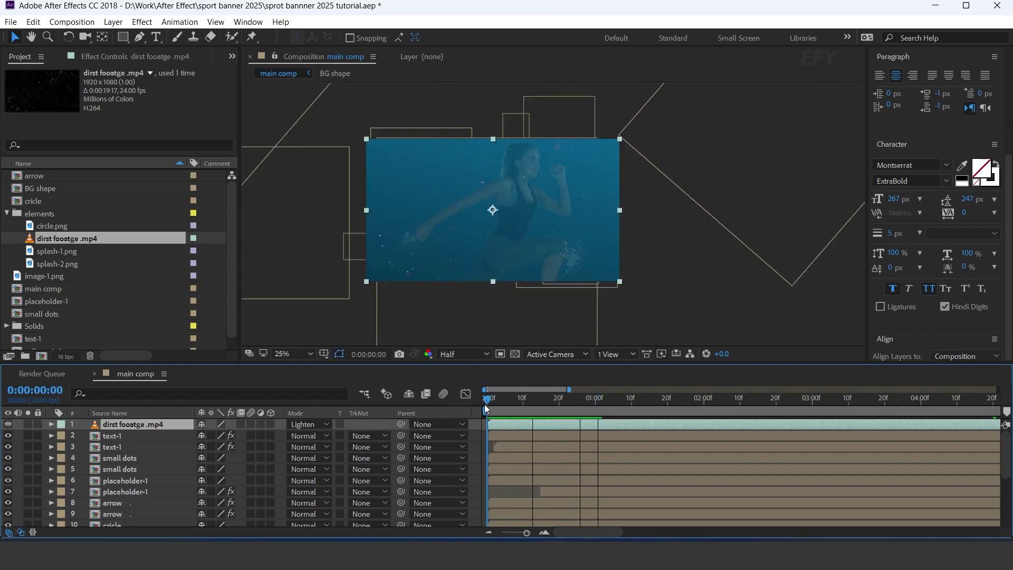
{"action": "left_click", "coordinate": [478, 425]}
{"action": "right_click", "coordinate": [476, 423]}
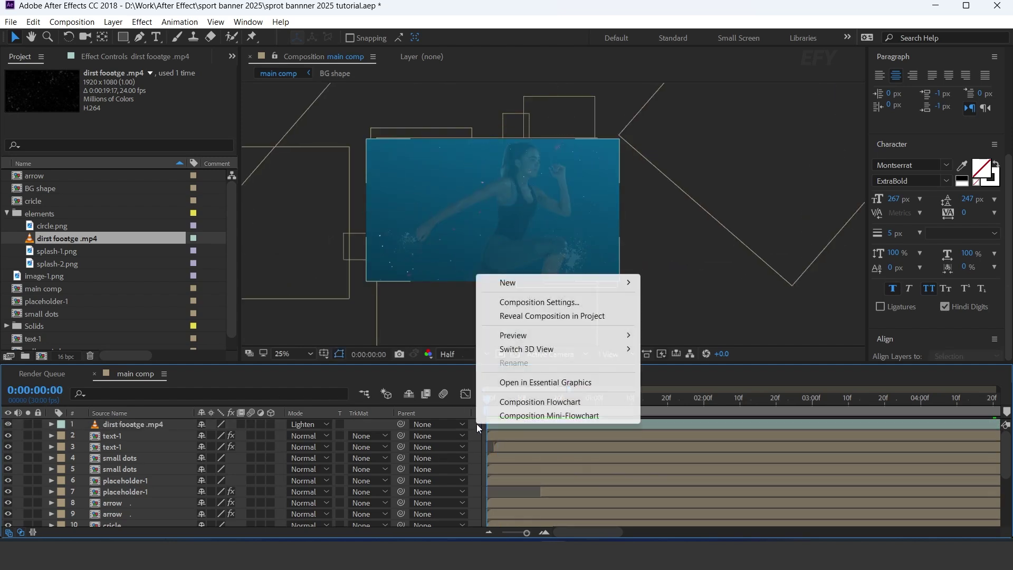
{"action": "mouse_move", "coordinate": [494, 288]}
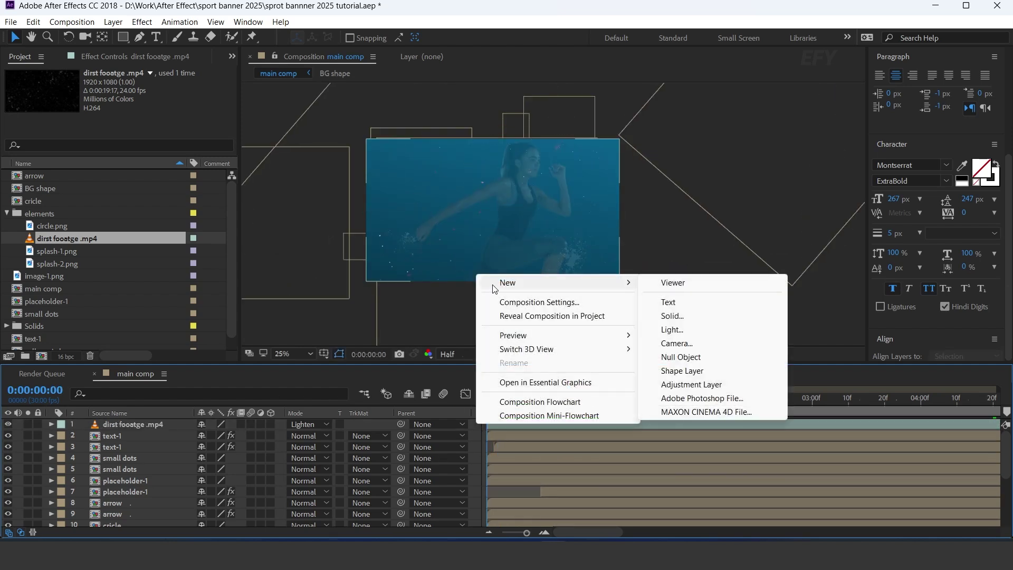
{"action": "left_click", "coordinate": [690, 384]}
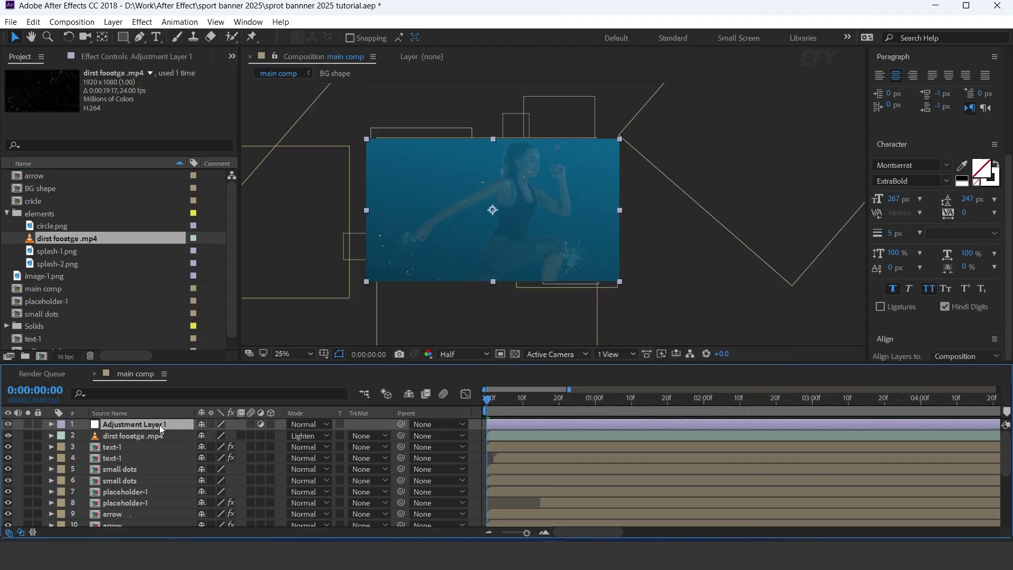
{"action": "key", "text": "ctrl+space"}
{"action": "type", "text": "fas"}
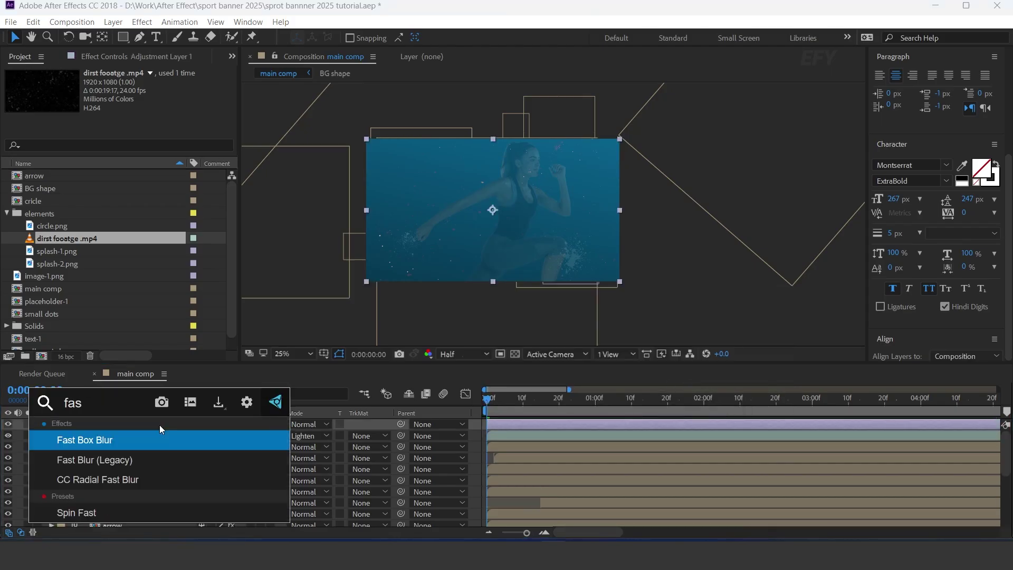
{"action": "left_click", "coordinate": [119, 460]}
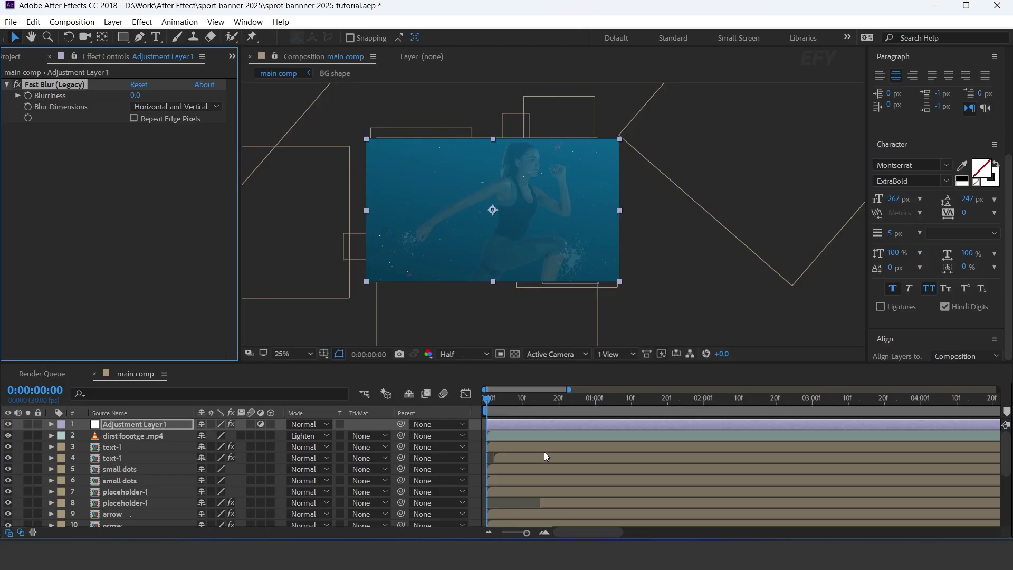
Step: Keyframe the adjustment layer's Blurriness at 52 on frame 0 with Repeat Edge Pixels enabled
{"action": "left_click", "coordinate": [27, 96]}
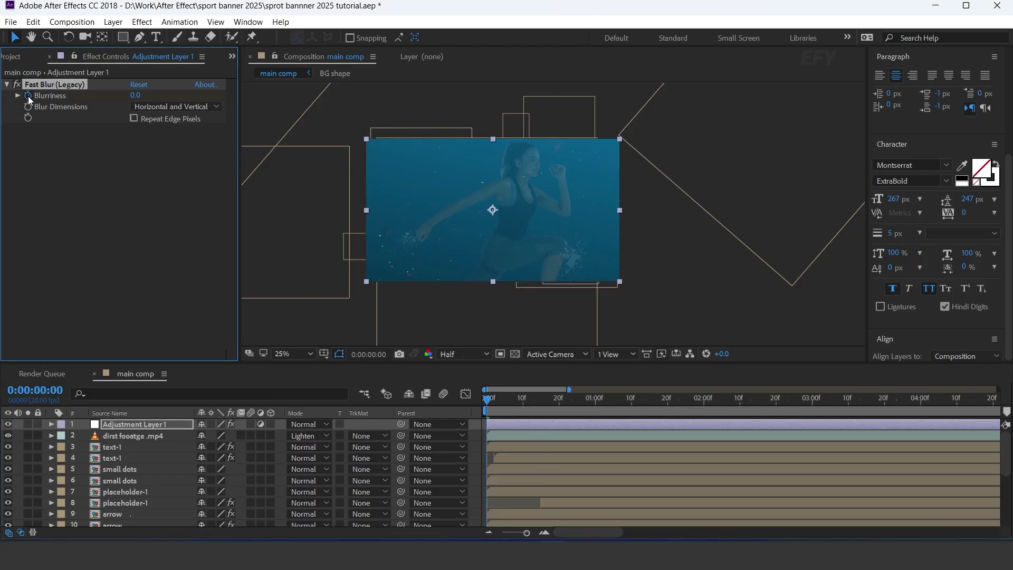
{"action": "left_click", "coordinate": [134, 119]}
{"action": "left_click_drag", "start_coordinate": [135, 95], "coordinate": [150, 94]}
Step: Set the adjustment layer's Blurriness to 0 at frame 10 to complete the blur-in
{"action": "left_click", "coordinate": [543, 534]}
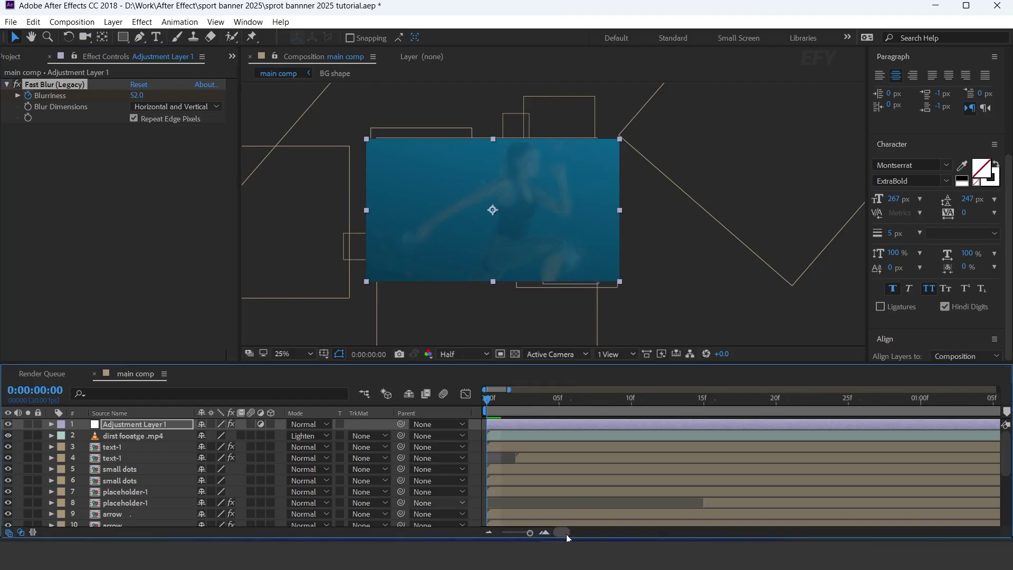
{"action": "left_click_drag", "start_coordinate": [547, 399], "coordinate": [632, 399]}
{"action": "key", "text": "minus"}
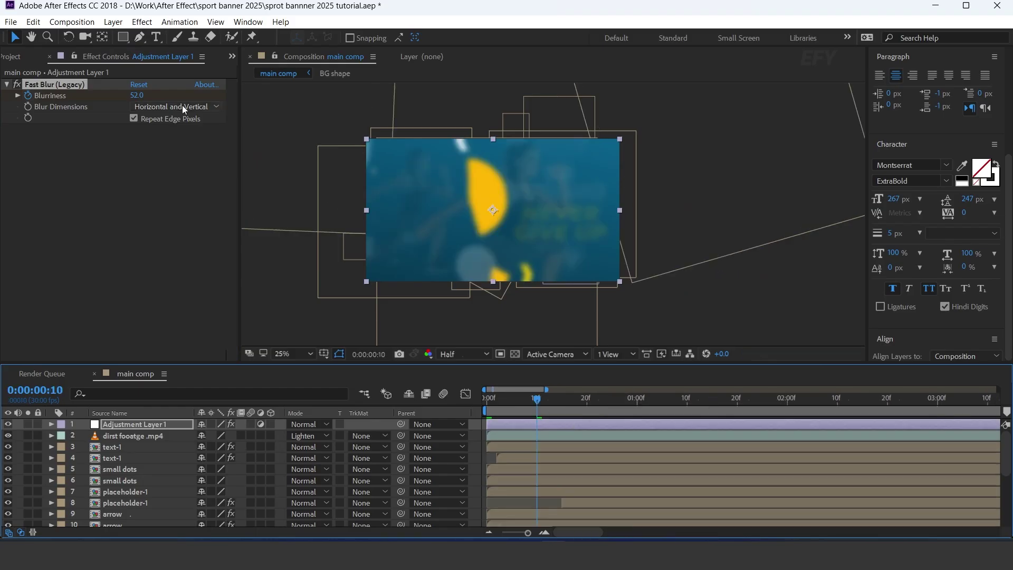
{"action": "left_click", "coordinate": [136, 95]}
{"action": "key", "text": "Return"}
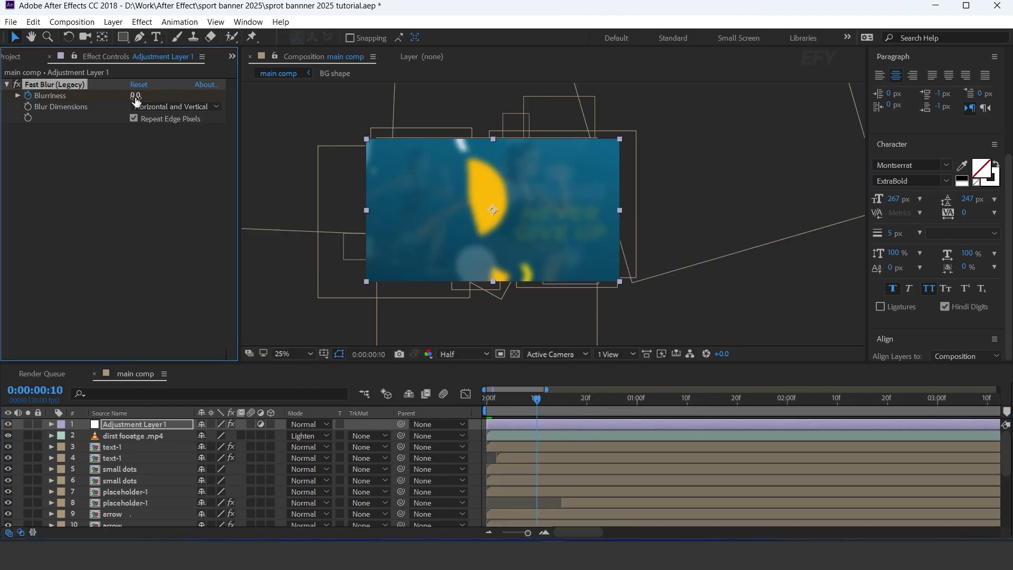
Step: Preview the finished animation from the start in a maximized composition view
{"action": "left_click", "coordinate": [486, 401]}
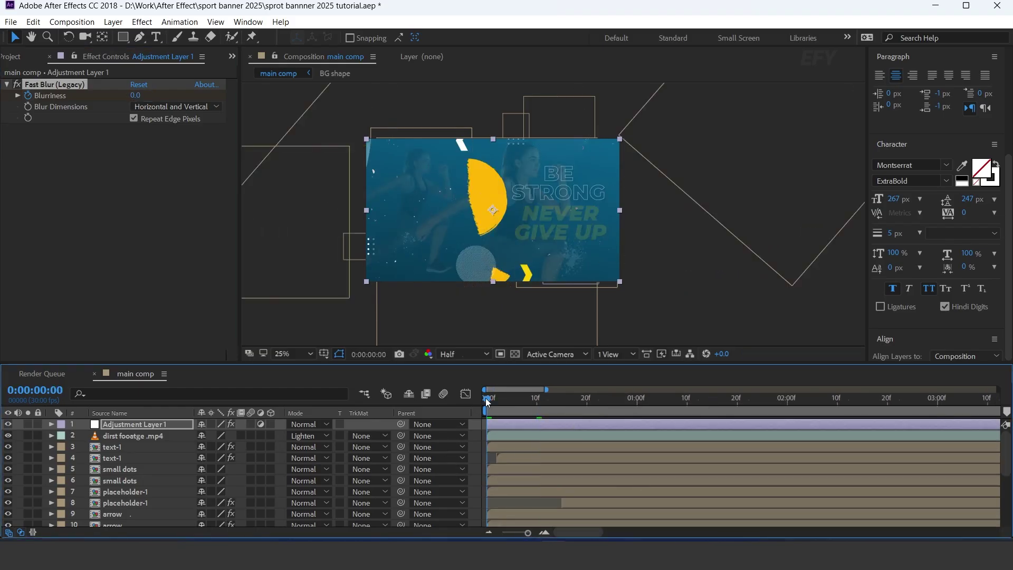
{"action": "key", "text": "minus"}
{"action": "left_click", "coordinate": [477, 452]}
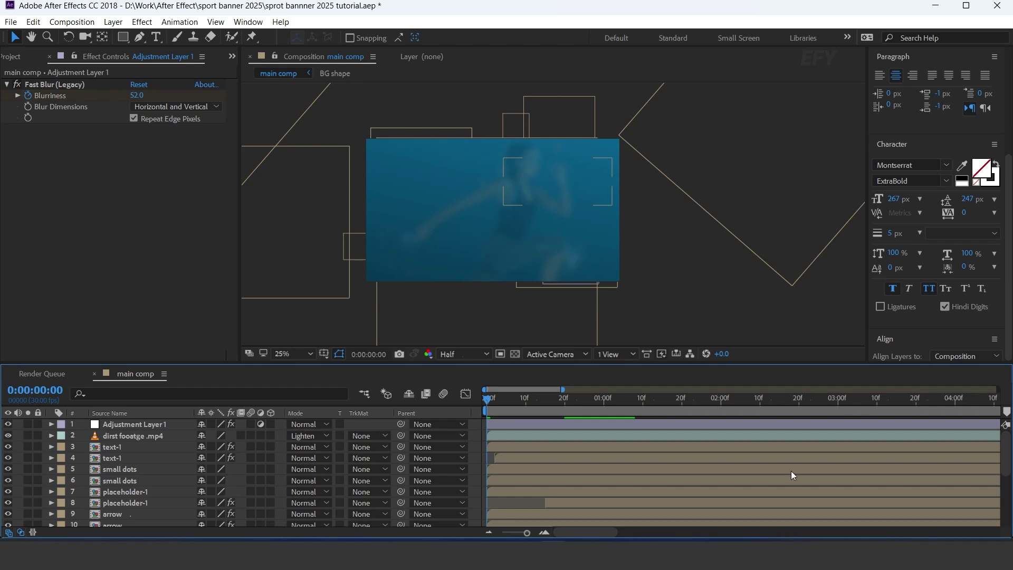
{"action": "key", "text": "minus"}
{"action": "key", "text": "grave"}
{"action": "key", "text": "space"}
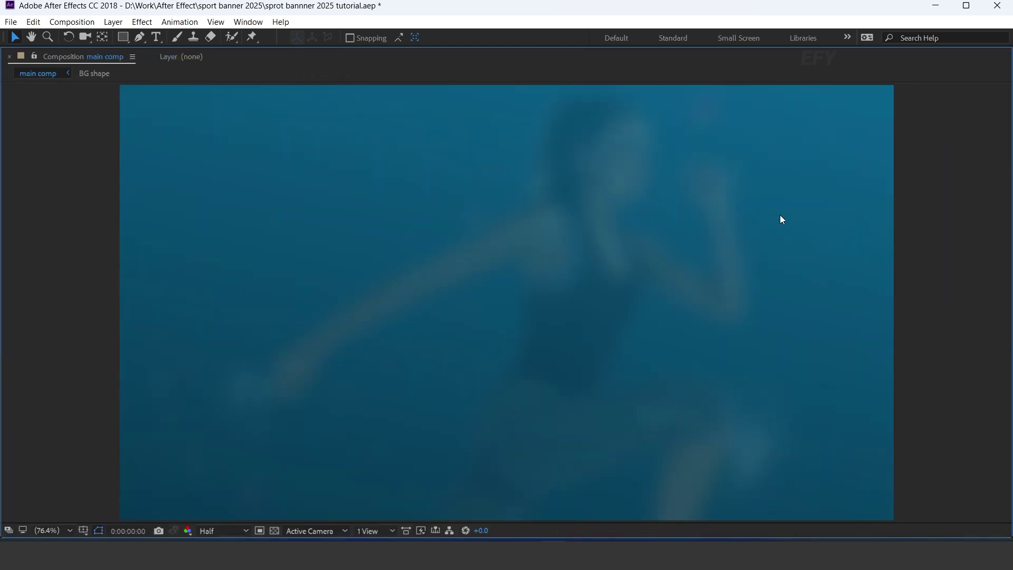